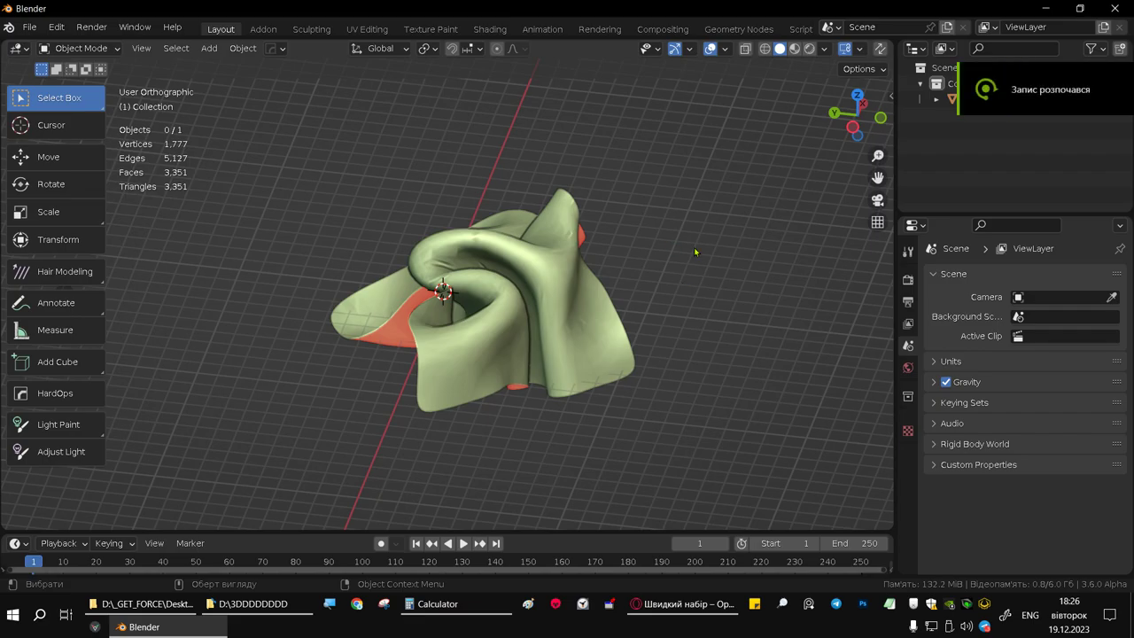
# Select the cloth Plane and view its triangulated wireframe in Edit Mode, then return to Object Mode
pyautogui.moveTo(484, 309)
pyautogui.mouseDown(button='middle')
pyautogui.moveTo(674, 285)
pyautogui.moveTo(396, 290)
pyautogui.mouseUp(button='middle')
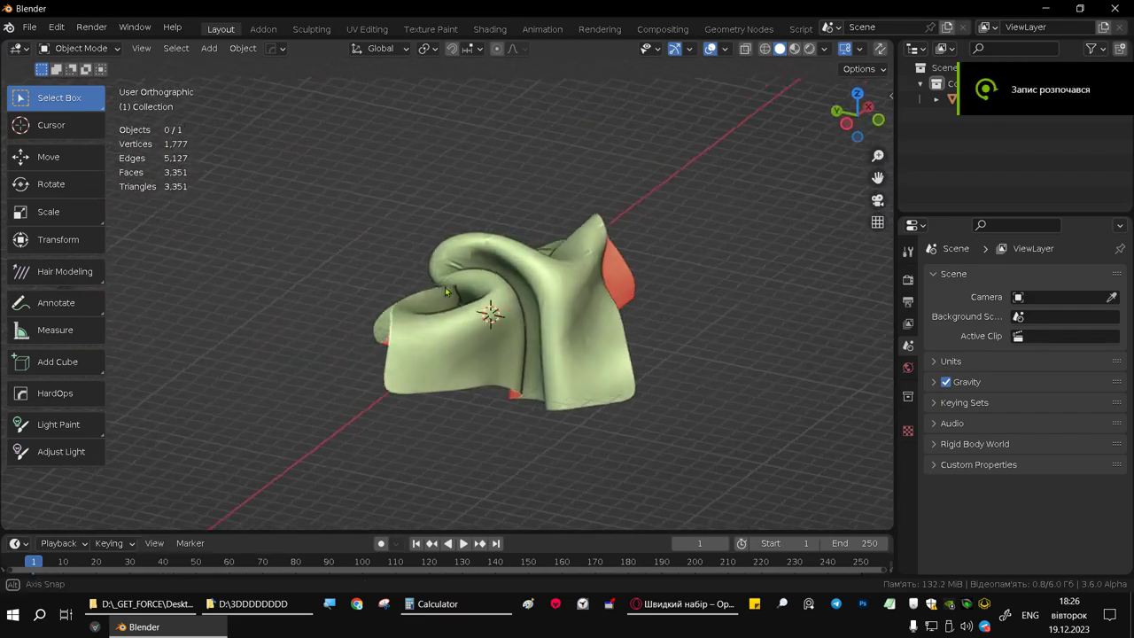
pyautogui.moveTo(397, 291); pyautogui.dragTo(483, 337, button='middle')
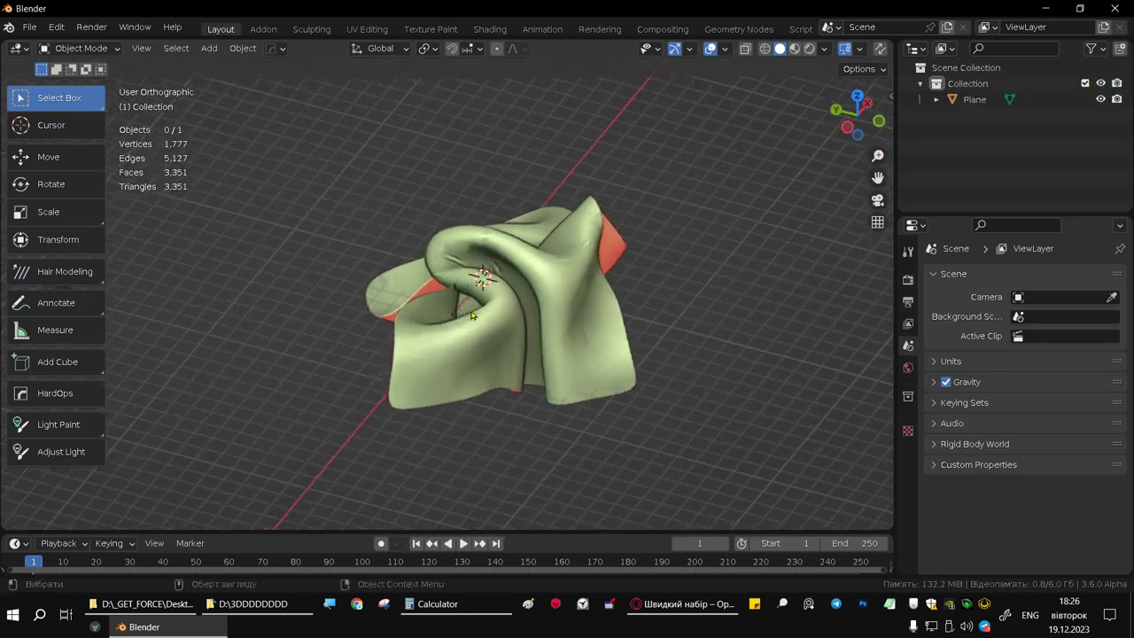
pyautogui.click(483, 337)
pyautogui.press('Tab')
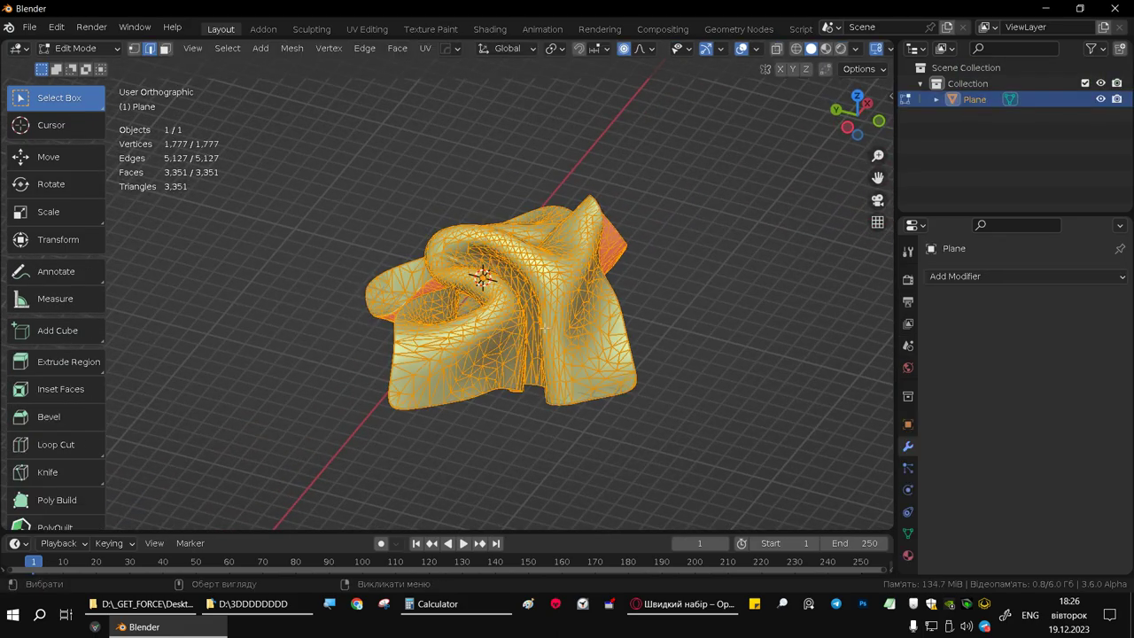
pyautogui.hotkey('alt', 'a')
pyautogui.moveTo(568, 305); pyautogui.dragTo(591, 307, button='middle')
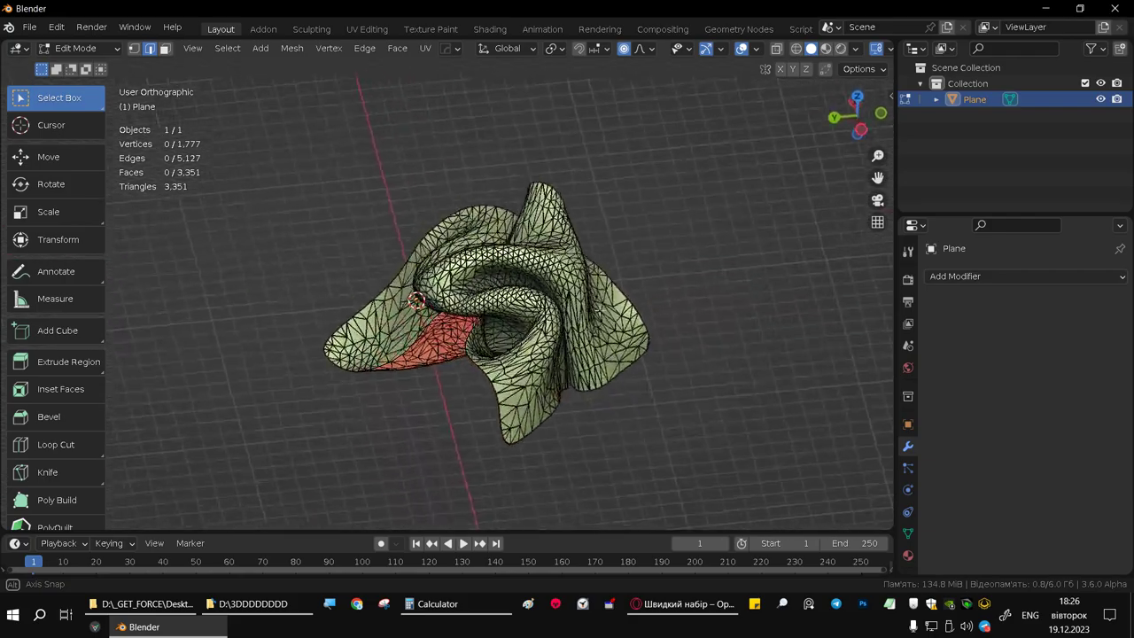
pyautogui.press('Tab')
# Orbit and zoom to inspect the cloth from underneath and from a low side angle
pyautogui.moveTo(494, 326)
pyautogui.mouseDown(button='middle')
pyautogui.moveTo(648, 313)
pyautogui.moveTo(713, 139)
pyautogui.moveTo(468, 284)
pyautogui.moveTo(471, 296)
pyautogui.moveTo(602, 294)
pyautogui.moveTo(484, 294)
pyautogui.moveTo(458, 331)
pyautogui.moveTo(502, 349)
pyautogui.moveTo(528, 260)
pyautogui.mouseUp(button='middle')
pyautogui.scroll(5, 469, 284)
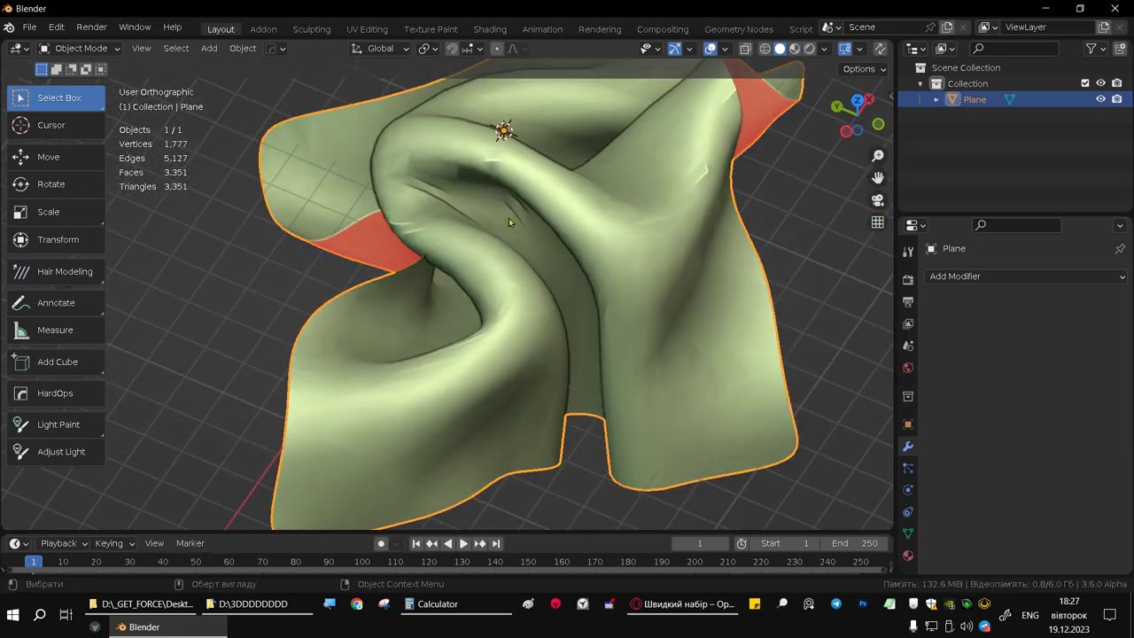
pyautogui.moveTo(599, 277)
pyautogui.mouseDown(button='middle')
pyautogui.moveTo(563, 230)
pyautogui.moveTo(398, 251)
pyautogui.moveTo(536, 233)
pyautogui.moveTo(322, 230)
pyautogui.moveTo(476, 268)
pyautogui.moveTo(326, 197)
pyautogui.moveTo(490, 220)
pyautogui.moveTo(608, 297)
pyautogui.moveTo(554, 299)
pyautogui.mouseUp(button='middle')
pyautogui.scroll(-3, 321, 231)
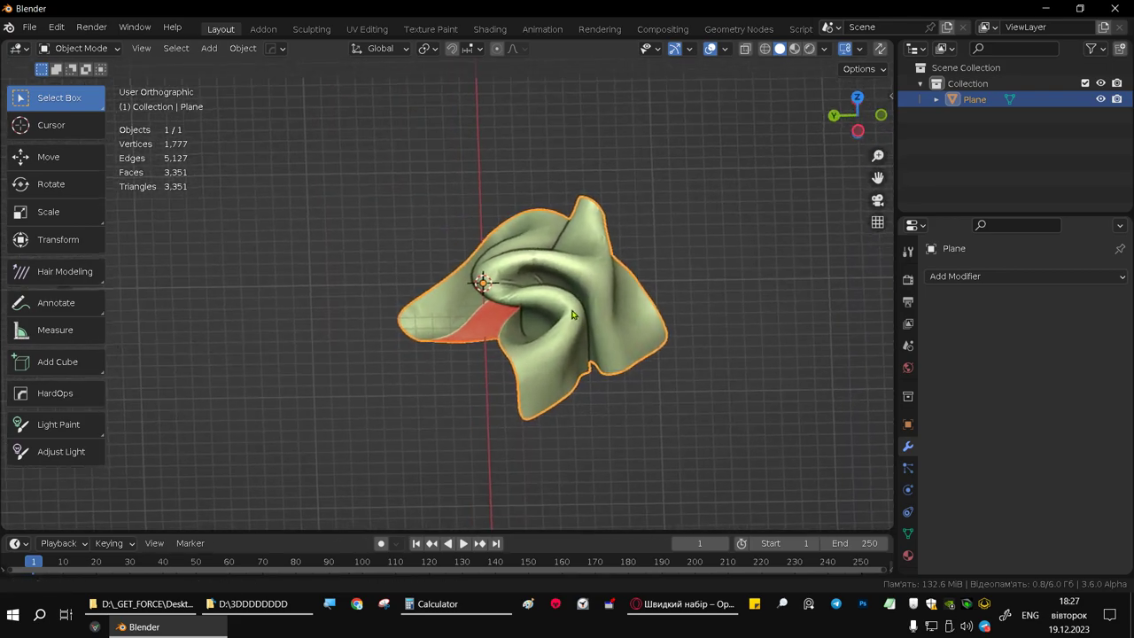
pyautogui.scroll(2, 555, 300)
pyautogui.scroll(3, 555, 299)
# Place the 3D cursor in empty space beside the cloth and zoom out to frame it
pyautogui.keyDown('shift'); pyautogui.rightClick(291, 169); pyautogui.keyUp('shift')
pyautogui.moveTo(492, 215)
pyautogui.mouseDown(button='middle')
pyautogui.moveTo(562, 278)
pyautogui.moveTo(733, 182)
pyautogui.mouseUp(button='middle')
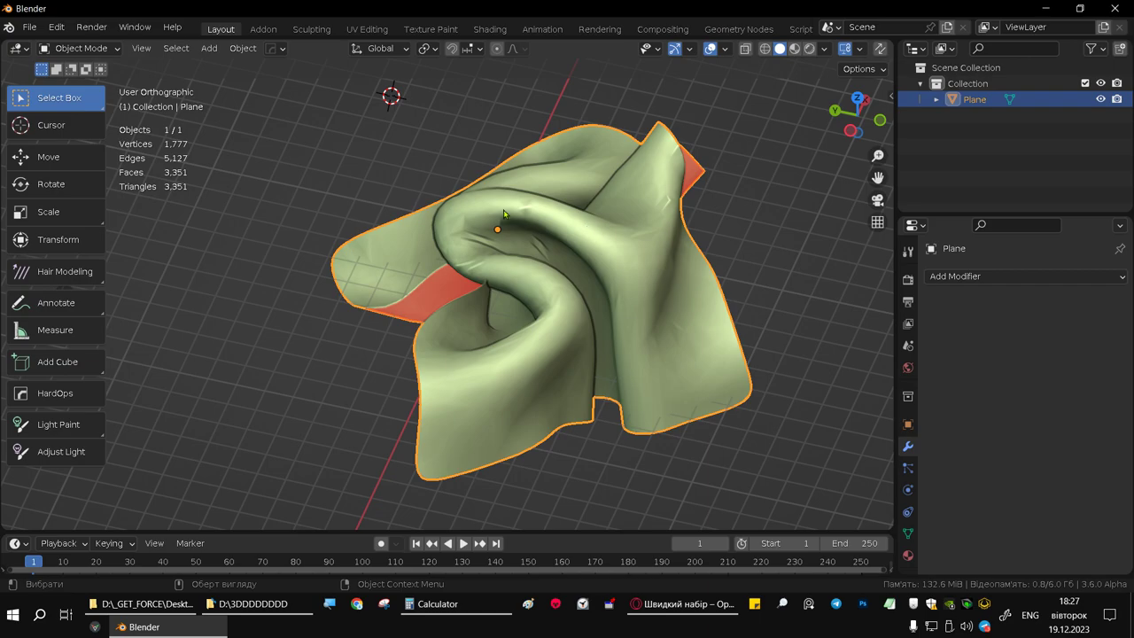
pyautogui.keyDown('shift'); pyautogui.moveTo(562, 221); pyautogui.dragTo(624, 244, button='middle'); pyautogui.keyUp('shift')
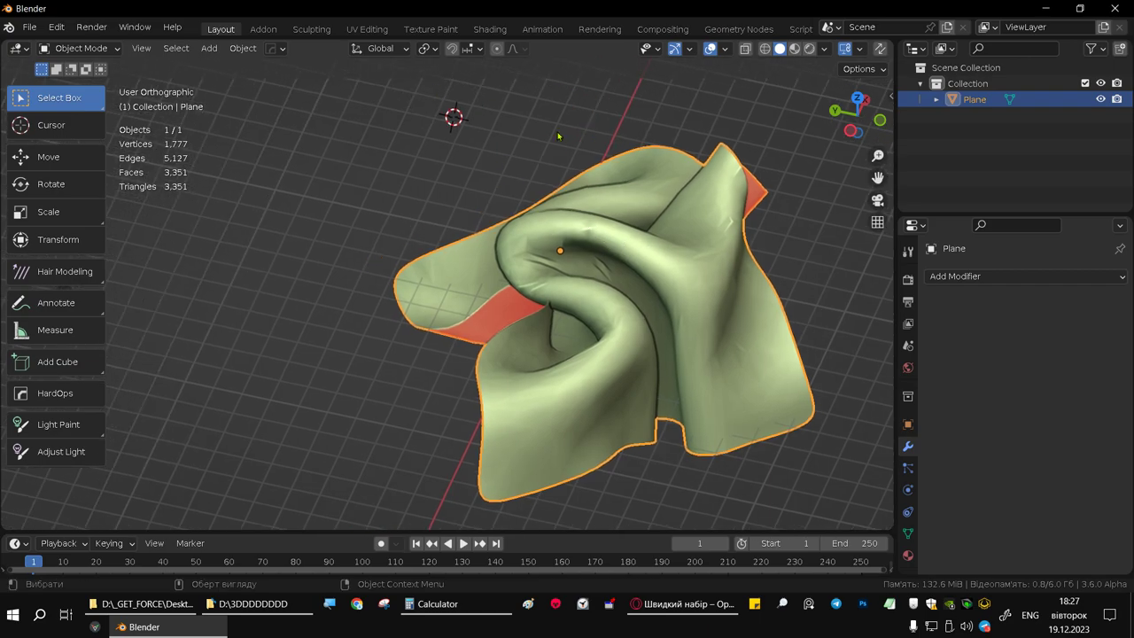
pyautogui.keyDown('ctrl'); pyautogui.moveTo(761, 405); pyautogui.dragTo(264, 73, button='middle'); pyautogui.keyUp('ctrl')
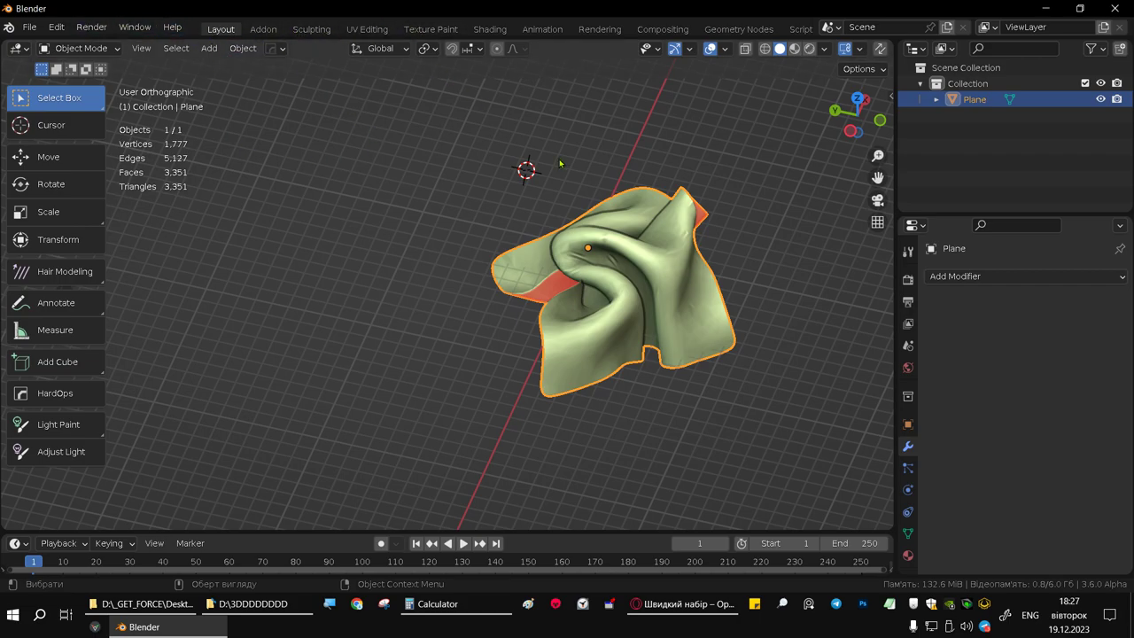
# In the UV Editing workspace, select the whole cloth mesh and frame it
pyautogui.click(367, 29)
pyautogui.keyDown('shift'); pyautogui.moveTo(509, 192); pyautogui.dragTo(315, 299, button='middle'); pyautogui.keyUp('shift')
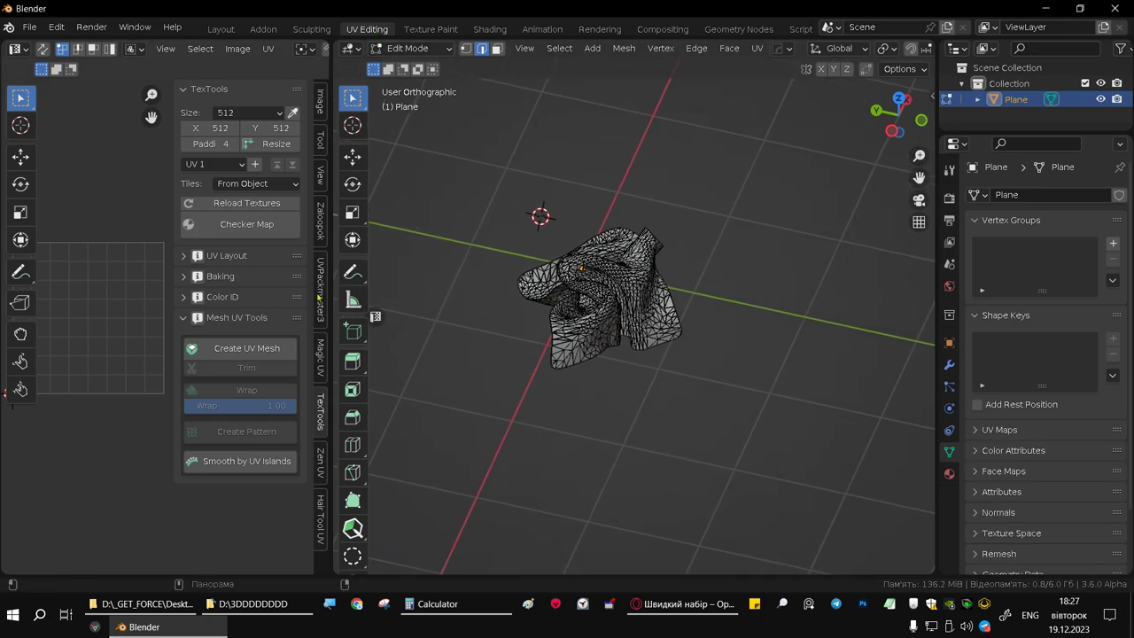
pyautogui.moveTo(329, 283); pyautogui.dragTo(515, 315)
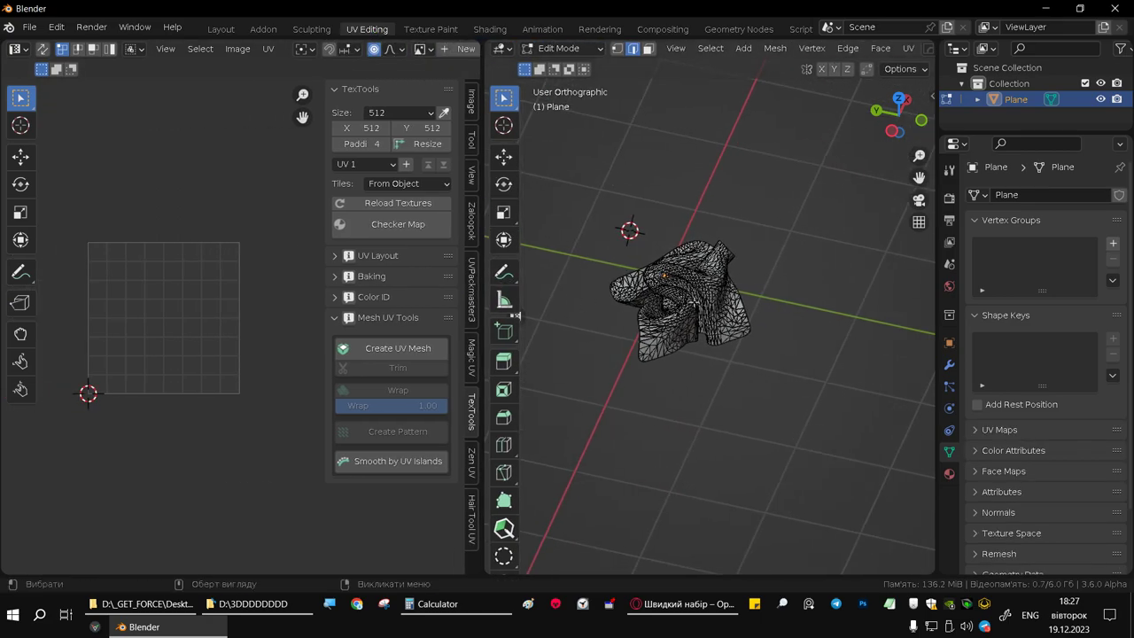
pyautogui.press('a')
pyautogui.press('KP_Decimal')
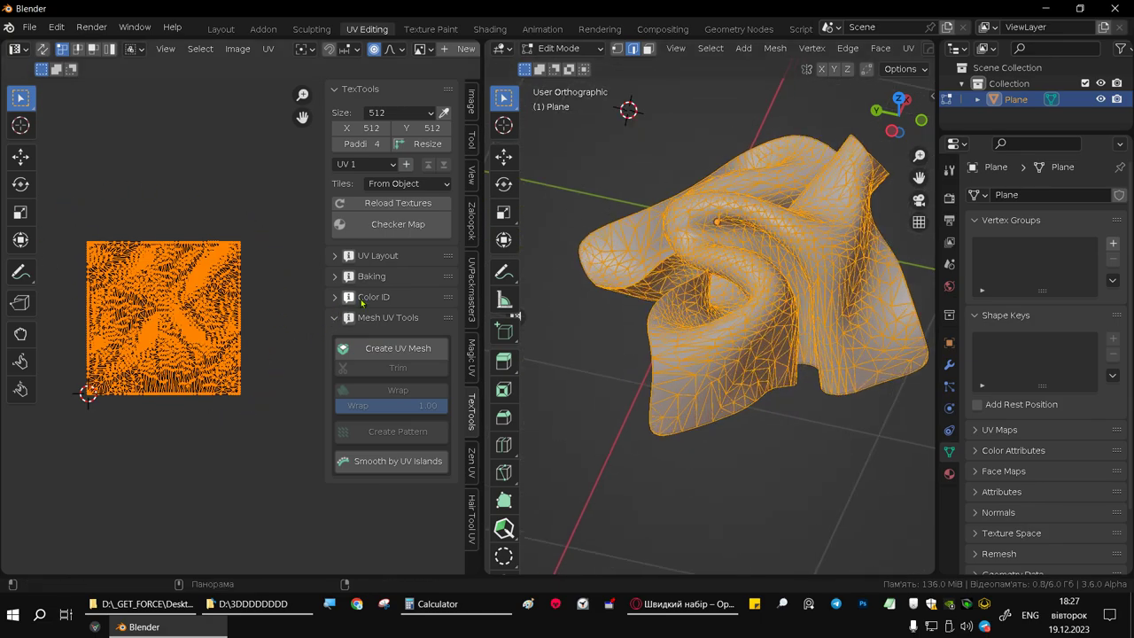
pyautogui.moveTo(811, 140); pyautogui.dragTo(690, 284, button='middle')
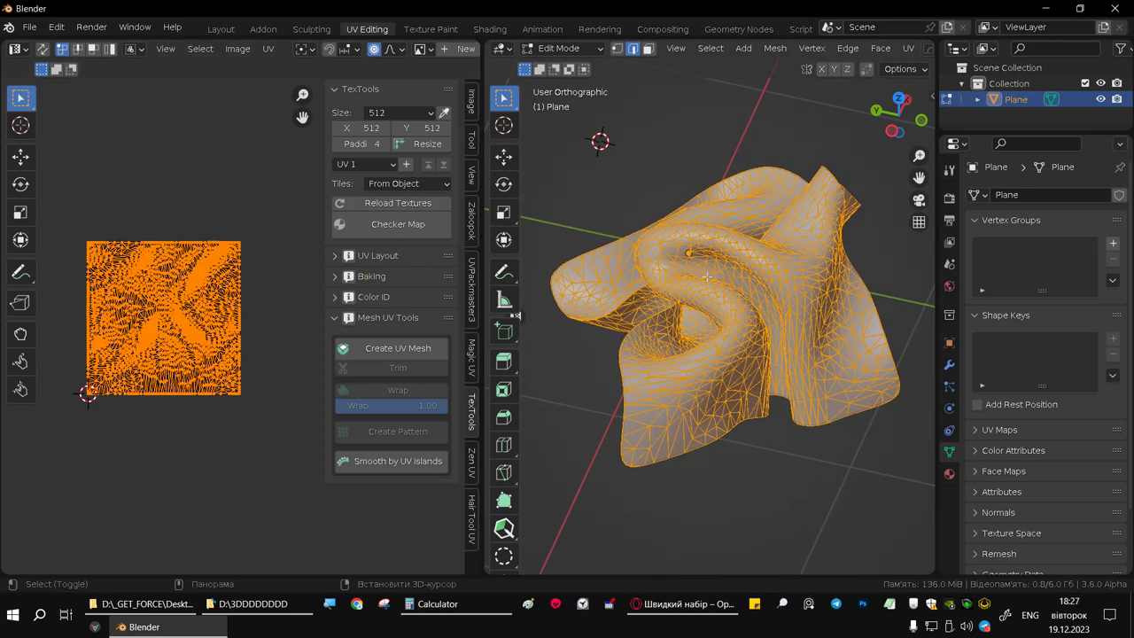
# Unwrap the entire mesh into one island, then create a flat mesh from the UV layout
pyautogui.press('u')
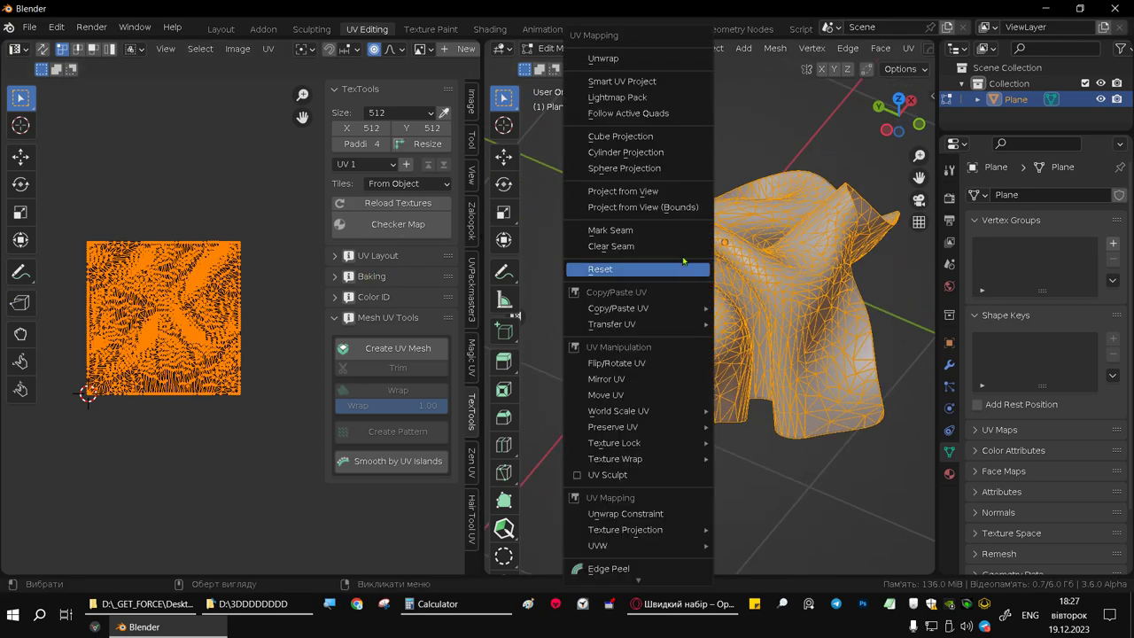
pyautogui.click(644, 60)
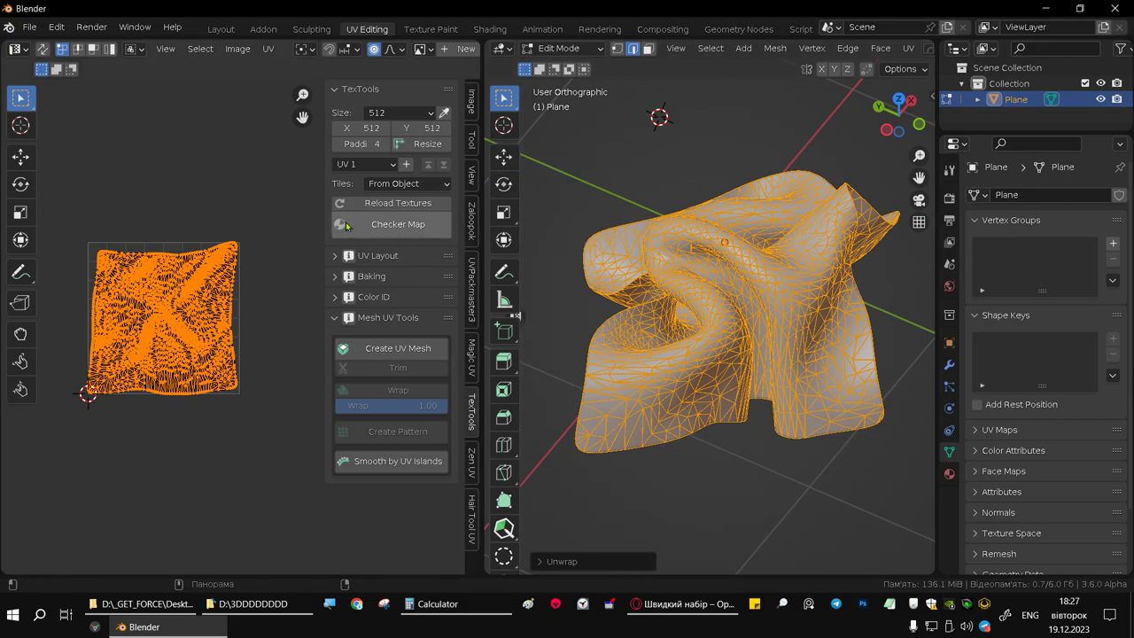
pyautogui.scroll(4, 170, 319)
pyautogui.scroll(-4, 179, 324)
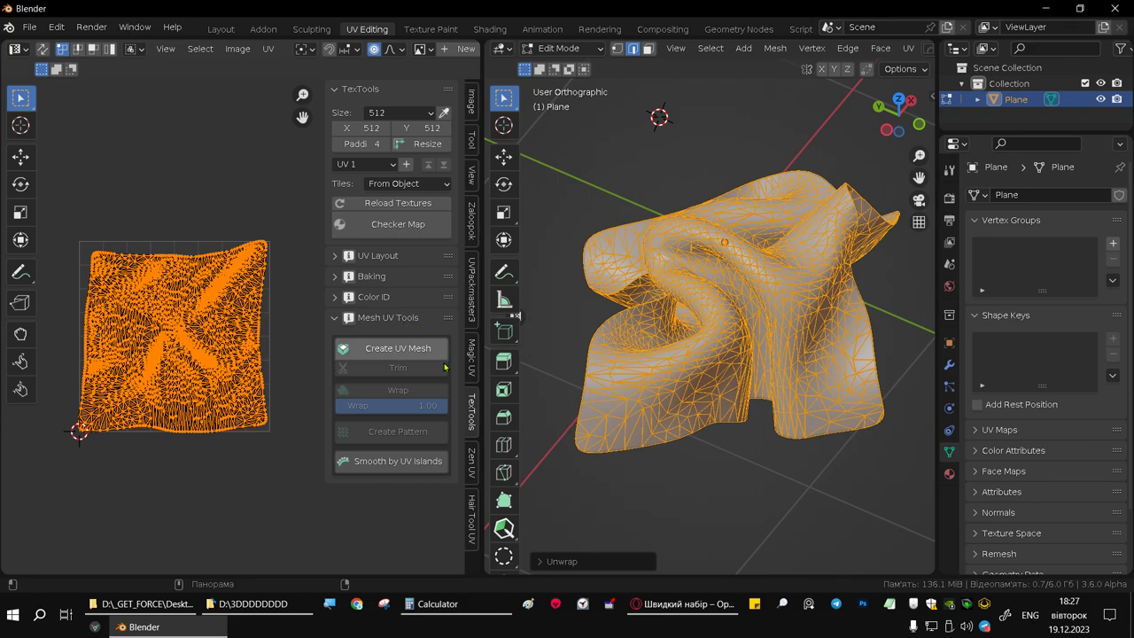
pyautogui.click(393, 351)
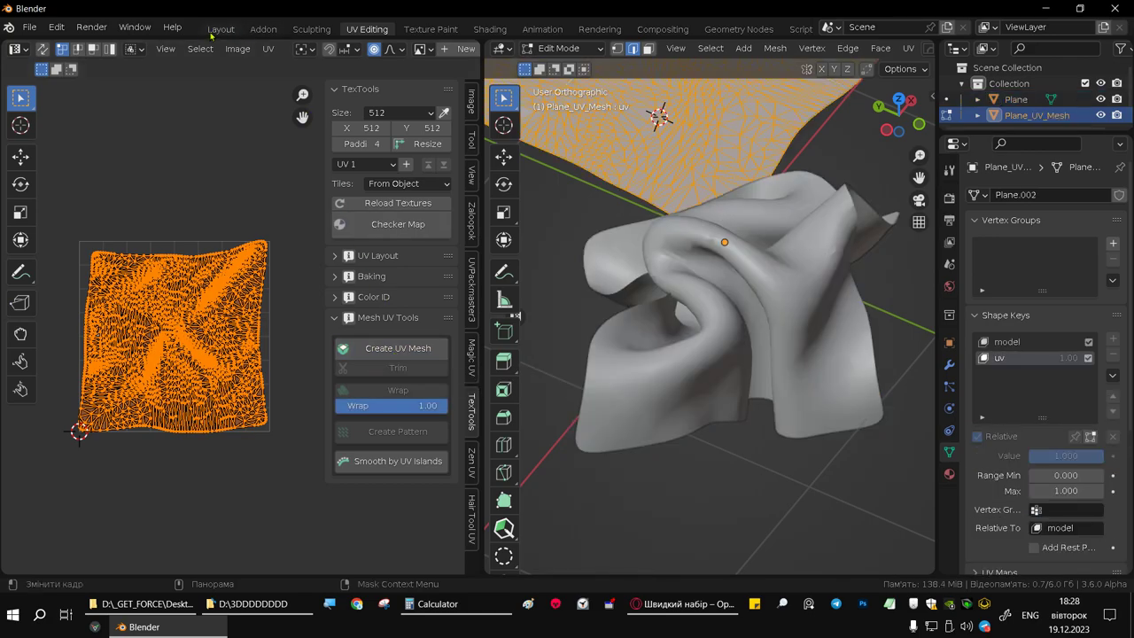
# Return to the Layout workspace and view the flat Plane_UV_Mesh from above
pyautogui.click(223, 33)
pyautogui.scroll(-1, 447, 275)
pyautogui.scroll(-2, 452, 281)
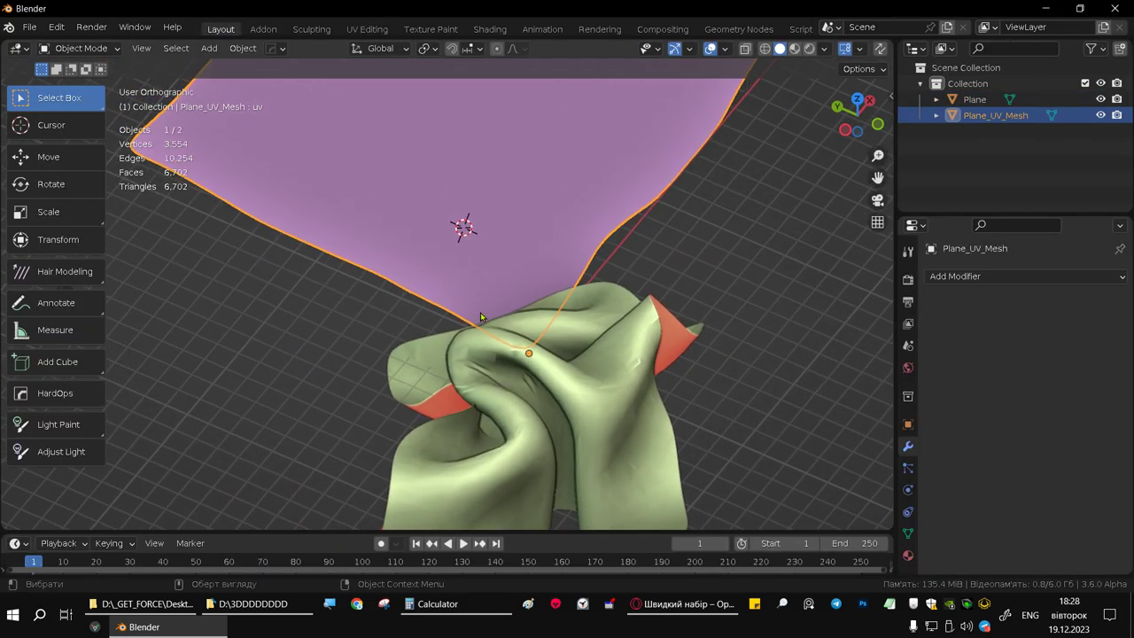
pyautogui.scroll(-1, 454, 283)
pyautogui.moveTo(453, 284); pyautogui.dragTo(437, 281, button='middle')
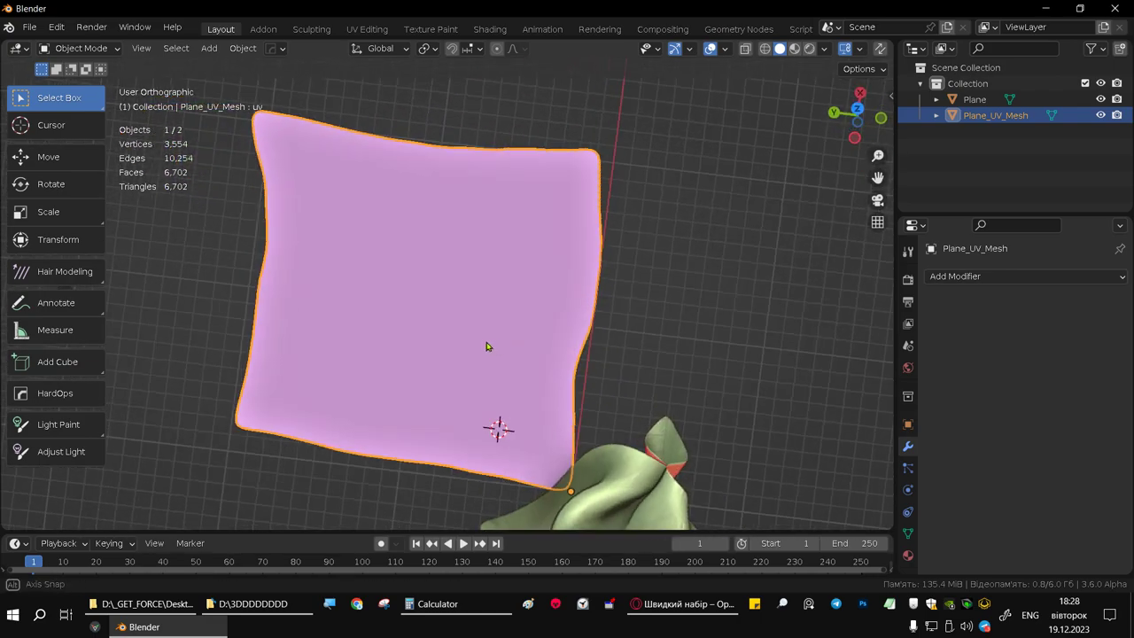
pyautogui.scroll(-2, 463, 245)
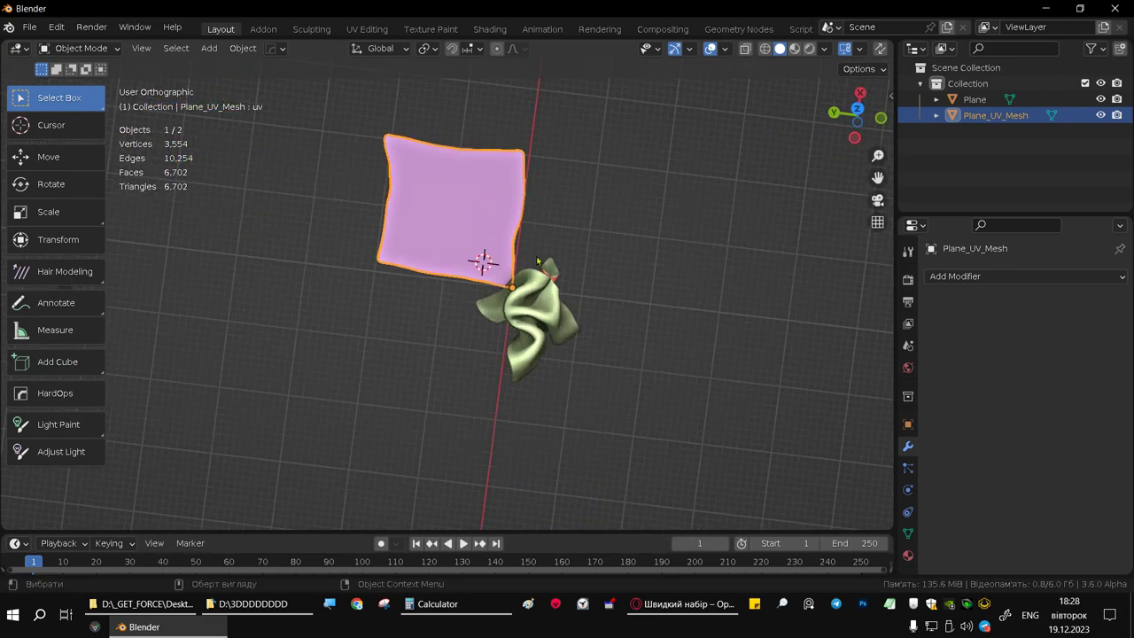
pyautogui.keyDown('alt'); pyautogui.moveTo(481, 261); pyautogui.dragTo(538, 298, button='middle'); pyautogui.keyUp('alt')
# Move the cloth Plane beside the flat sheet and show Plane_UV_Mesh's shape keys
pyautogui.click(547, 327)
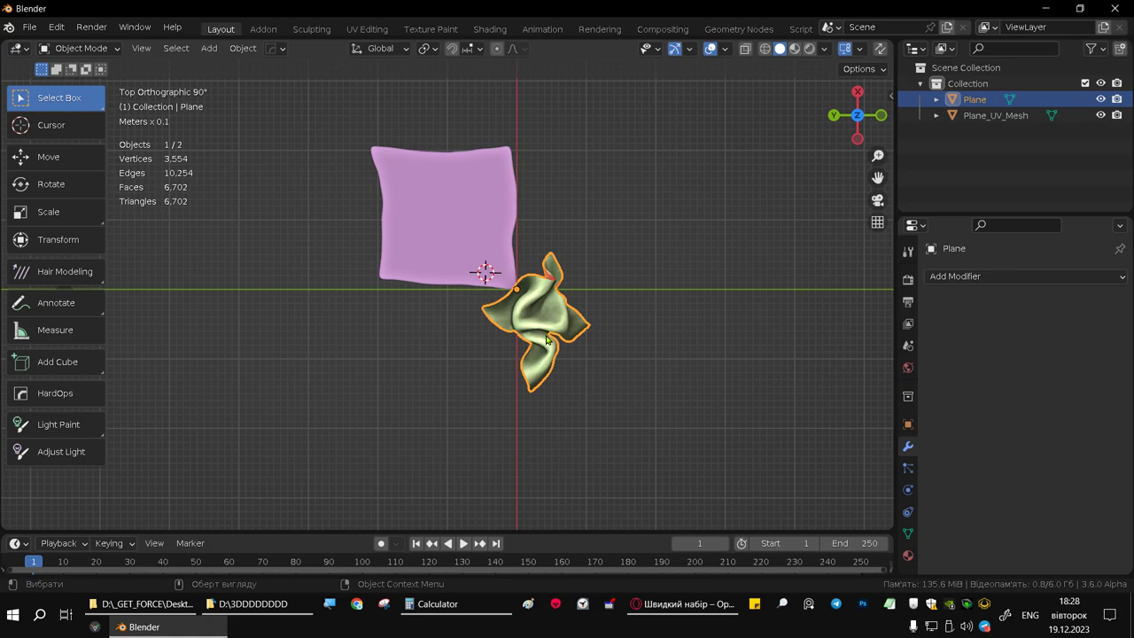
pyautogui.moveTo(549, 342); pyautogui.dragTo(691, 209)
pyautogui.click(461, 236)
pyautogui.moveTo(460, 236)
pyautogui.mouseDown(button='middle')
pyautogui.moveTo(497, 208)
pyautogui.moveTo(492, 342)
pyautogui.mouseUp(button='middle')
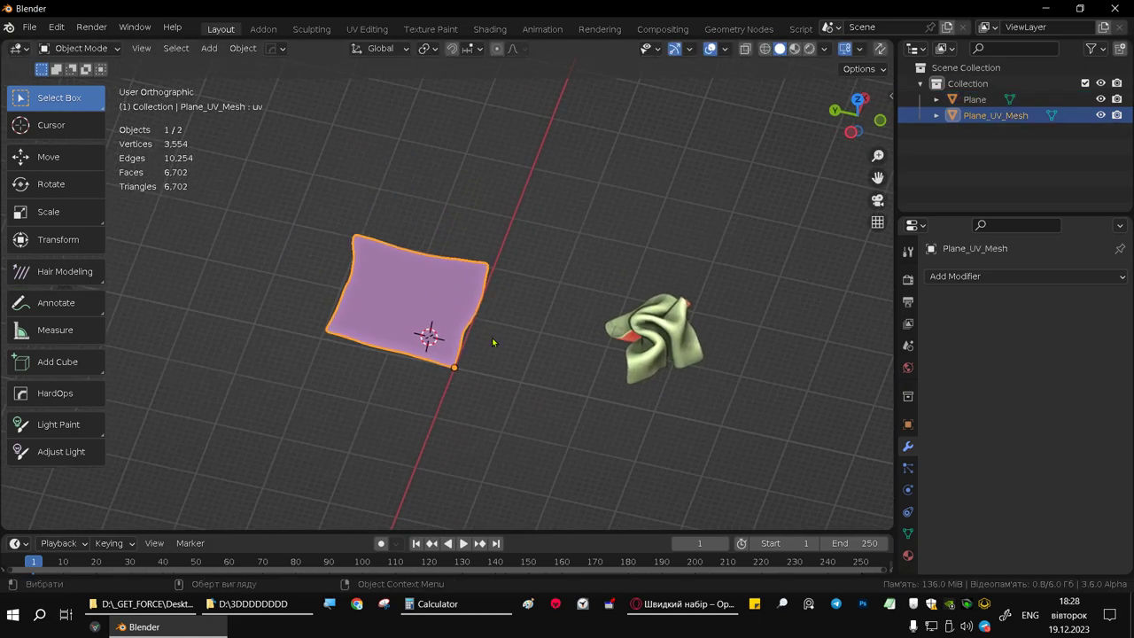
pyautogui.click(908, 534)
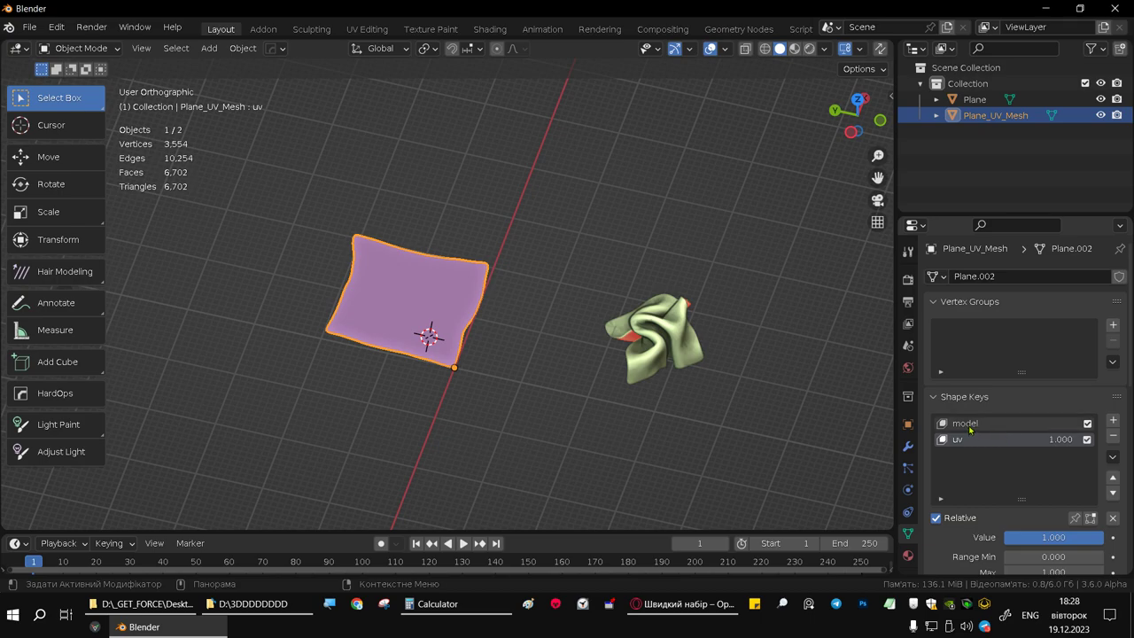
pyautogui.moveTo(1081, 541); pyautogui.dragTo(947, 520)
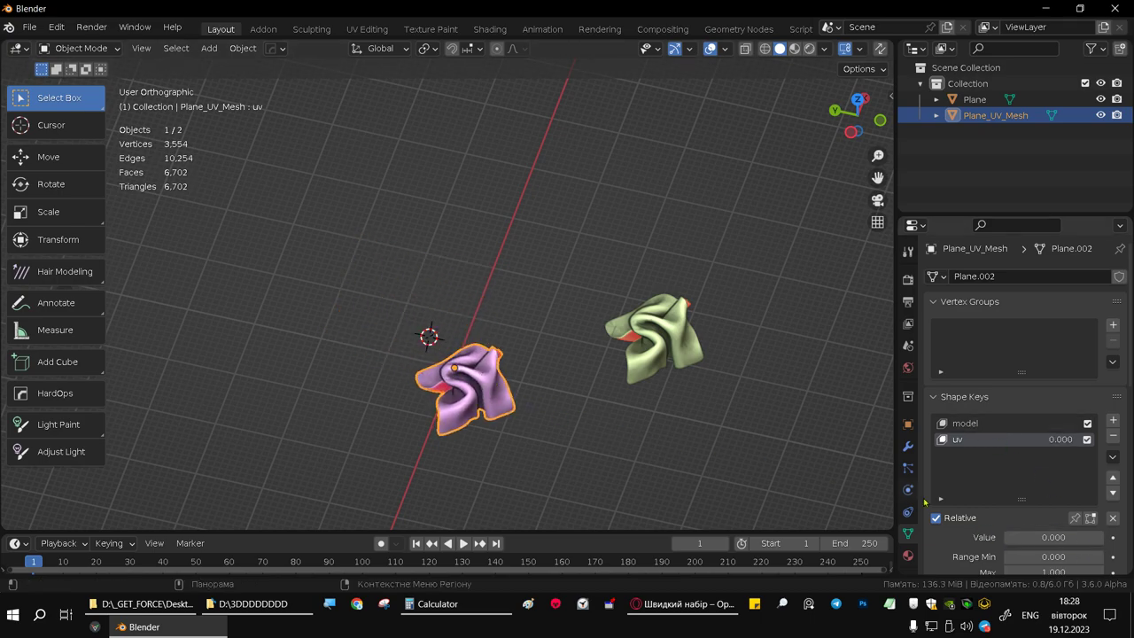
pyautogui.moveTo(1010, 537)
pyautogui.mouseDown()
pyautogui.moveTo(1103, 537)
pyautogui.moveTo(1009, 536)
pyautogui.mouseUp()
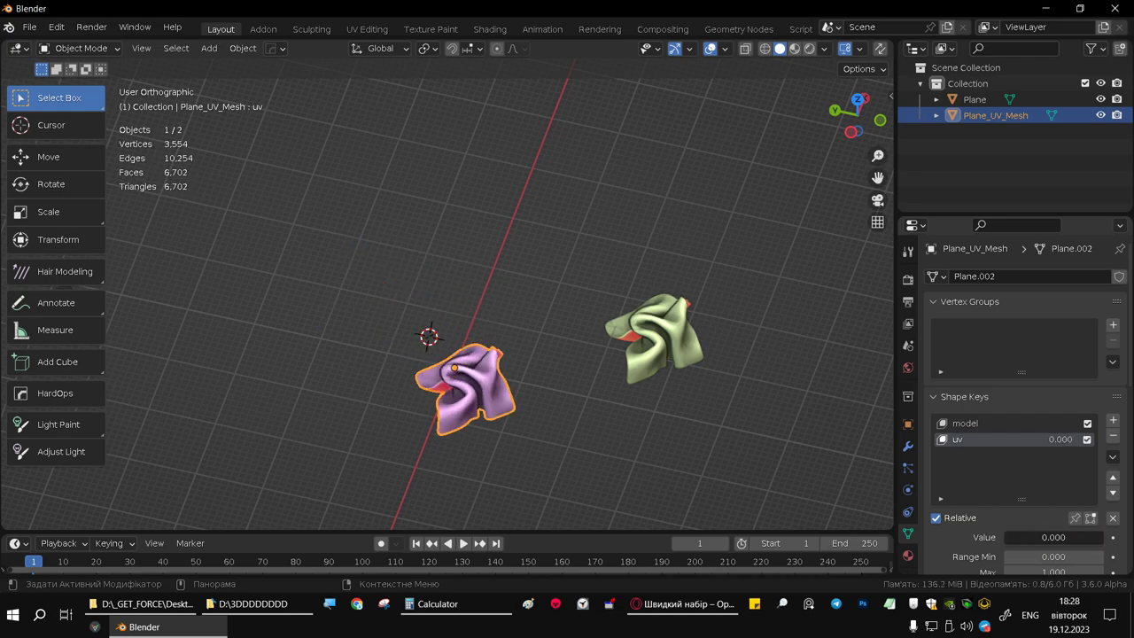
pyautogui.scroll(-2, 449, 425)
pyautogui.scroll(3, 449, 425)
pyautogui.scroll(-2, 494, 394)
pyautogui.scroll(3, 481, 388)
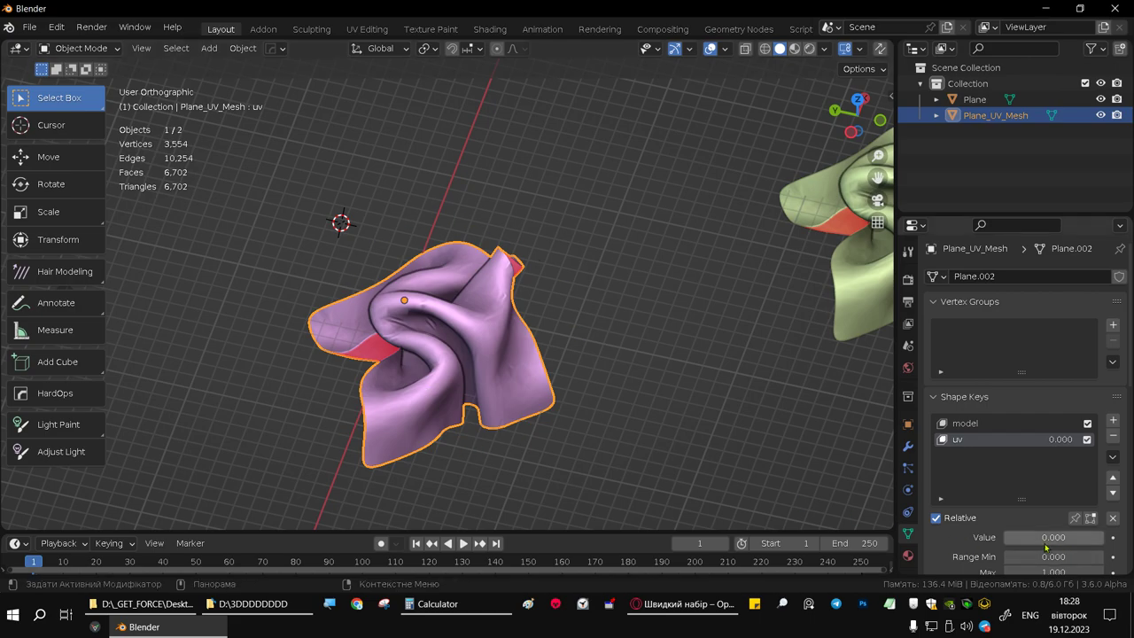
pyautogui.moveTo(1018, 537); pyautogui.dragTo(1103, 537)
pyautogui.scroll(-4, 513, 299)
pyautogui.moveTo(514, 299)
pyautogui.mouseDown(button='middle')
pyautogui.moveTo(628, 314)
pyautogui.moveTo(617, 250)
pyautogui.mouseUp(button='middle')
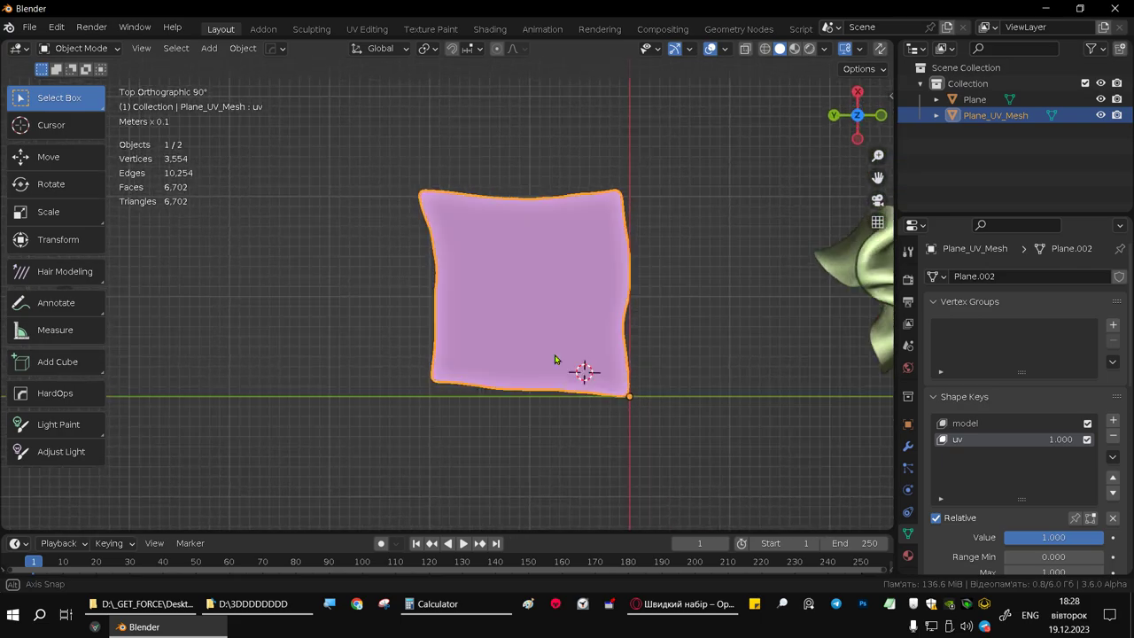
pyautogui.moveTo(455, 143)
pyautogui.mouseDown(button='middle')
pyautogui.moveTo(576, 245)
pyautogui.moveTo(582, 301)
pyautogui.mouseUp(button='middle')
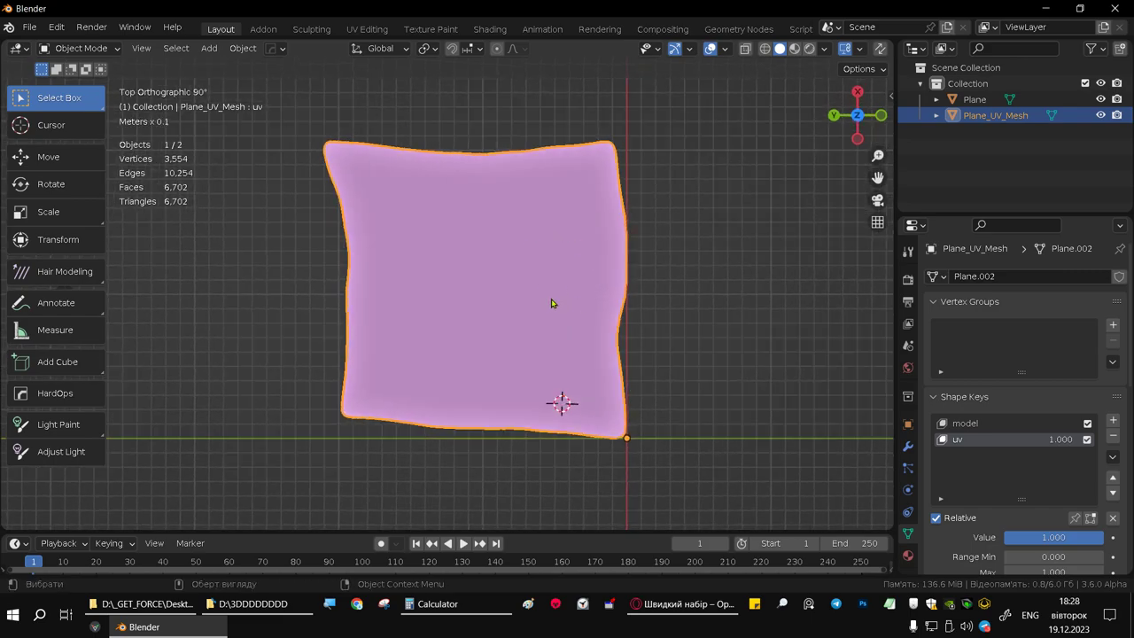
# Add a new plane at a 3D cursor placed near the sheet's centre
pyautogui.keyDown('shift'); pyautogui.rightClick(475, 278); pyautogui.keyUp('shift')
pyautogui.hotkey('shift', 'a')
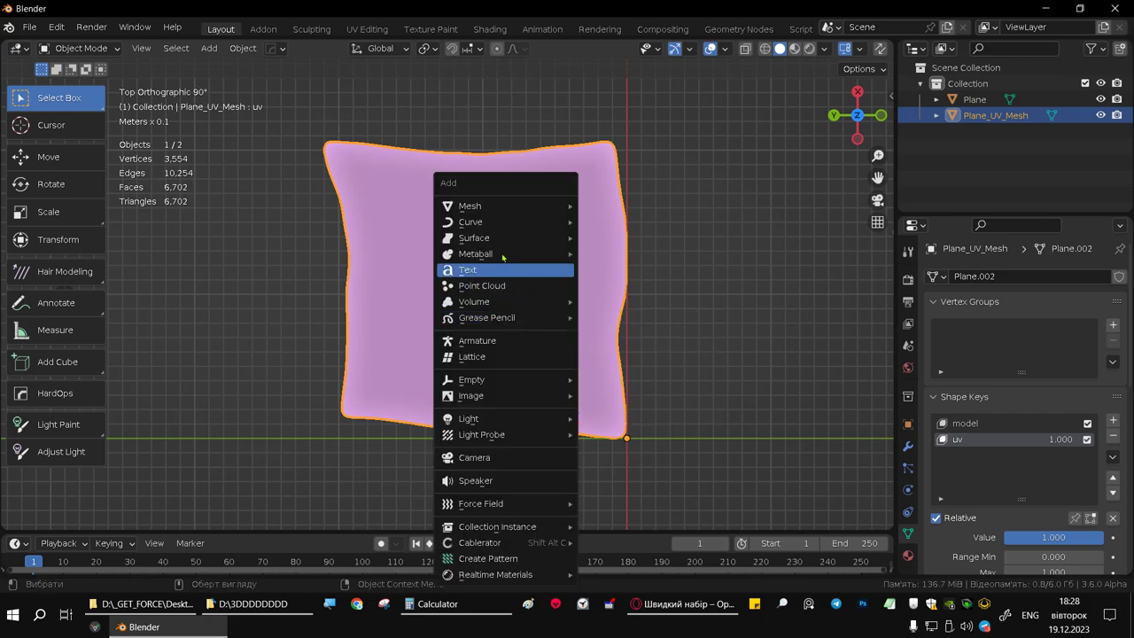
pyautogui.click(611, 206)
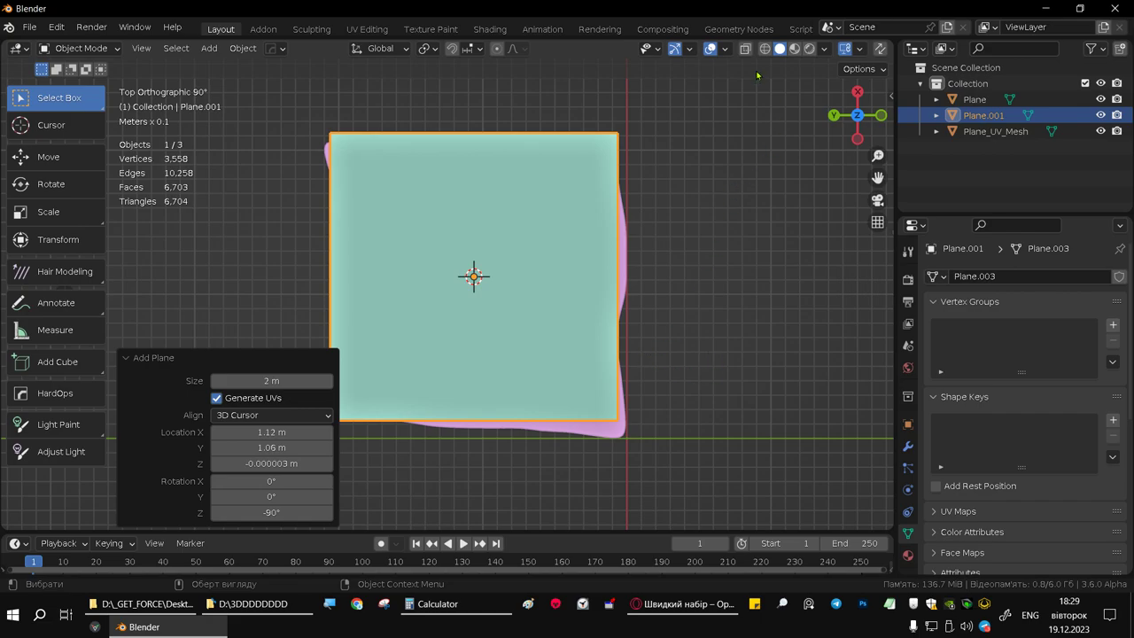
# Enter vertex-select Edit Mode on the plane and enable the Retopology overlay
pyautogui.press('Tab')
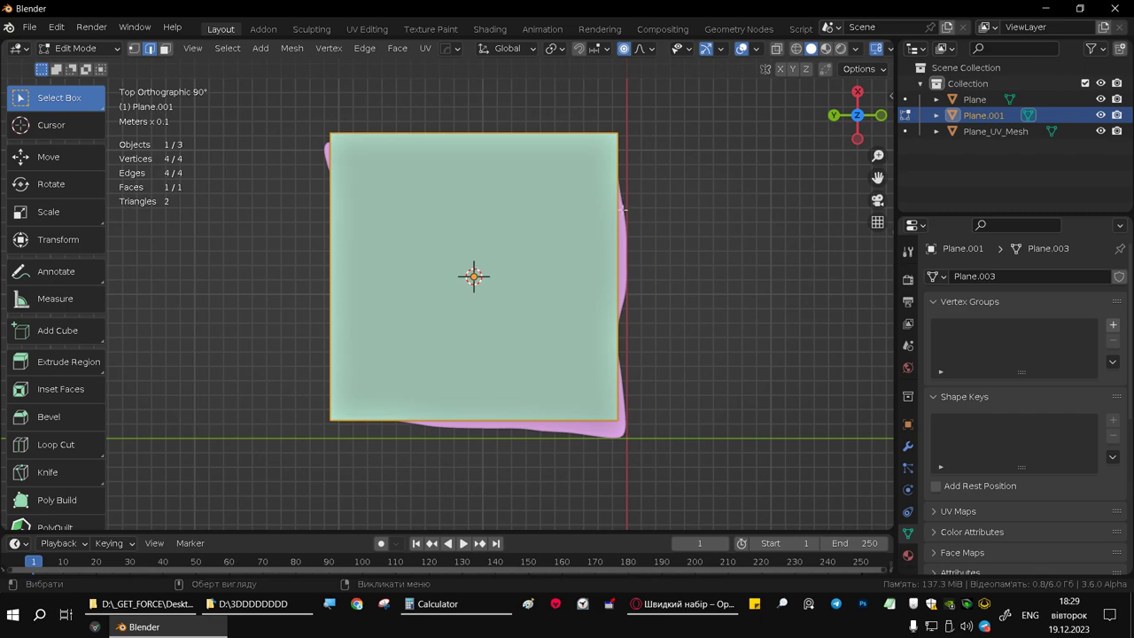
pyautogui.press('1')
pyautogui.click(757, 49)
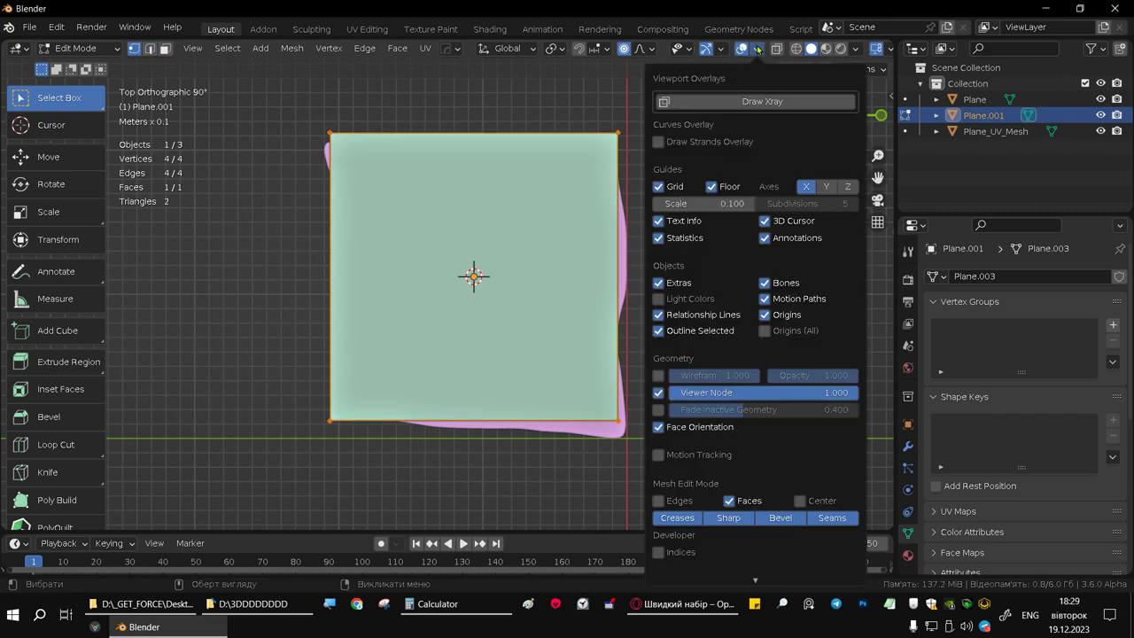
pyautogui.scroll(-4, 708, 554)
pyautogui.scroll(-1, 736, 554)
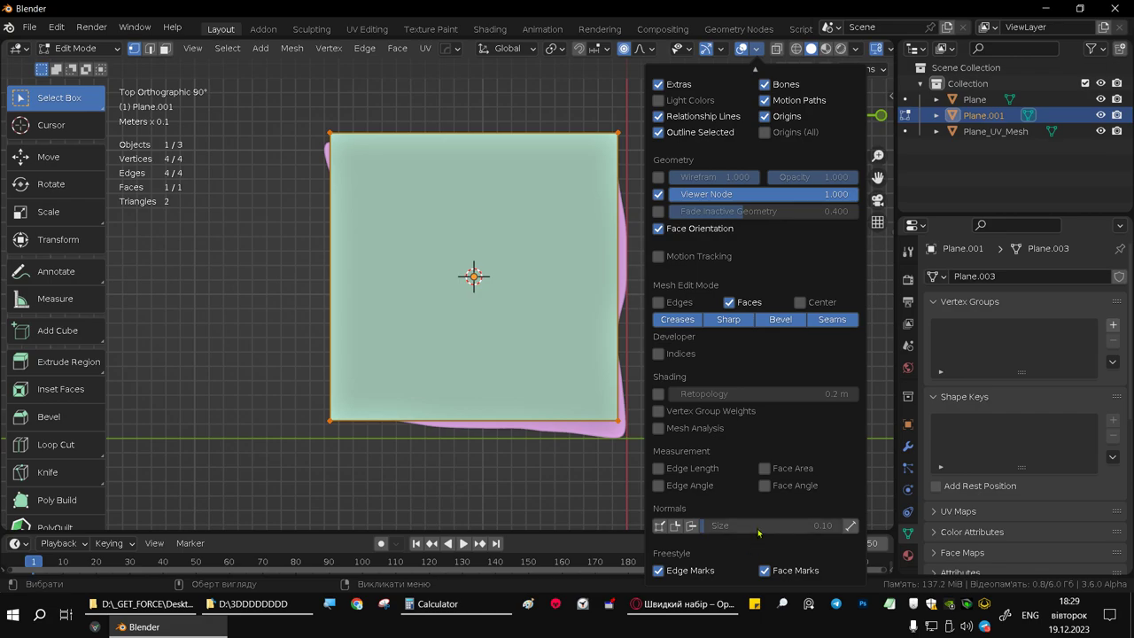
pyautogui.click(659, 394)
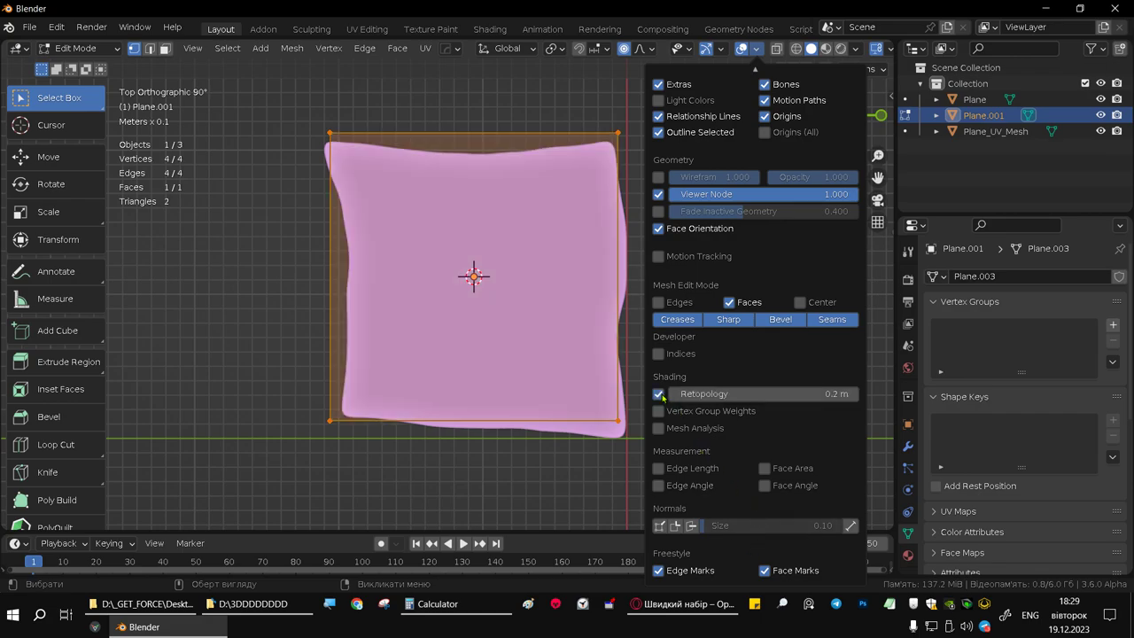
# Turn off proportional editing and move the top-right and top-left corners onto the pink outline
pyautogui.scroll(-1, 558, 266)
pyautogui.scroll(4, 562, 274)
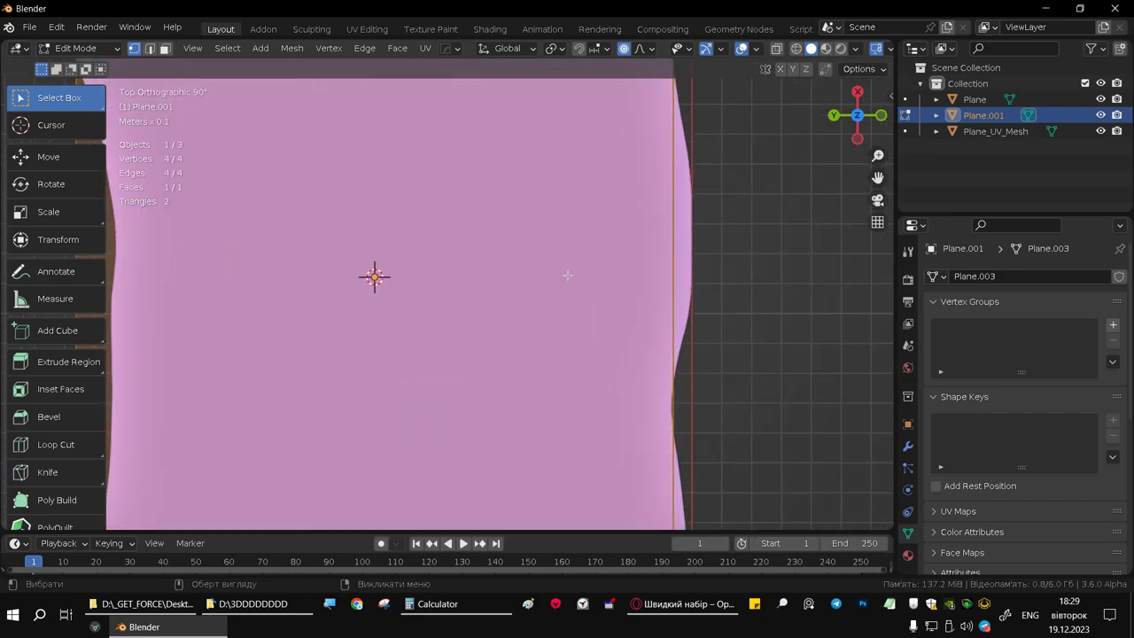
pyautogui.scroll(-2, 574, 279)
pyautogui.keyDown('shift'); pyautogui.moveTo(597, 212); pyautogui.dragTo(591, 265, button='middle'); pyautogui.keyUp('shift')
pyautogui.click(638, 123)
pyautogui.press('g')
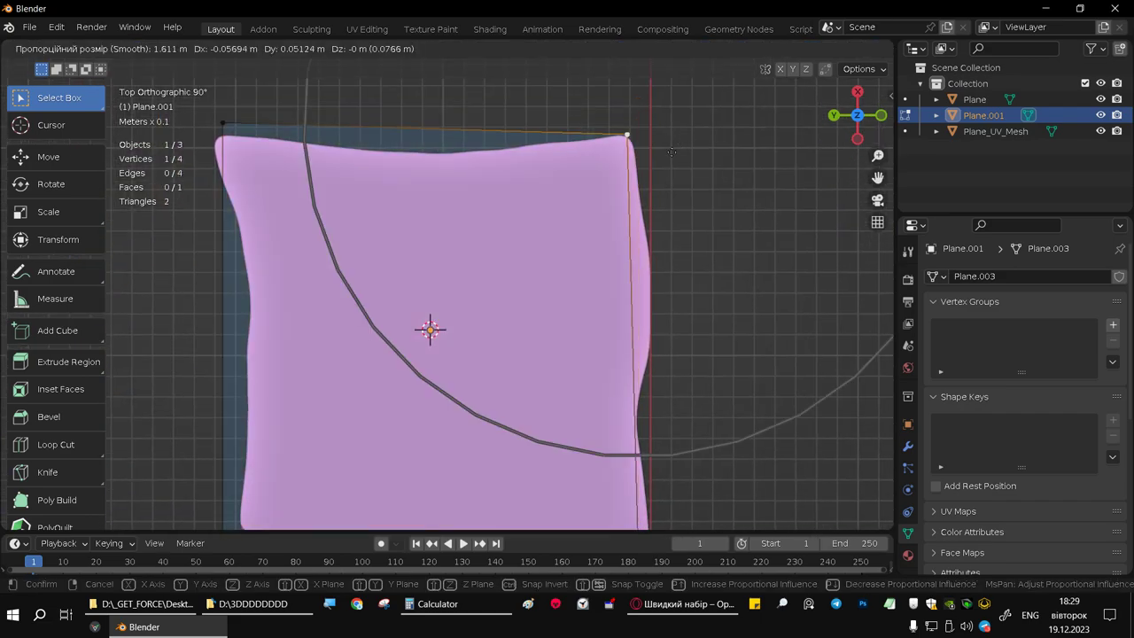
pyautogui.press('Escape')
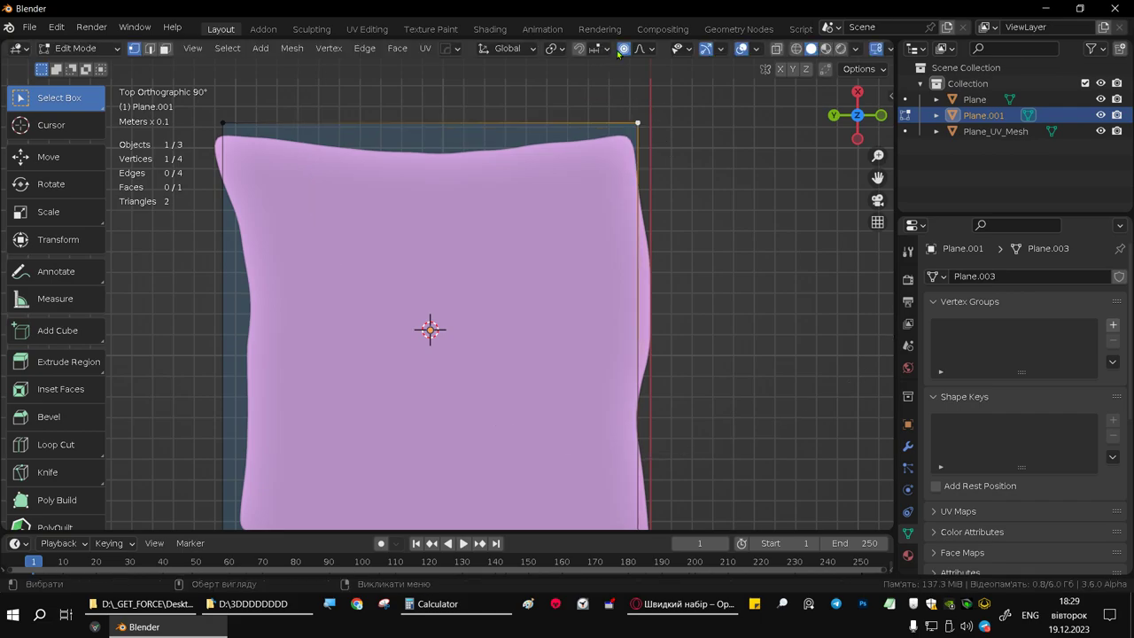
pyautogui.click(622, 49)
pyautogui.press('g')
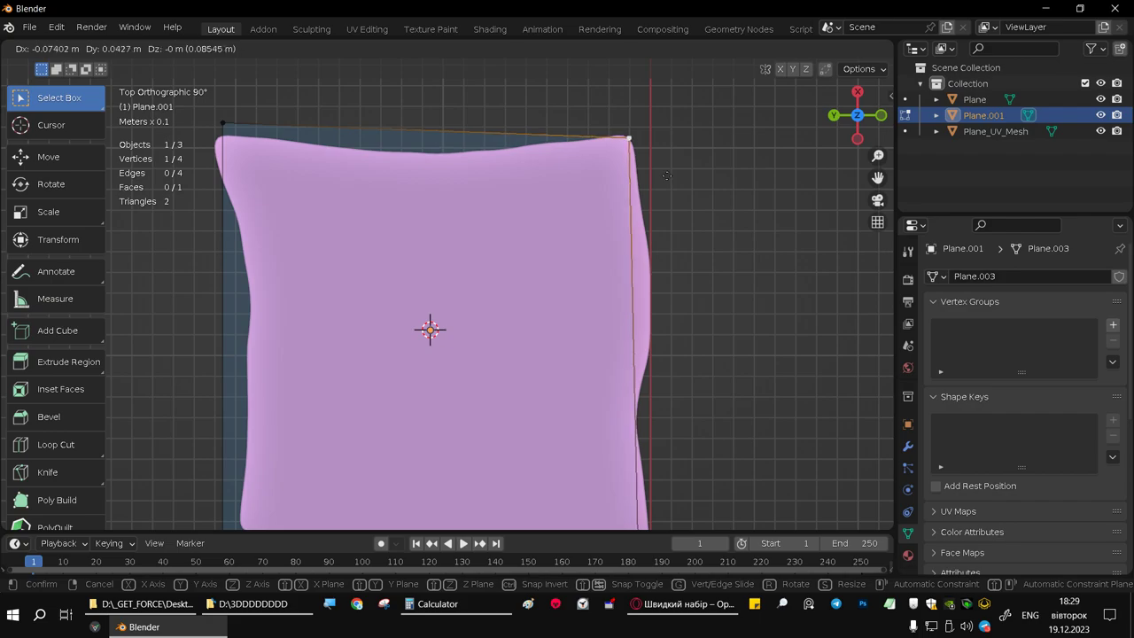
pyautogui.click(667, 175)
pyautogui.click(226, 127)
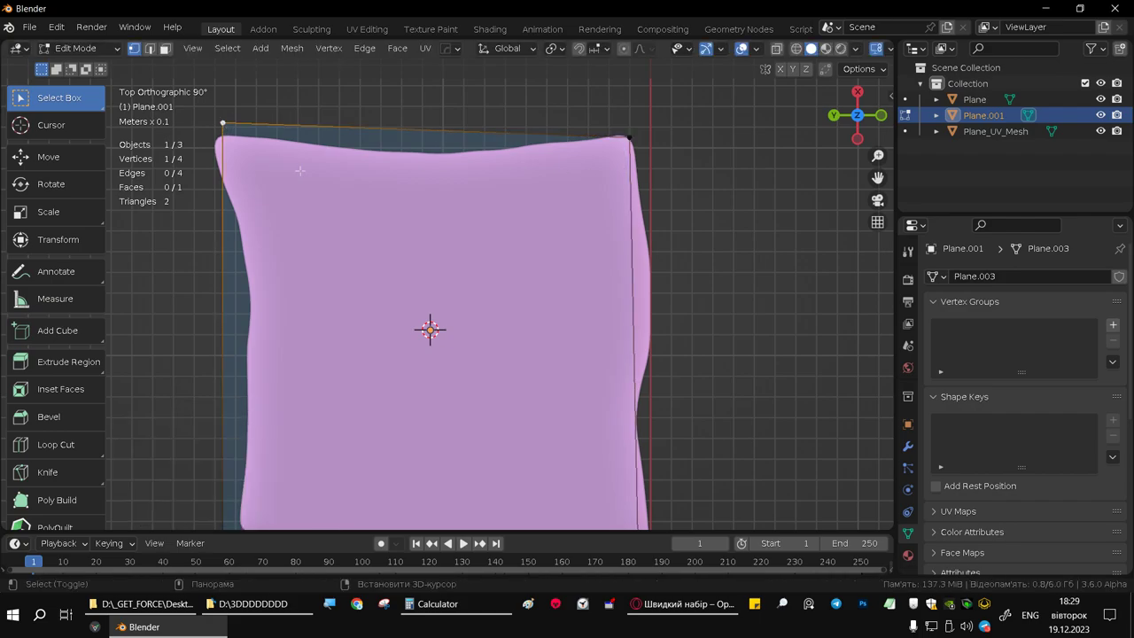
pyautogui.keyDown('shift'); pyautogui.moveTo(293, 172); pyautogui.dragTo(392, 181, button='middle'); pyautogui.keyUp('shift')
pyautogui.press('g')
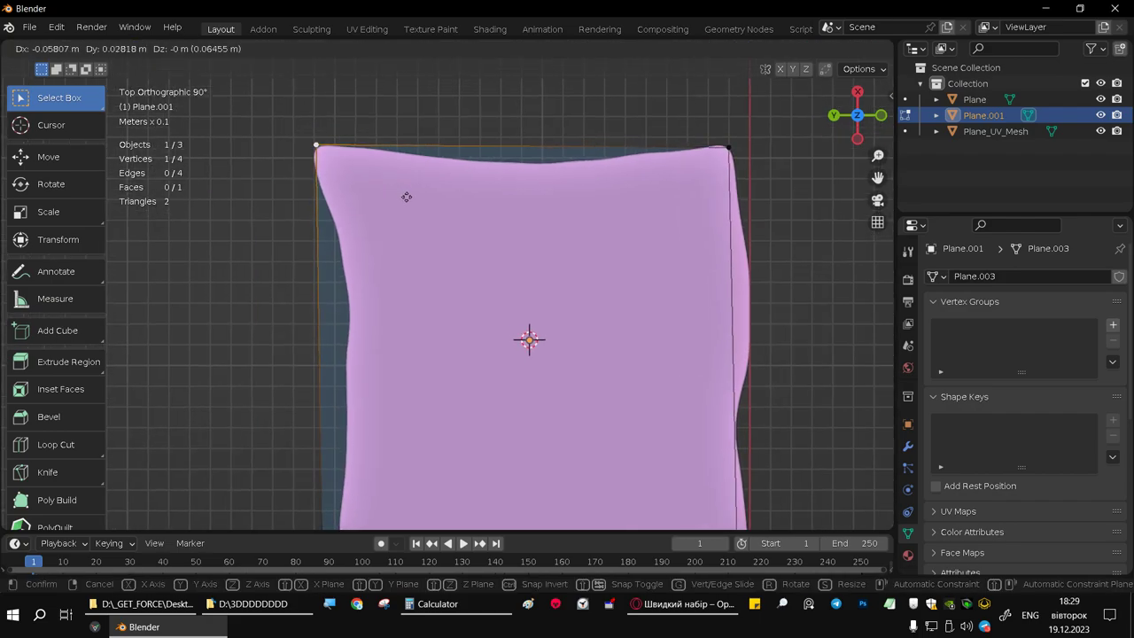
pyautogui.click(403, 214)
# Move the bottom-left and bottom-right corners onto the outline's corners
pyautogui.keyDown('shift'); pyautogui.moveTo(441, 304); pyautogui.dragTo(484, 170, button='middle'); pyautogui.keyUp('shift')
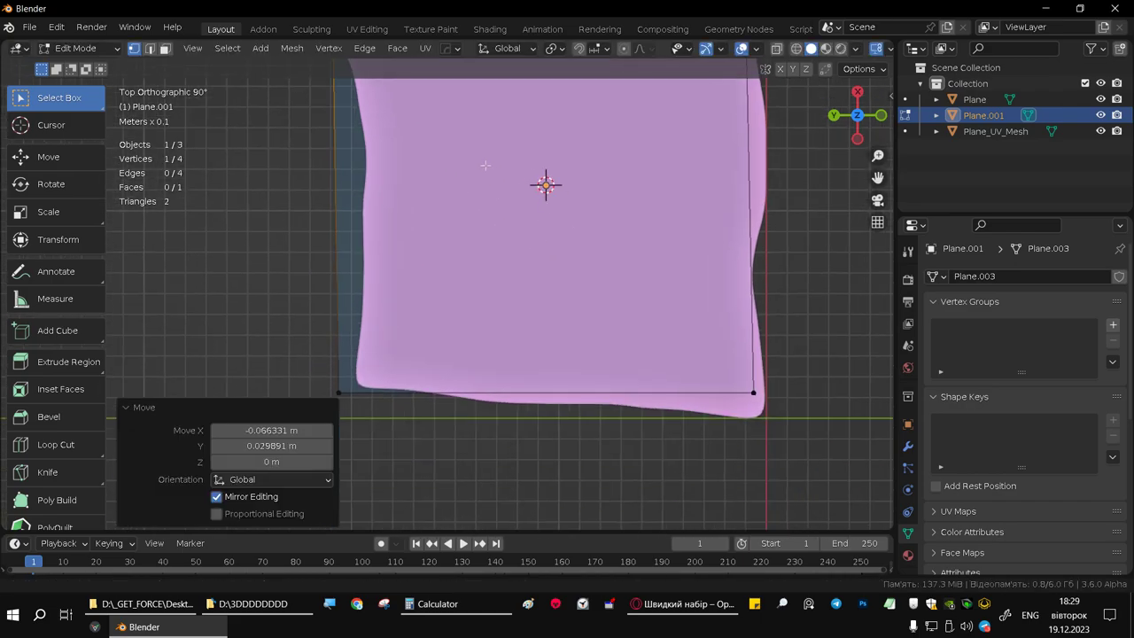
pyautogui.keyDown('shift'); pyautogui.moveTo(399, 351); pyautogui.dragTo(443, 368, button='middle'); pyautogui.keyUp('shift')
pyautogui.click(398, 382)
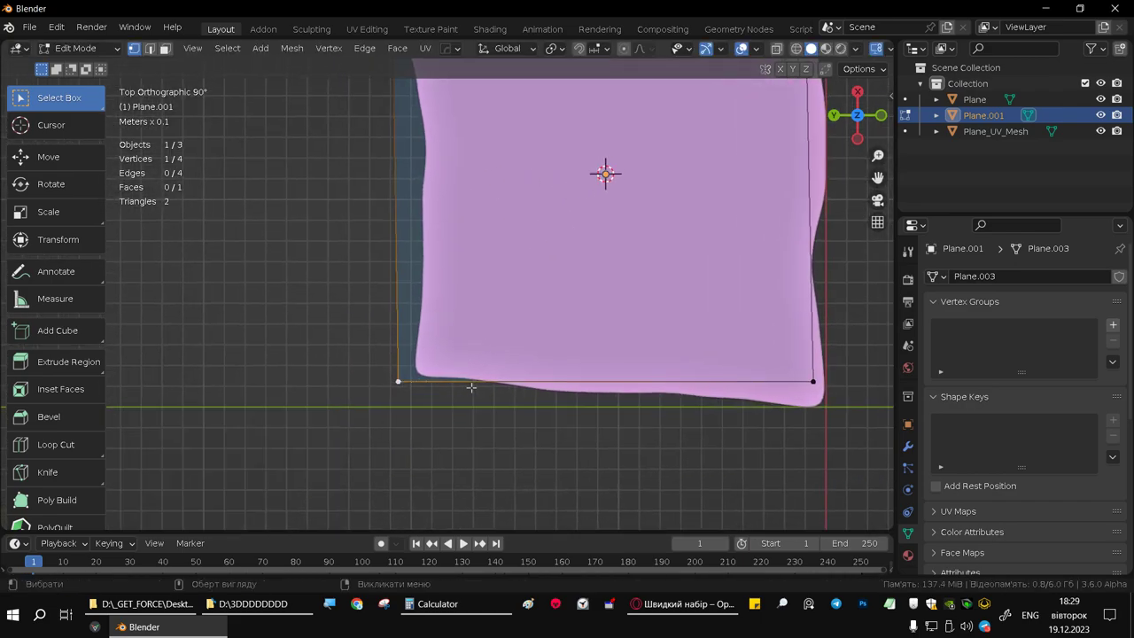
pyautogui.press('g')
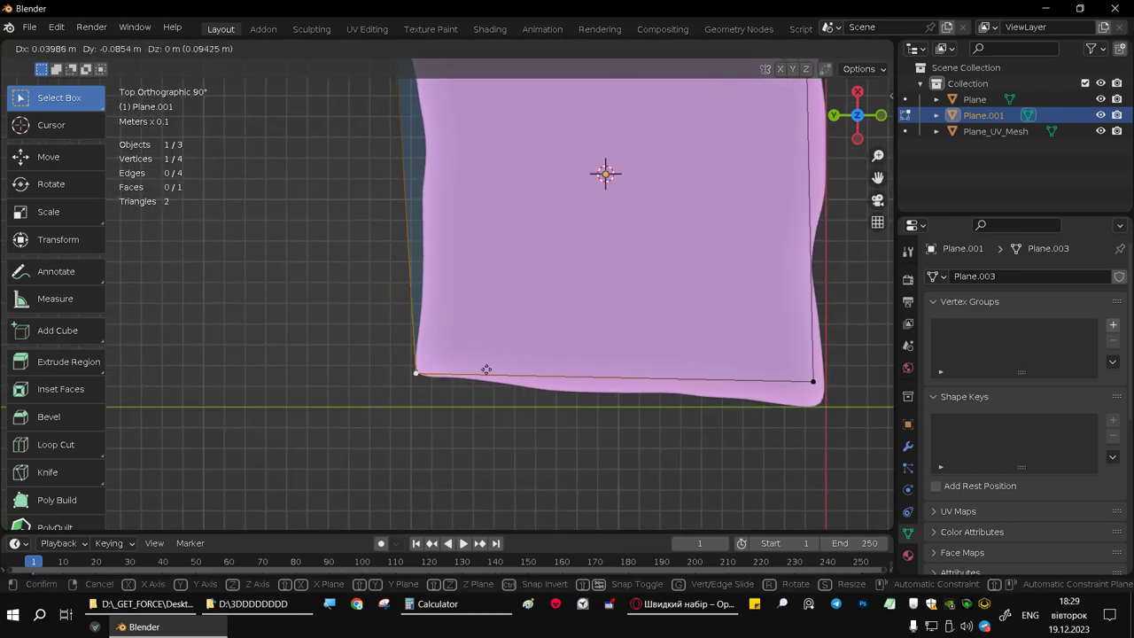
pyautogui.click(486, 370)
pyautogui.click(812, 381)
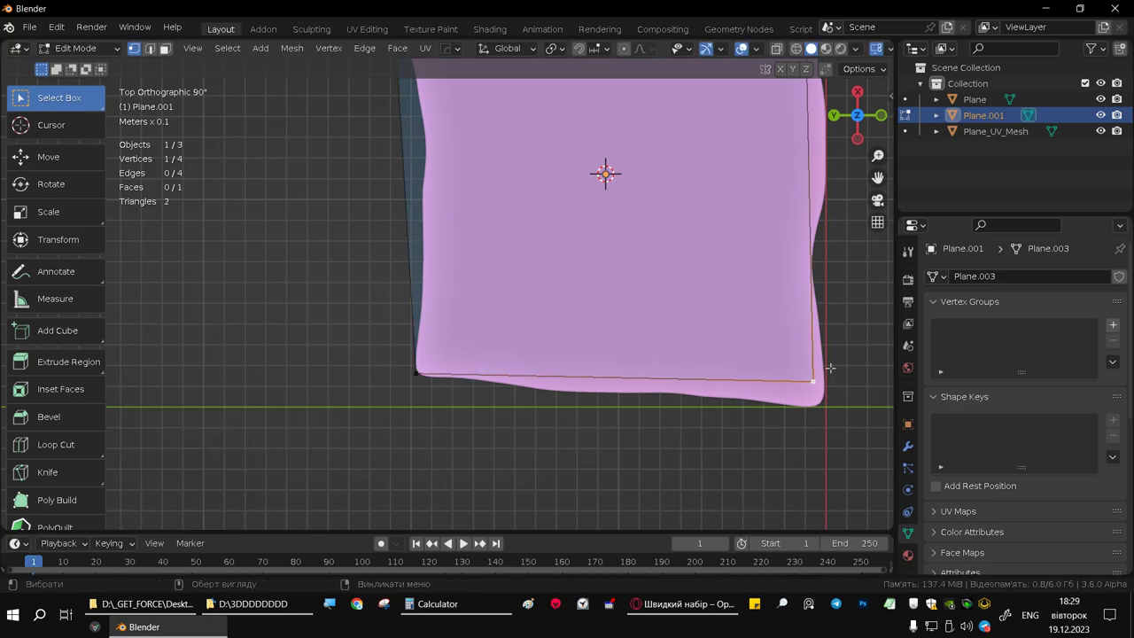
pyautogui.press('g')
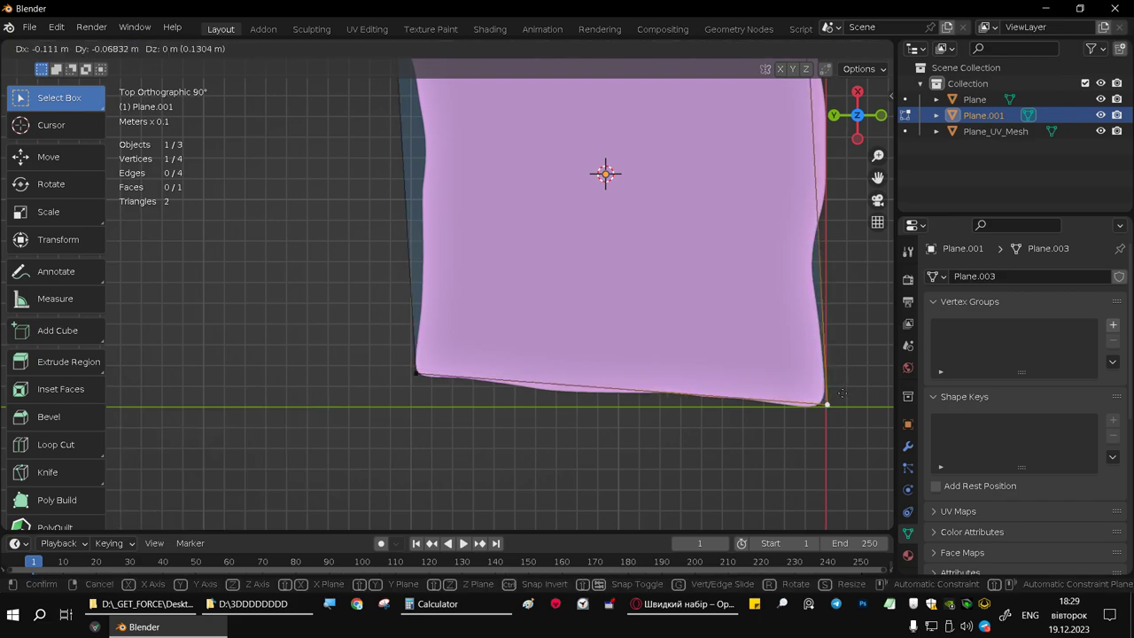
pyautogui.click(816, 390)
pyautogui.keyDown('shift'); pyautogui.moveTo(746, 266); pyautogui.dragTo(638, 329, button='middle'); pyautogui.keyUp('shift')
pyautogui.scroll(-3, 646, 323)
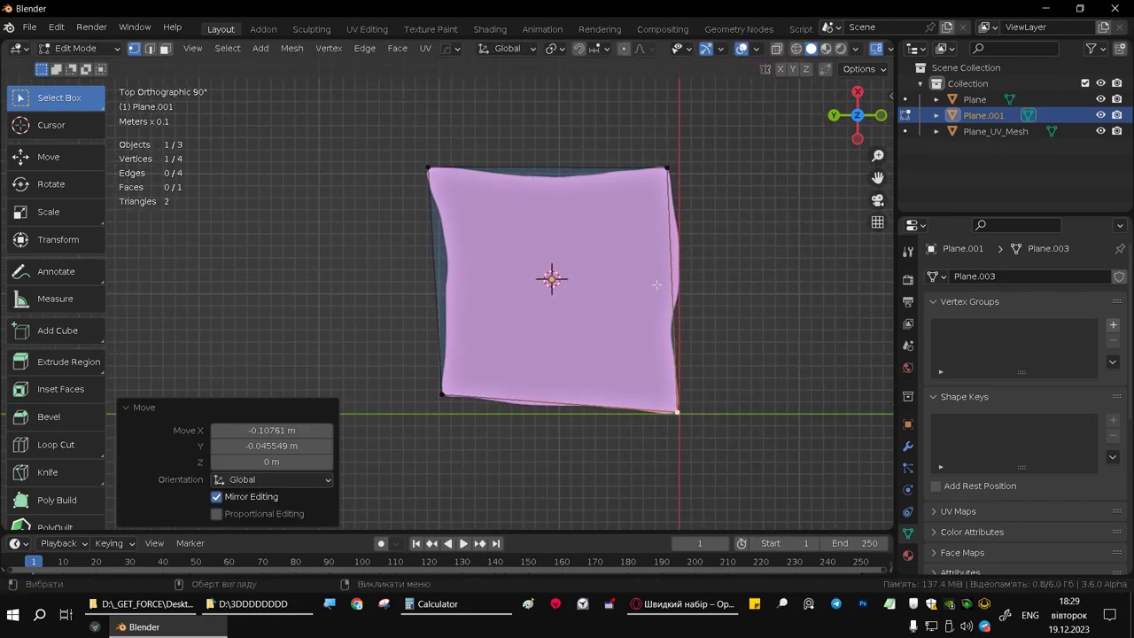
pyautogui.scroll(1, 671, 281)
# After undoing a trial single loop cut, add 11 evenly spaced horizontal edge loops
pyautogui.hotkey('ctrl', 'r')
pyautogui.scroll(9, 651, 206)
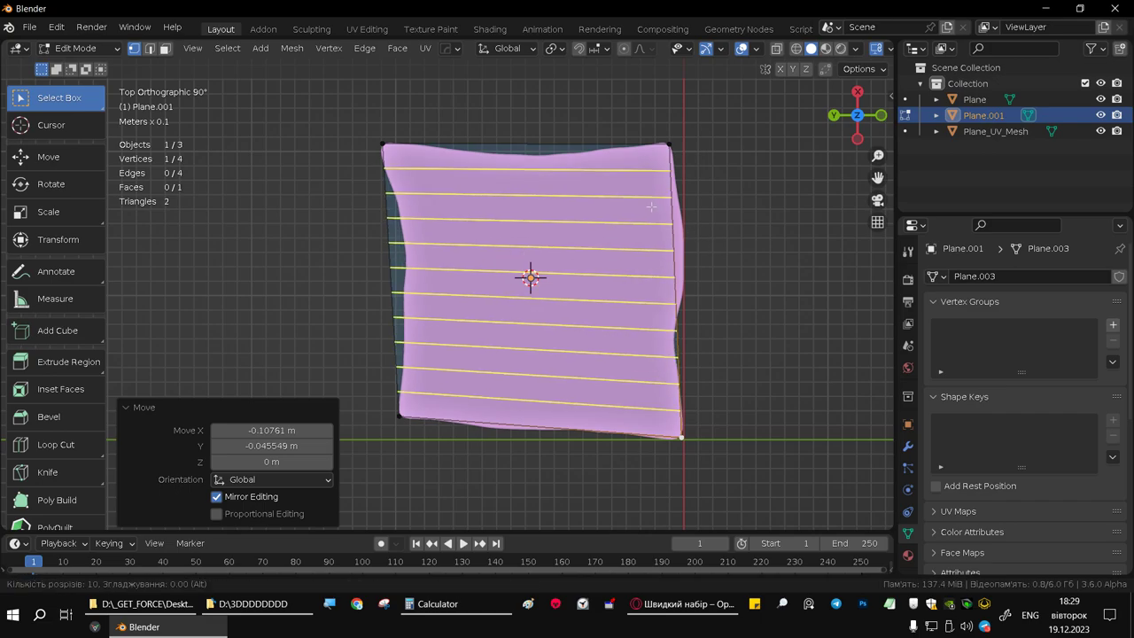
pyautogui.scroll(-9, 651, 206)
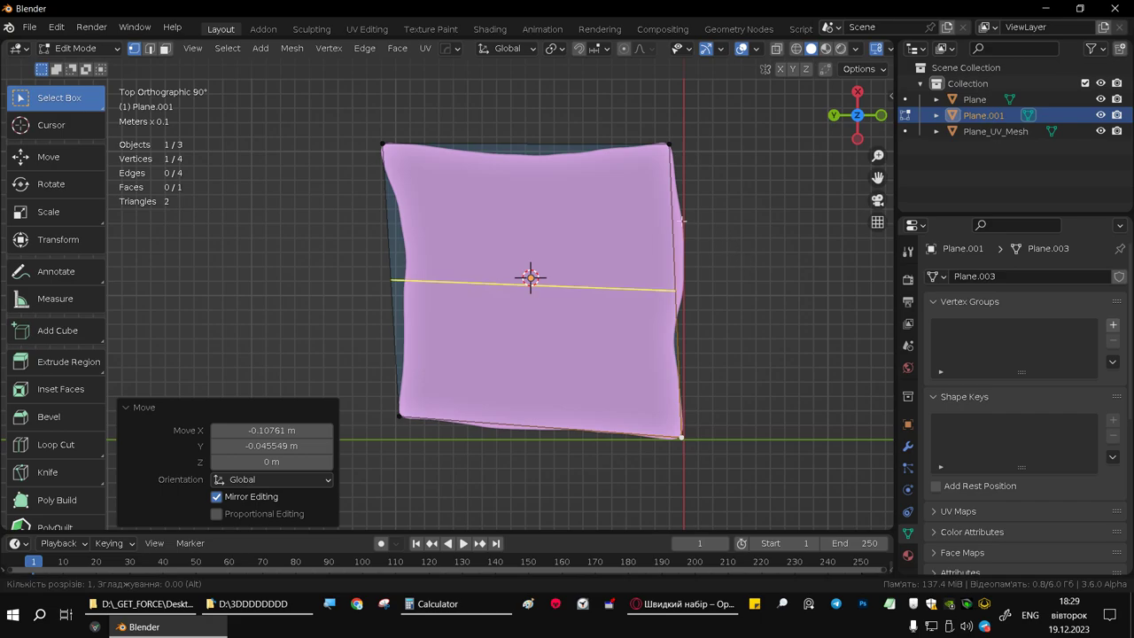
pyautogui.click(735, 229)
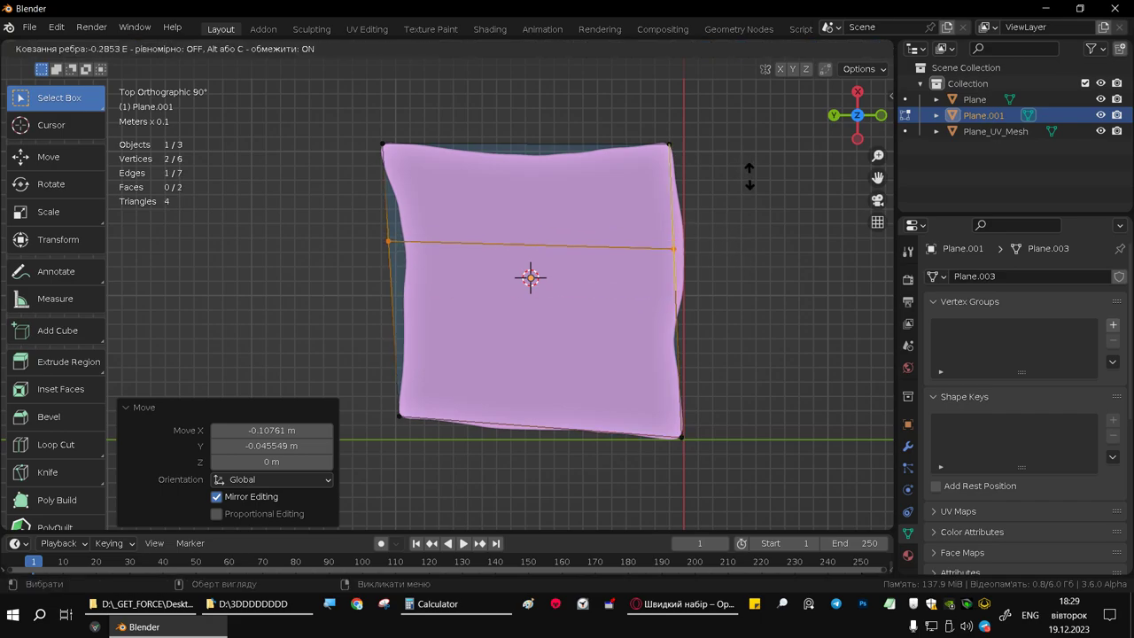
pyautogui.rightClick(768, 212)
pyautogui.hotkey('ctrl', 'z')
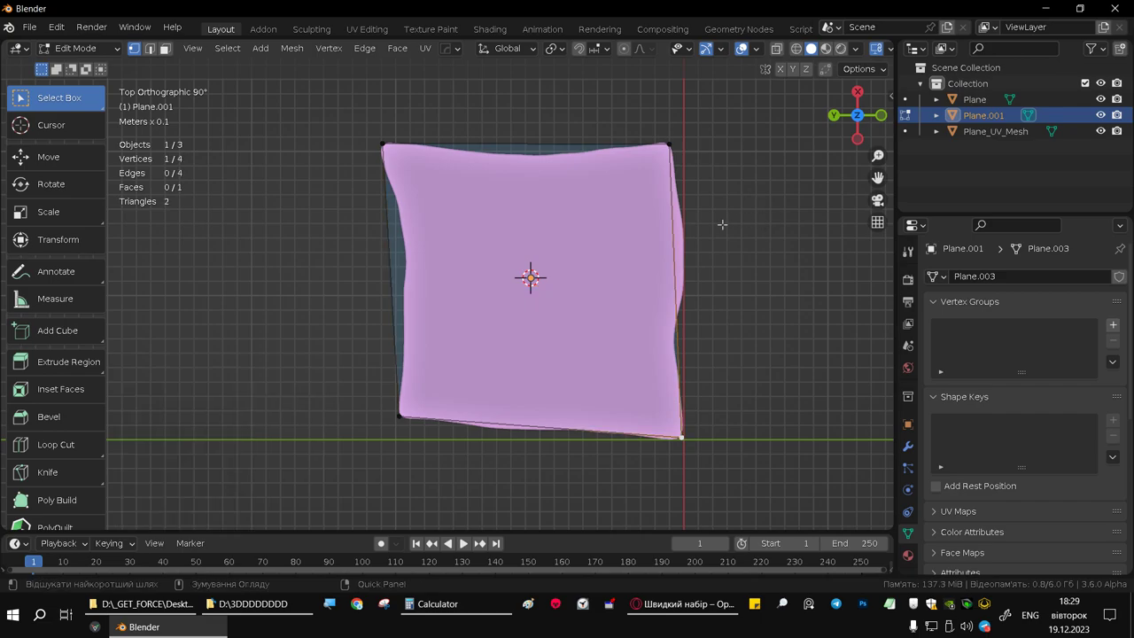
pyautogui.hotkey('ctrl', 'r')
pyautogui.scroll(5, 682, 225)
pyautogui.scroll(5, 682, 225)
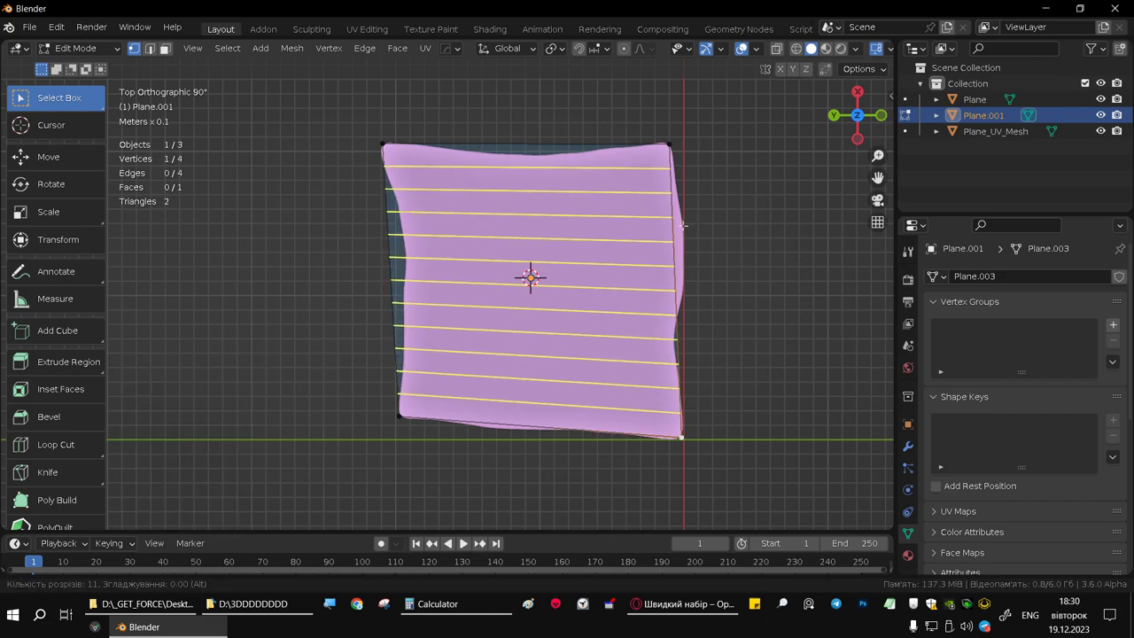
pyautogui.click(682, 225)
pyautogui.rightClick(701, 230)
# Add 11 vertical edge loops to complete the 12×12 grid and turn proportional editing on
pyautogui.hotkey('ctrl', 'r')
pyautogui.scroll(3, 573, 219)
pyautogui.scroll(5, 573, 219)
pyautogui.click(574, 218)
pyautogui.rightClick(736, 235)
pyautogui.click(623, 49)
pyautogui.click(740, 229)
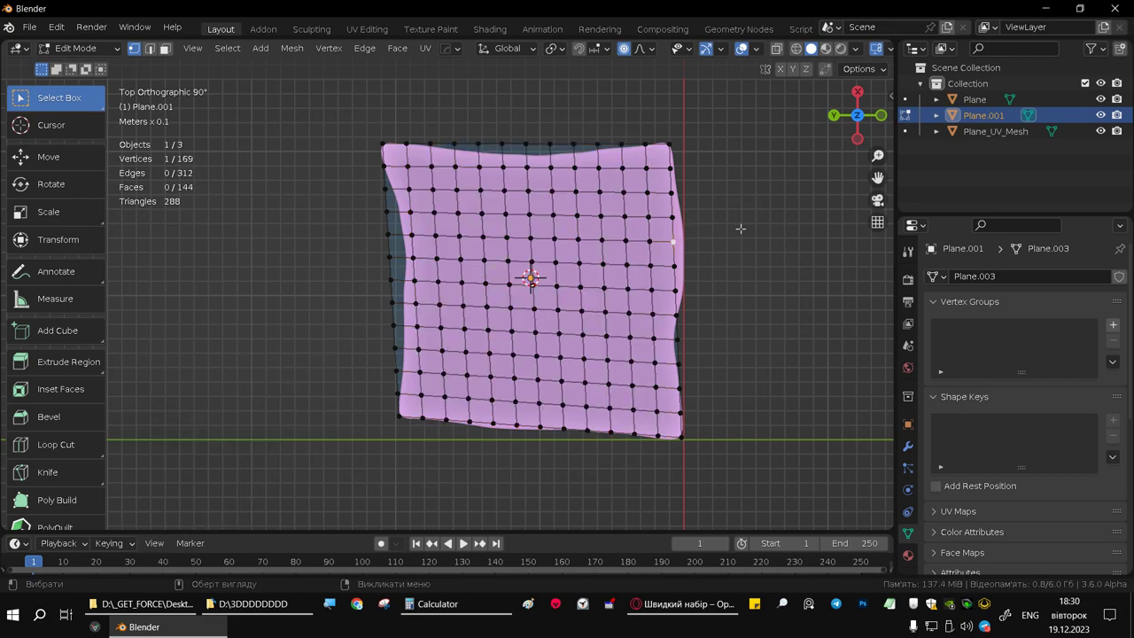
# Pull a right-edge and a top-edge vertex outward with enlarged smooth proportional falloff
pyautogui.press('g')
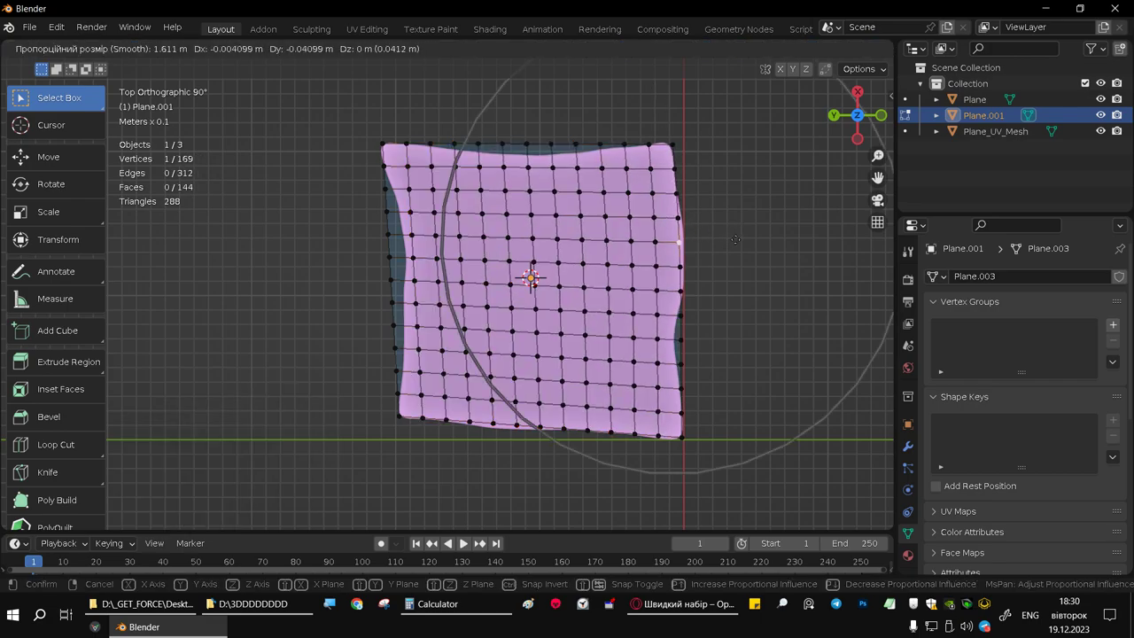
pyautogui.scroll(4, 732, 239)
pyautogui.scroll(4, 734, 239)
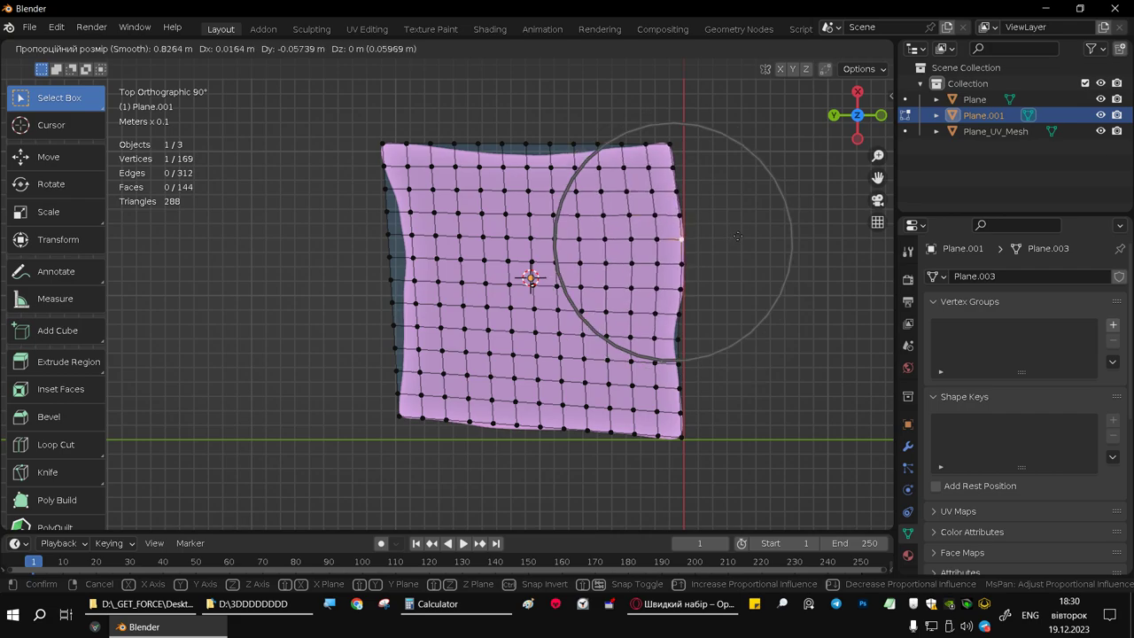
pyautogui.click(737, 240)
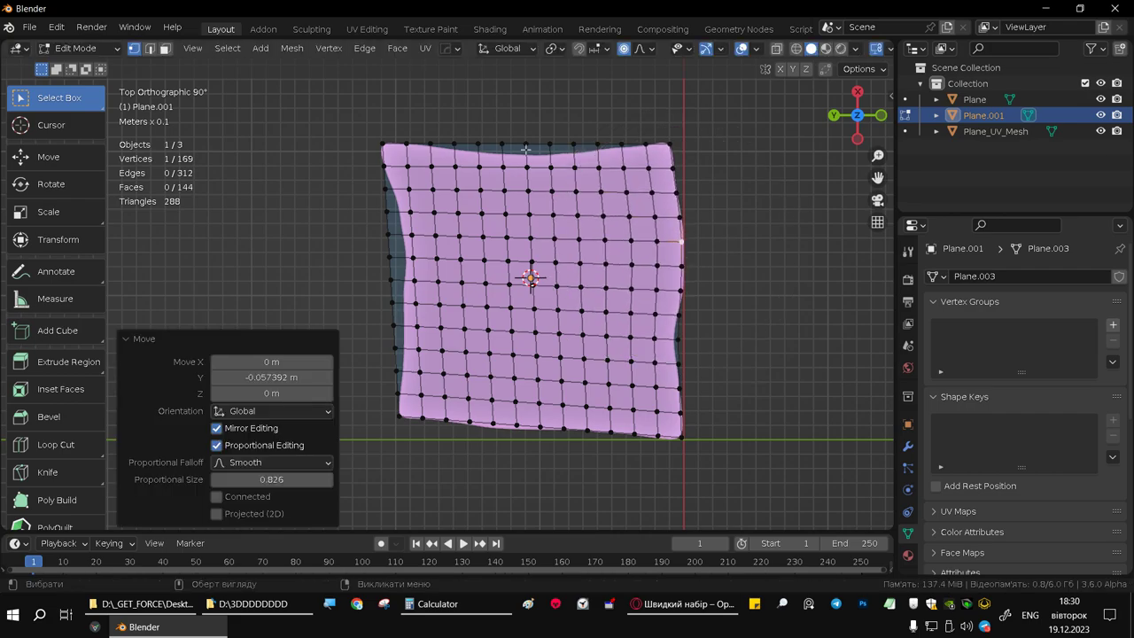
pyautogui.click(524, 146)
pyautogui.press('g')
pyautogui.scroll(2, 531, 152)
pyautogui.scroll(2, 541, 155)
pyautogui.scroll(-1, 547, 157)
pyautogui.scroll(-4, 547, 155)
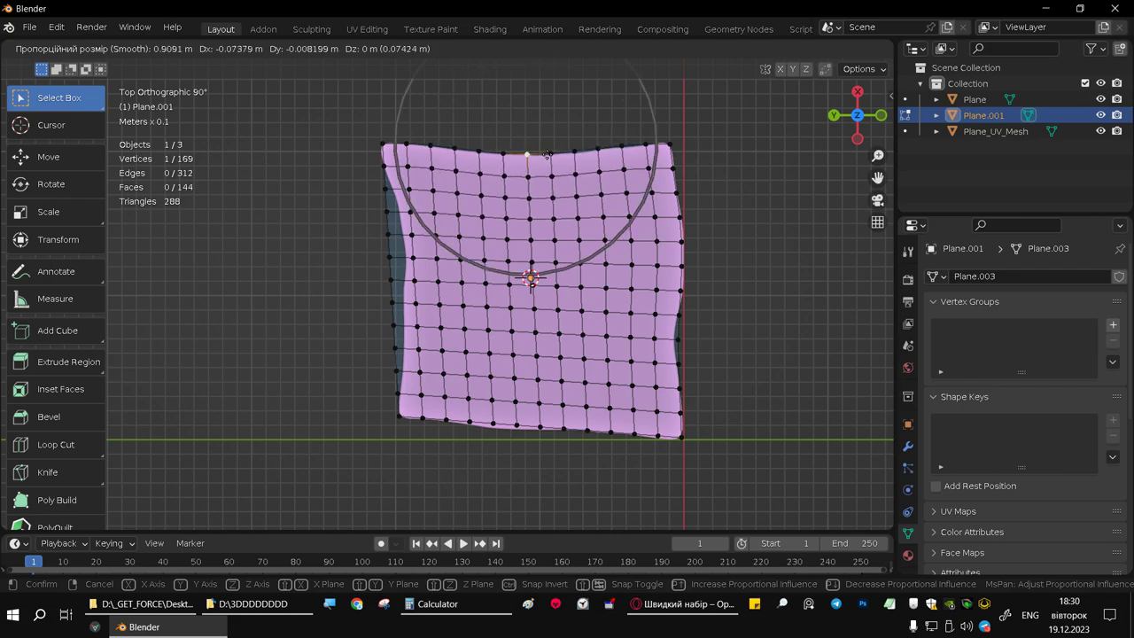
pyautogui.click(547, 155)
# Pull the left and upper-left edge vertices toward the pink outline
pyautogui.click(392, 280)
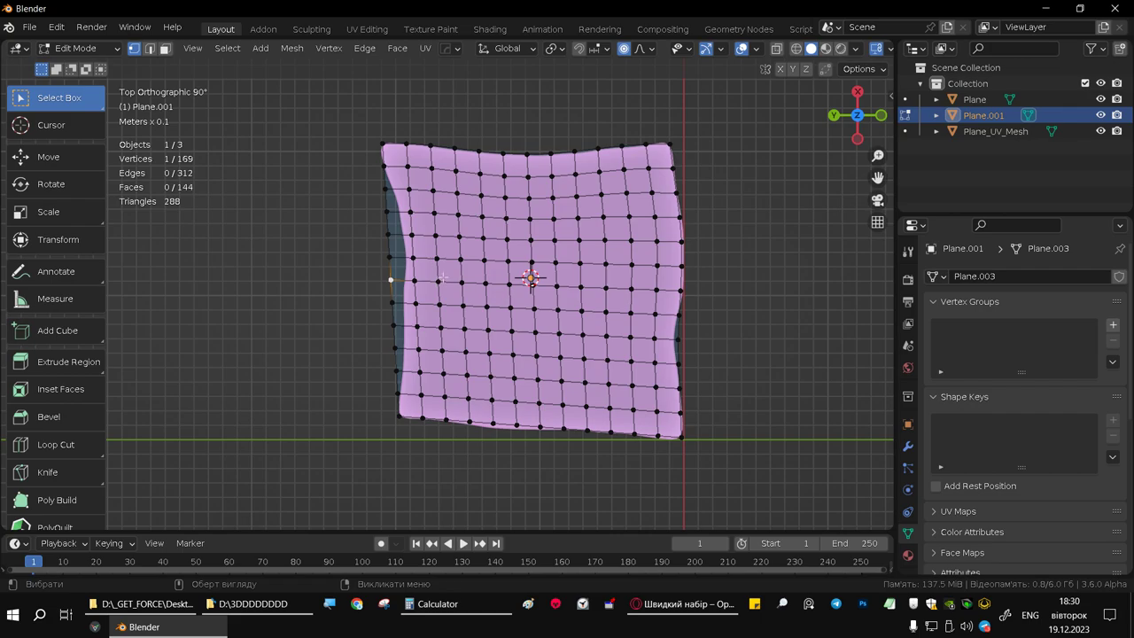
pyautogui.press('g')
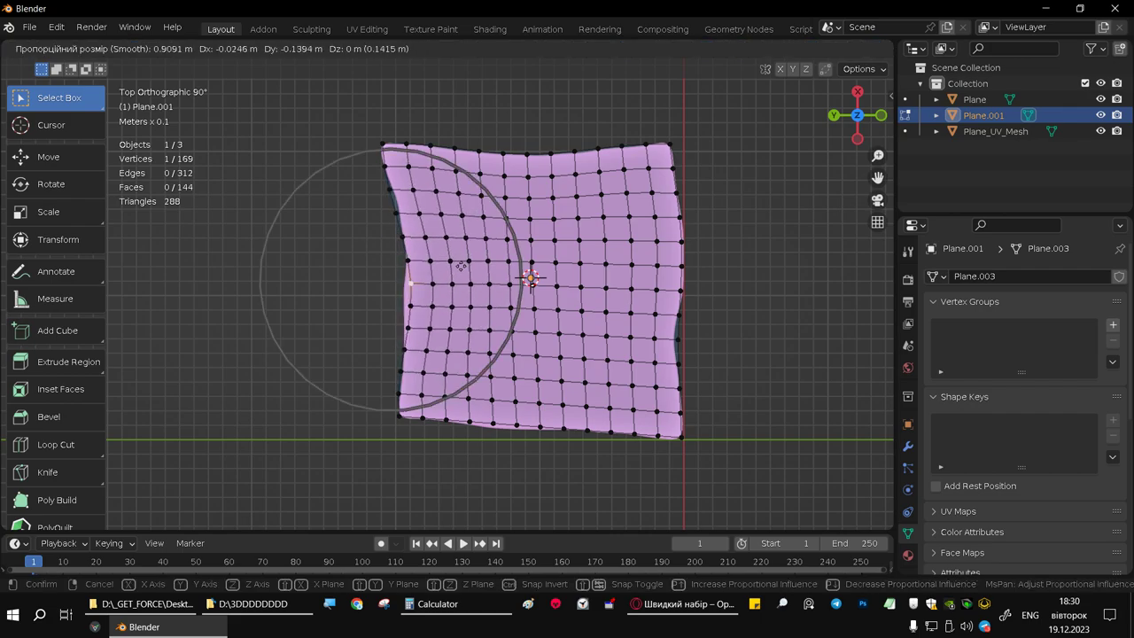
pyautogui.click(455, 264)
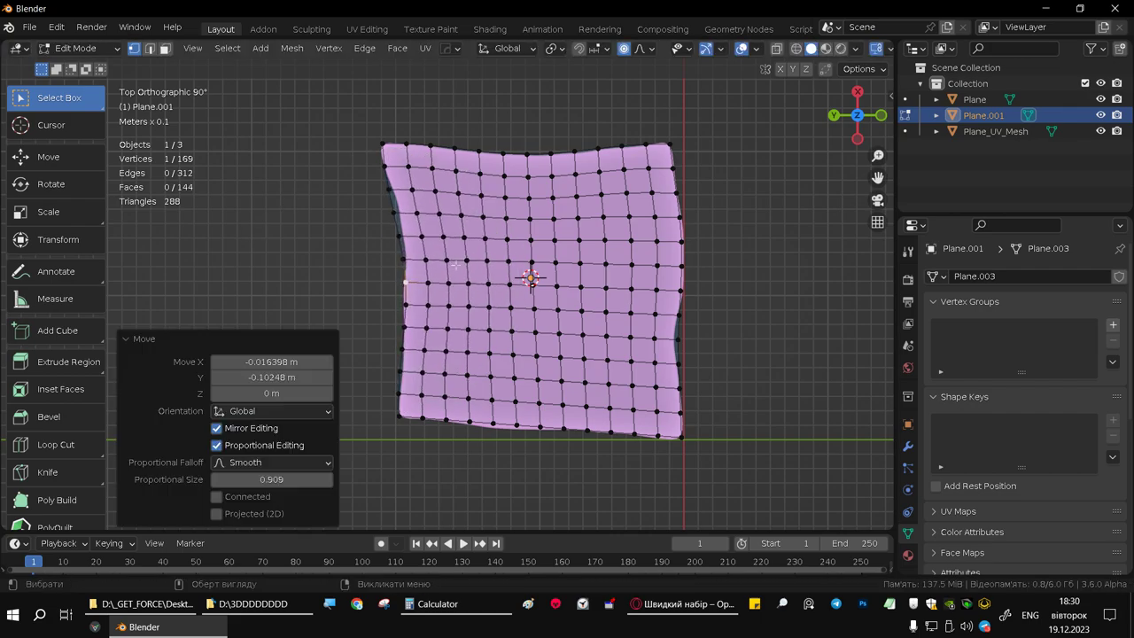
pyautogui.click(394, 212)
pyautogui.press('g')
pyautogui.scroll(4, 443, 217)
pyautogui.scroll(4, 448, 220)
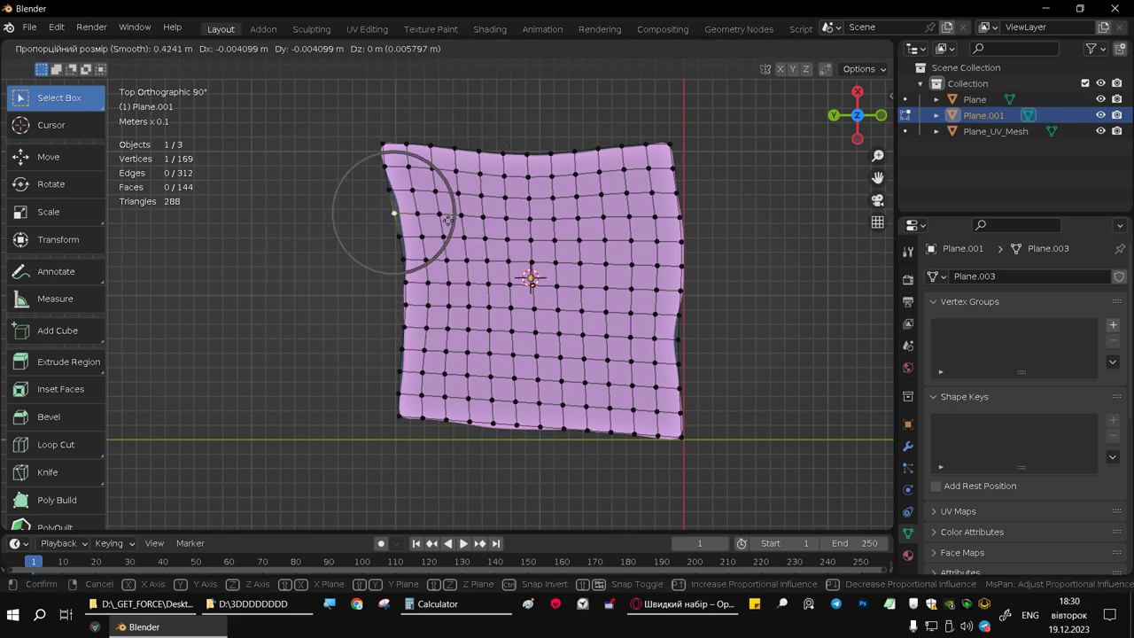
pyautogui.click(448, 221)
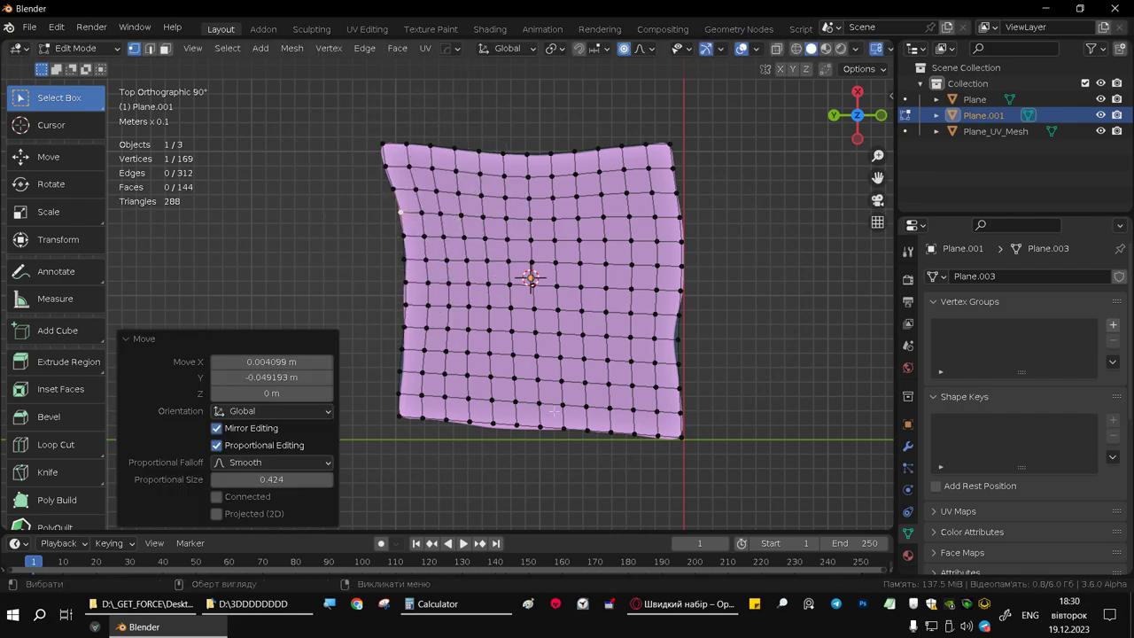
# Adjust a bottom-edge vertex and the dented right-edge vertex with soft falloff
pyautogui.click(492, 424)
pyautogui.press('g')
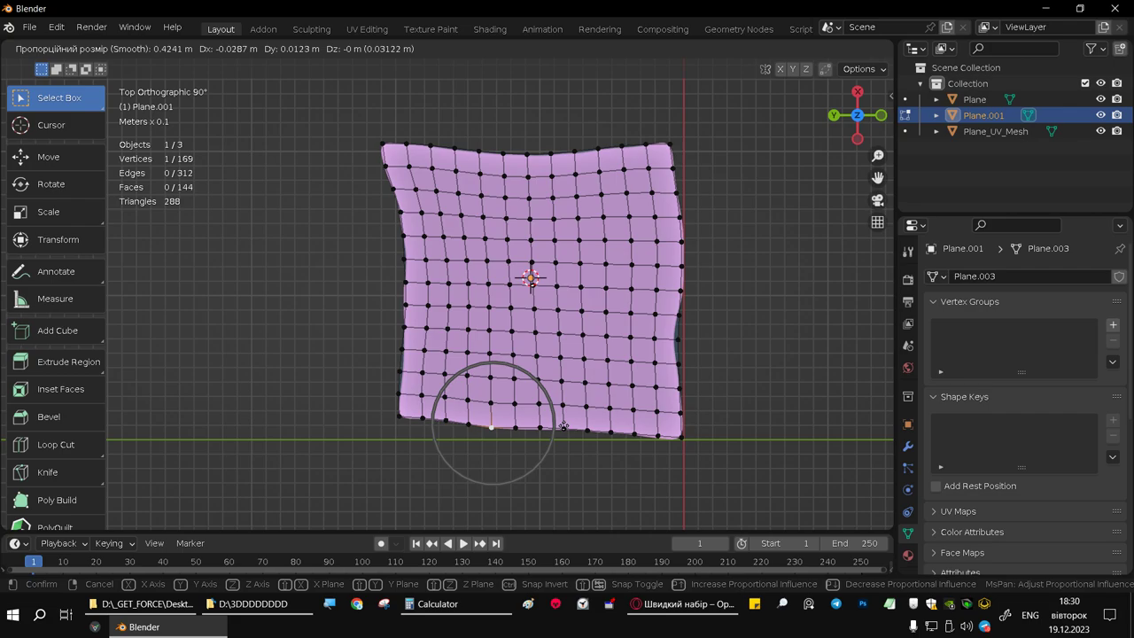
pyautogui.click(564, 426)
pyautogui.scroll(-2, 688, 355)
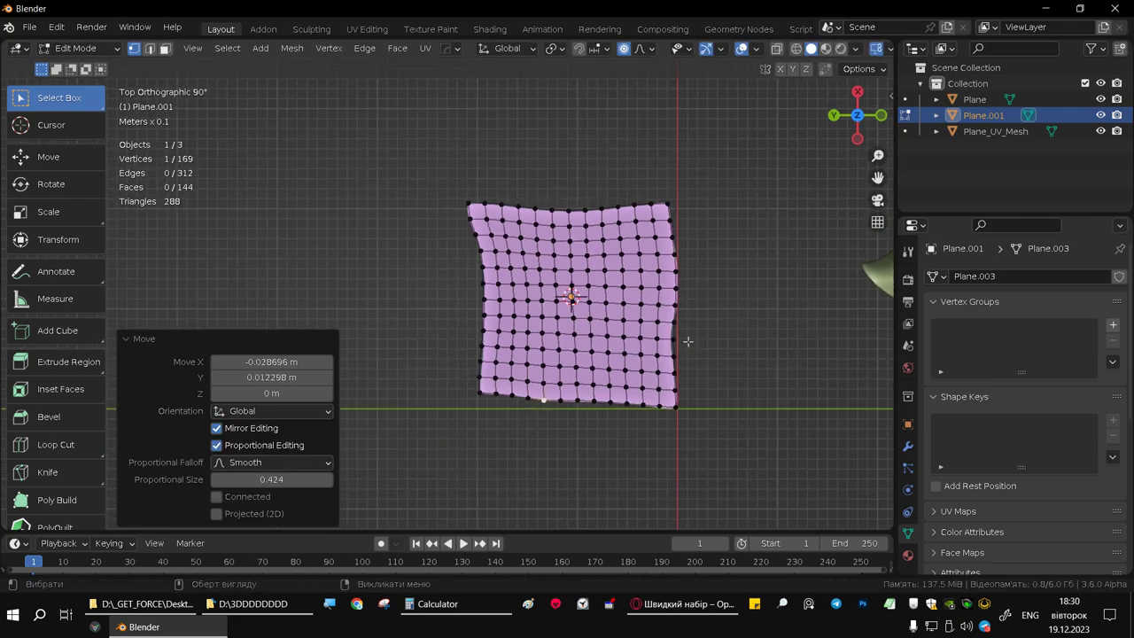
pyautogui.scroll(6, 682, 355)
pyautogui.scroll(2, 669, 355)
pyautogui.click(694, 333)
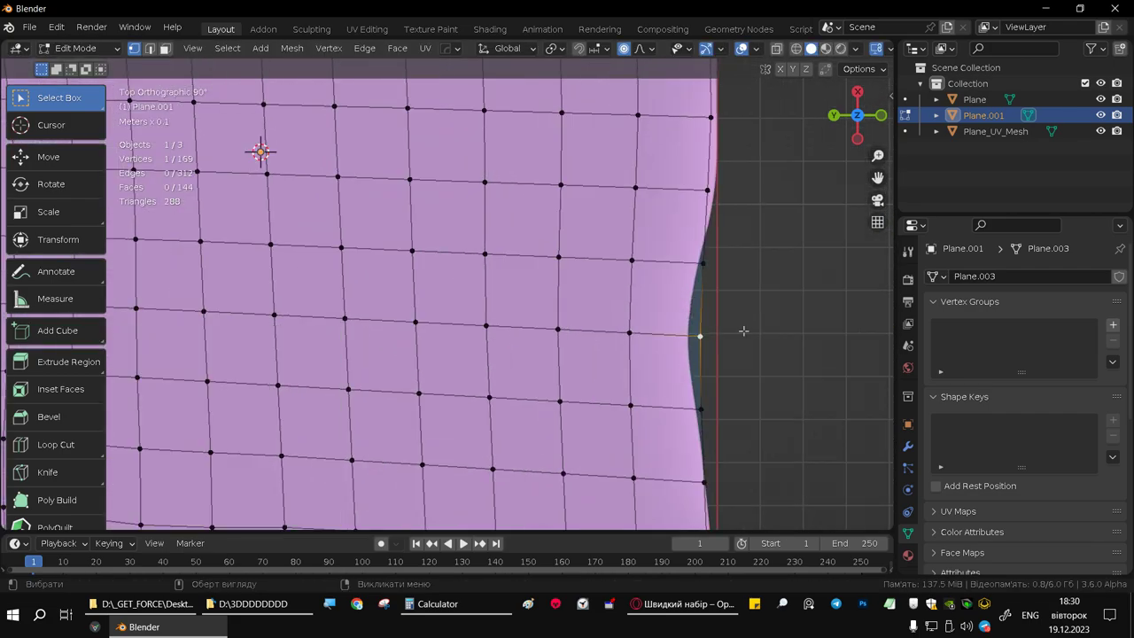
pyautogui.press('g')
pyautogui.scroll(3, 733, 329)
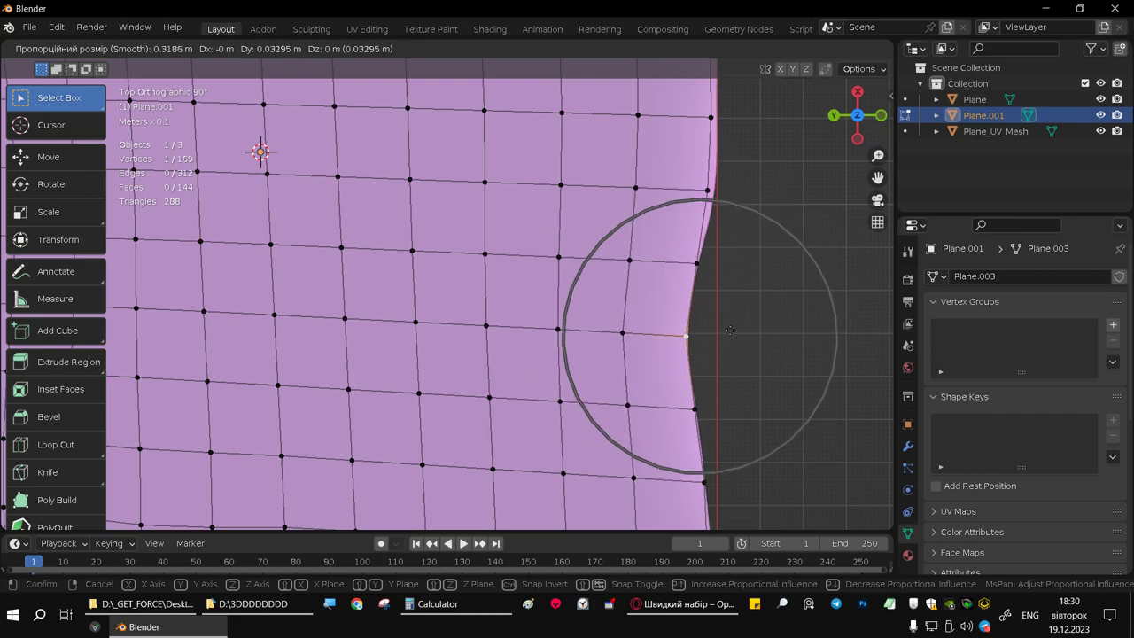
pyautogui.scroll(2, 731, 330)
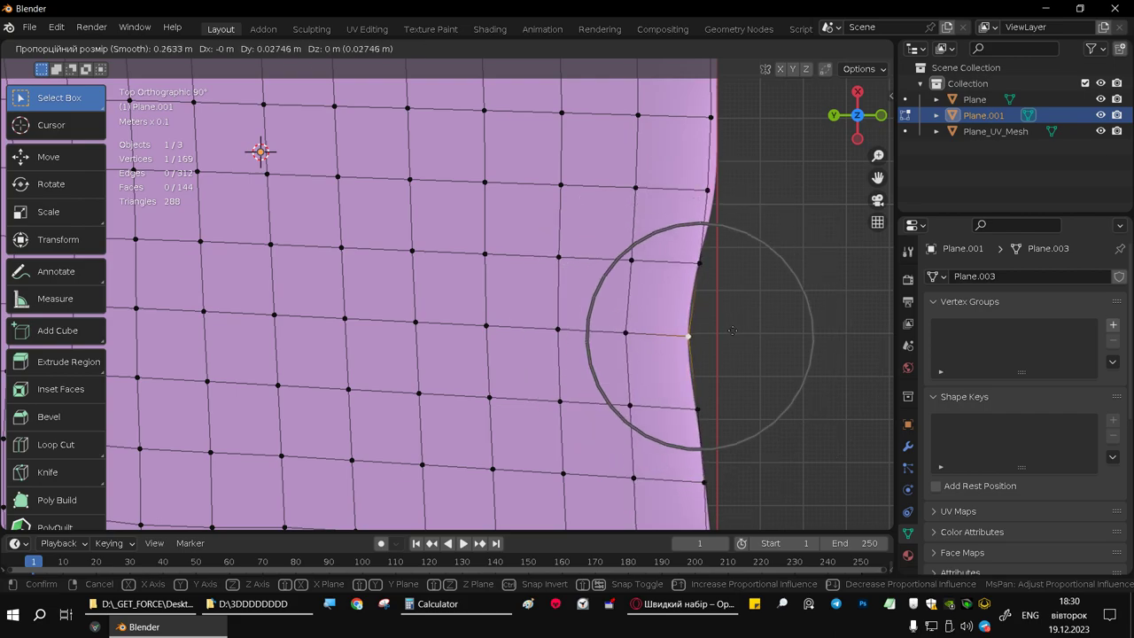
pyautogui.click(727, 330)
# Nudge a higher right-edge vertex, then return to Object Mode to check the grid
pyautogui.click(711, 187)
pyautogui.press('g')
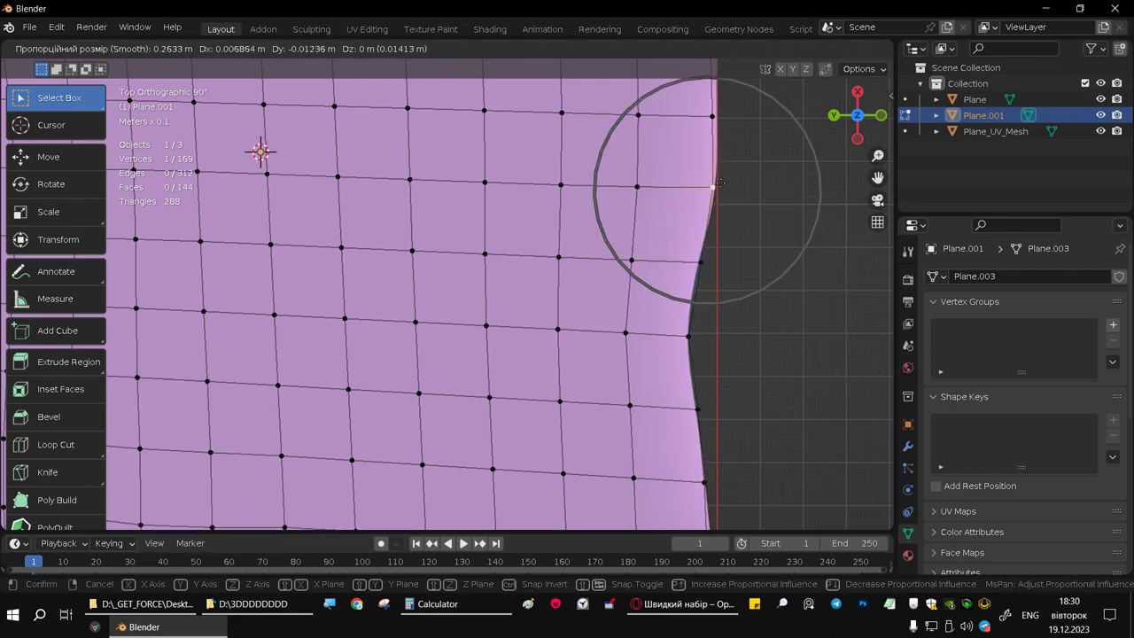
pyautogui.click(716, 185)
pyautogui.scroll(-5, 709, 191)
pyautogui.scroll(-3, 641, 240)
pyautogui.press('Tab')
pyautogui.moveTo(642, 279)
pyautogui.mouseDown(button='middle')
pyautogui.moveTo(621, 266)
pyautogui.moveTo(642, 278)
pyautogui.mouseUp(button='middle')
# Rename the grid object Plane.001 to 'retop'
pyautogui.press('Tab')
pyautogui.moveTo(603, 230); pyautogui.dragTo(585, 219, button='middle')
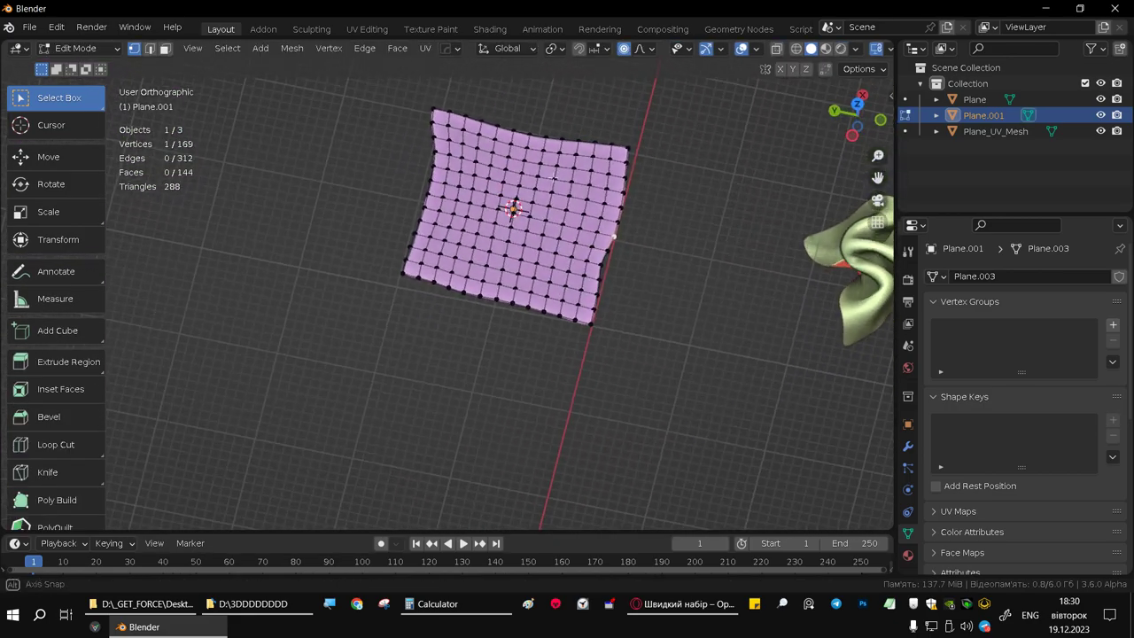
pyautogui.press('Tab')
pyautogui.press('Tab')
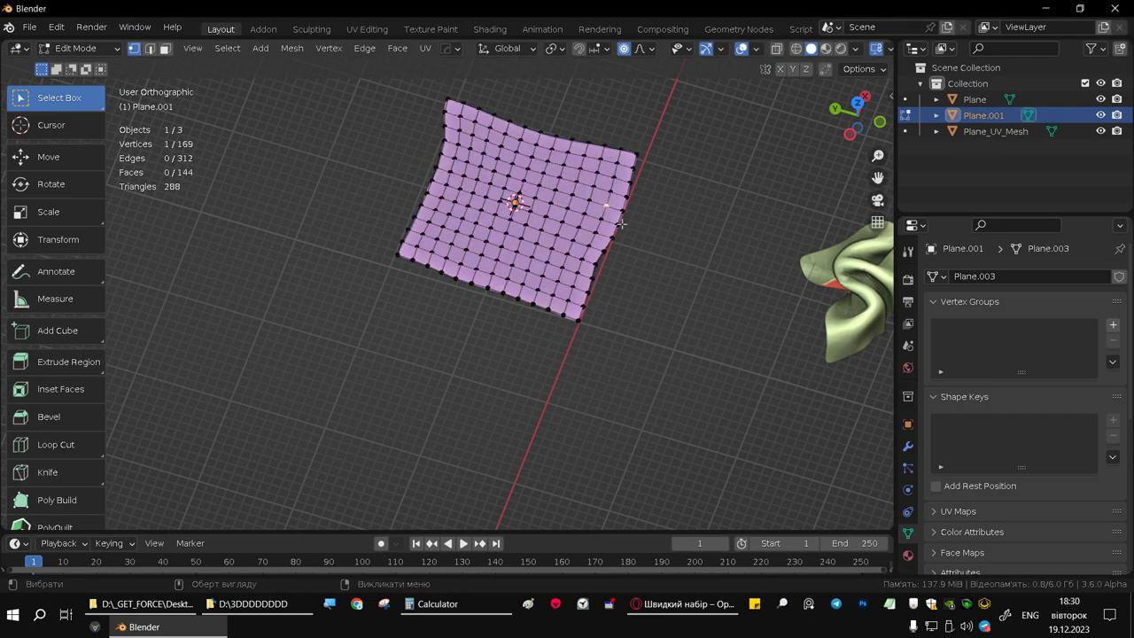
pyautogui.press('Tab')
pyautogui.press('Tab')
pyautogui.press('Tab')
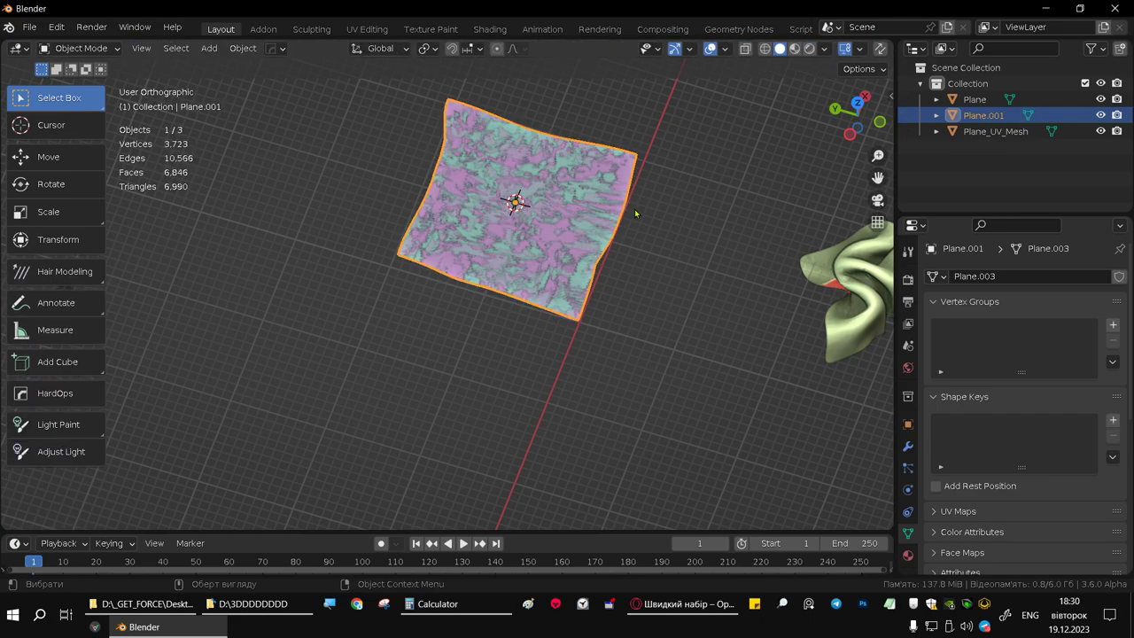
pyautogui.keyDown('shift'); pyautogui.moveTo(619, 222); pyautogui.dragTo(615, 282, button='middle'); pyautogui.keyUp('shift')
pyautogui.press('F2')
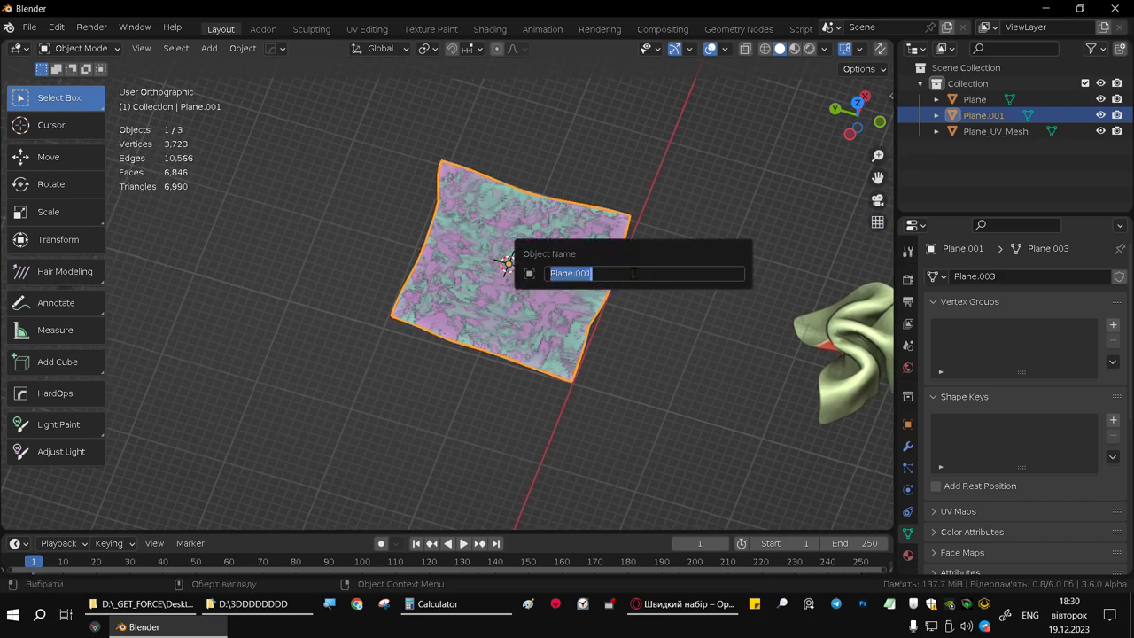
pyautogui.write('retop')
pyautogui.press('Return')
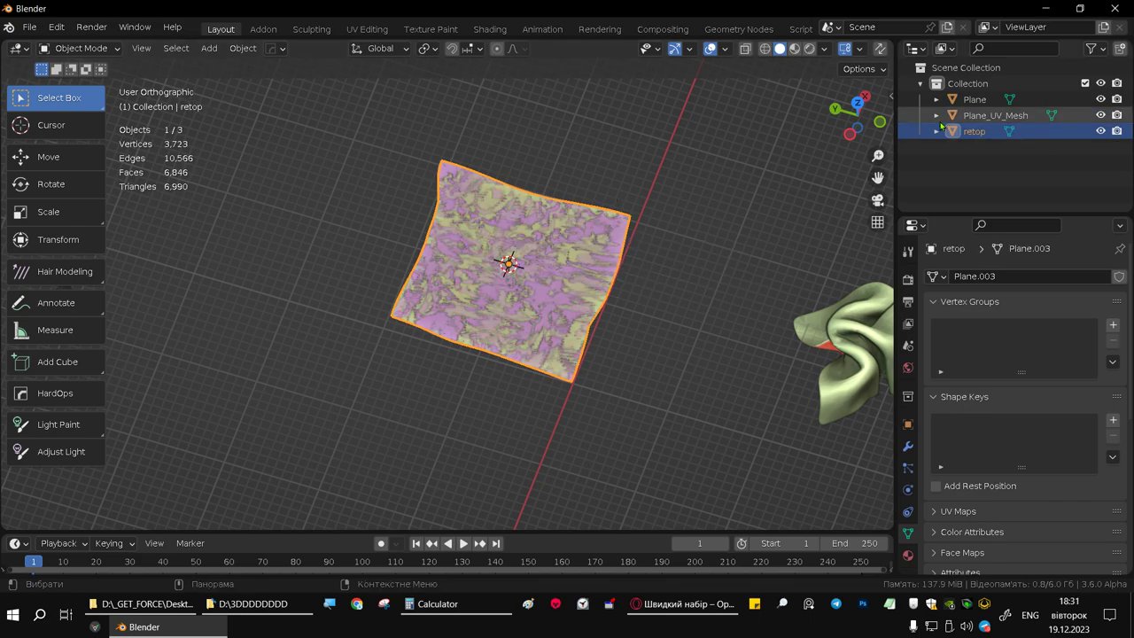
# Rename Plane_UV_Mesh to 'UV' in the Outliner and reselect retop
pyautogui.doubleClick(1000, 119)
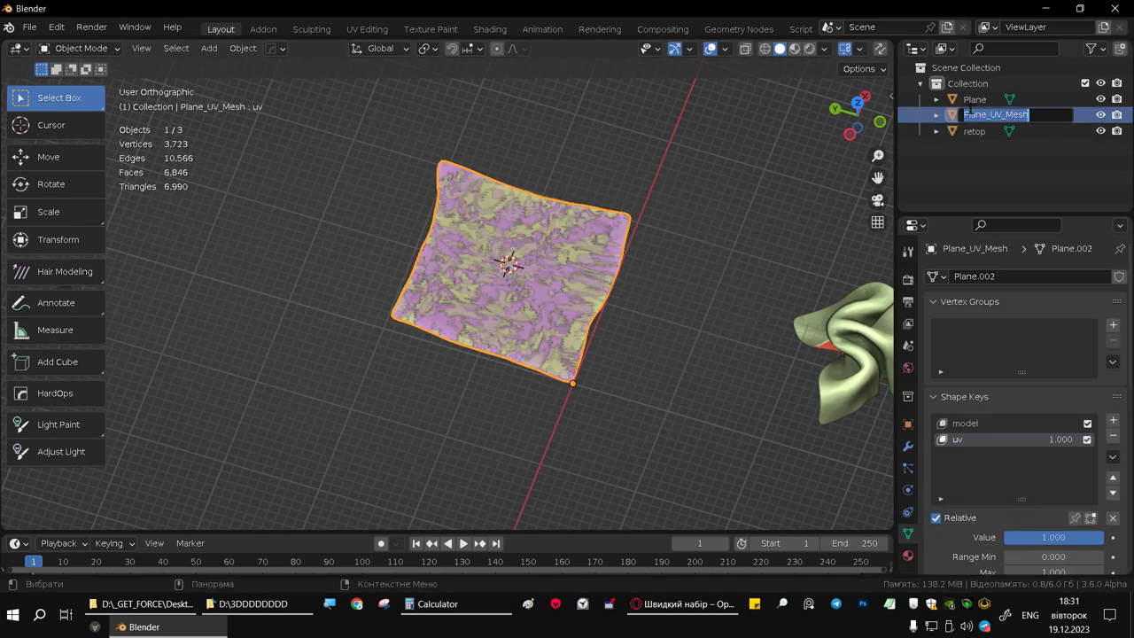
pyautogui.write('uV')
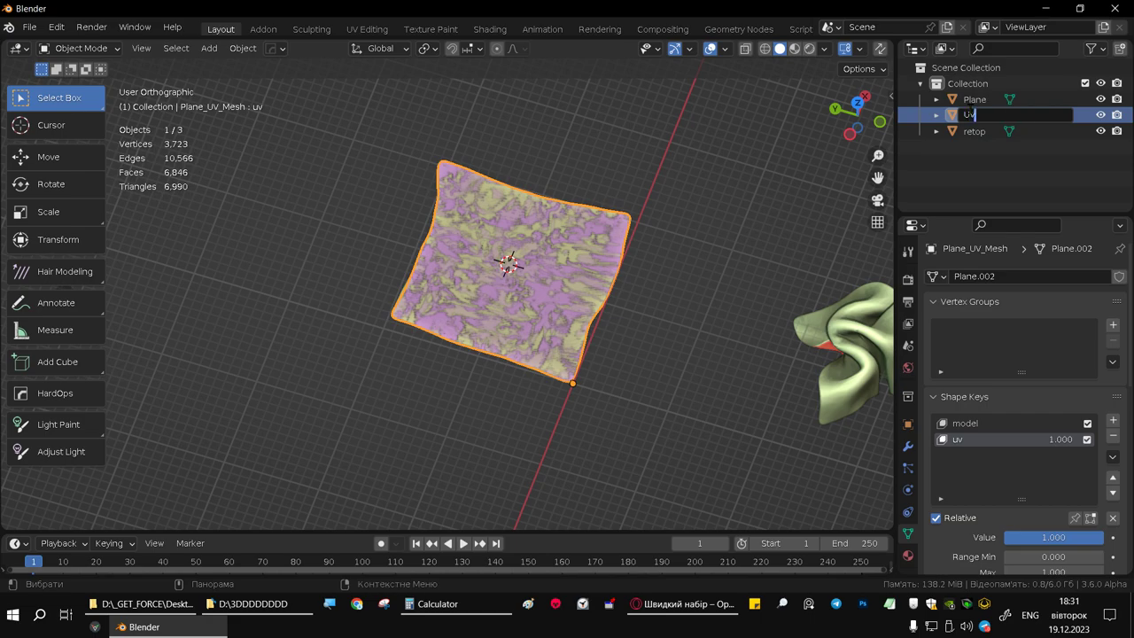
pyautogui.press('Return')
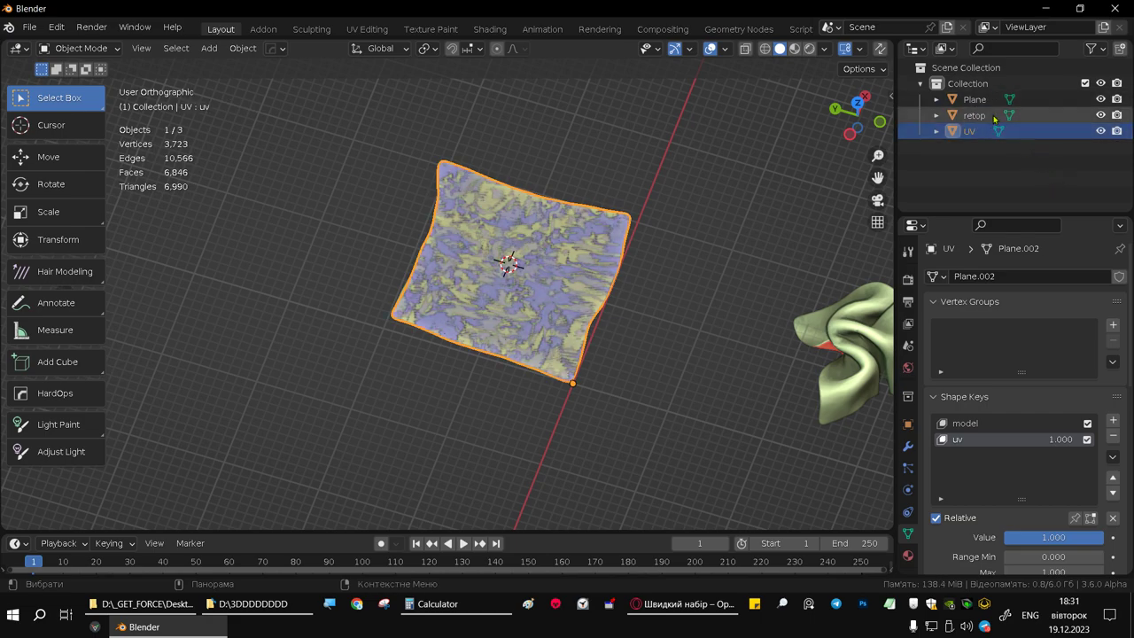
pyautogui.click(985, 116)
pyautogui.click(908, 446)
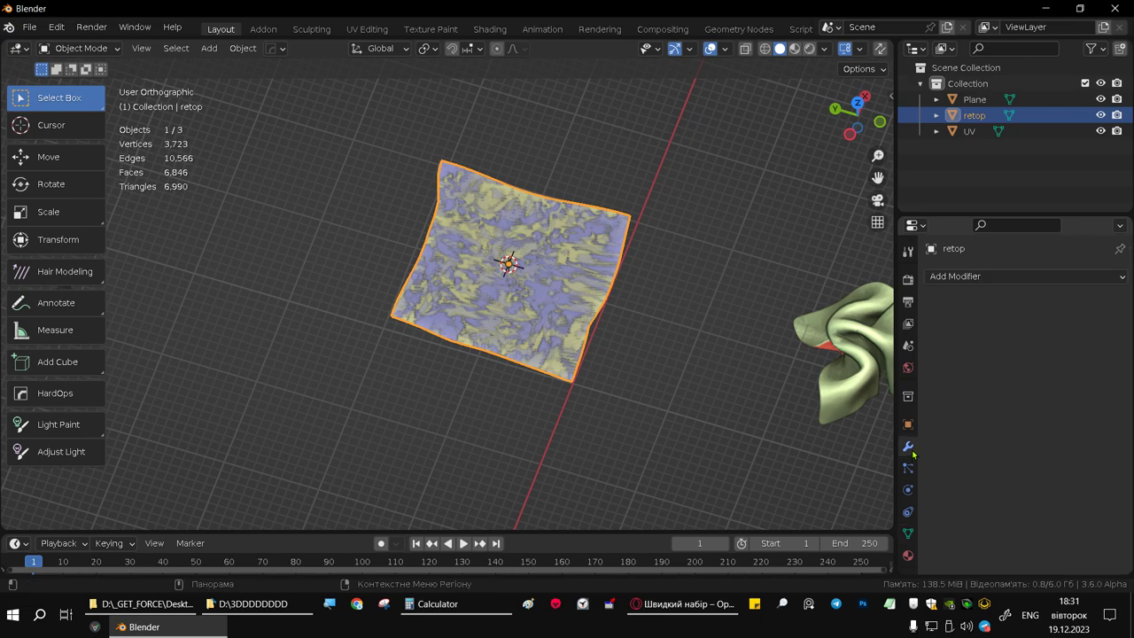
# Add a Surface Deform modifier to retop, set its target to UV, and bind it
pyautogui.click(974, 276)
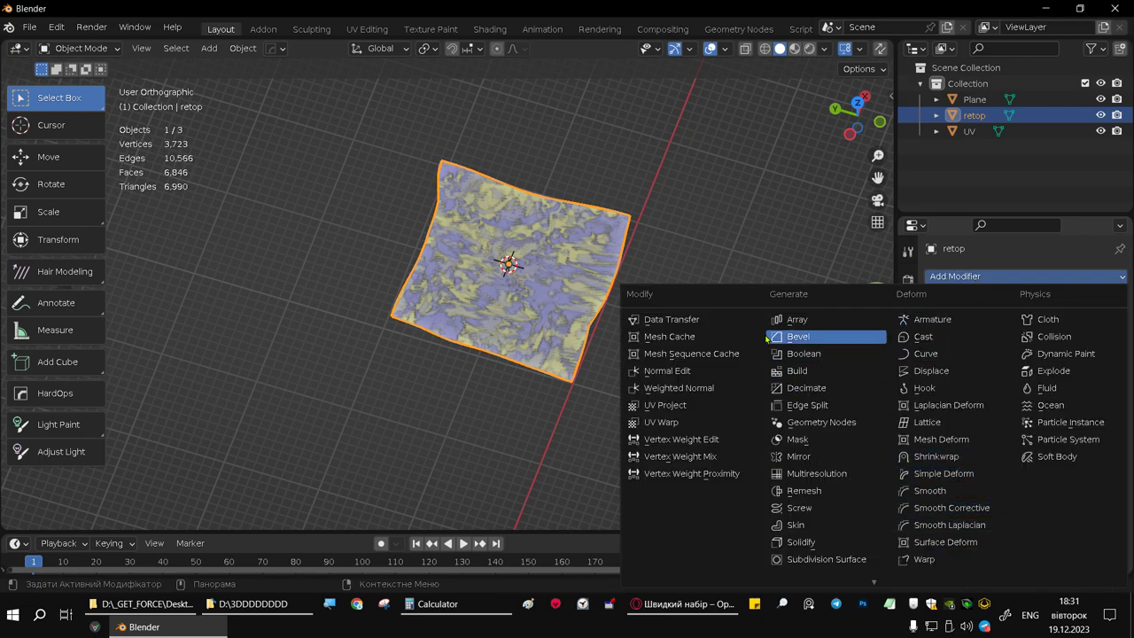
pyautogui.click(945, 544)
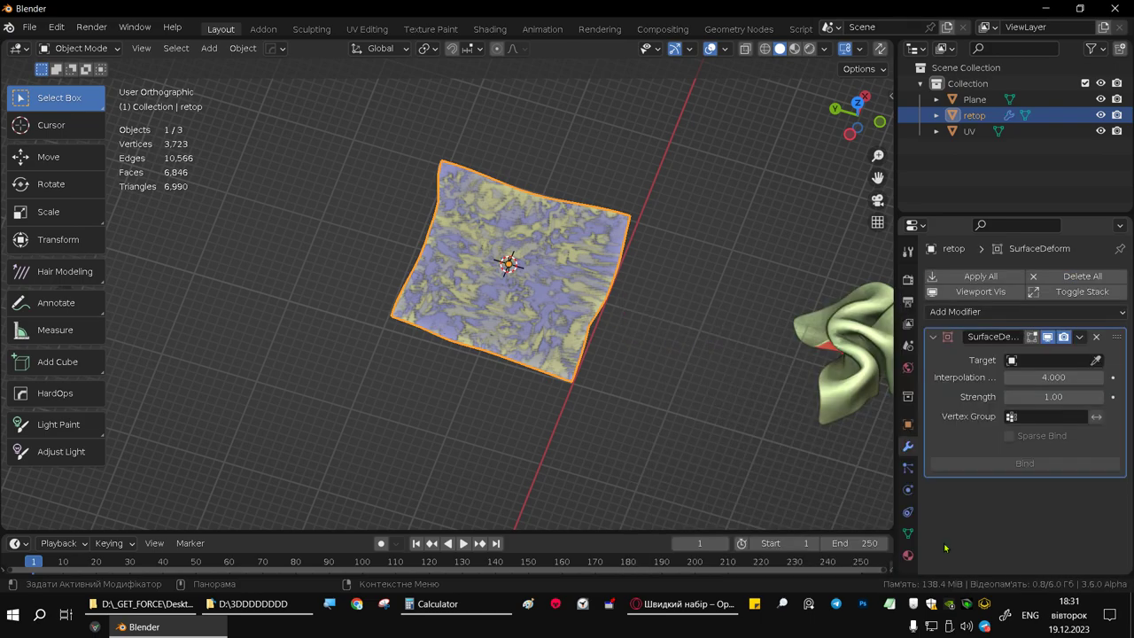
pyautogui.click(1027, 361)
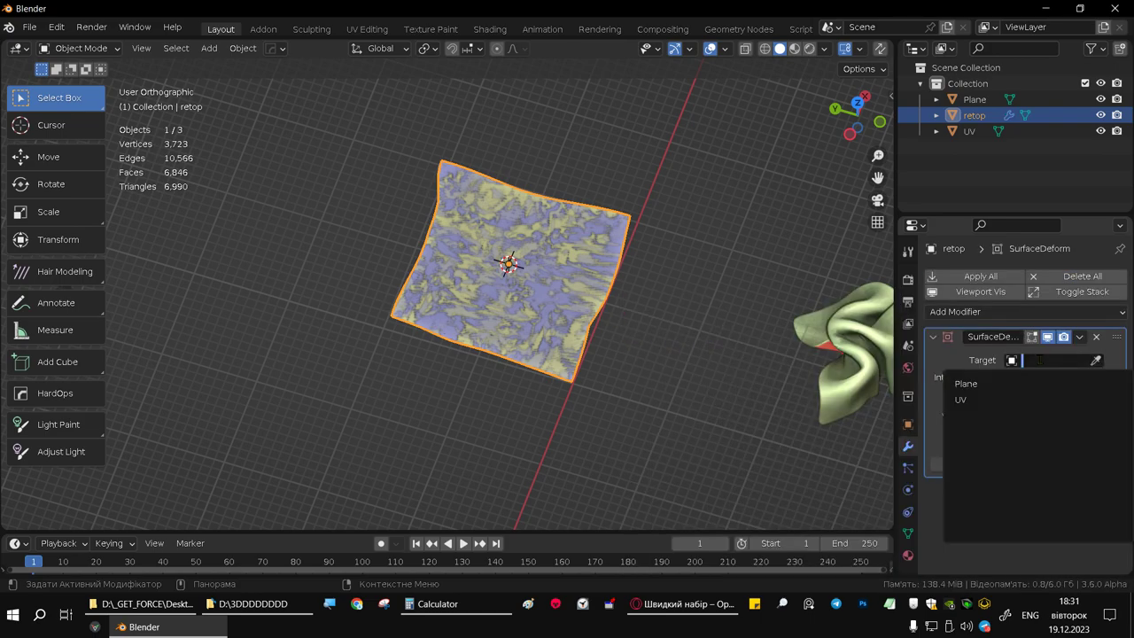
pyautogui.click(981, 400)
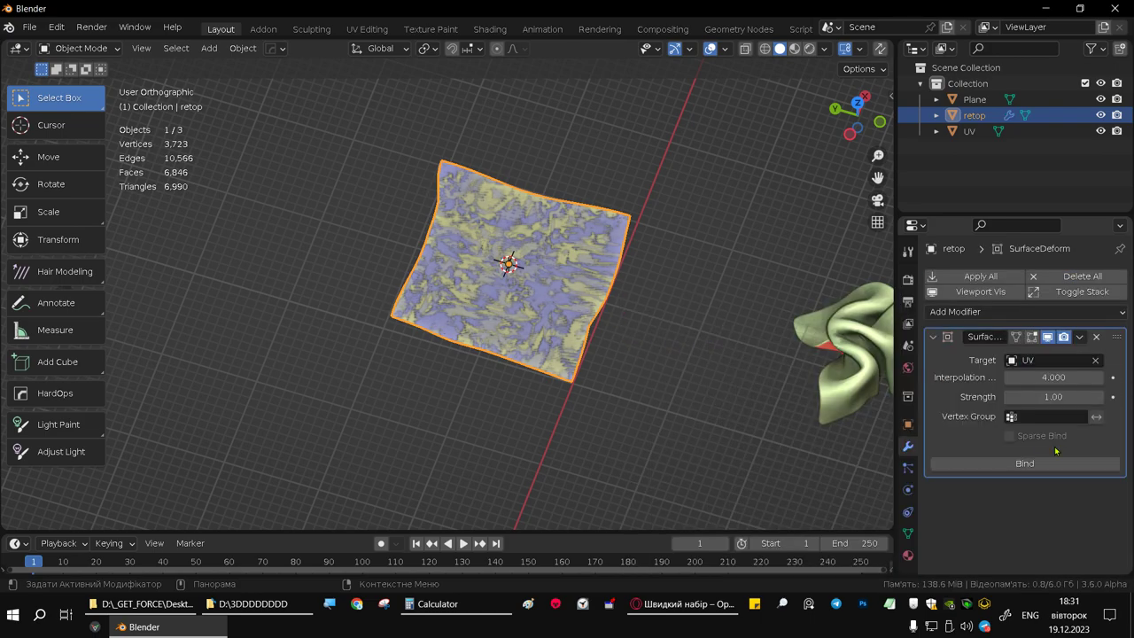
pyautogui.click(1010, 465)
pyautogui.moveTo(601, 283); pyautogui.dragTo(622, 292, button='middle')
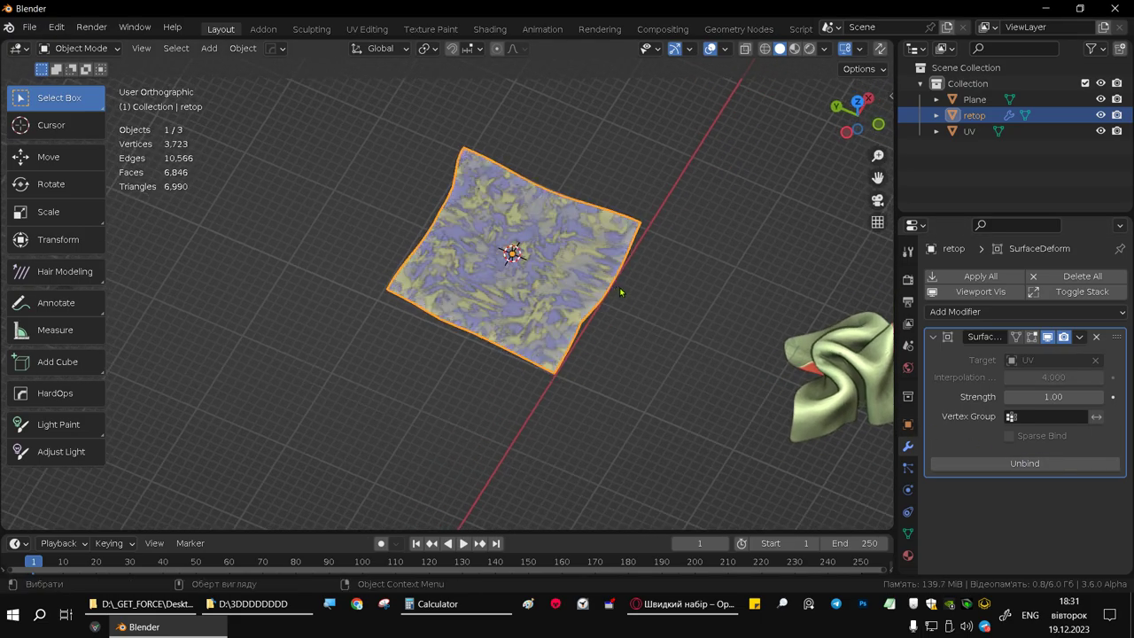
pyautogui.click(965, 133)
pyautogui.click(907, 532)
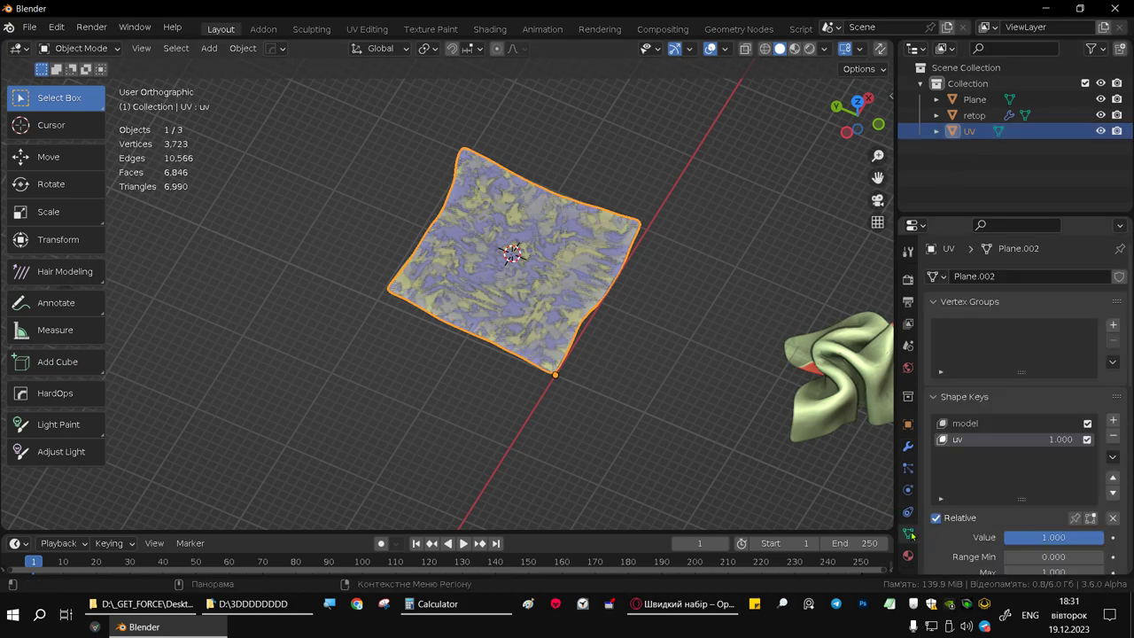
# Set the UV object's 'uv' shape key to 0 so the mesh folds back into the cloth shape
pyautogui.moveTo(1102, 537); pyautogui.dragTo(1001, 538)
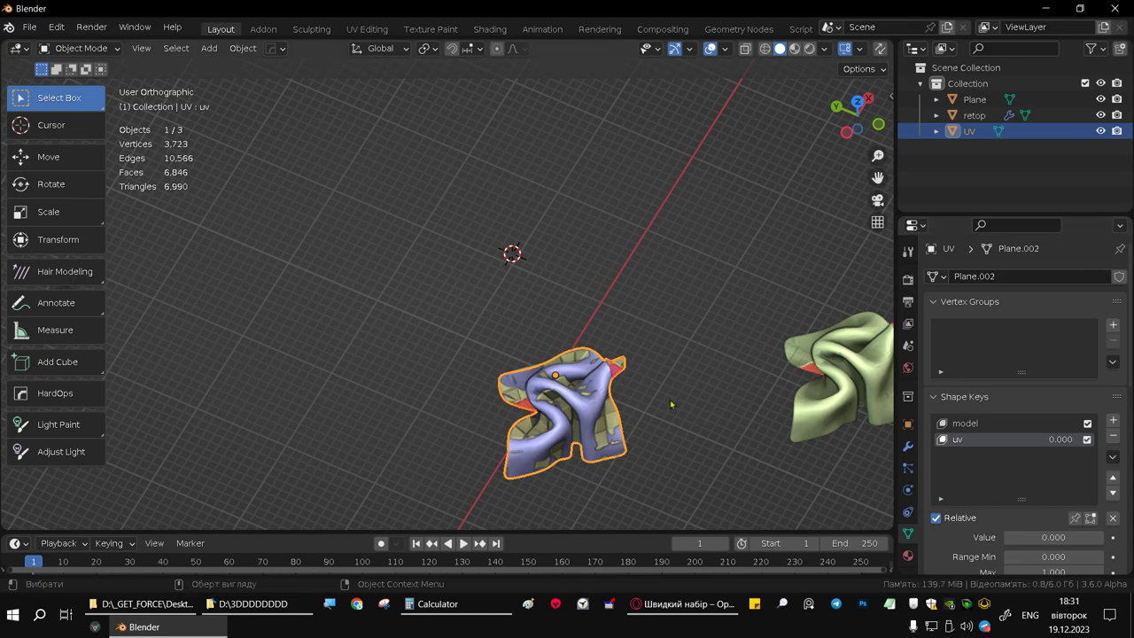
pyautogui.press('KP_Decimal')
pyautogui.scroll(-1, 546, 387)
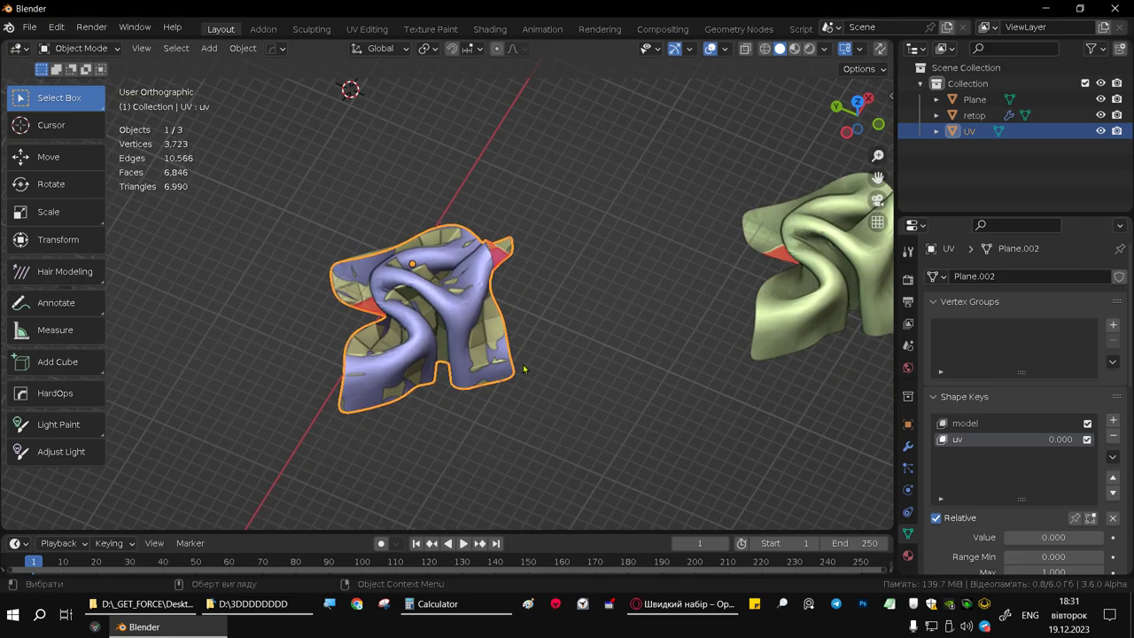
pyautogui.scroll(-1, 511, 351)
pyautogui.moveTo(483, 310); pyautogui.dragTo(469, 310, button='middle')
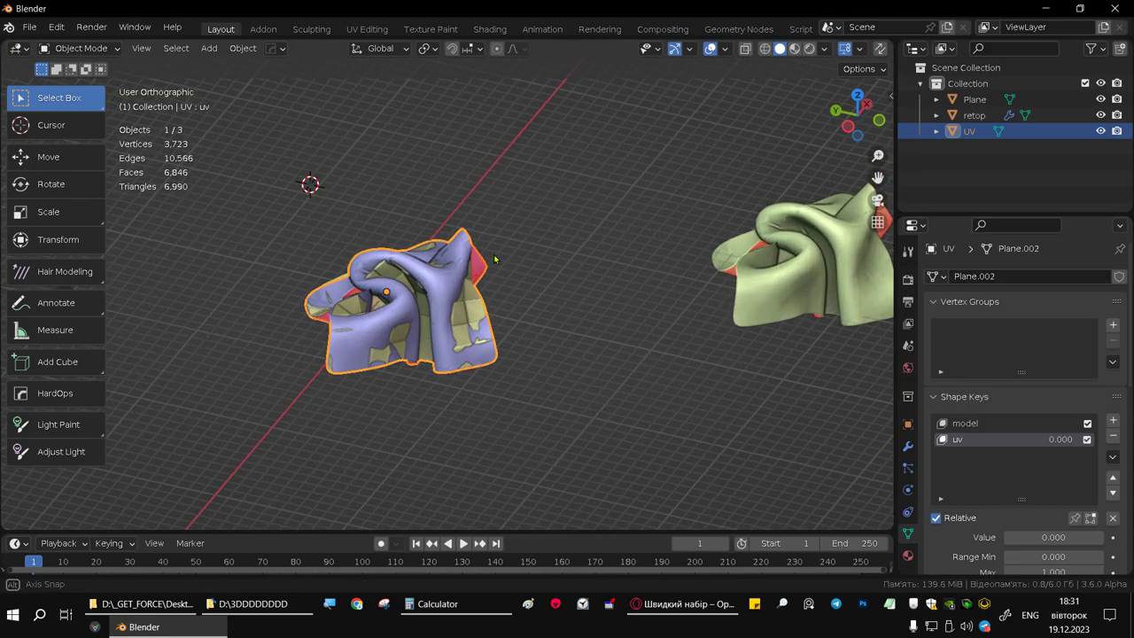
pyautogui.click(478, 314)
pyautogui.scroll(5, 478, 315)
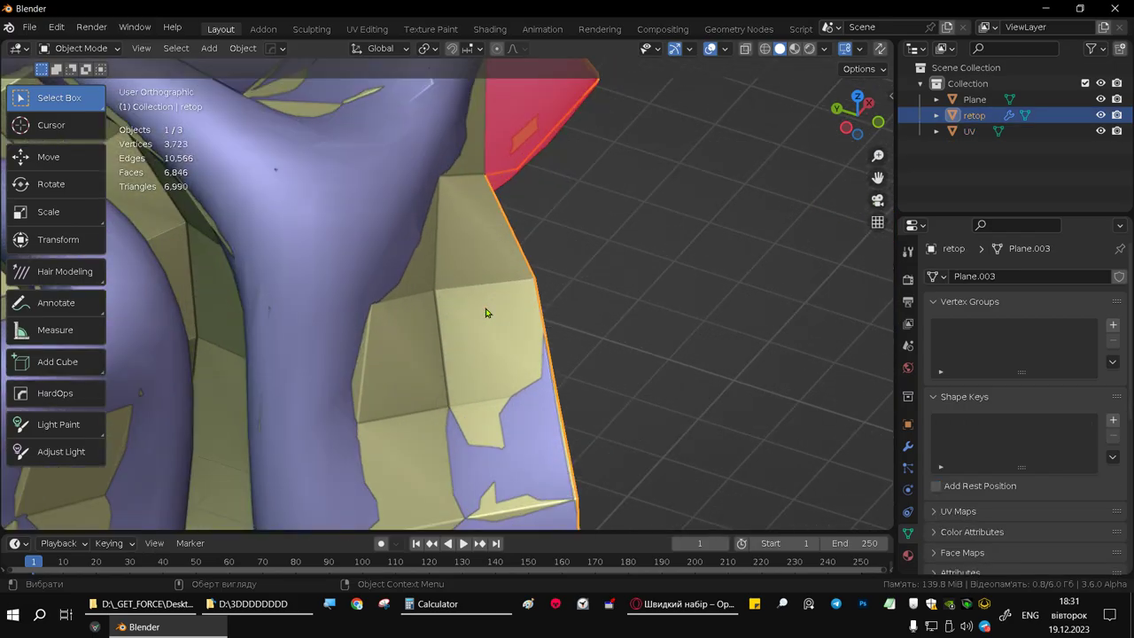
# Inspect the draped retop grid in wireframe, then return to solid shading
pyautogui.hotkey('shift', 'z')
pyautogui.scroll(-5, 423, 304)
pyautogui.moveTo(424, 304)
pyautogui.mouseDown(button='middle')
pyautogui.moveTo(641, 234)
pyautogui.moveTo(709, 188)
pyautogui.moveTo(557, 254)
pyautogui.moveTo(502, 253)
pyautogui.moveTo(542, 233)
pyautogui.moveTo(559, 245)
pyautogui.moveTo(512, 269)
pyautogui.moveTo(517, 248)
pyautogui.moveTo(507, 316)
pyautogui.moveTo(698, 319)
pyautogui.mouseUp(button='middle')
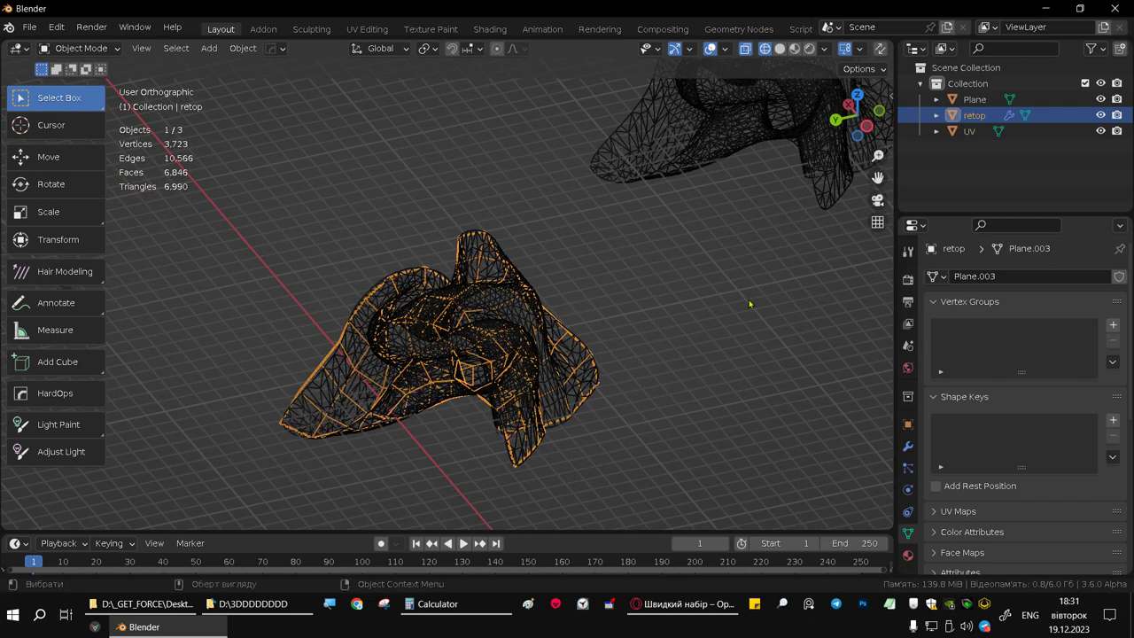
pyautogui.press('z')
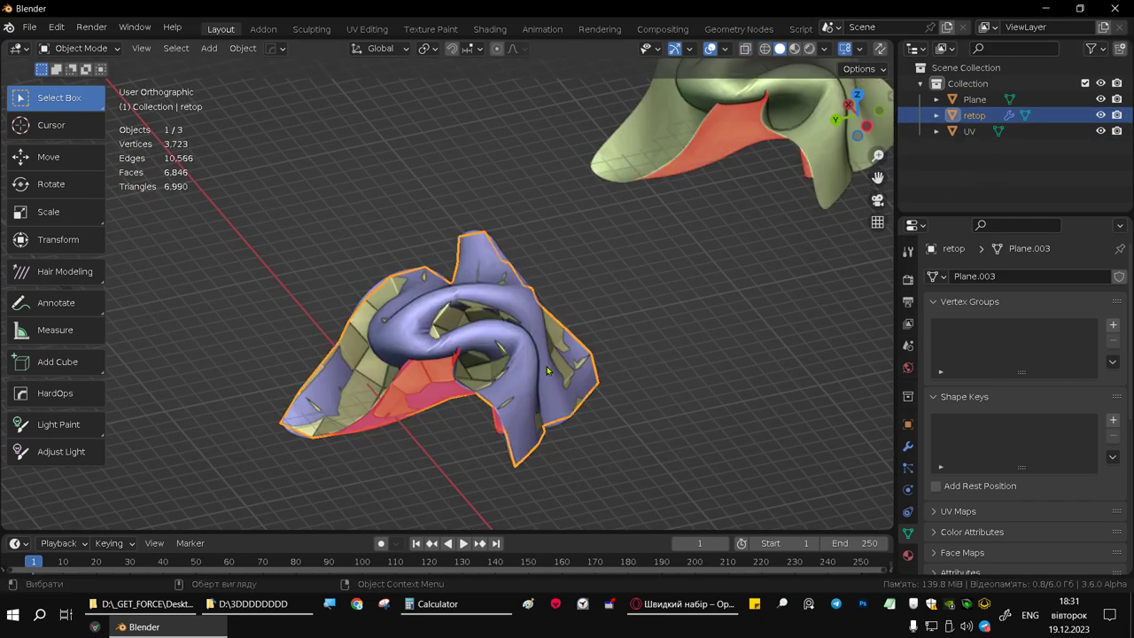
pyautogui.click(535, 387)
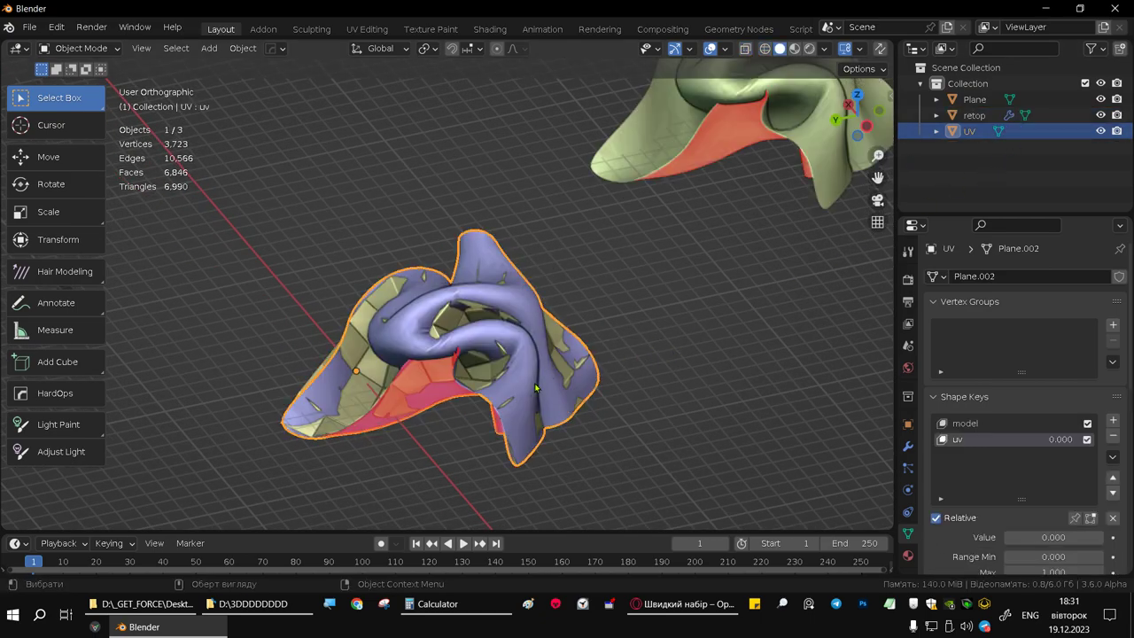
# Hide the UV object and add a Subdivision Surface modifier to it
pyautogui.click(1100, 131)
pyautogui.moveTo(567, 355)
pyautogui.mouseDown(button='middle')
pyautogui.moveTo(482, 401)
pyautogui.moveTo(677, 326)
pyautogui.moveTo(639, 363)
pyautogui.moveTo(464, 381)
pyautogui.moveTo(404, 222)
pyautogui.mouseUp(button='middle')
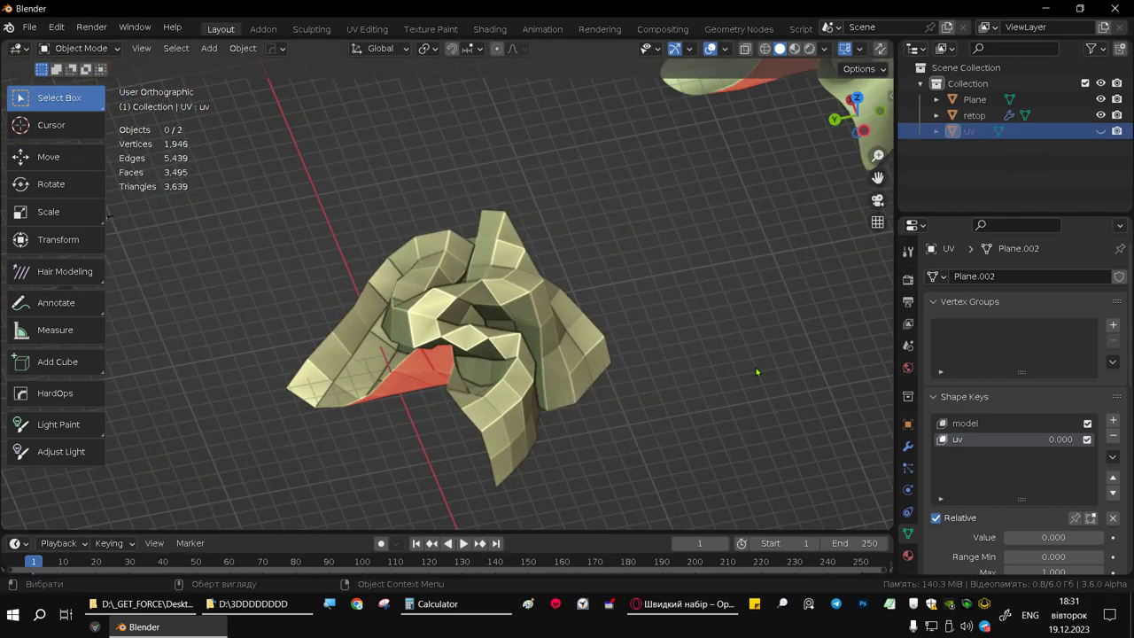
pyautogui.click(907, 446)
pyautogui.click(962, 276)
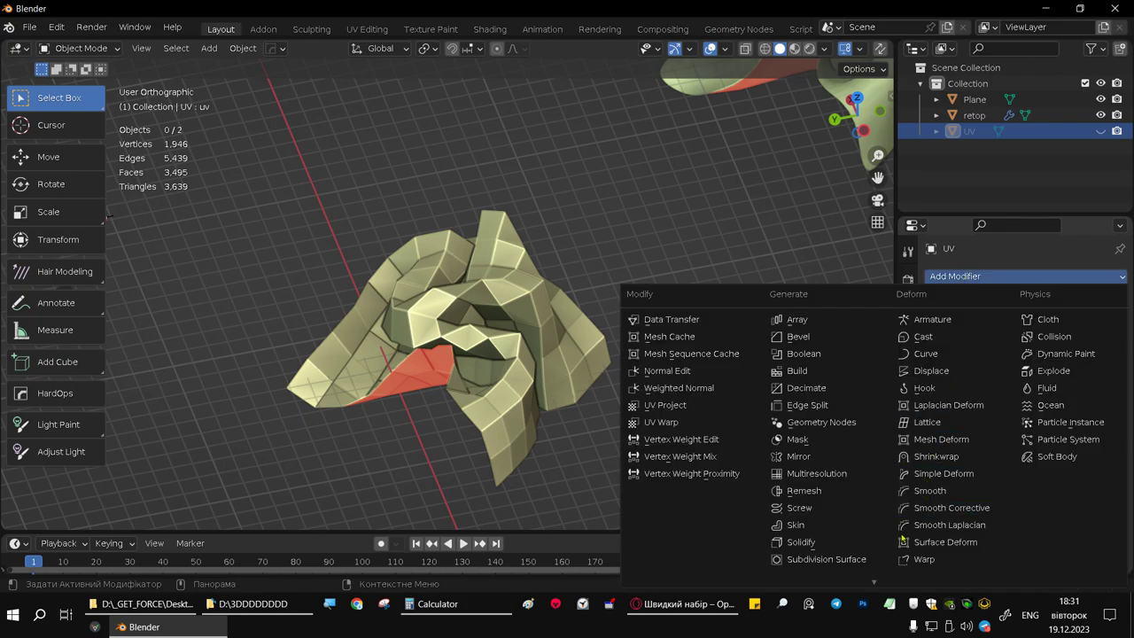
pyautogui.click(842, 558)
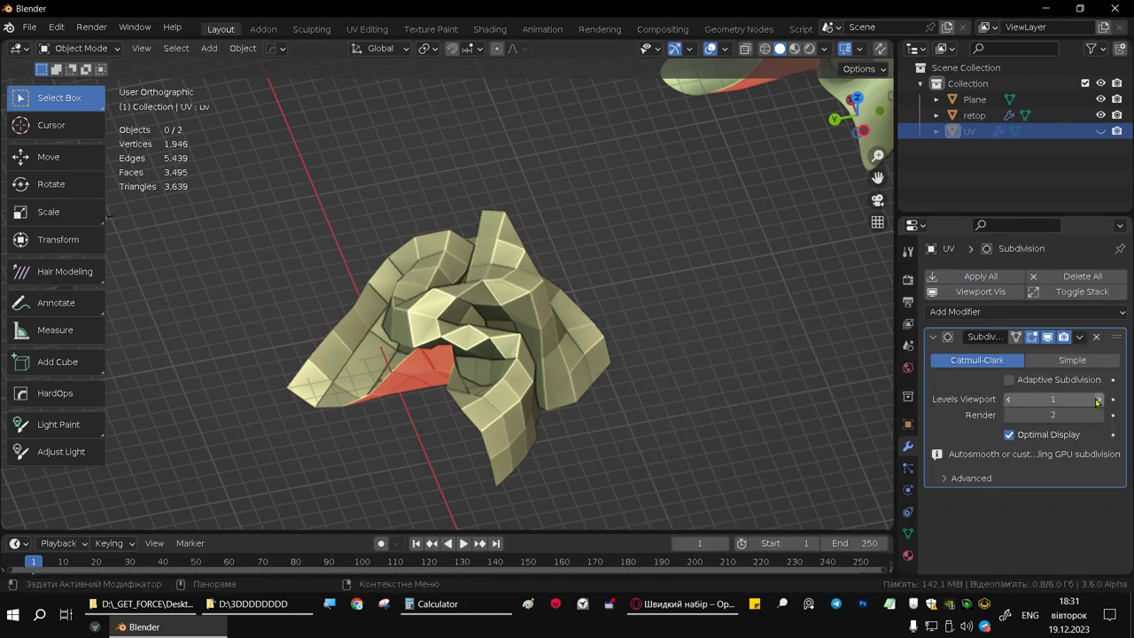
# Give retop a Subdivision Surface modifier with 2 viewport levels
pyautogui.click(539, 321)
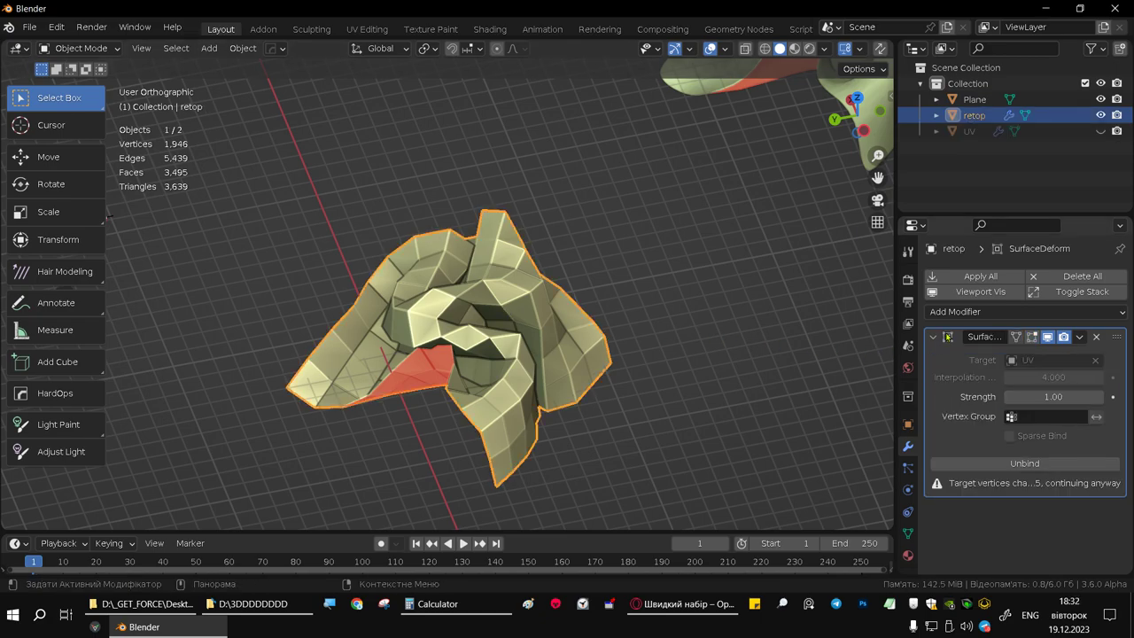
pyautogui.click(932, 336)
pyautogui.click(947, 312)
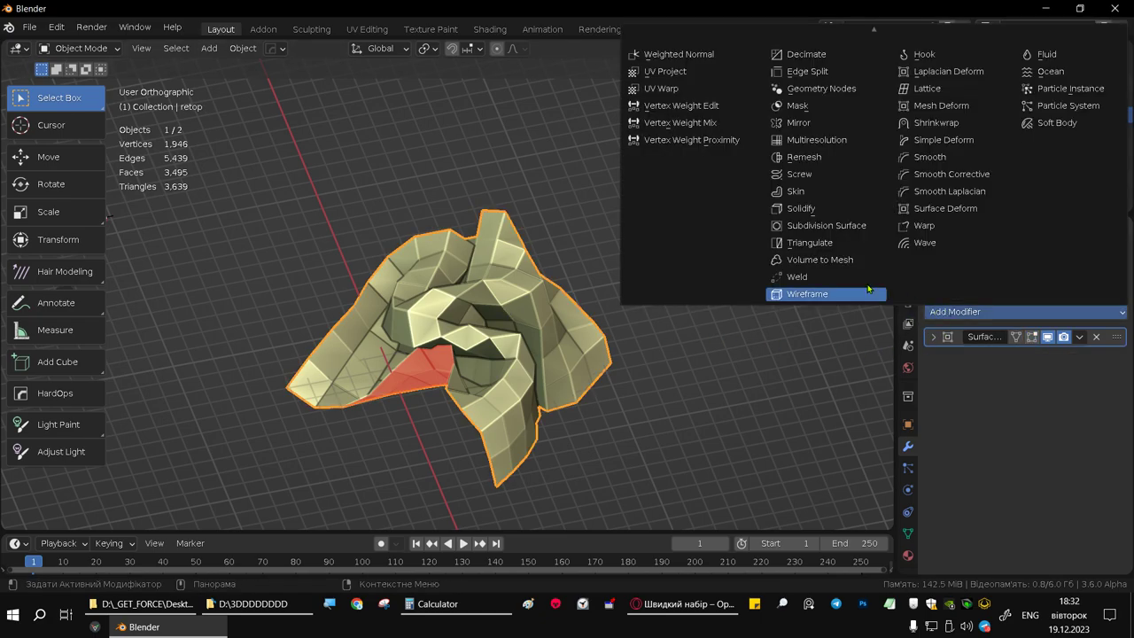
pyautogui.click(823, 225)
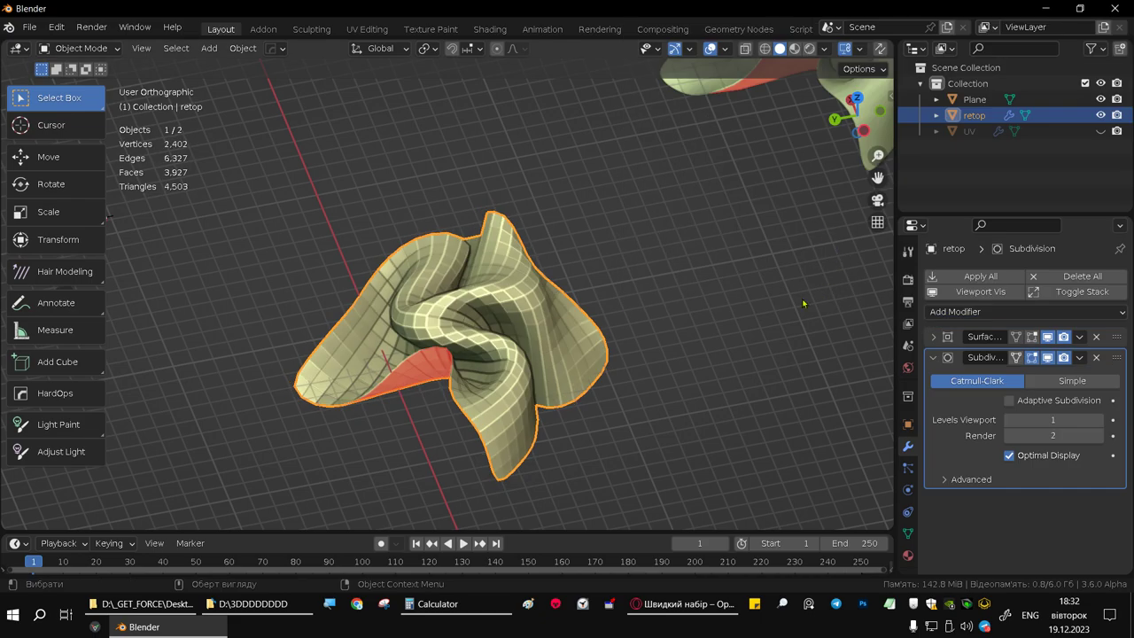
pyautogui.moveTo(1029, 419); pyautogui.dragTo(1063, 419)
pyautogui.moveTo(311, 295)
pyautogui.mouseDown(button='middle')
pyautogui.moveTo(648, 298)
pyautogui.moveTo(433, 326)
pyautogui.mouseUp(button='middle')
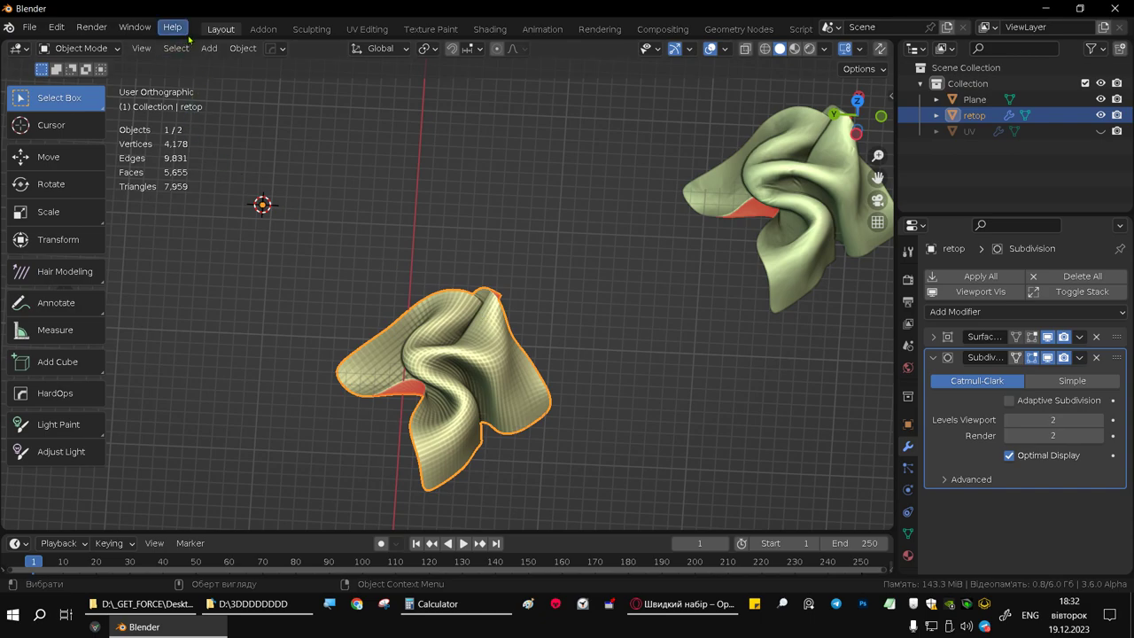
pyautogui.click(244, 48)
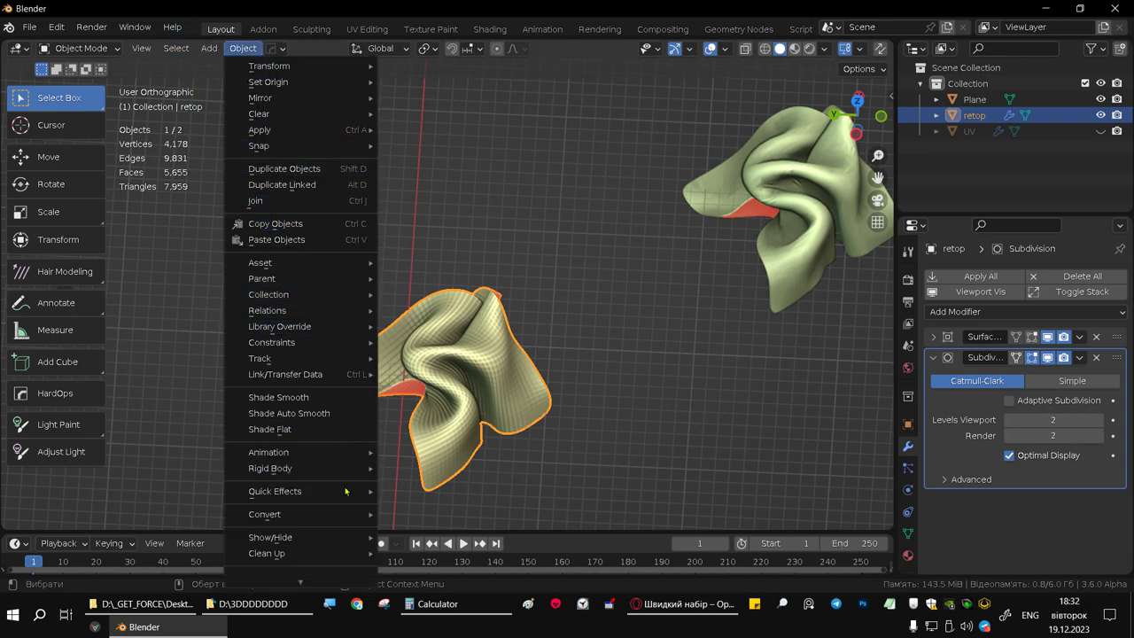
pyautogui.moveTo(265, 513)
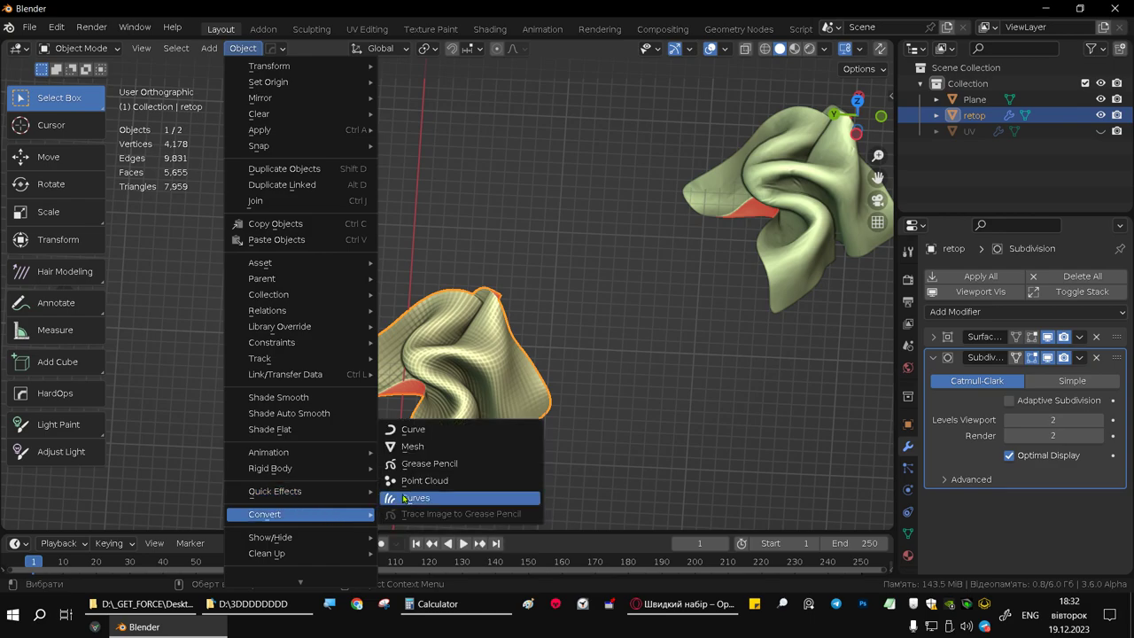
# Convert retop to a mesh, move it beside the Plane, and select both objects
pyautogui.click(457, 447)
pyautogui.moveTo(600, 288); pyautogui.dragTo(463, 346, button='middle')
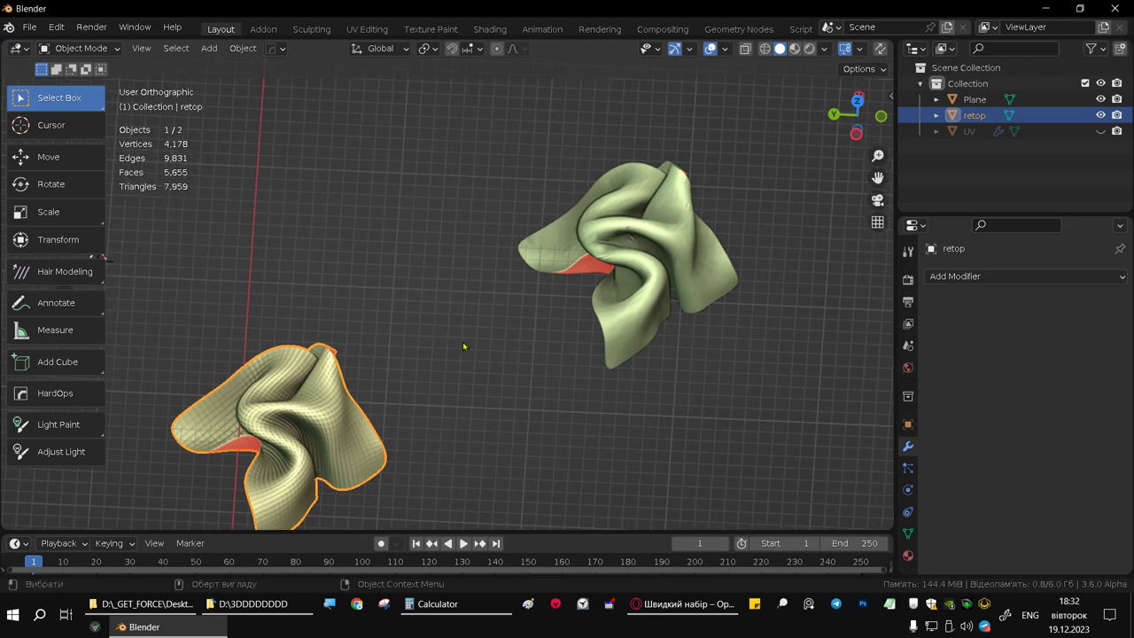
pyautogui.press('g')
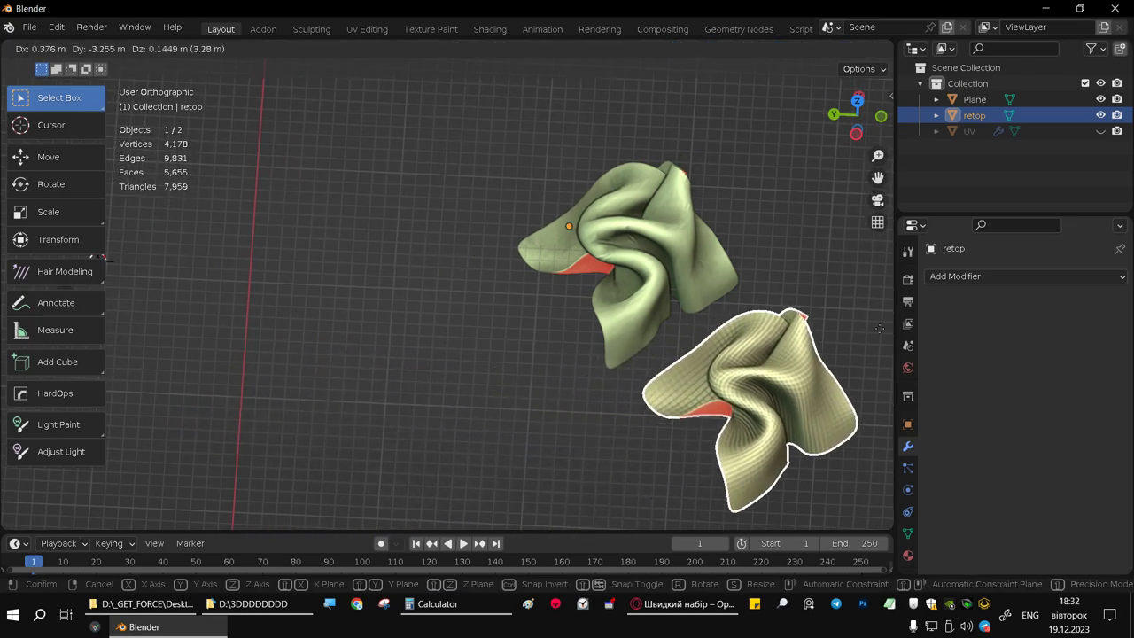
pyautogui.click(695, 246)
pyautogui.click(696, 247)
pyautogui.keyDown('shift'); pyautogui.click(771, 368); pyautogui.keyUp('shift')
# Enter Edit Mode on Plane and retop and select all their mesh elements
pyautogui.press('Tab')
pyautogui.keyDown('shift'); pyautogui.moveTo(737, 360); pyautogui.dragTo(611, 364, button='middle'); pyautogui.keyUp('shift')
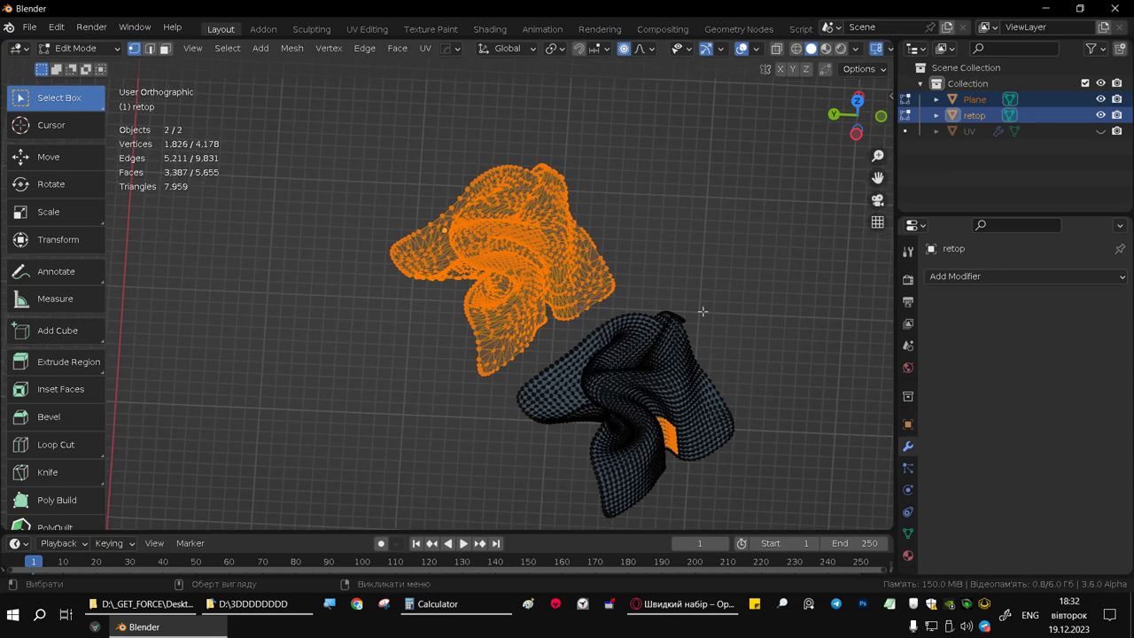
pyautogui.scroll(-1, 676, 269)
pyautogui.scroll(5, 676, 268)
pyautogui.click(712, 281)
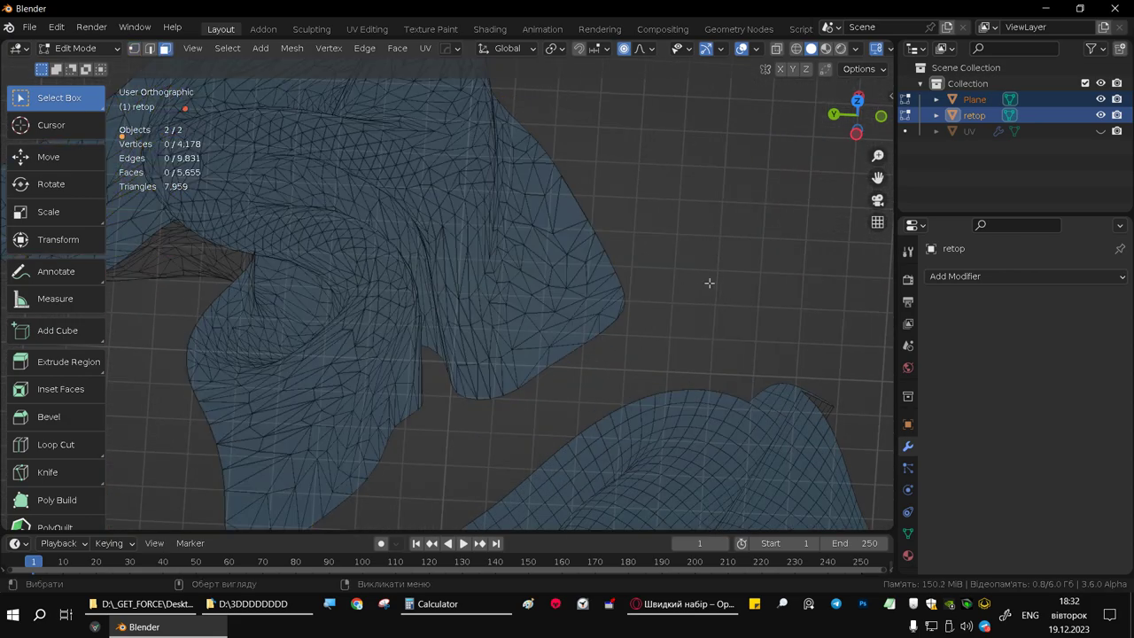
pyautogui.scroll(-2, 711, 281)
pyautogui.moveTo(547, 246); pyautogui.dragTo(777, 401, button='middle')
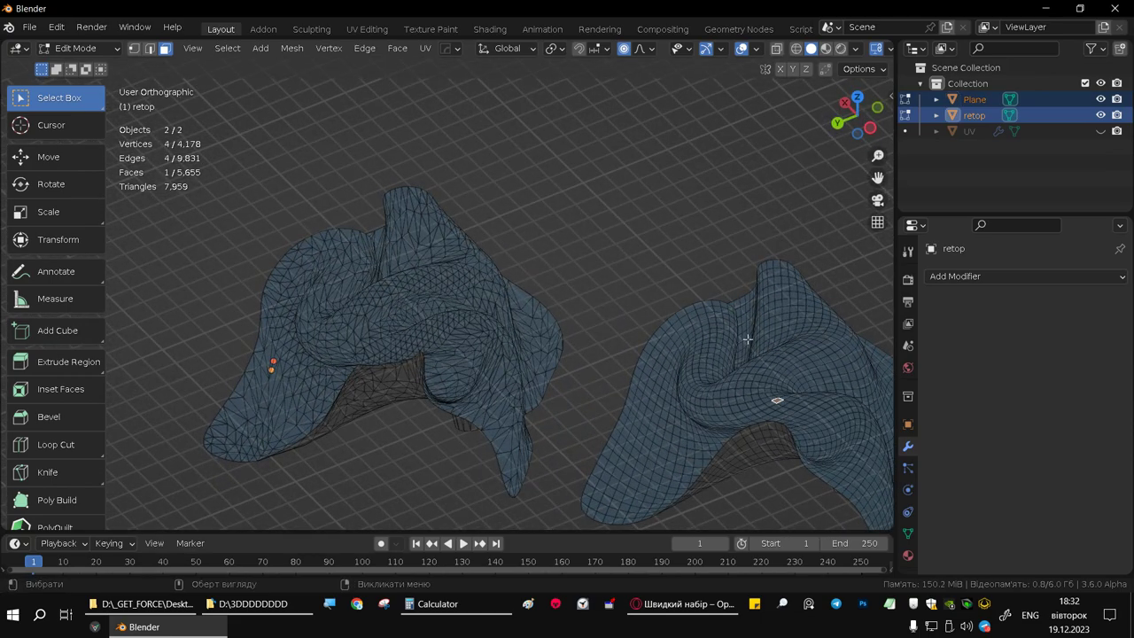
pyautogui.press('a')
pyautogui.moveTo(739, 350); pyautogui.dragTo(435, 256, button='middle')
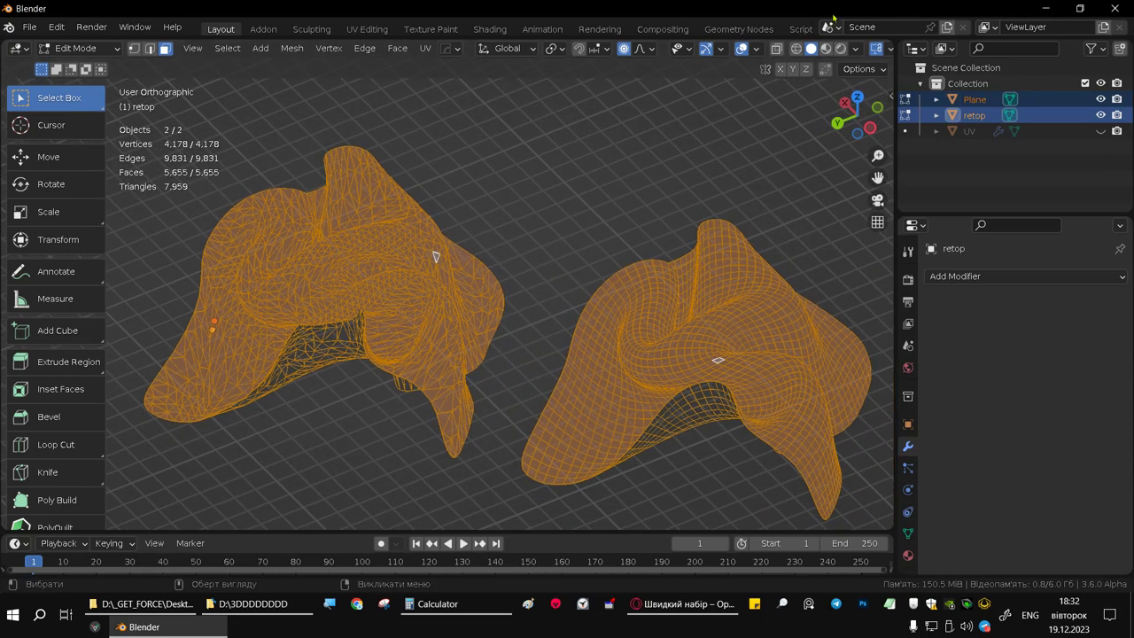
# Toggle the Retopology overlay on and off while inspecting the meshes
pyautogui.click(755, 52)
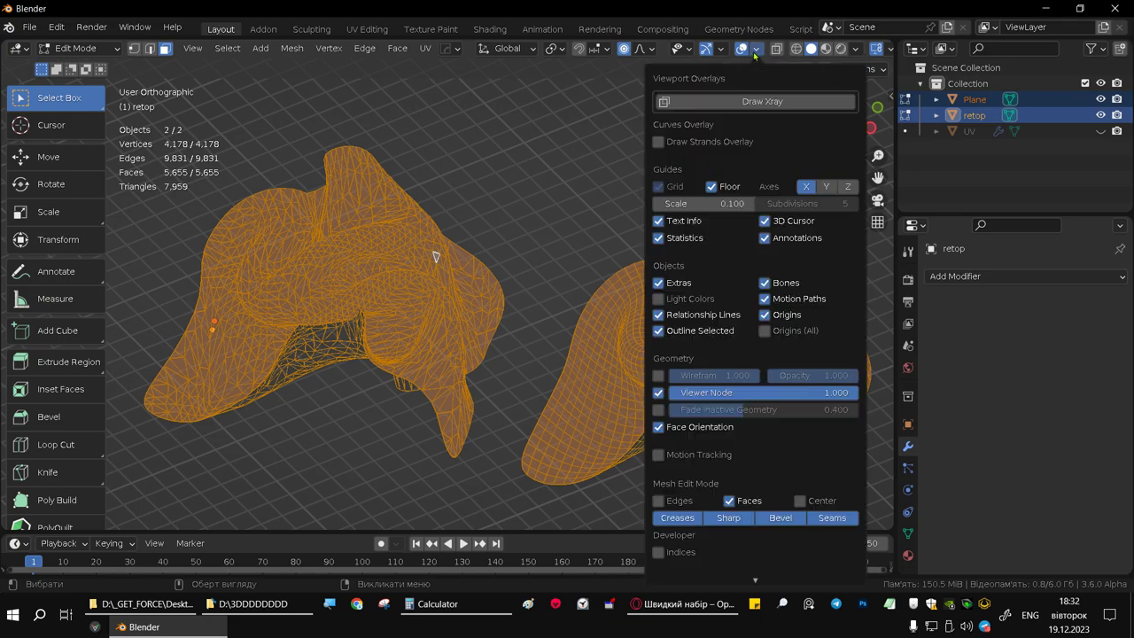
pyautogui.scroll(-3, 698, 415)
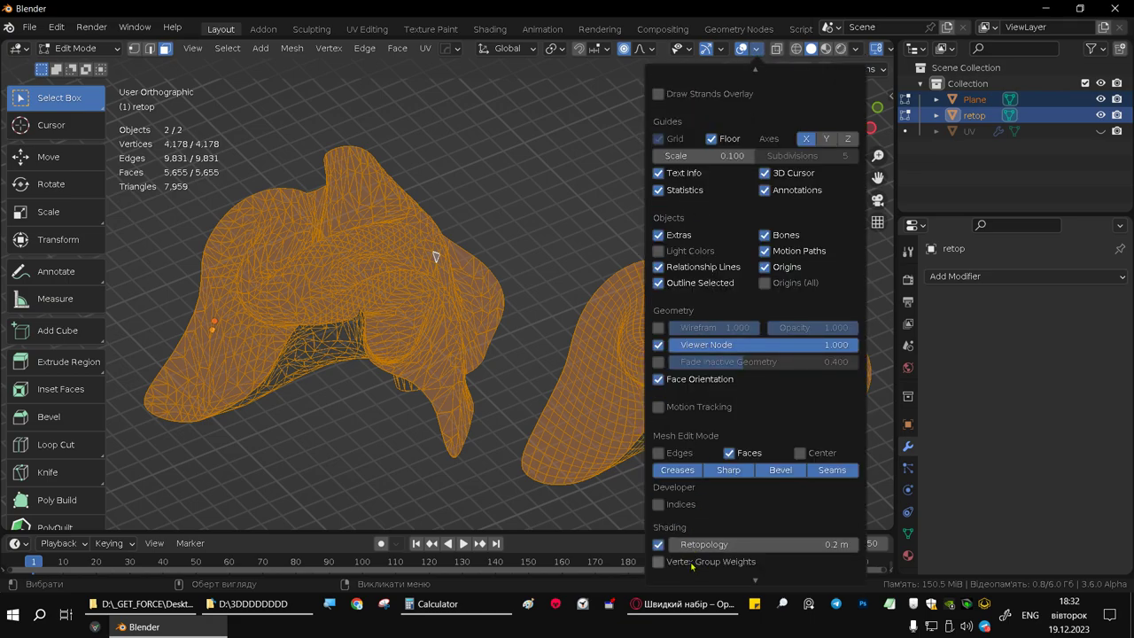
pyautogui.scroll(-5, 698, 415)
pyautogui.click(659, 465)
pyautogui.click(659, 465)
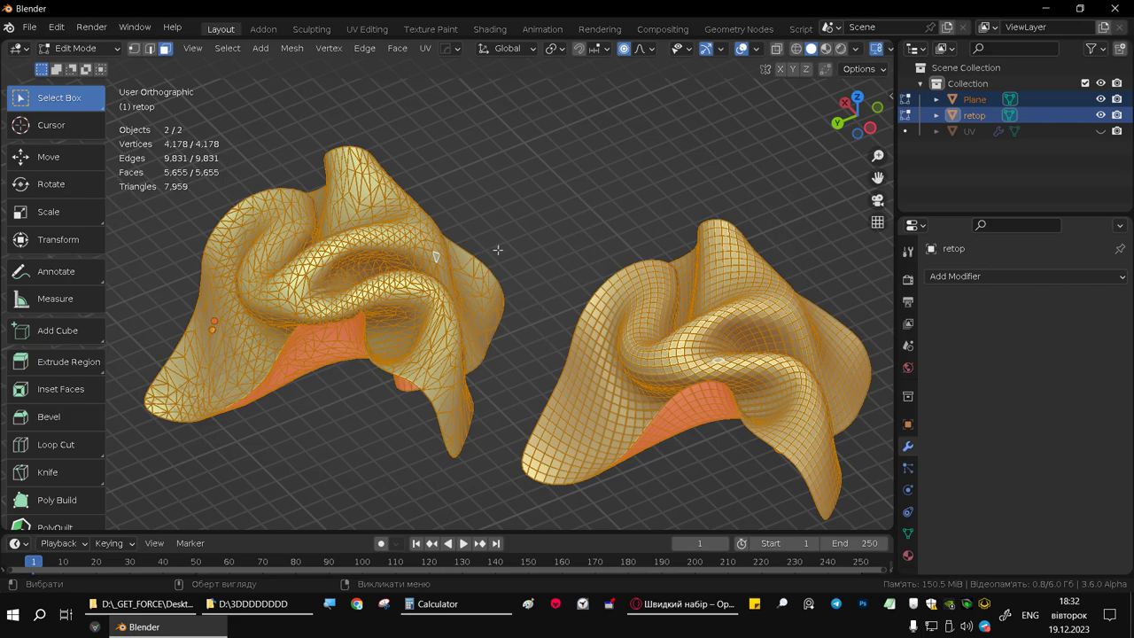
pyautogui.click(546, 238)
pyautogui.moveTo(546, 238)
pyautogui.mouseDown(button='middle')
pyautogui.moveTo(519, 258)
pyautogui.moveTo(567, 318)
pyautogui.mouseUp(button='middle')
pyautogui.moveTo(460, 268)
pyautogui.mouseDown(button='middle')
pyautogui.moveTo(600, 319)
pyautogui.moveTo(763, 493)
pyautogui.moveTo(754, 309)
pyautogui.moveTo(647, 280)
pyautogui.moveTo(700, 336)
pyautogui.mouseUp(button='middle')
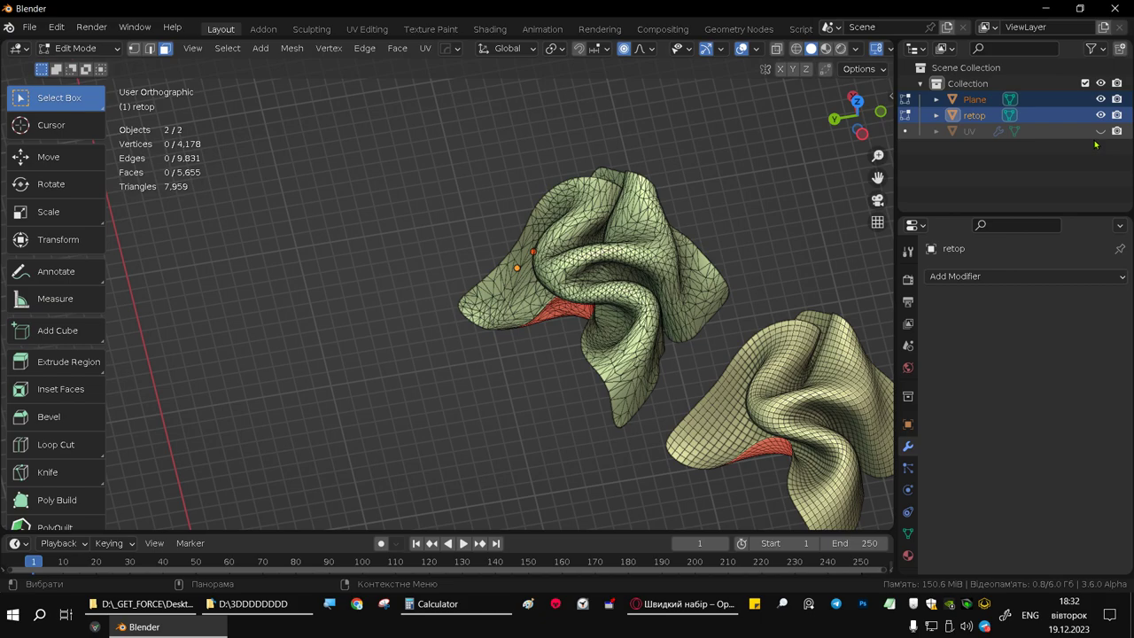
# Unhide the UV object and return to Object Mode
pyautogui.click(1100, 131)
pyautogui.press('Tab')
pyautogui.scroll(-2, 544, 295)
# Select the UV object and delete its Subdivision modifier
pyautogui.moveTo(544, 295)
pyautogui.mouseDown(button='middle')
pyautogui.moveTo(456, 316)
pyautogui.moveTo(496, 346)
pyautogui.moveTo(488, 334)
pyautogui.mouseUp(button='middle')
pyautogui.click(455, 354)
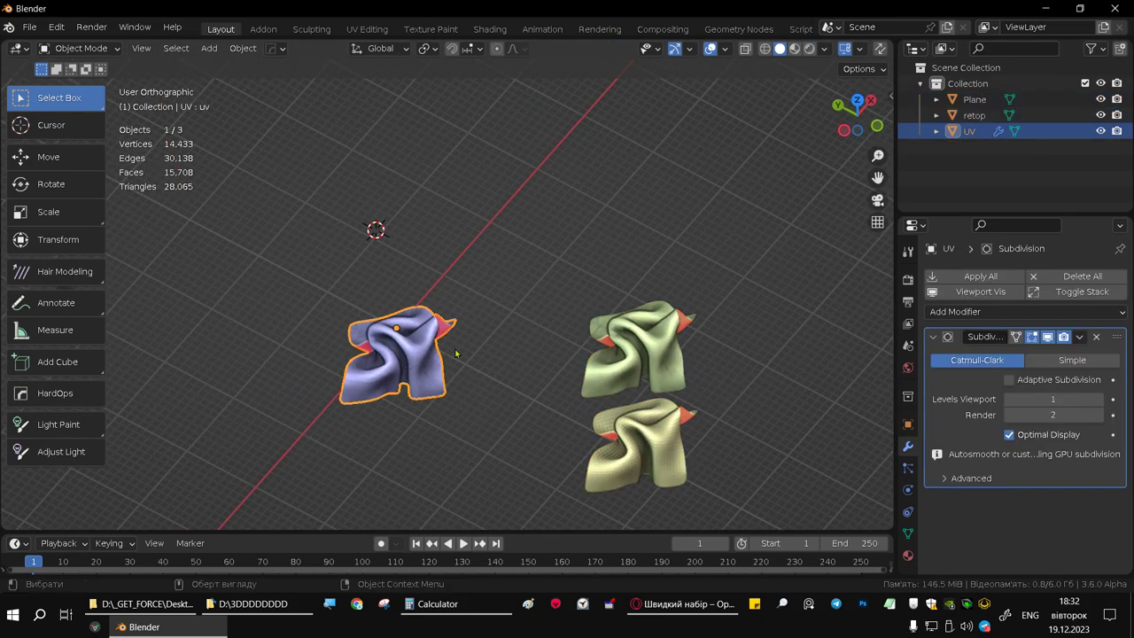
pyautogui.click(1098, 398)
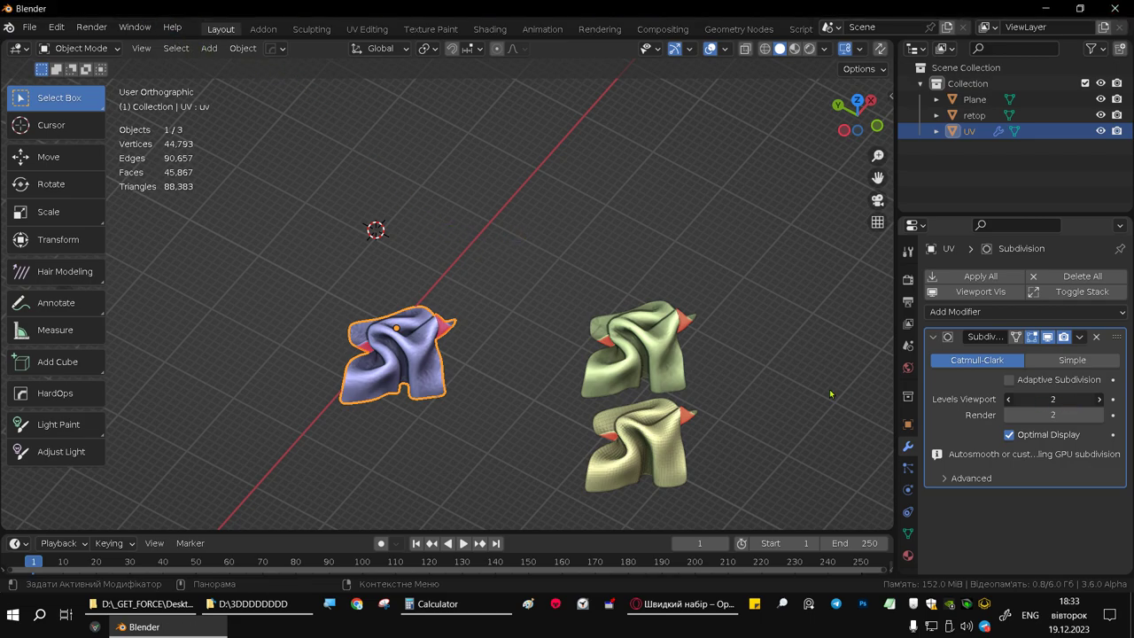
pyautogui.click(1098, 336)
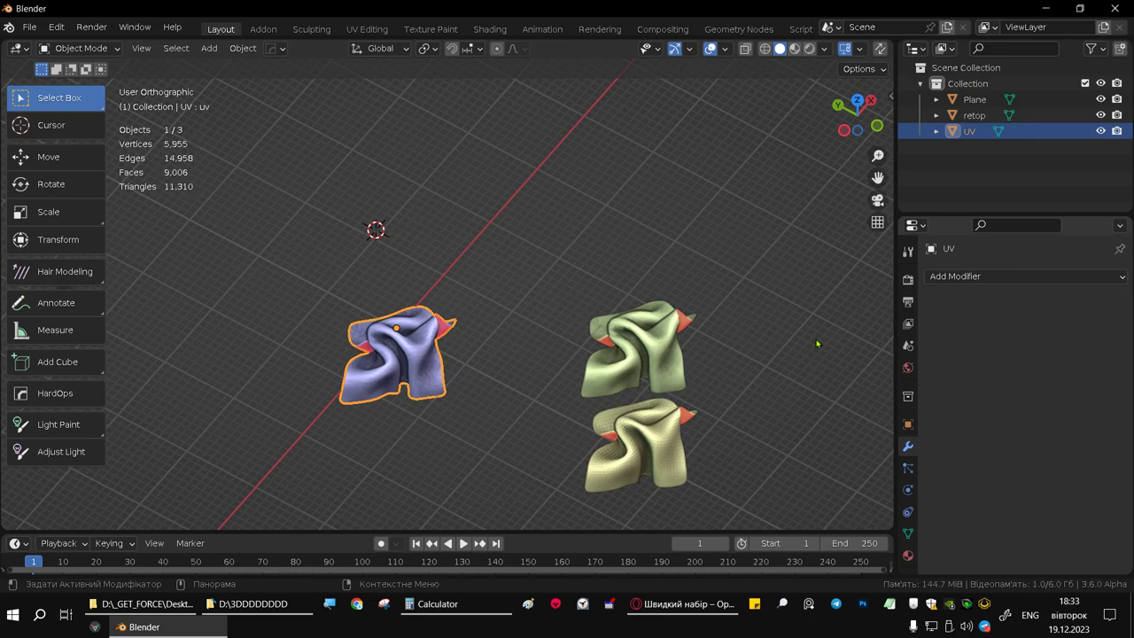
# Set the 'uv' shape key to 1.000 and view the flat sheet from the top in Edit Mode
pyautogui.click(907, 532)
pyautogui.moveTo(1049, 538); pyautogui.dragTo(1104, 539)
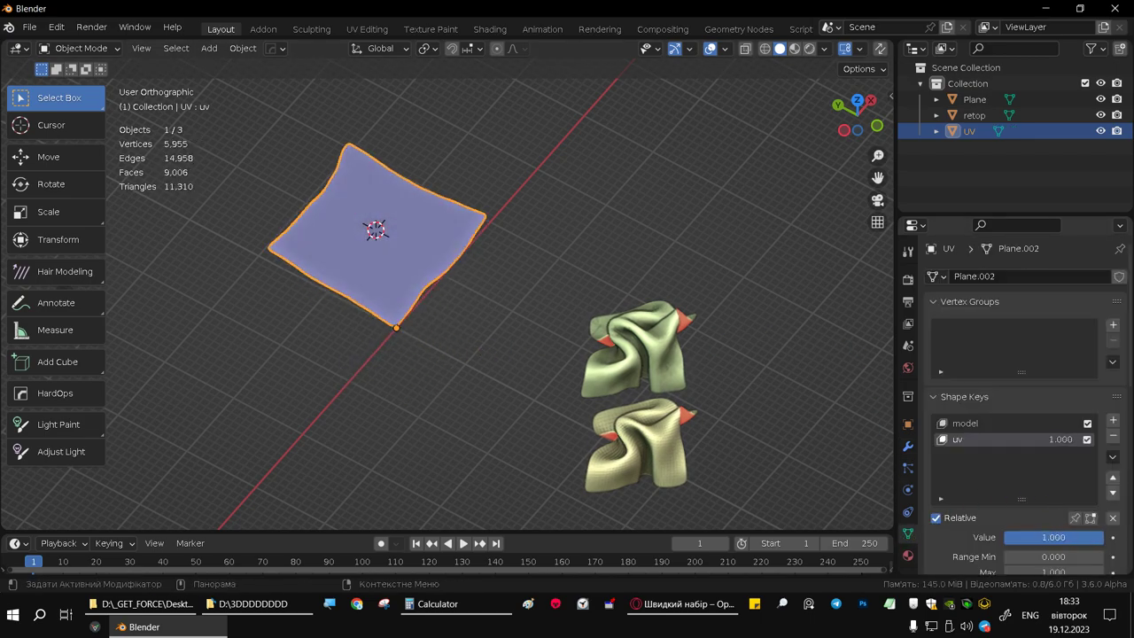
pyautogui.moveTo(519, 278)
pyautogui.mouseDown(button='middle')
pyautogui.moveTo(529, 329)
pyautogui.moveTo(511, 372)
pyautogui.mouseUp(button='middle')
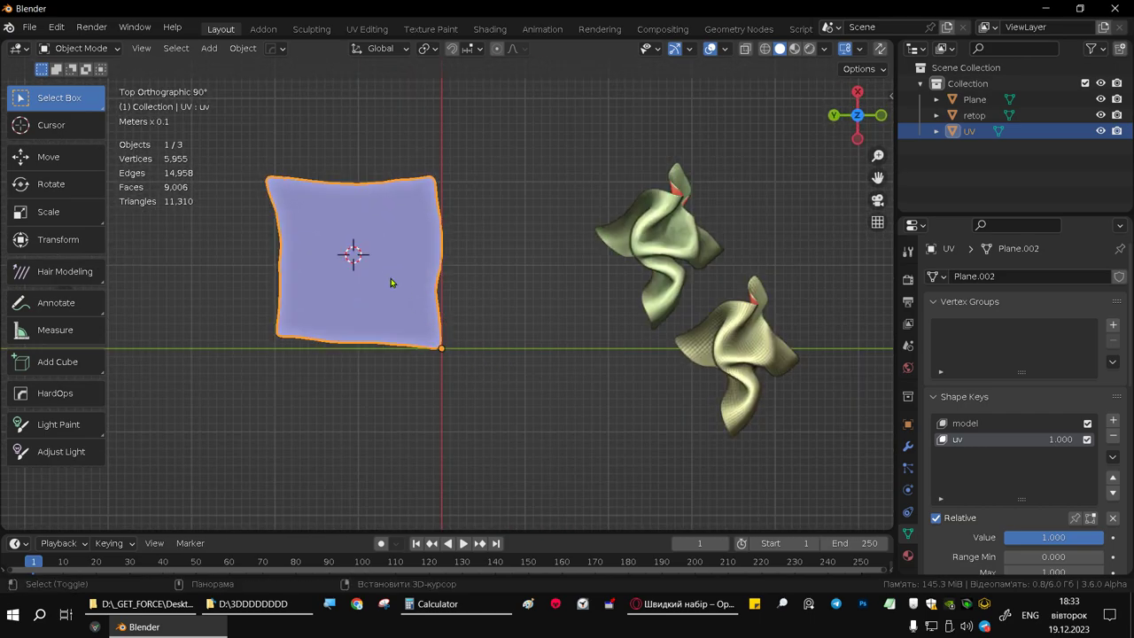
pyautogui.keyDown('shift'); pyautogui.moveTo(392, 278); pyautogui.dragTo(507, 257, button='middle'); pyautogui.keyUp('shift')
pyautogui.keyDown('shift'); pyautogui.moveTo(450, 281); pyautogui.dragTo(521, 292, button='middle'); pyautogui.keyUp('shift')
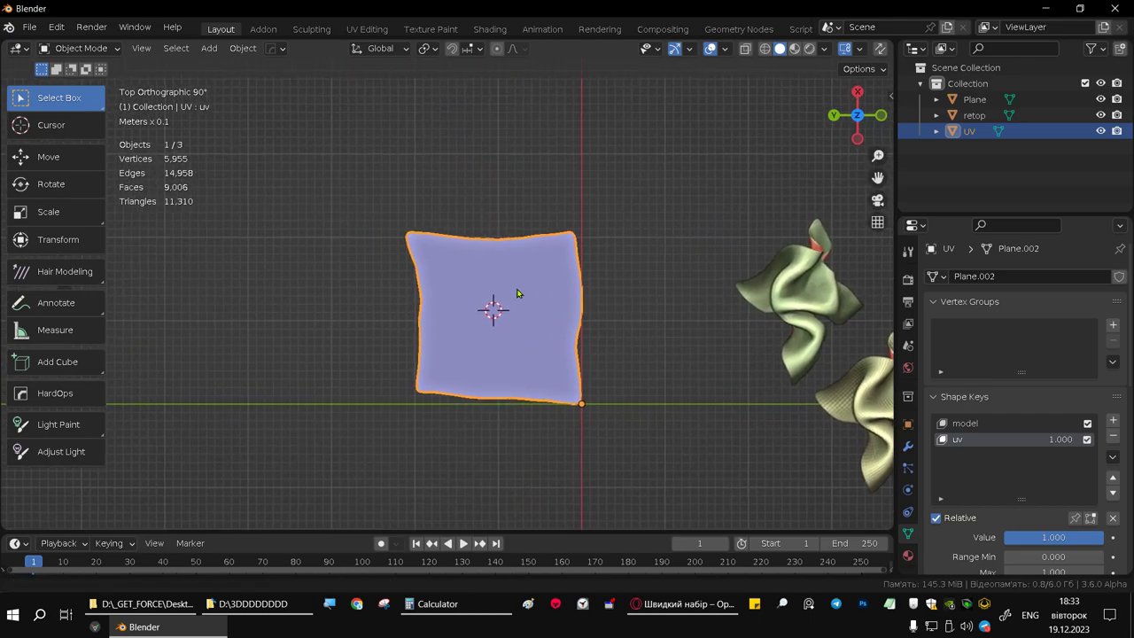
pyautogui.scroll(2, 566, 317)
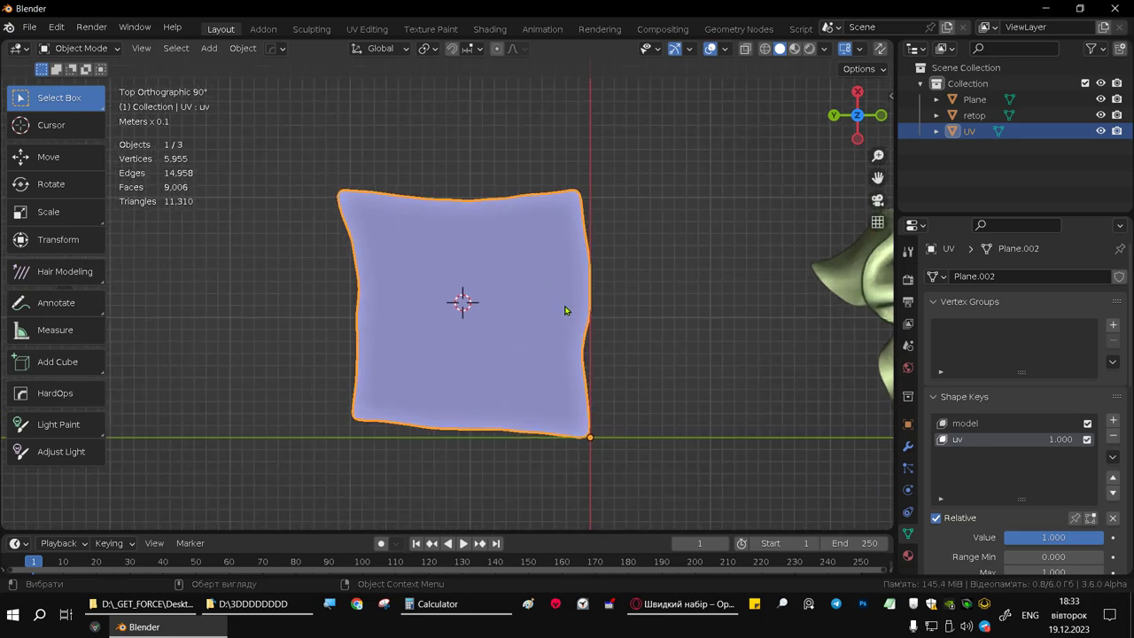
pyautogui.press('Tab')
pyautogui.scroll(1, 528, 316)
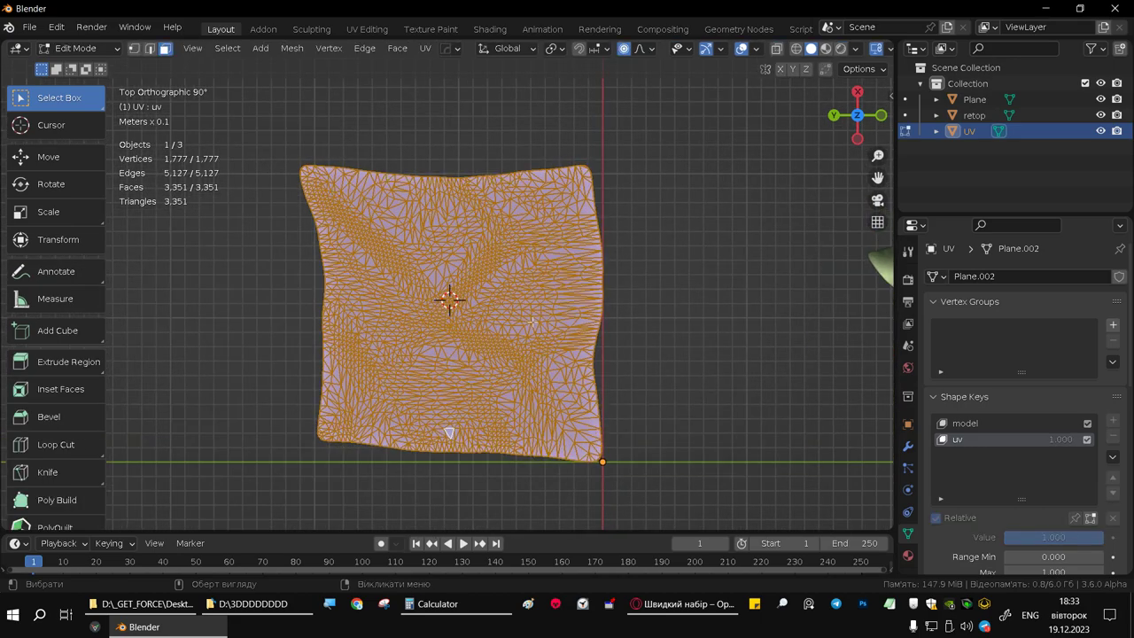
# Select the sheet's non-manifold boundary vertices in vertex mode
pyautogui.press('1')
pyautogui.moveTo(615, 321); pyautogui.dragTo(649, 278, button='middle')
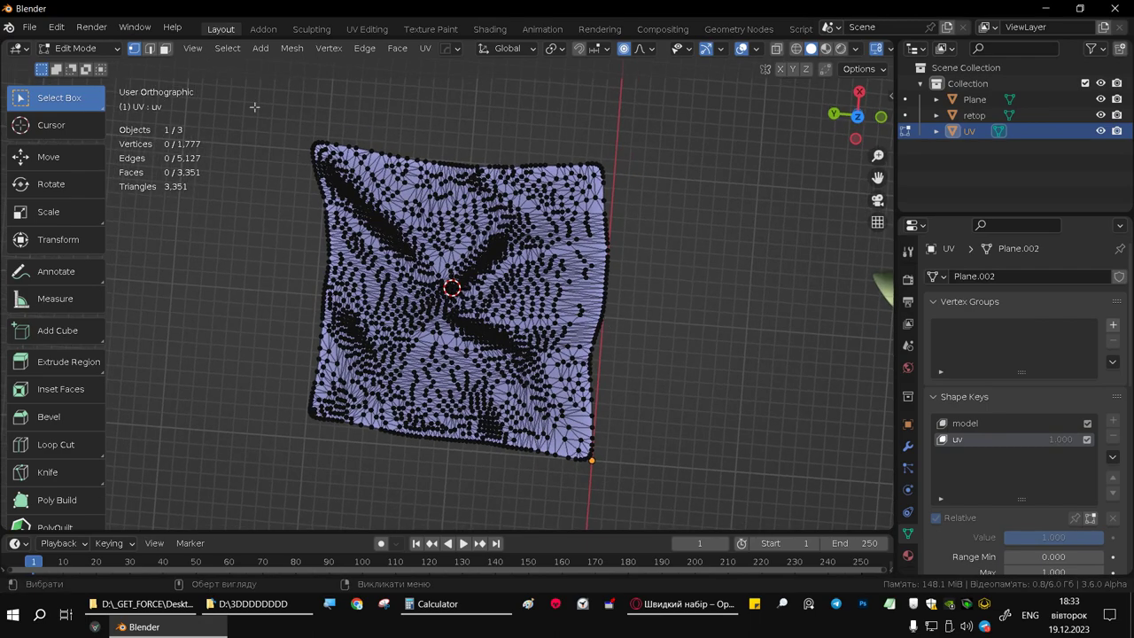
pyautogui.click(226, 48)
pyautogui.moveTo(267, 260)
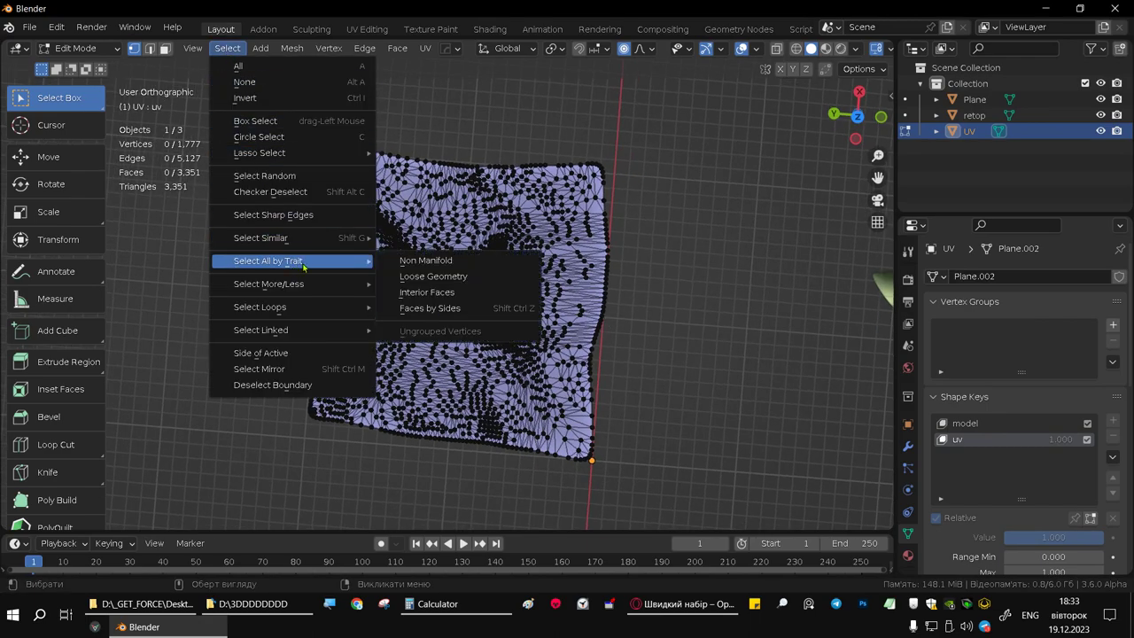
pyautogui.click(452, 263)
pyautogui.moveTo(576, 306); pyautogui.dragTo(529, 174, button='middle')
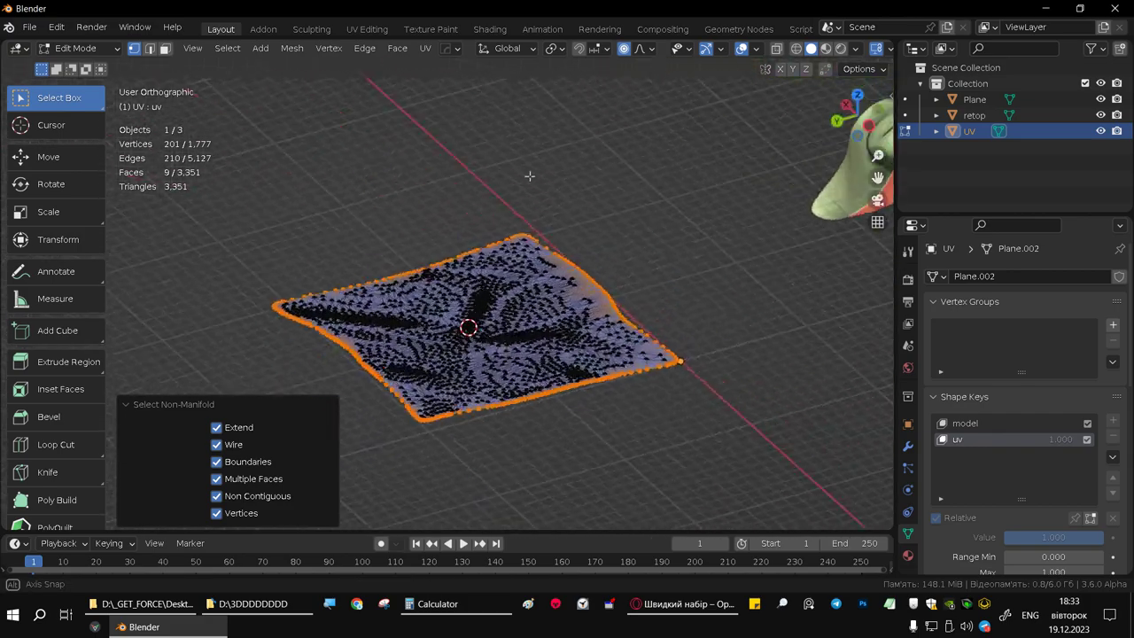
pyautogui.moveTo(605, 257); pyautogui.dragTo(627, 279, button='middle')
# Duplicate the boundary loop in place and separate it into a new object, UV.001
pyautogui.hotkey('shift', 'd')
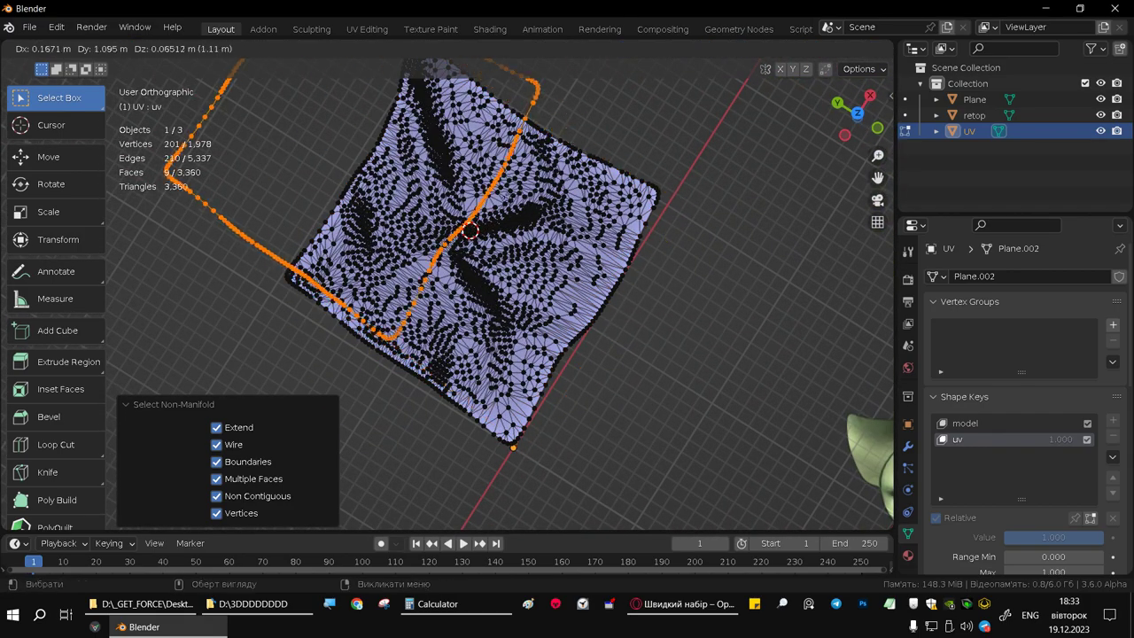
pyautogui.rightClick(699, 302)
pyautogui.press('p')
pyautogui.click(700, 304)
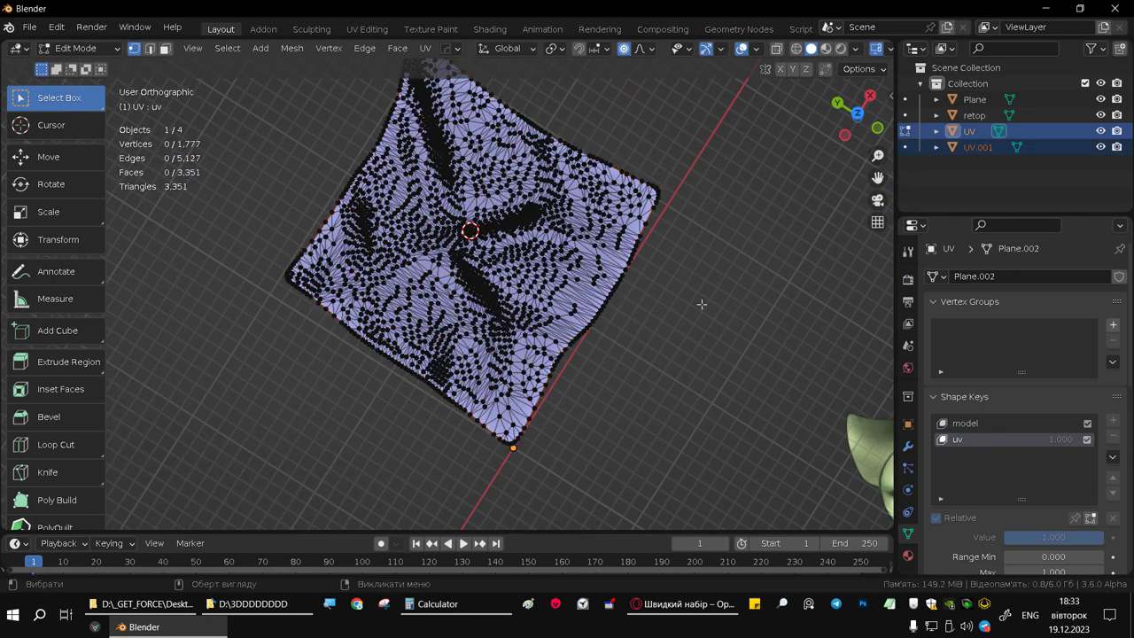
pyautogui.press('Tab')
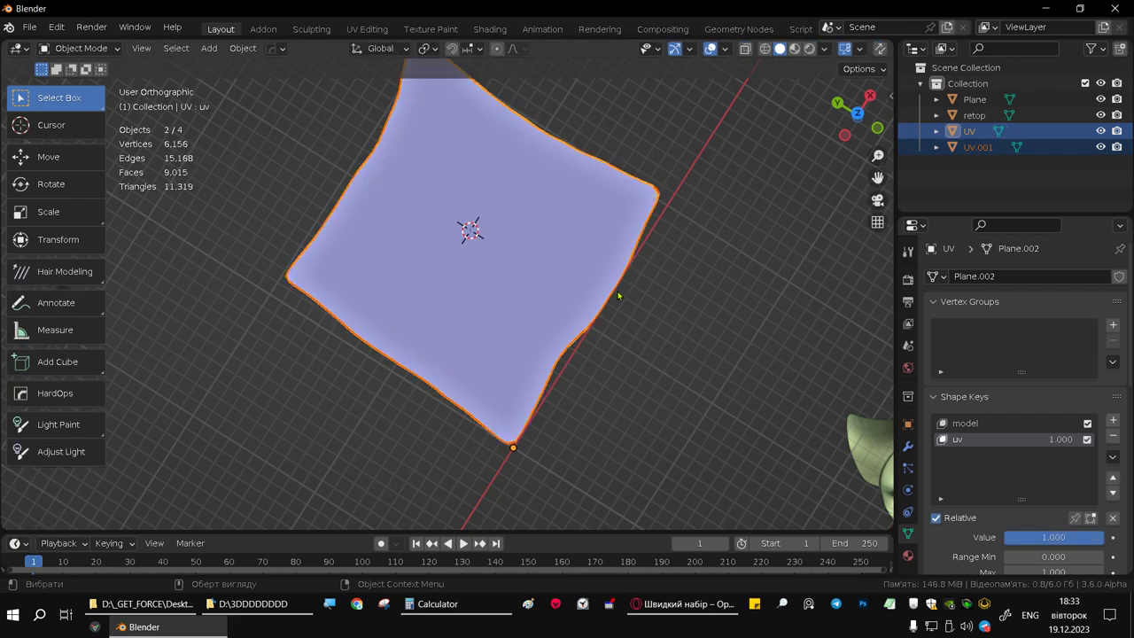
# Hide the original UV sheet and enter Edit Mode on the UV.001 outline
pyautogui.click(617, 293)
pyautogui.click(565, 260)
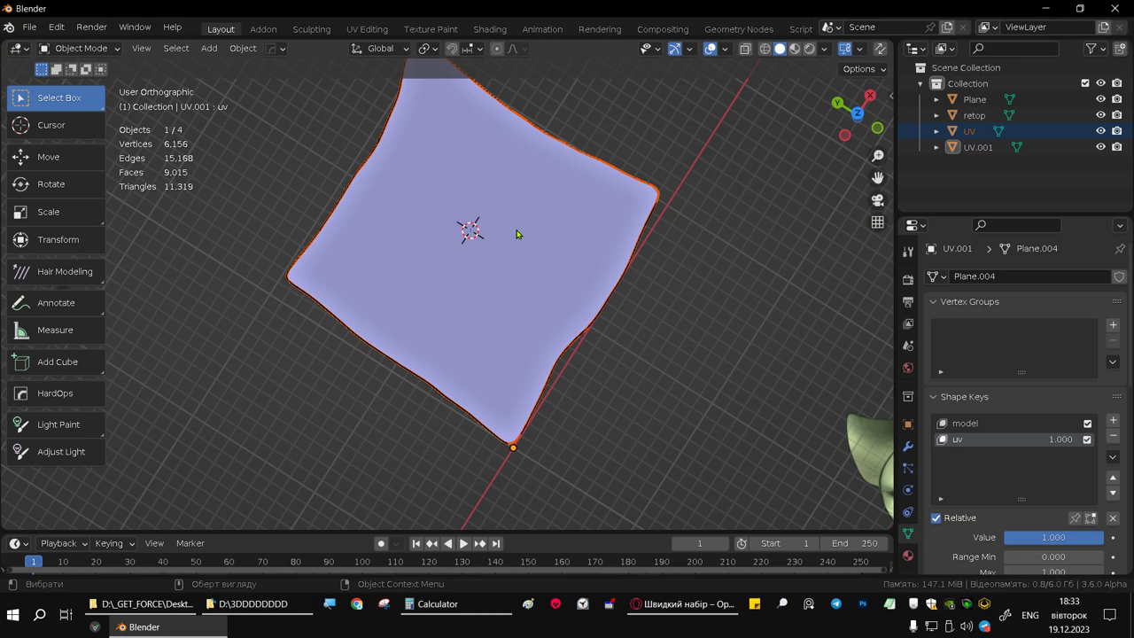
pyautogui.press('h')
pyautogui.click(593, 318)
pyautogui.moveTo(587, 329)
pyautogui.mouseDown(button='middle')
pyautogui.moveTo(620, 245)
pyautogui.moveTo(625, 275)
pyautogui.moveTo(558, 289)
pyautogui.mouseUp(button='middle')
pyautogui.press('Tab')
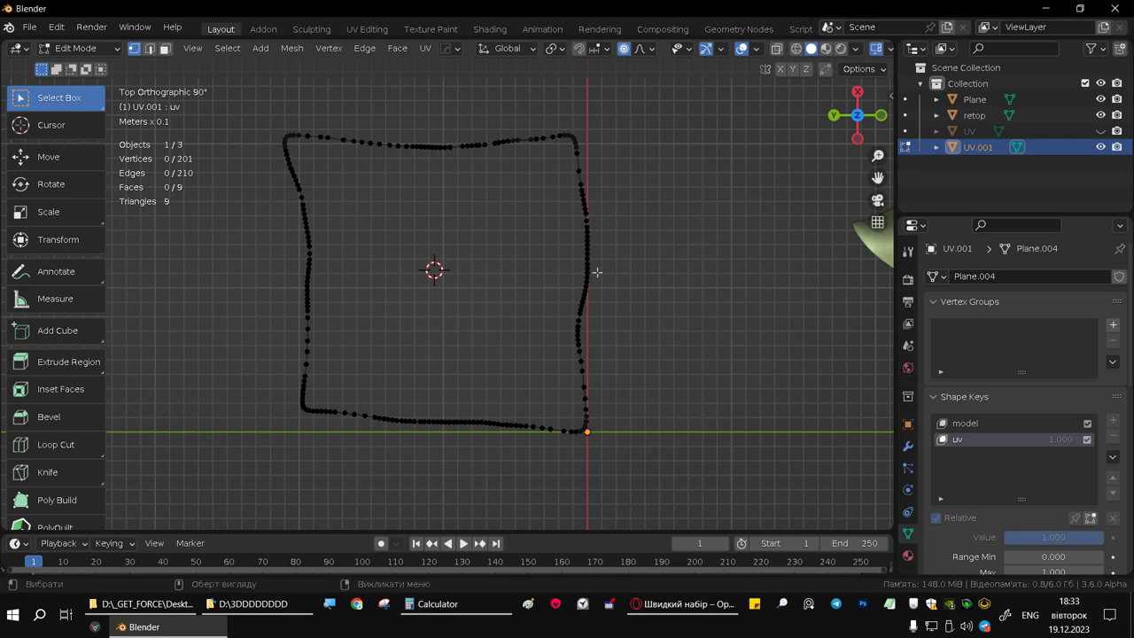
# Merge the outline's vertices by distance at 0.0611 m, leaving 86 vertices, and show the sidebar
pyautogui.press('a')
pyautogui.press('m')
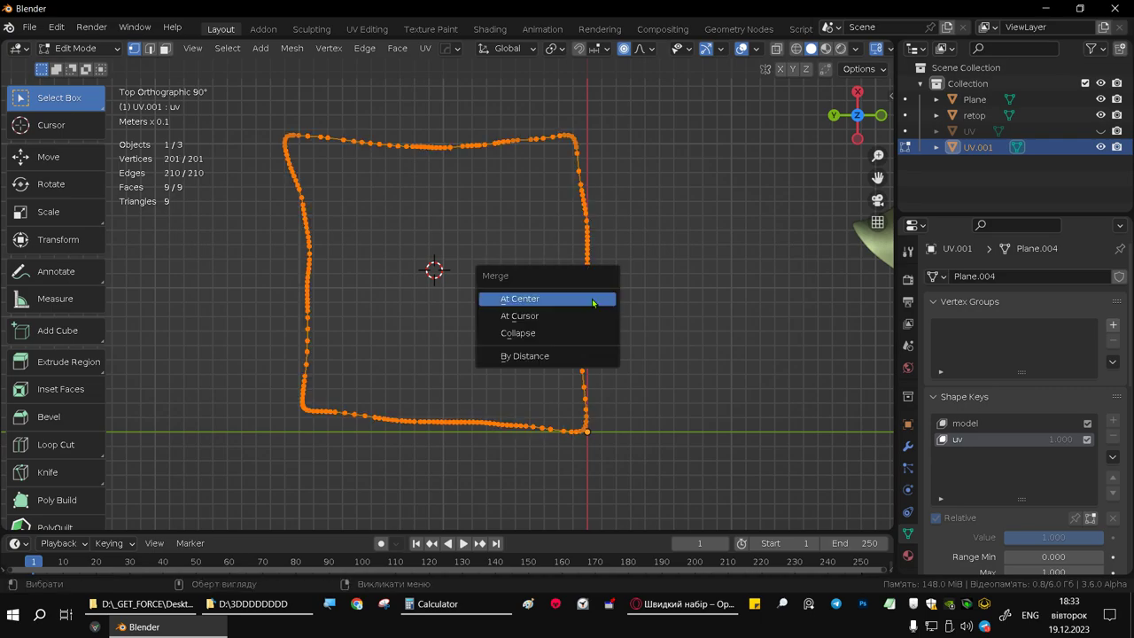
pyautogui.click(531, 359)
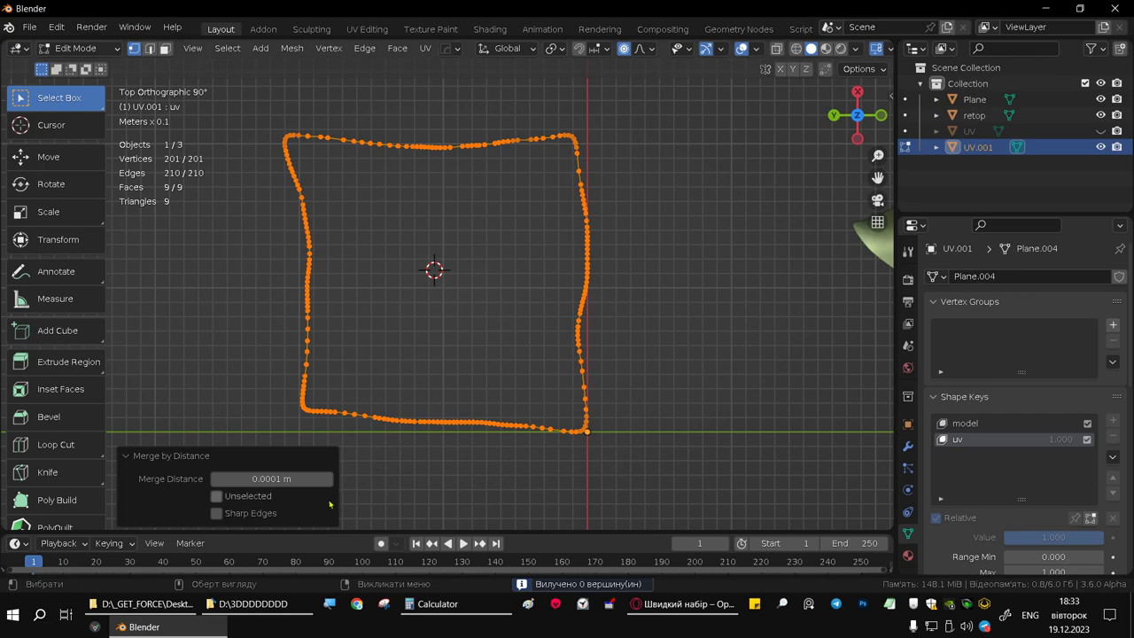
pyautogui.moveTo(270, 479); pyautogui.dragTo(326, 478)
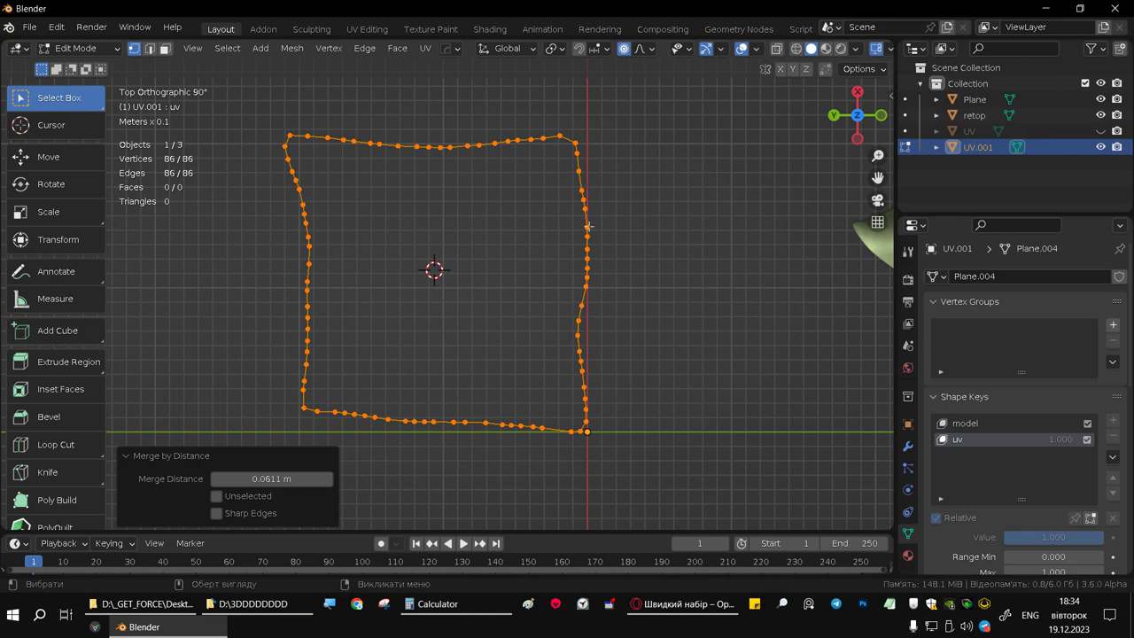
pyautogui.click(712, 213)
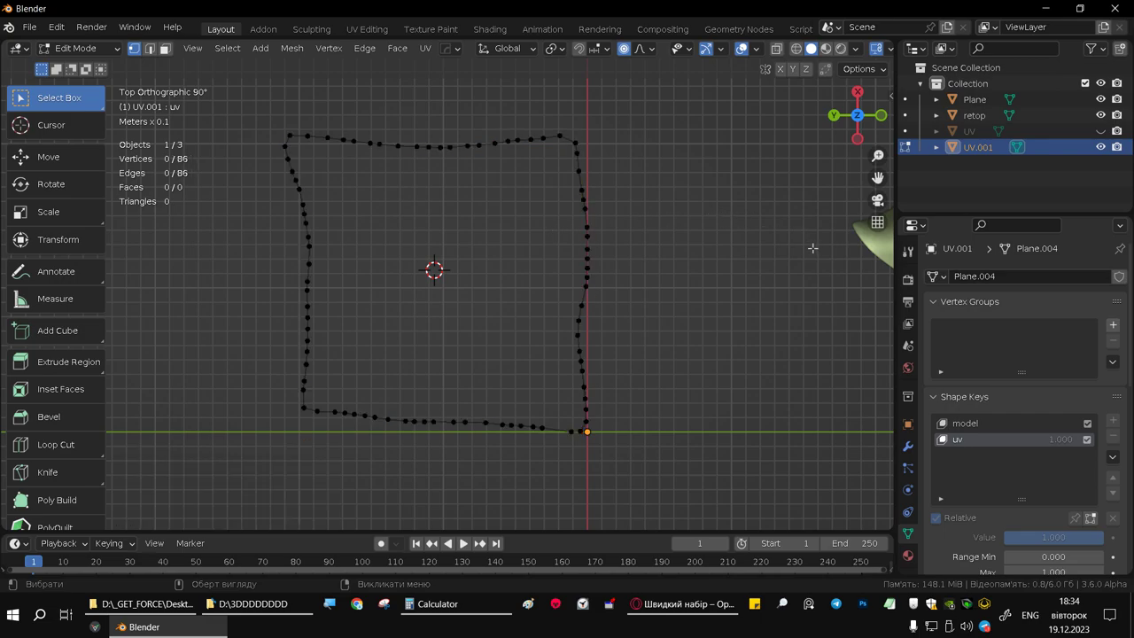
pyautogui.press('n')
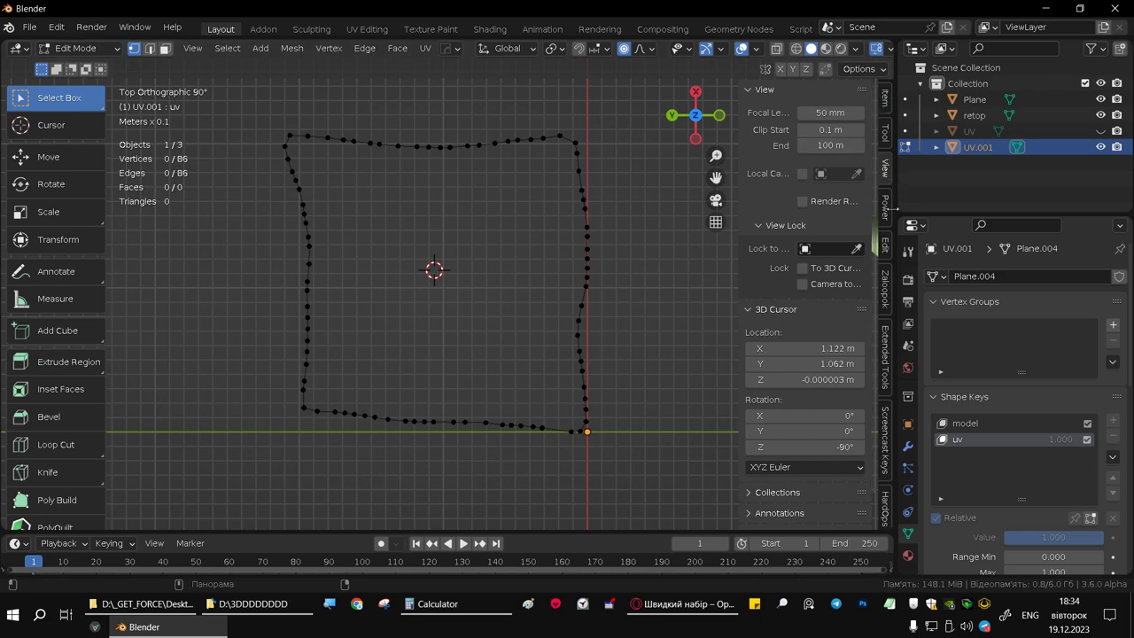
# Evenly space the vertices along the outline's right and top sides with LoopTools Space
pyautogui.click(884, 245)
pyautogui.click(750, 89)
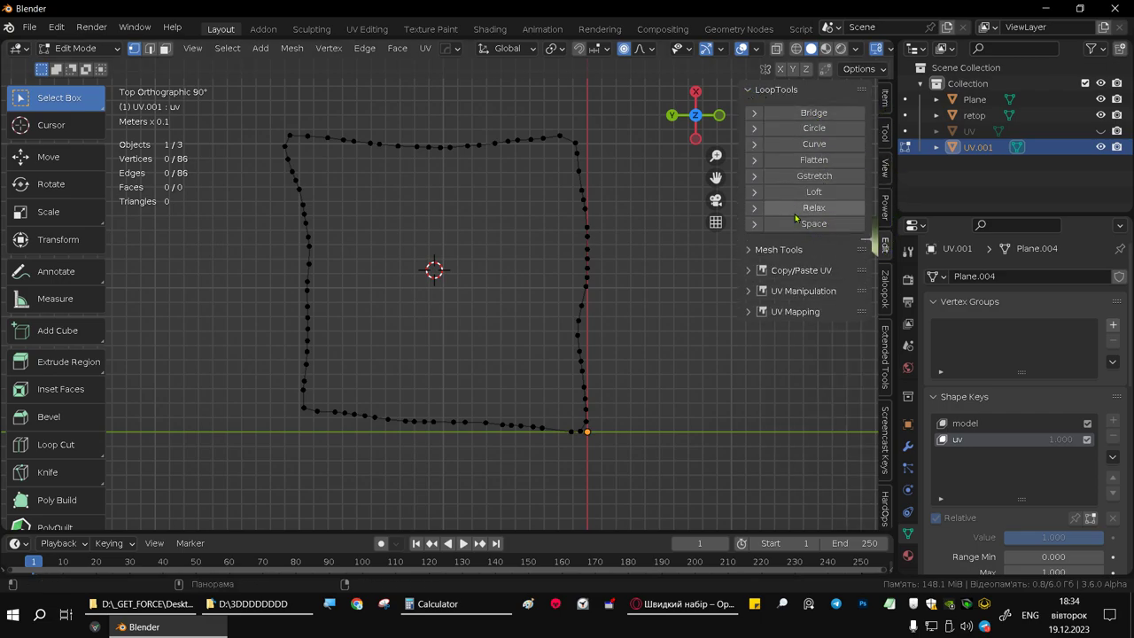
pyautogui.click(574, 139)
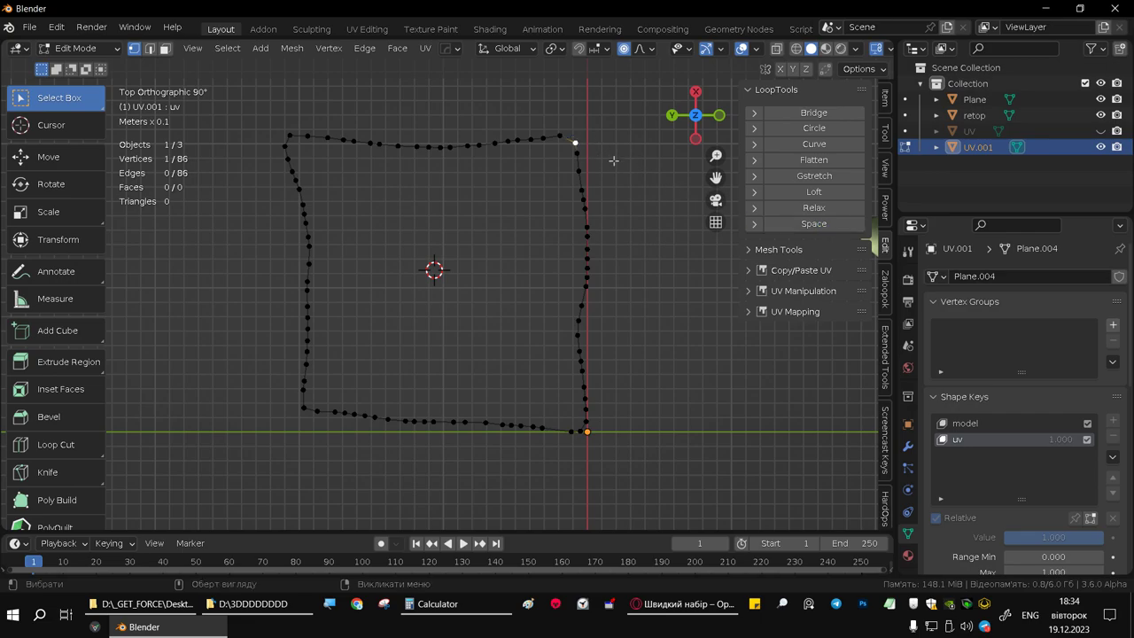
pyautogui.keyDown('ctrl'); pyautogui.click(590, 422); pyautogui.keyUp('ctrl')
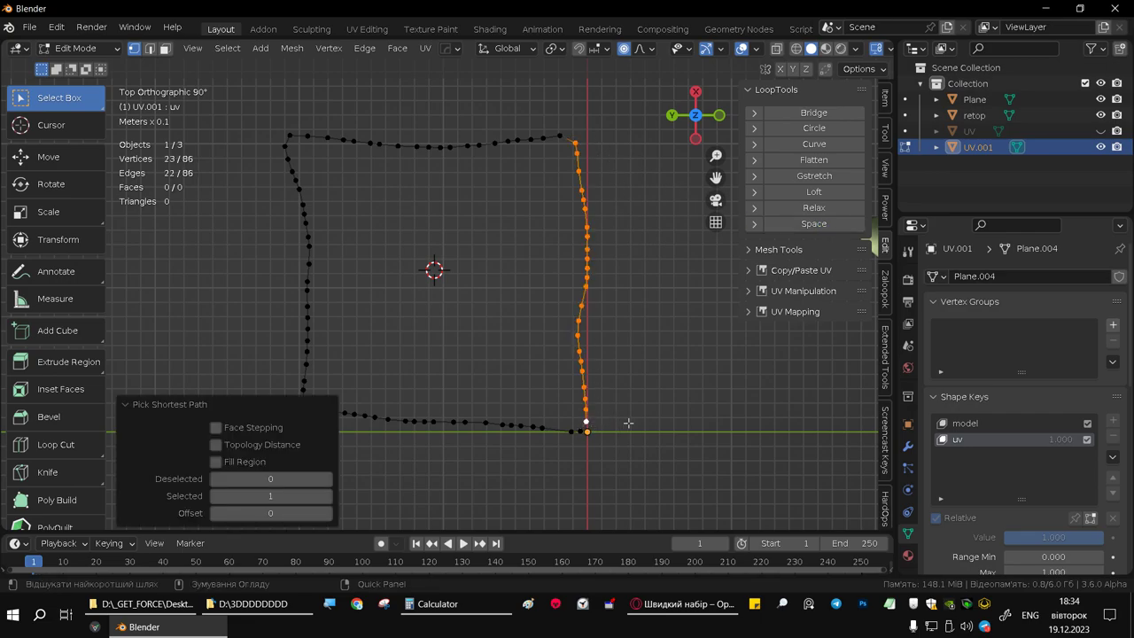
pyautogui.click(814, 223)
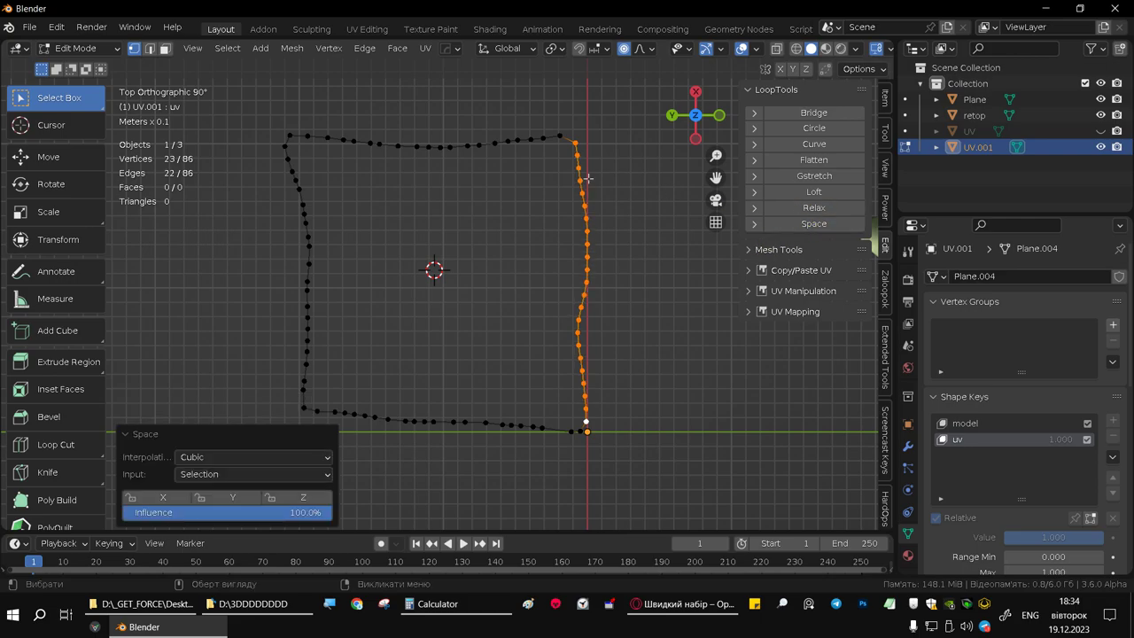
pyautogui.click(562, 136)
pyautogui.keyDown('ctrl'); pyautogui.click(293, 135); pyautogui.keyUp('ctrl')
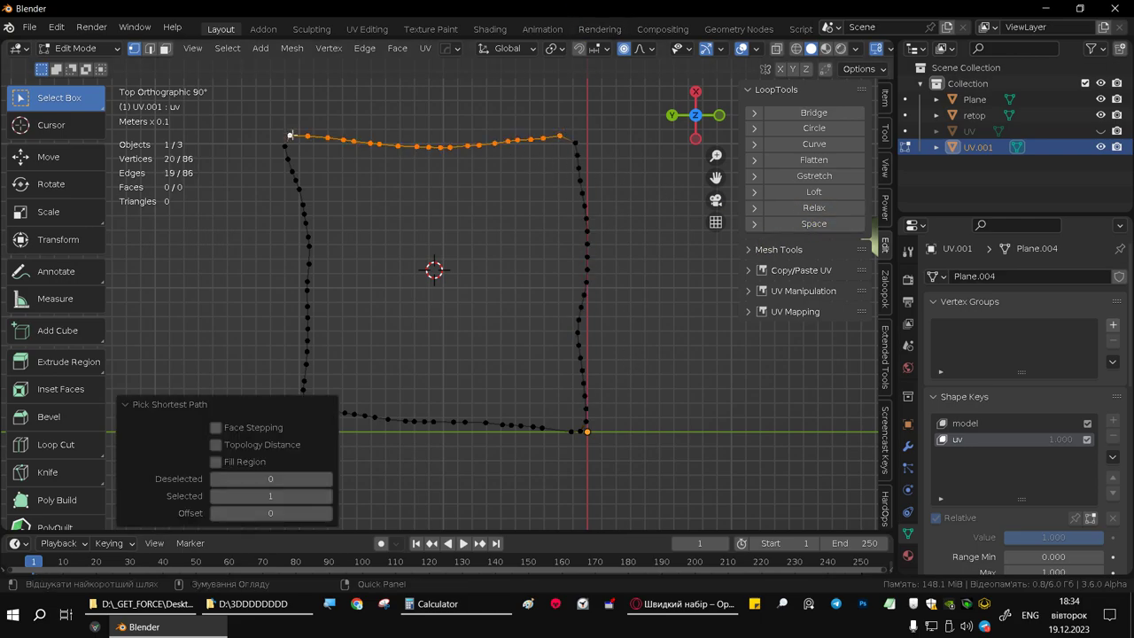
pyautogui.click(814, 224)
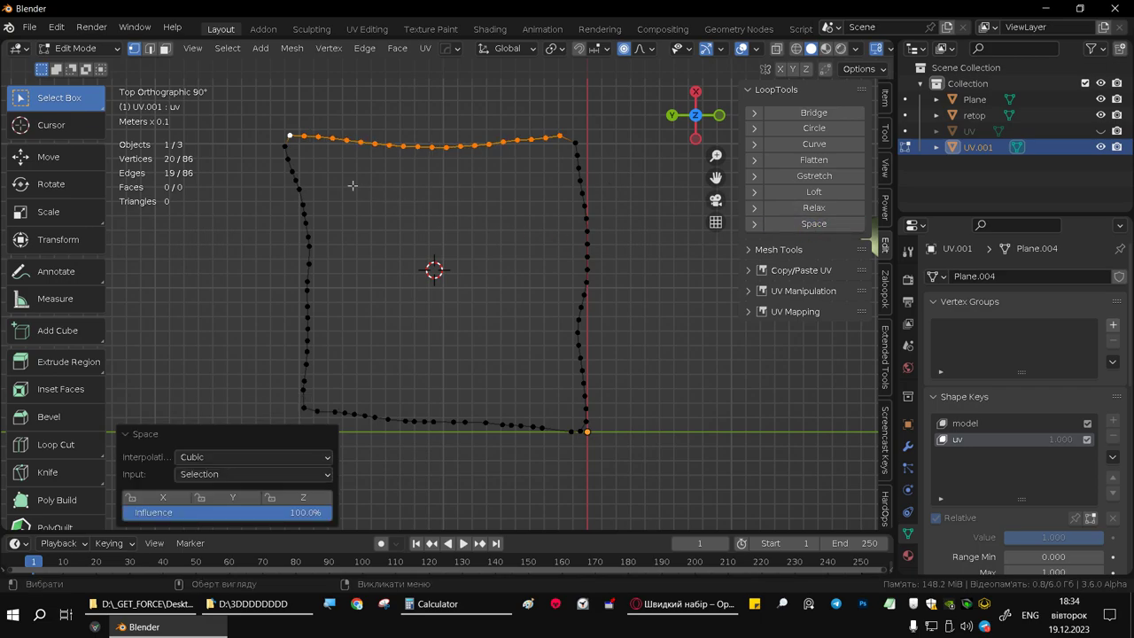
# Evenly space the vertices along the left and bottom sides with LoopTools Space
pyautogui.click(286, 143)
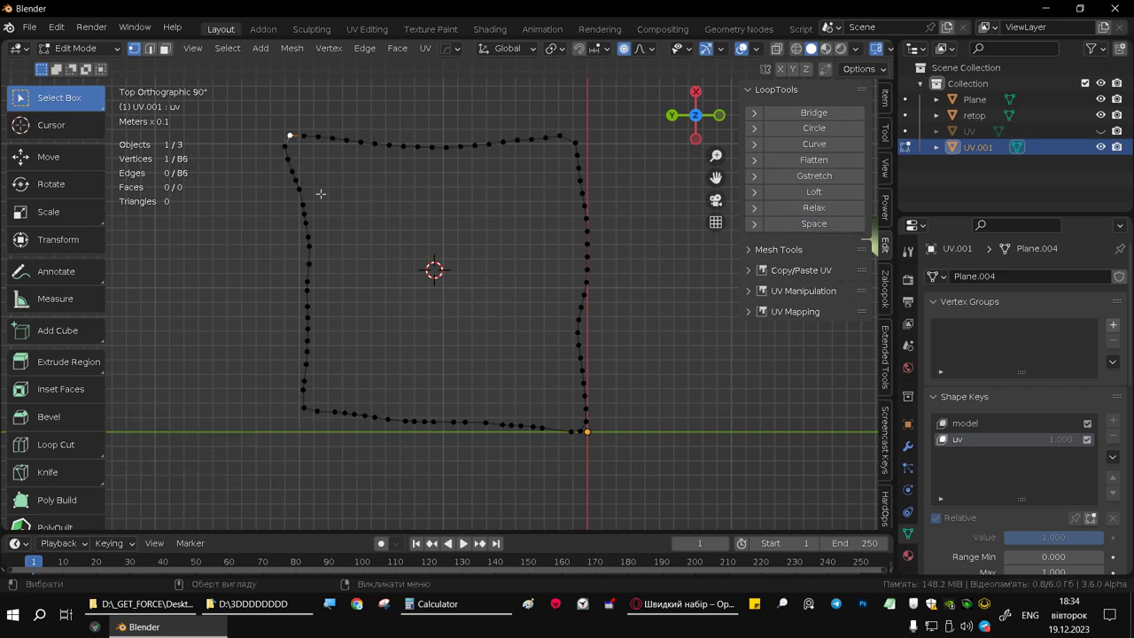
pyautogui.click(284, 144)
pyautogui.keyDown('ctrl'); pyautogui.click(310, 409); pyautogui.keyUp('ctrl')
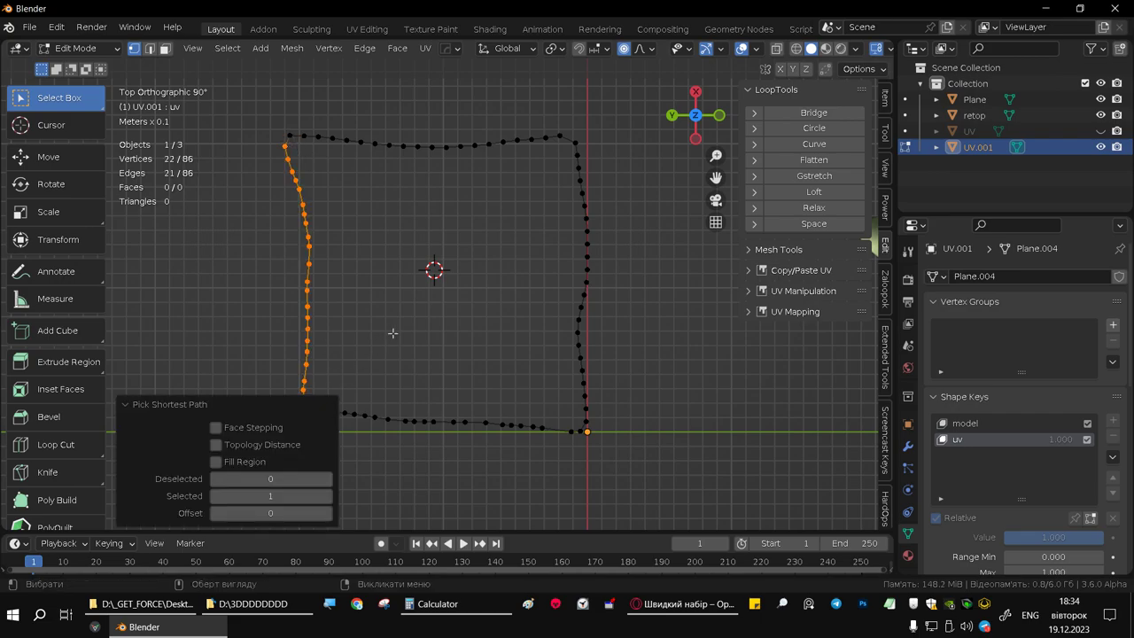
pyautogui.keyDown('shift'); pyautogui.moveTo(285, 202); pyautogui.dragTo(350, 184, button='middle'); pyautogui.keyUp('shift')
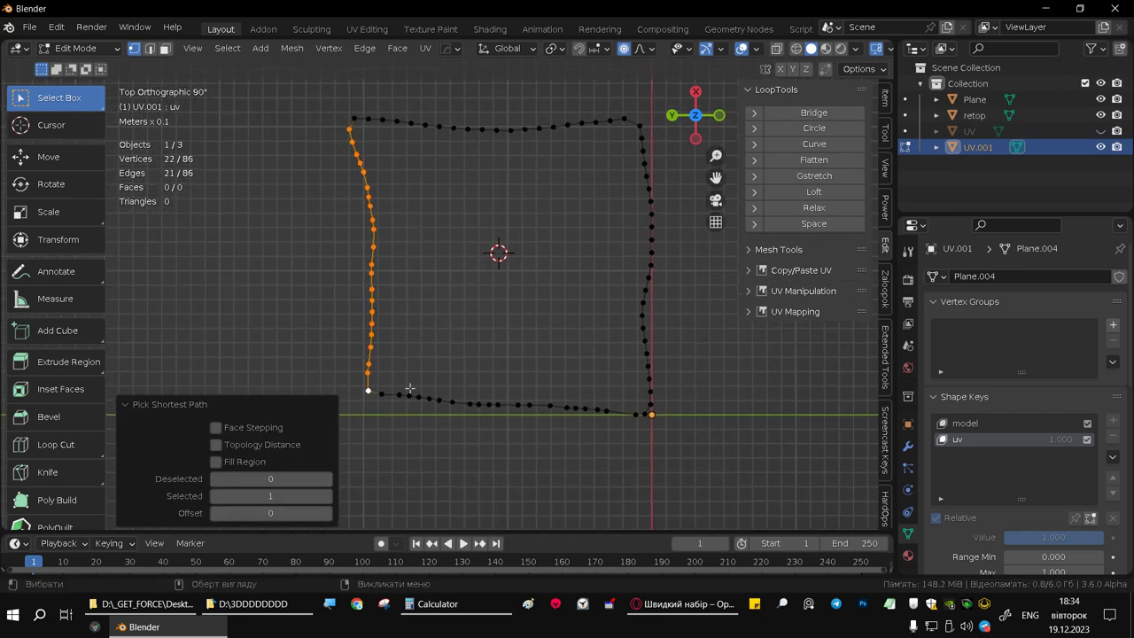
pyautogui.click(795, 224)
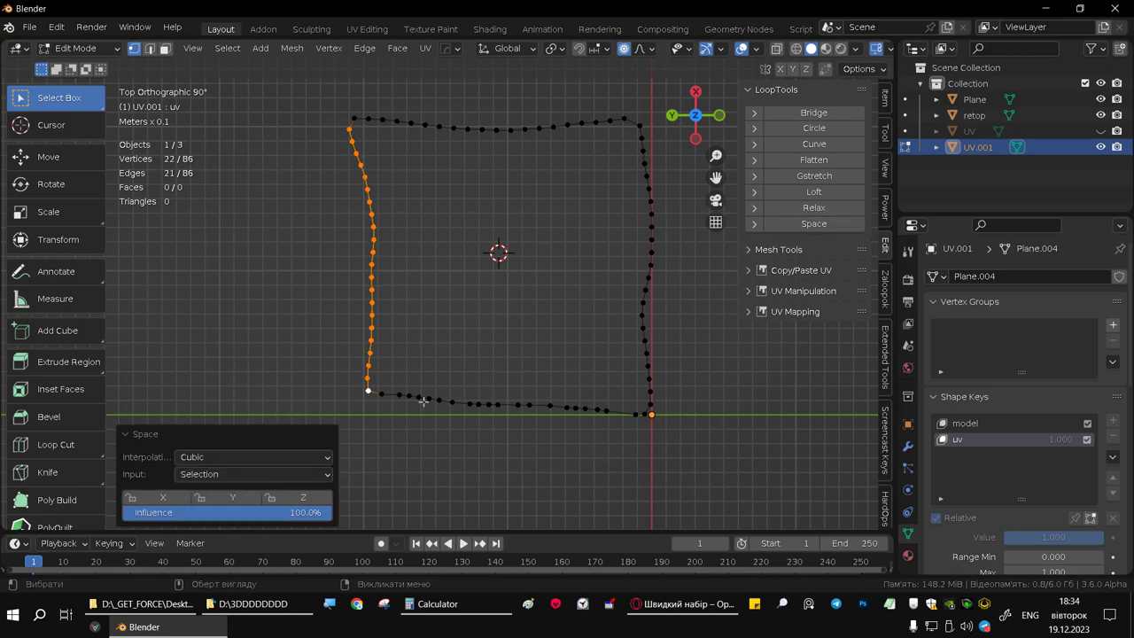
pyautogui.click(378, 391)
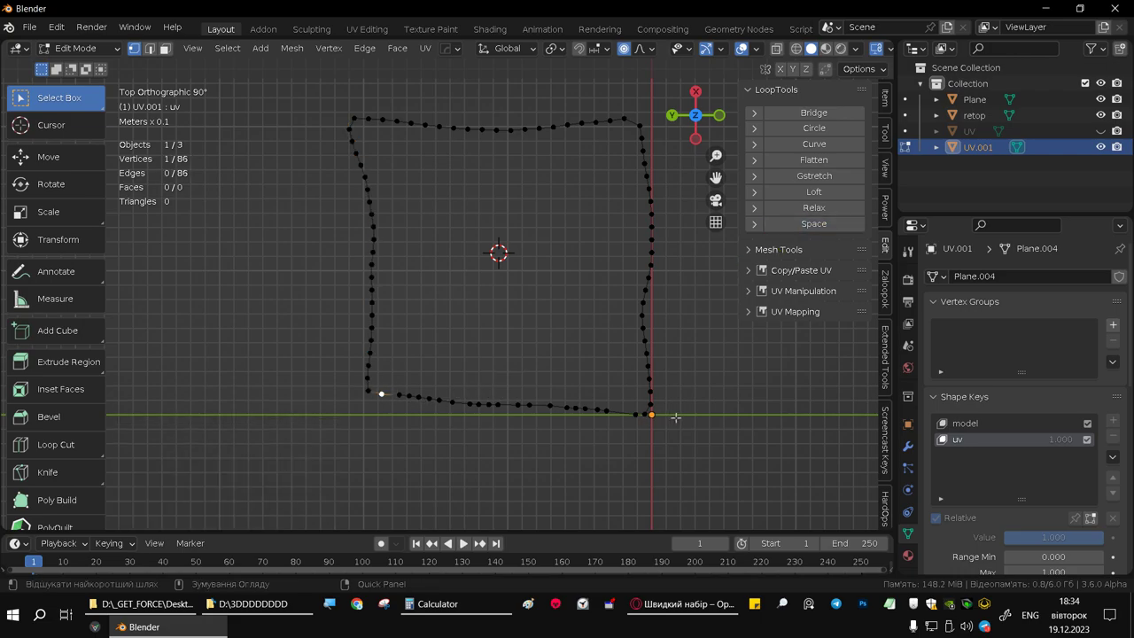
pyautogui.keyDown('ctrl'); pyautogui.click(644, 413); pyautogui.keyUp('ctrl')
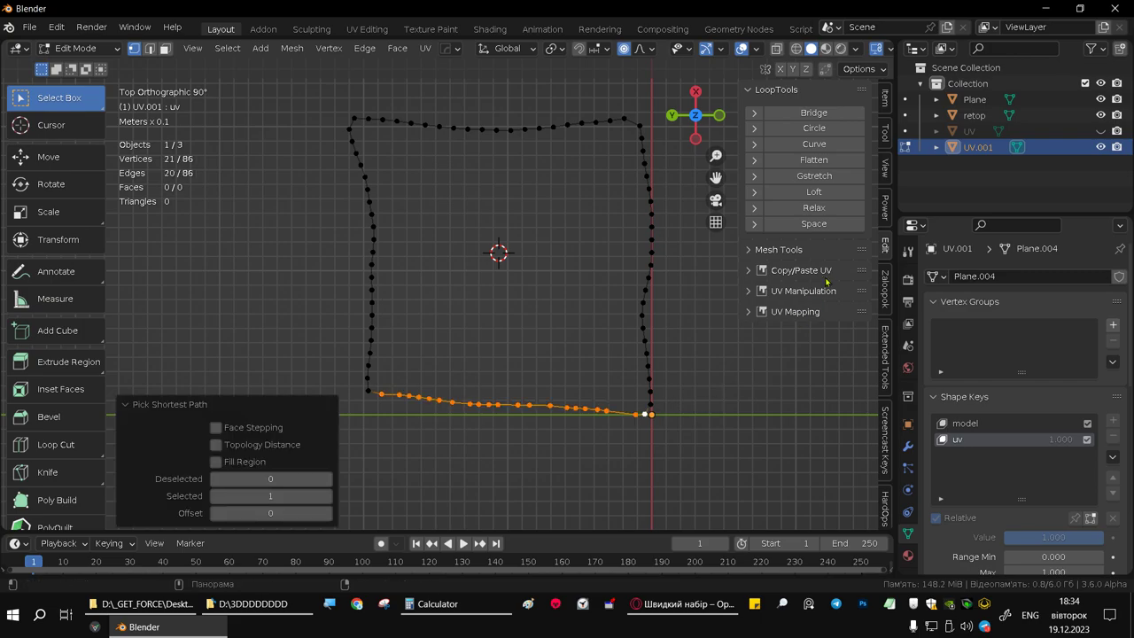
pyautogui.click(814, 224)
pyautogui.click(749, 376)
# Select all outline vertices and apply Checker Deselect with 3 deselected
pyautogui.keyDown('shift'); pyautogui.moveTo(750, 376); pyautogui.dragTo(690, 396, button='middle'); pyautogui.keyUp('shift')
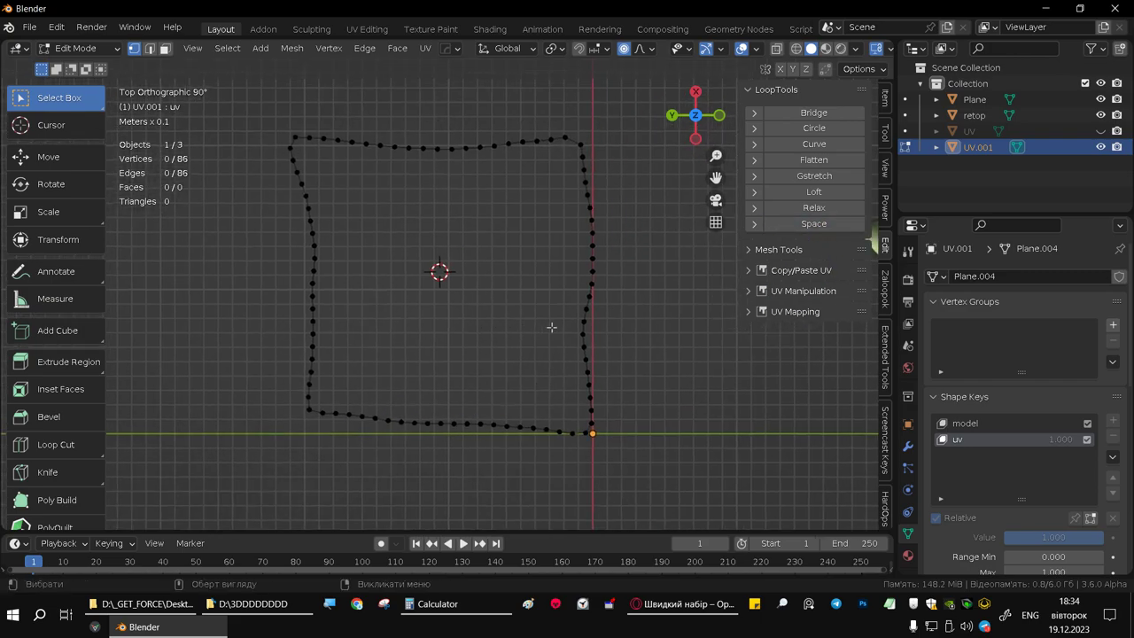
pyautogui.press('a')
pyautogui.click(229, 49)
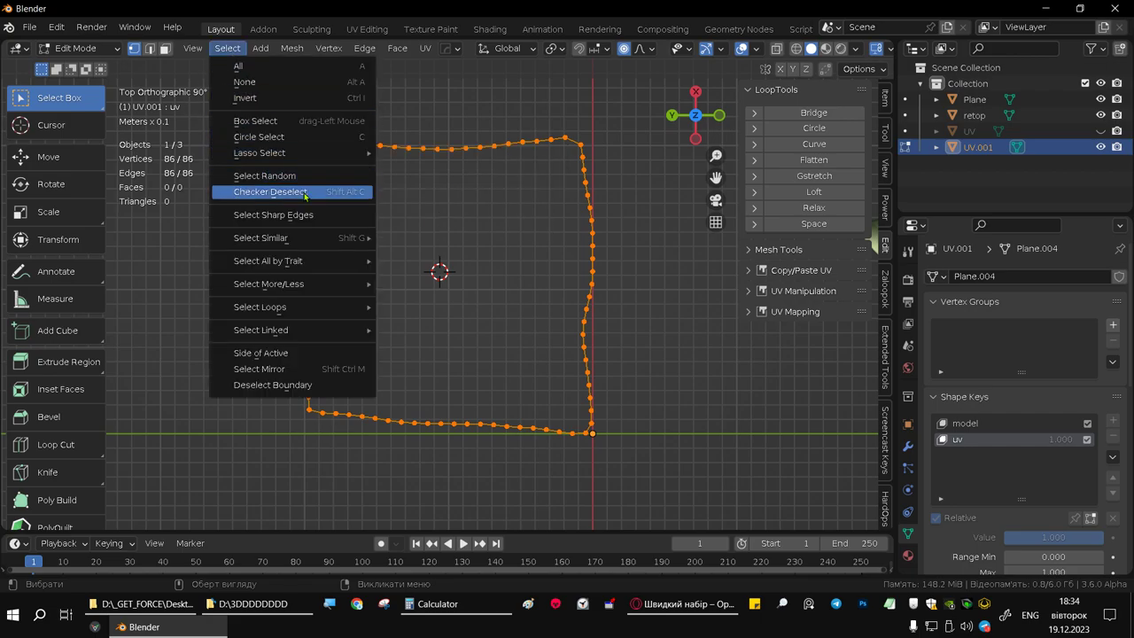
pyautogui.click(305, 197)
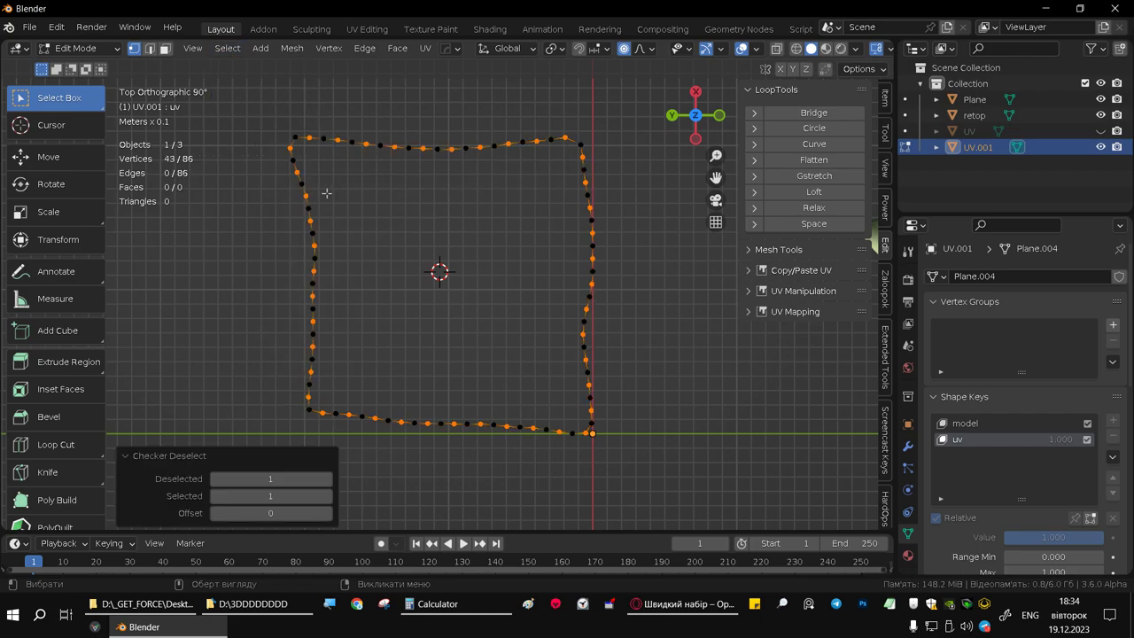
pyautogui.click(327, 479)
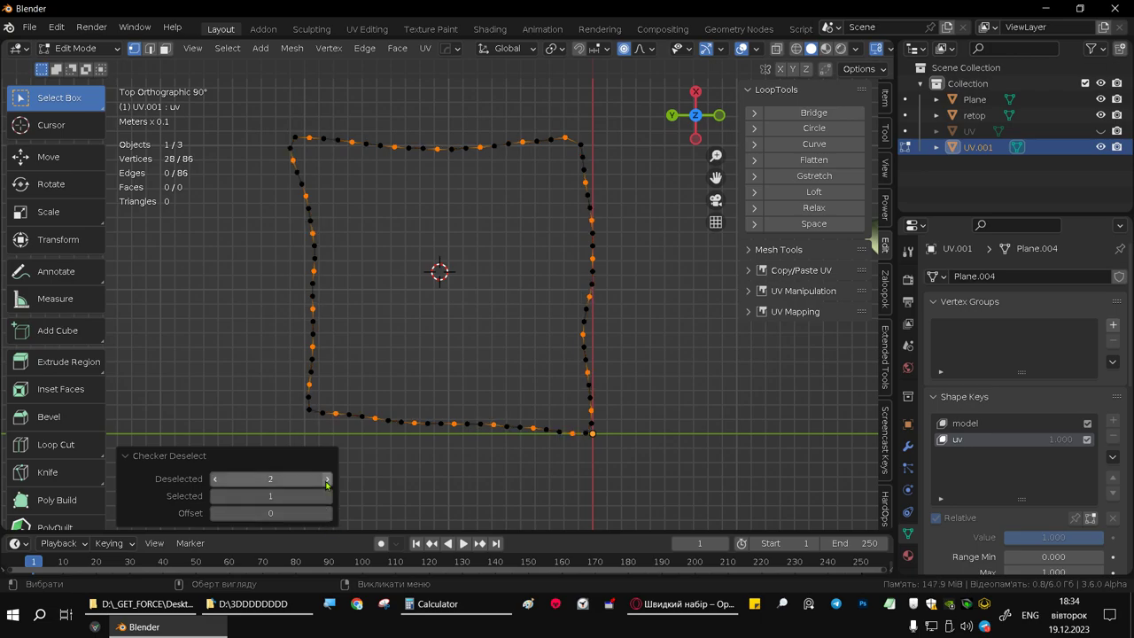
pyautogui.click(327, 480)
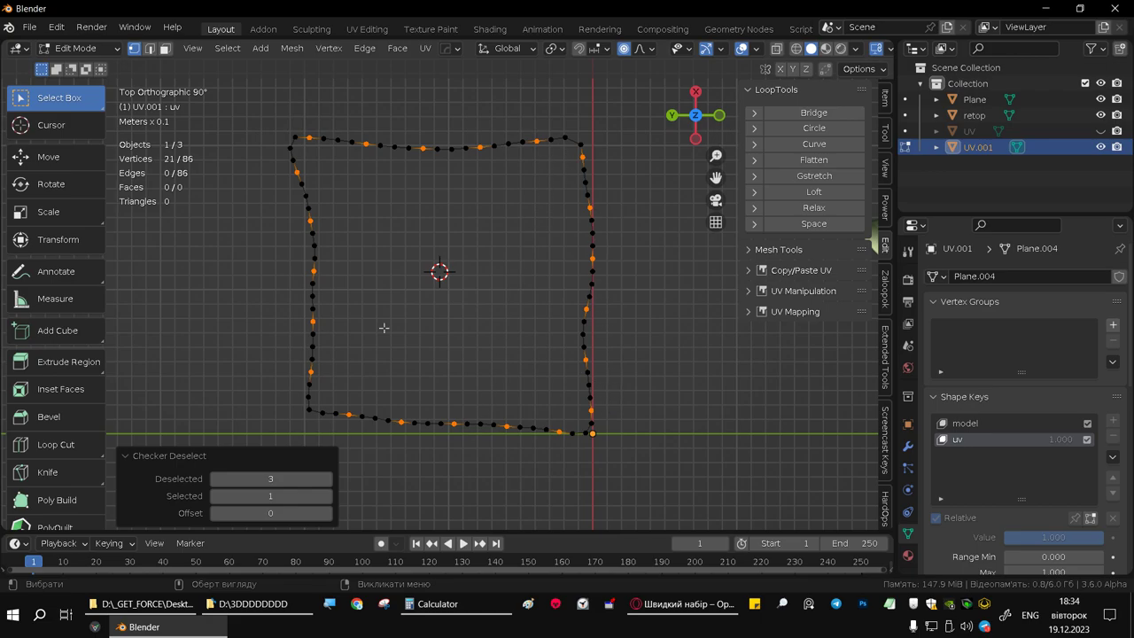
# Add the corner vertices to the selection and invert it
pyautogui.keyDown('shift'); pyautogui.click(307, 409); pyautogui.keyUp('shift')
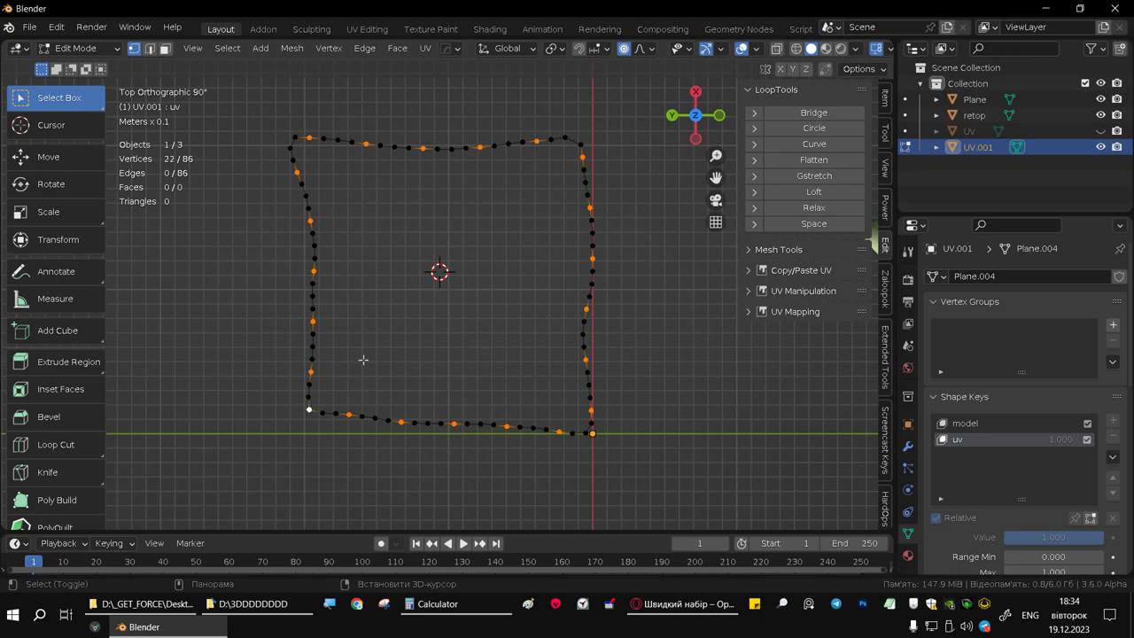
pyautogui.keyDown('shift'); pyautogui.click(294, 136); pyautogui.keyUp('shift')
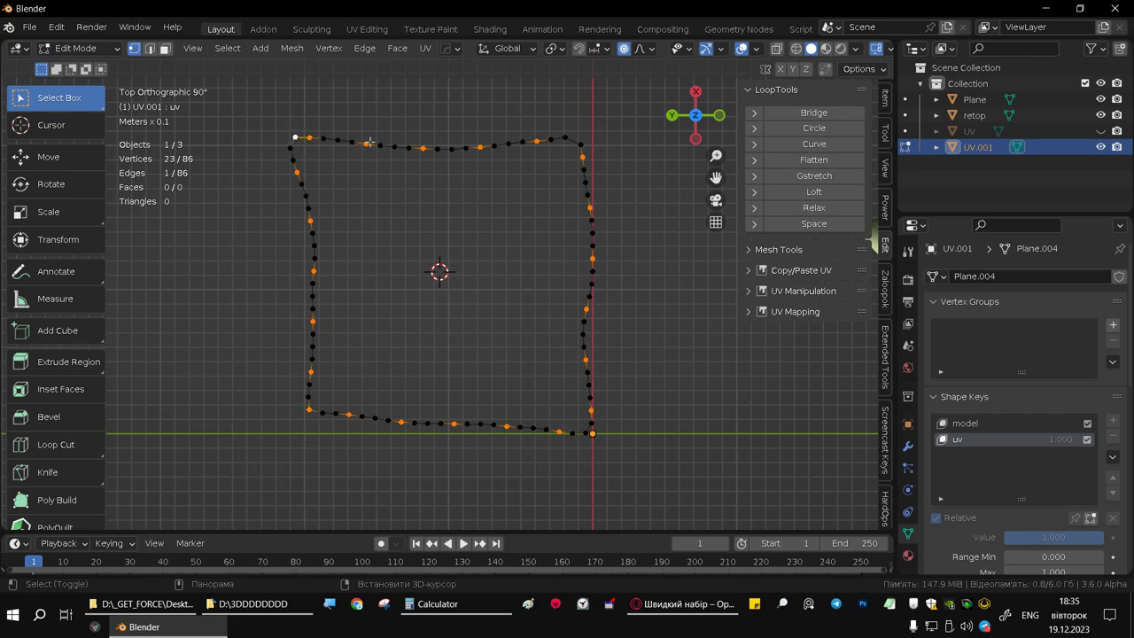
pyautogui.keyDown('shift'); pyautogui.click(582, 142); pyautogui.keyUp('shift')
pyautogui.keyDown('shift'); pyautogui.click(565, 137); pyautogui.keyUp('shift')
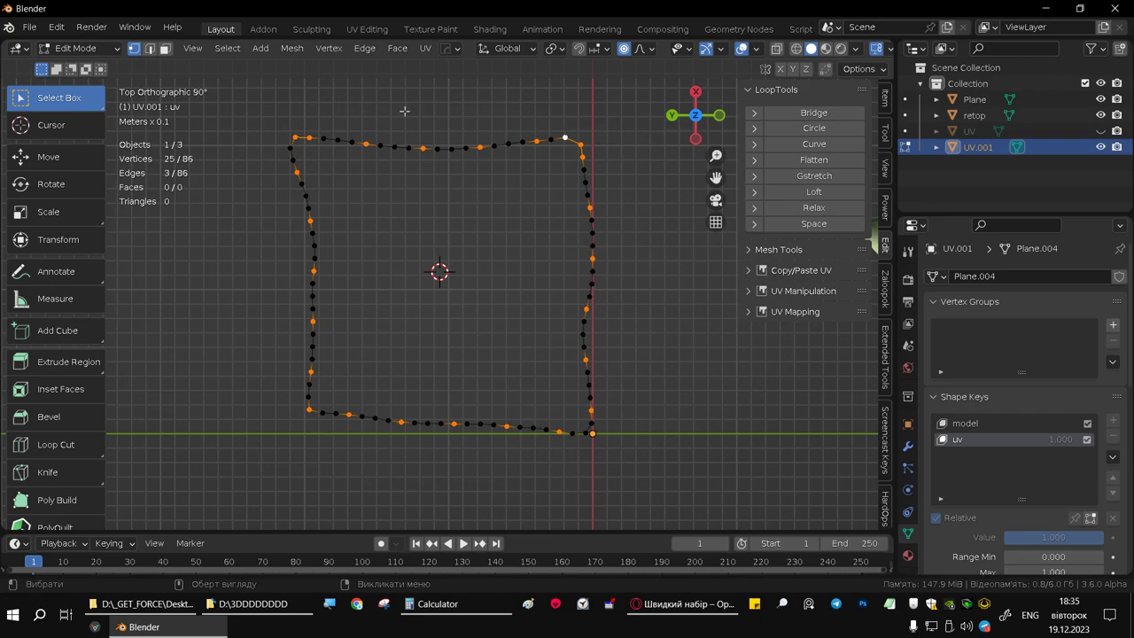
pyautogui.click(227, 48)
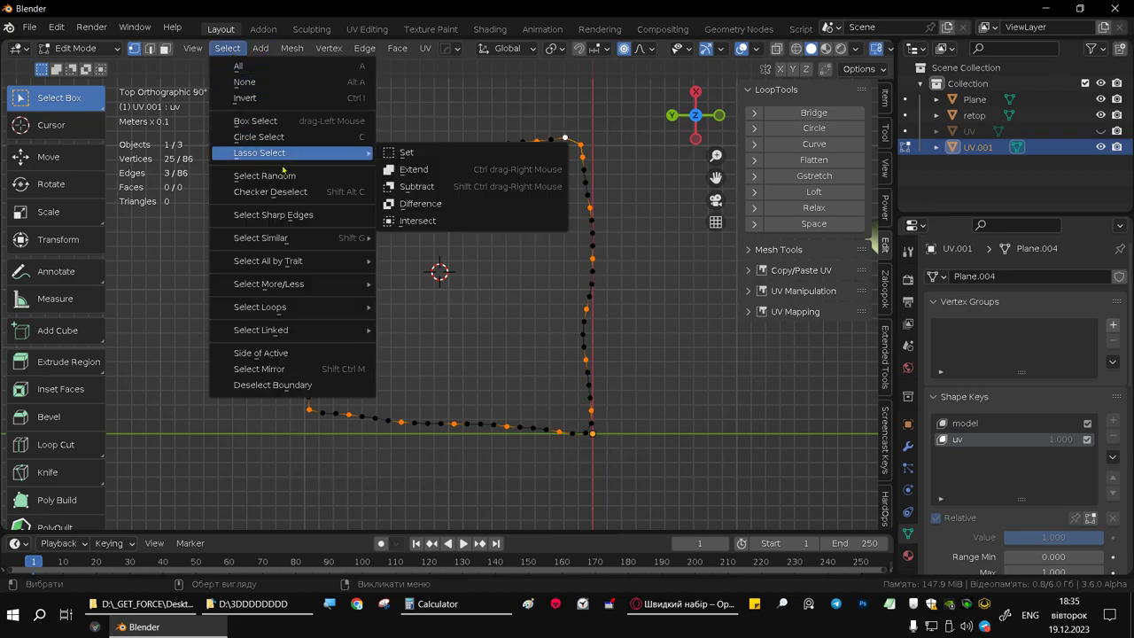
pyautogui.click(263, 98)
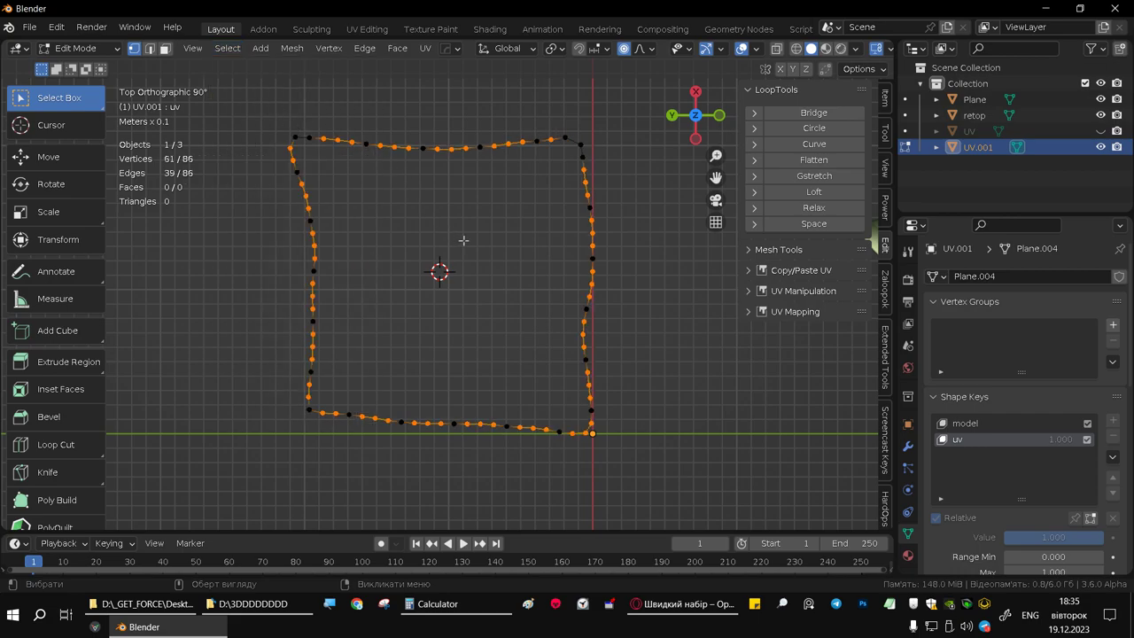
# Deselect the corner vertices and dissolve the in-between ones, leaving a 28-vertex outline
pyautogui.press('x')
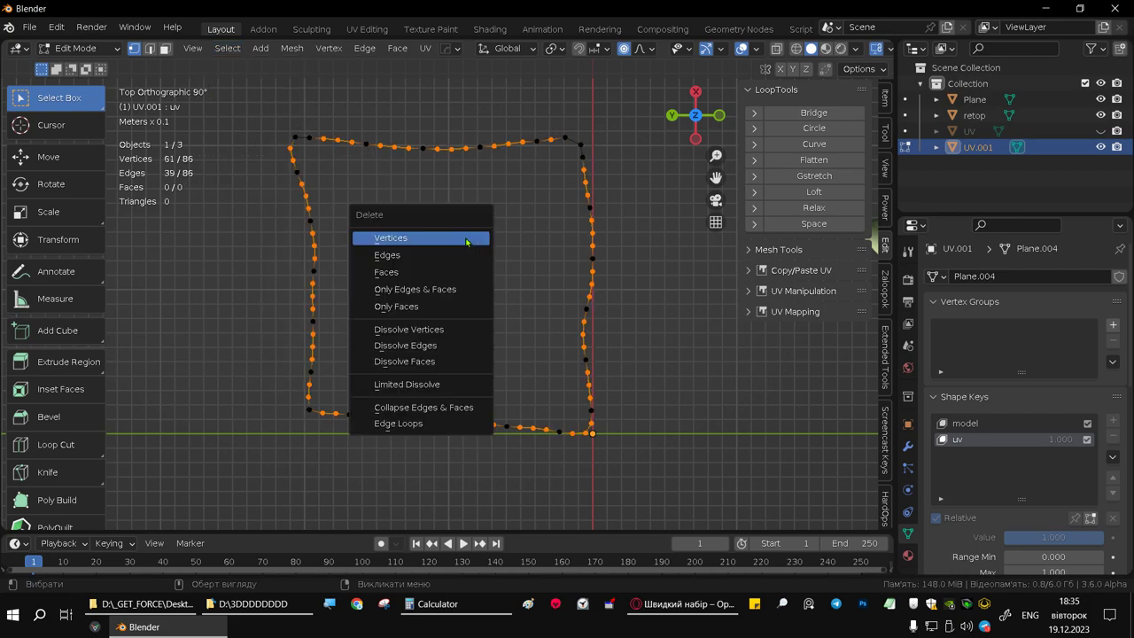
pyautogui.keyDown('shift'); pyautogui.click(292, 148); pyautogui.keyUp('shift')
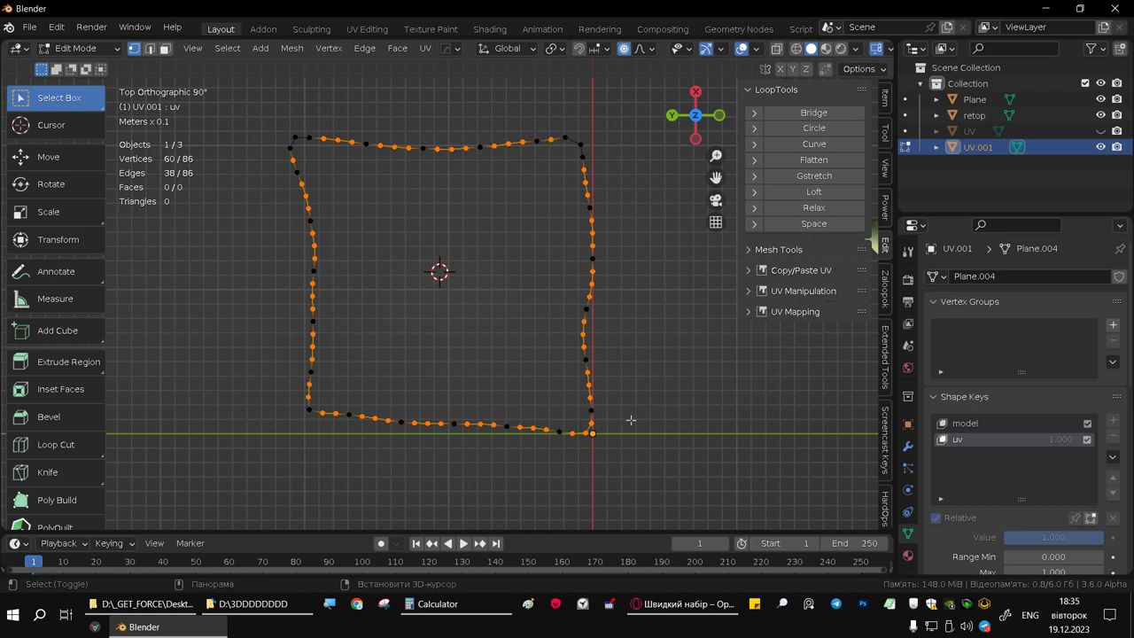
pyautogui.keyDown('shift'); pyautogui.click(583, 434); pyautogui.keyUp('shift')
pyautogui.keyDown('shift'); pyautogui.click(592, 434); pyautogui.keyUp('shift')
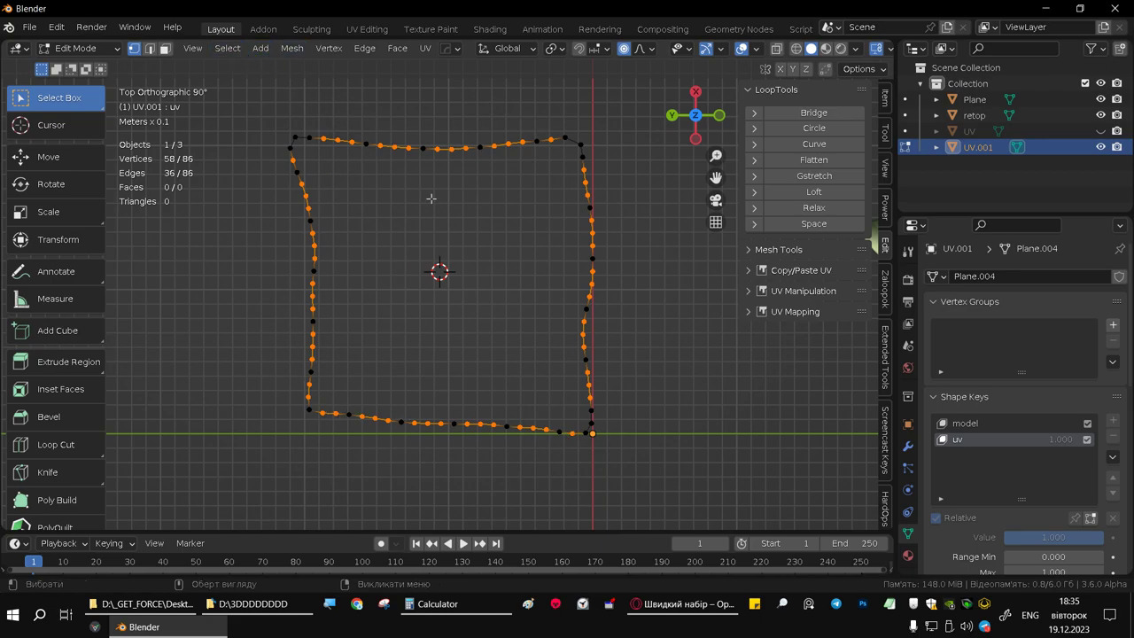
pyautogui.press('x')
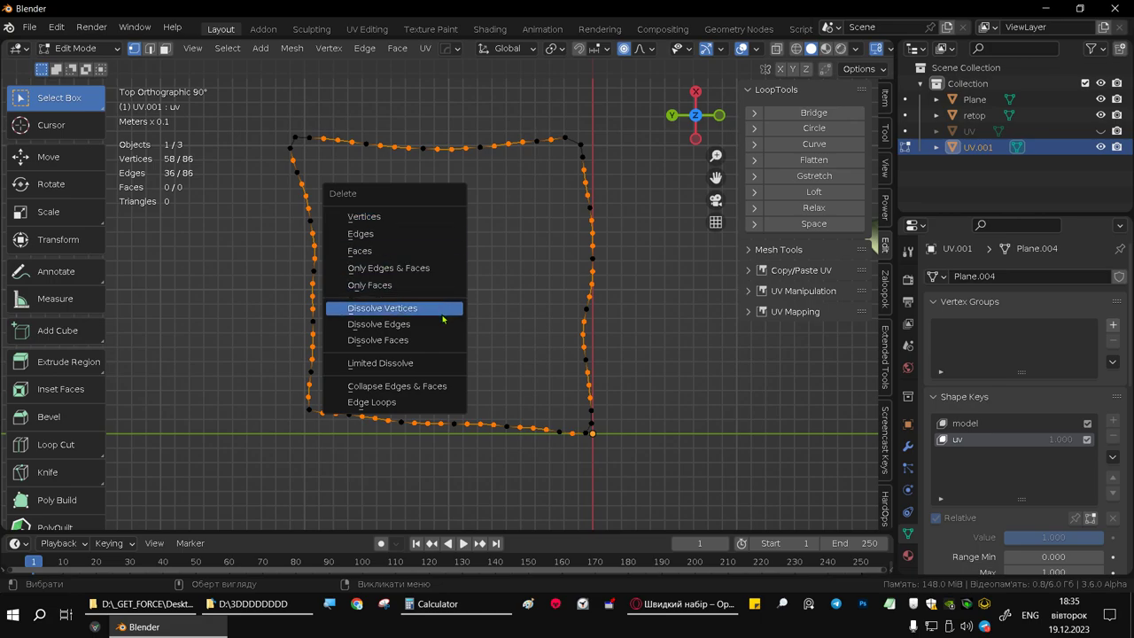
pyautogui.click(414, 312)
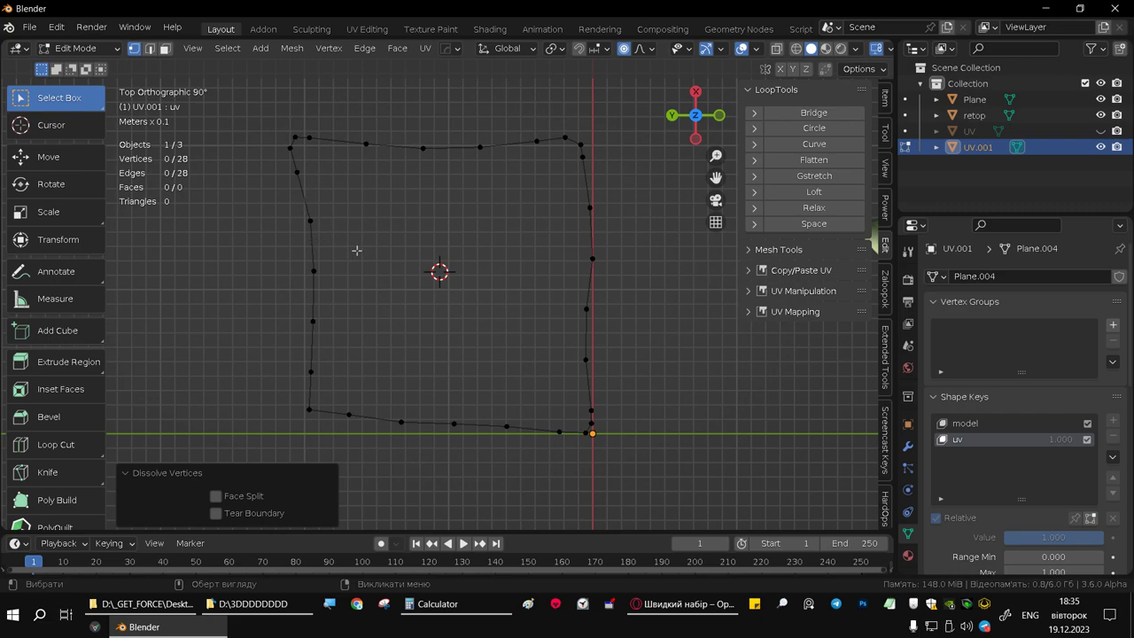
pyautogui.click(295, 137)
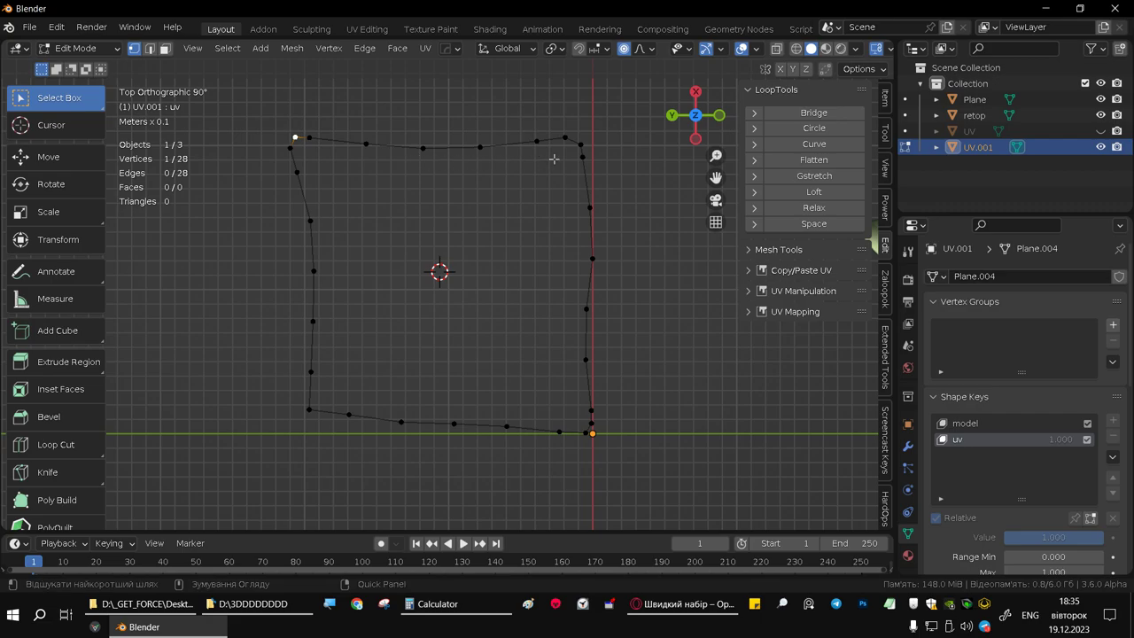
# Evenly space the vertices along the top and right edges with LoopTools Space
pyautogui.keyDown('ctrl'); pyautogui.click(566, 138); pyautogui.keyUp('ctrl')
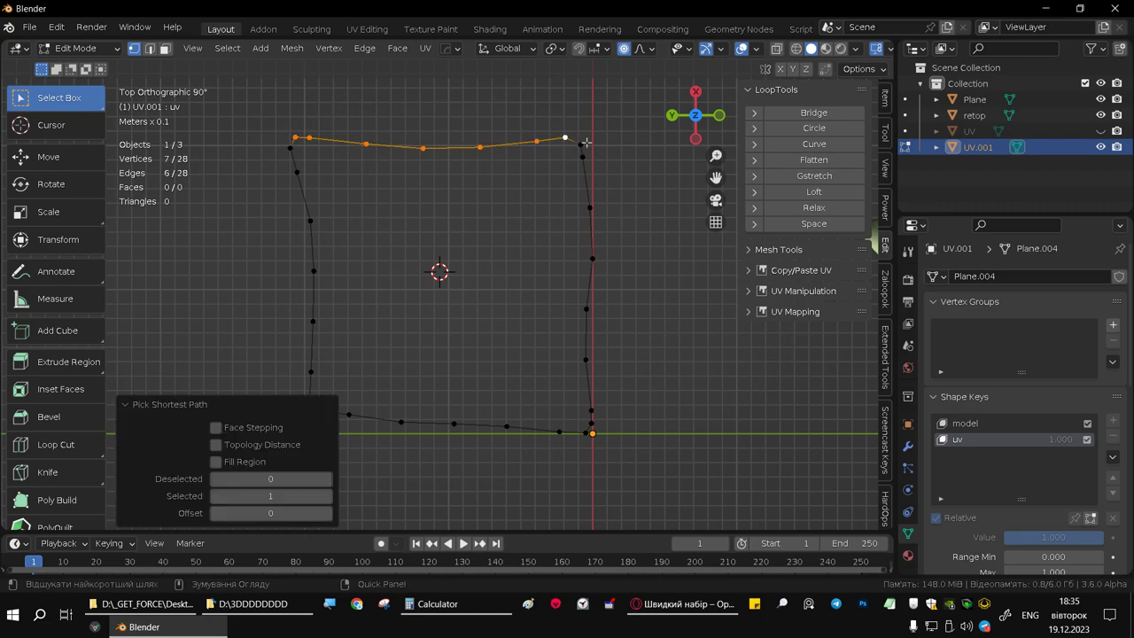
pyautogui.click(822, 224)
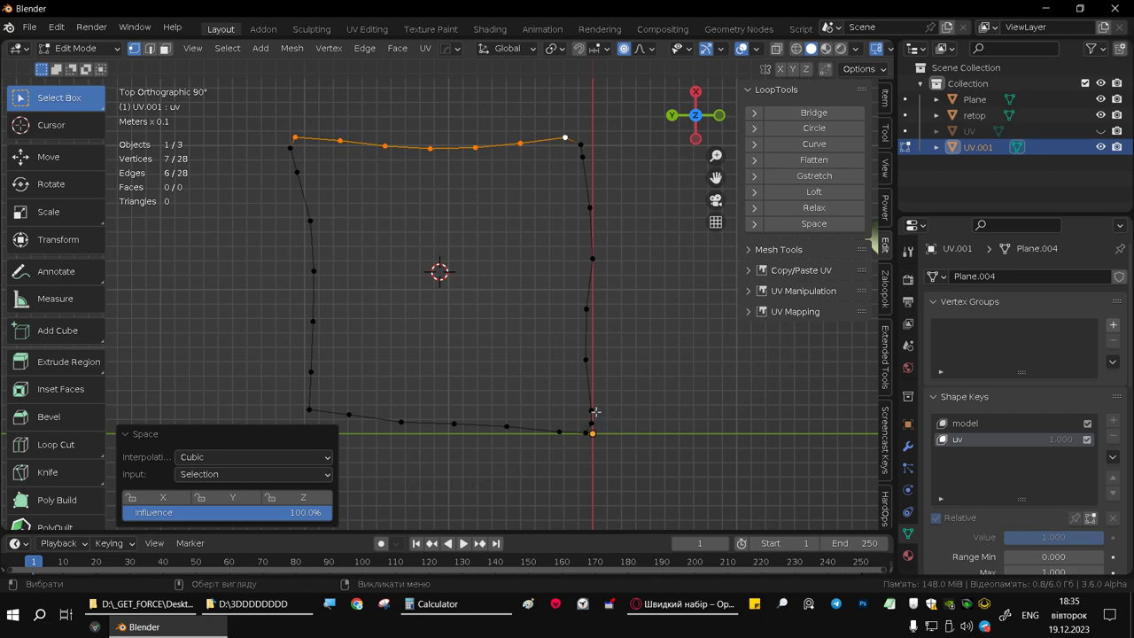
pyautogui.click(593, 421)
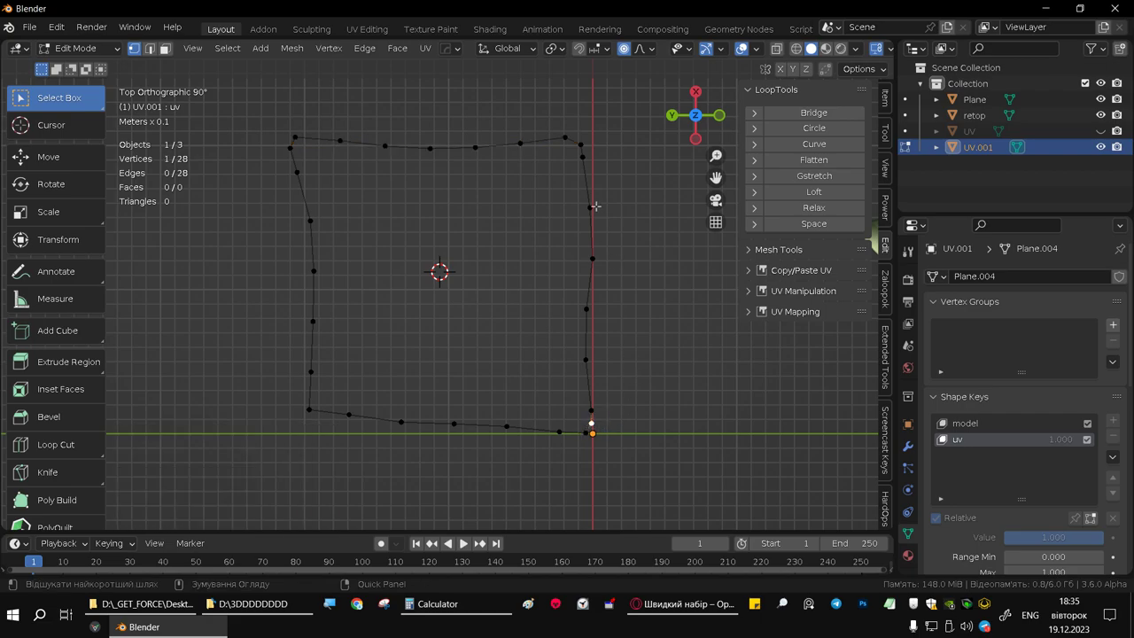
pyautogui.keyDown('ctrl'); pyautogui.click(580, 145); pyautogui.keyUp('ctrl')
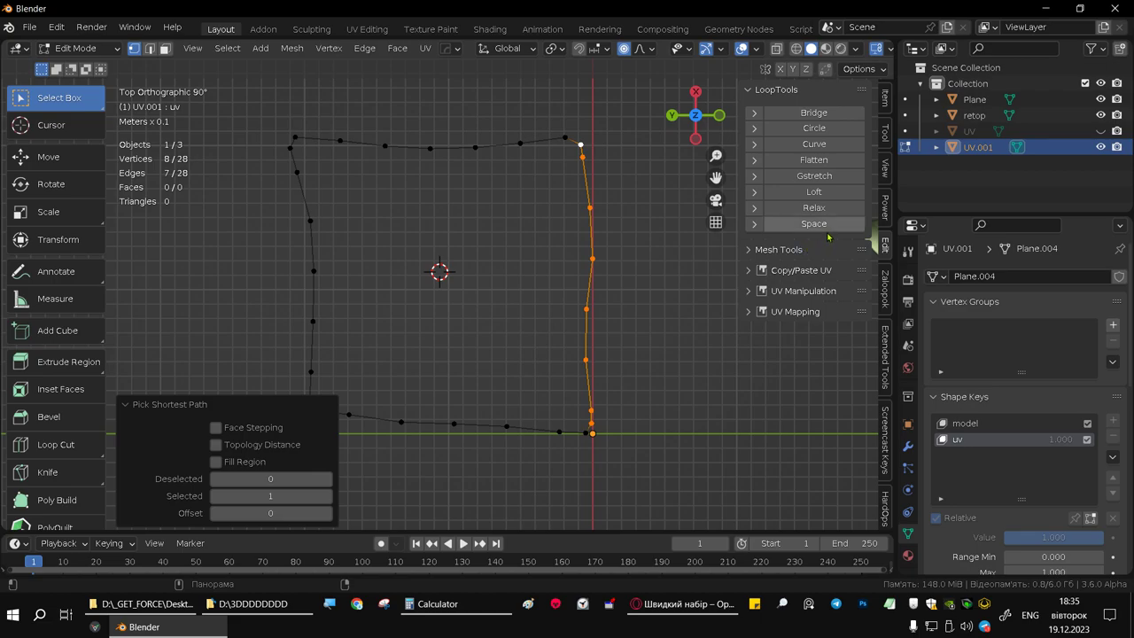
pyautogui.click(824, 225)
# Evenly space the bottom edge vertices, then select the whole outline
pyautogui.keyDown('shift'); pyautogui.moveTo(448, 387); pyautogui.dragTo(464, 358, button='middle'); pyautogui.keyUp('shift')
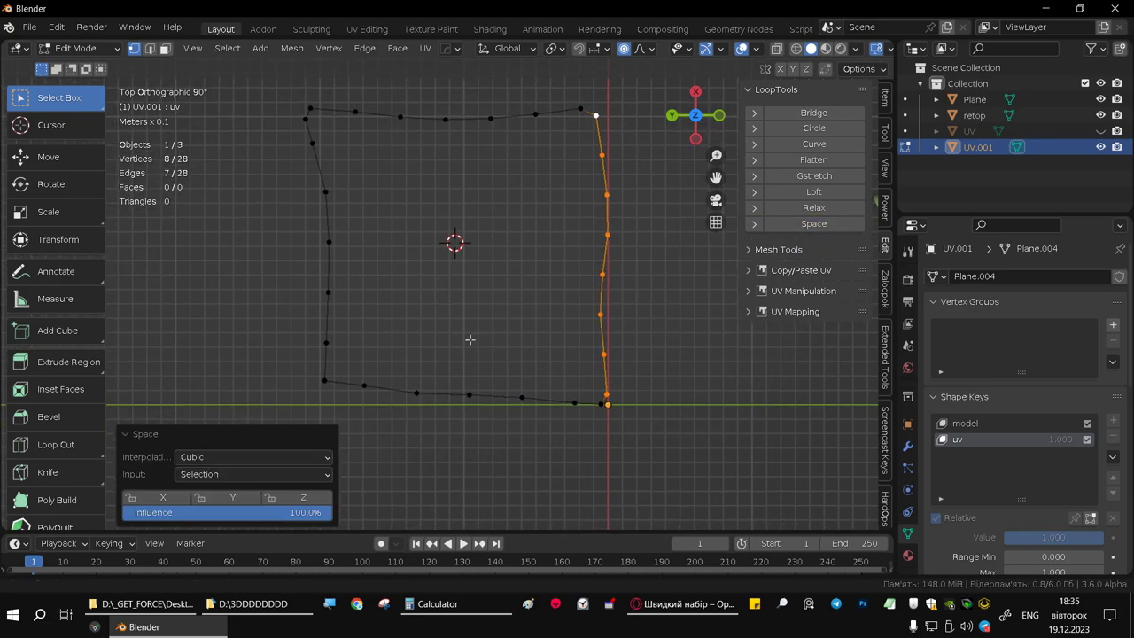
pyautogui.click(606, 404)
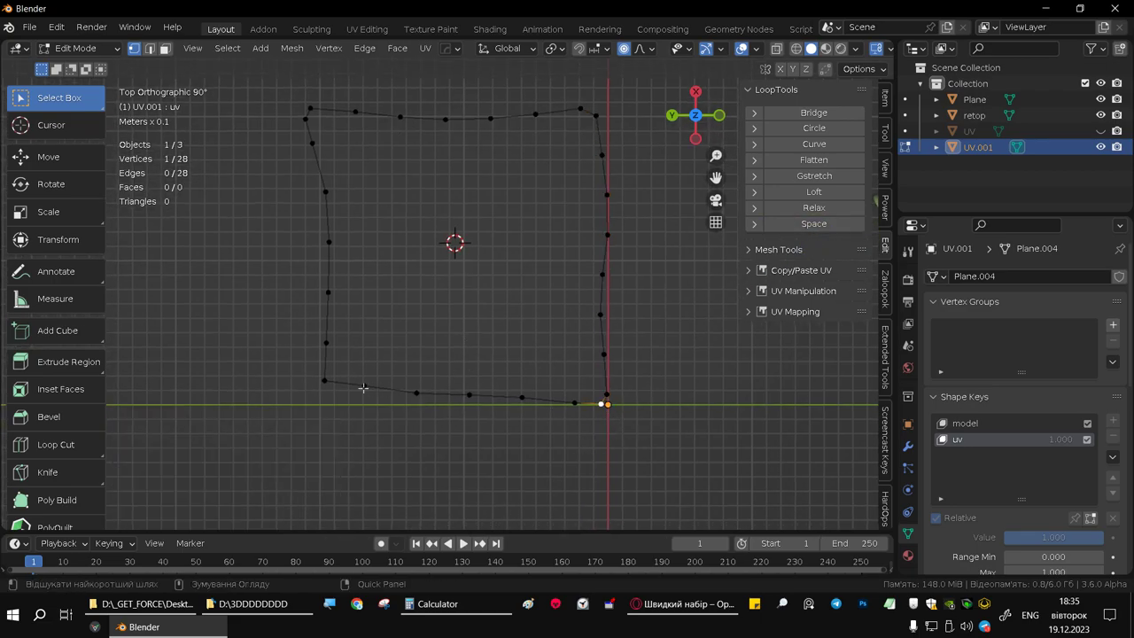
pyautogui.keyDown('ctrl'); pyautogui.click(325, 380); pyautogui.keyUp('ctrl')
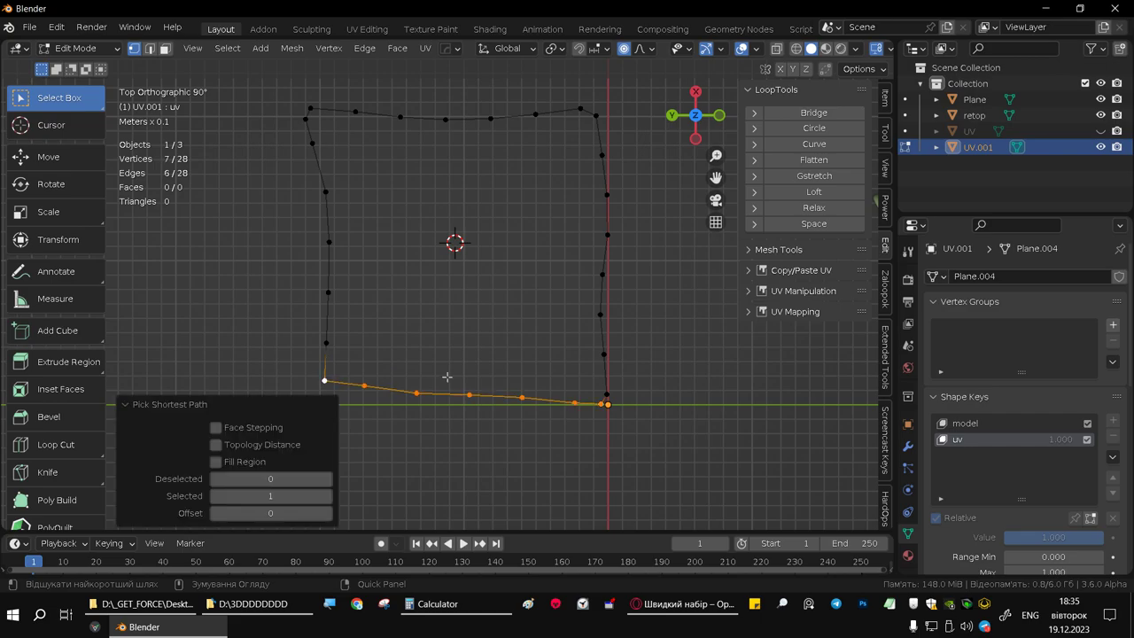
pyautogui.click(813, 223)
pyautogui.click(470, 224)
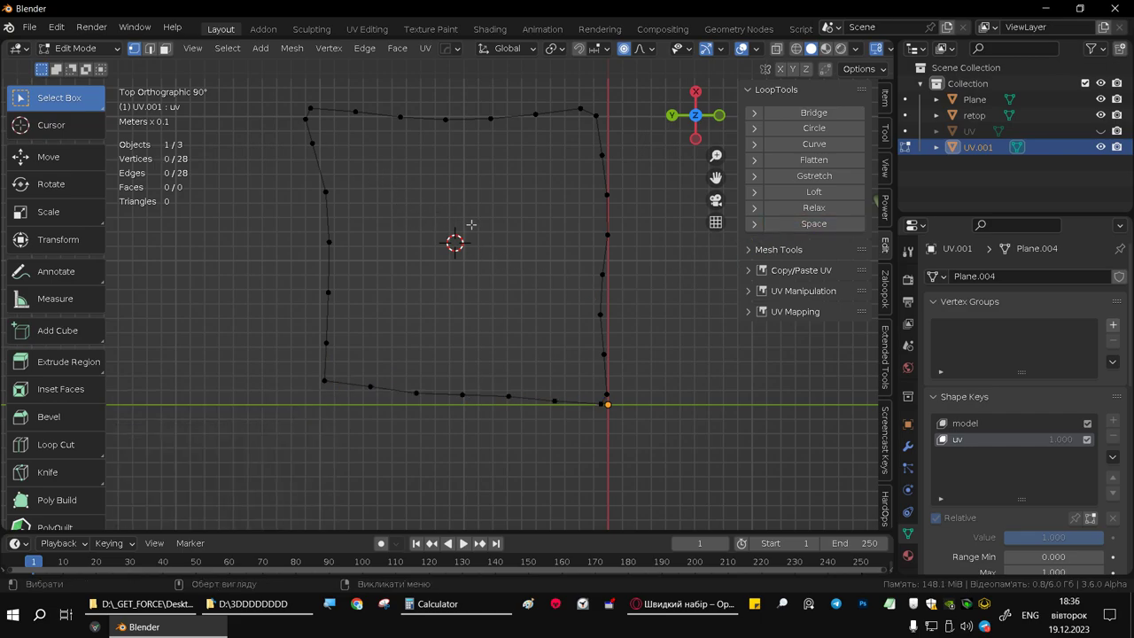
pyautogui.keyDown('shift'); pyautogui.moveTo(481, 311); pyautogui.dragTo(459, 340, button='middle'); pyautogui.keyUp('shift')
pyautogui.press('a')
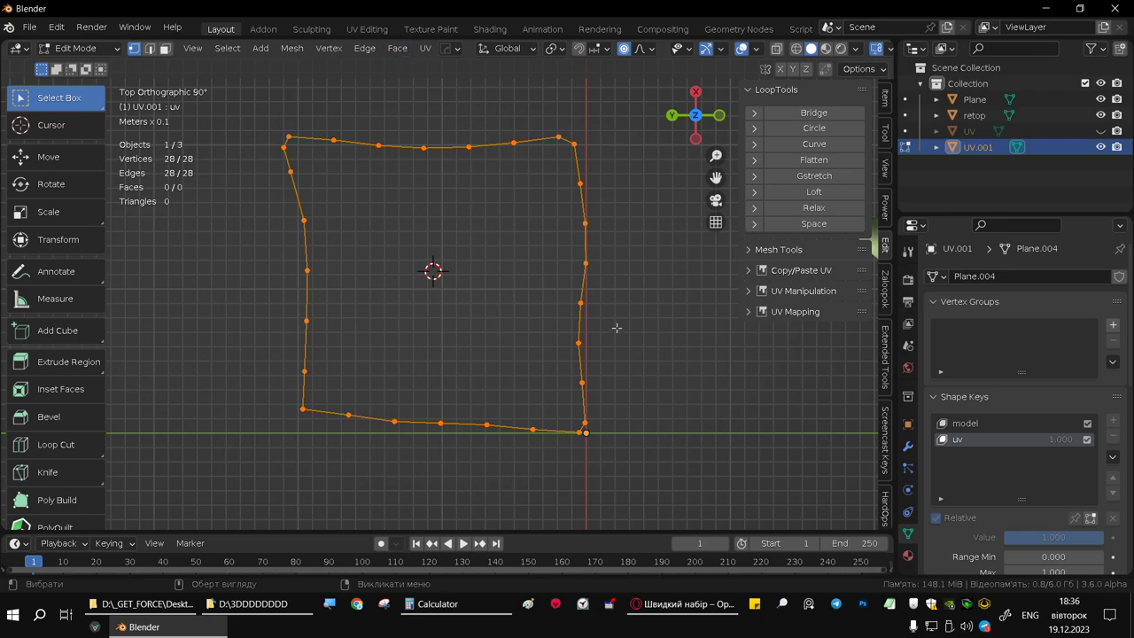
pyautogui.click(396, 49)
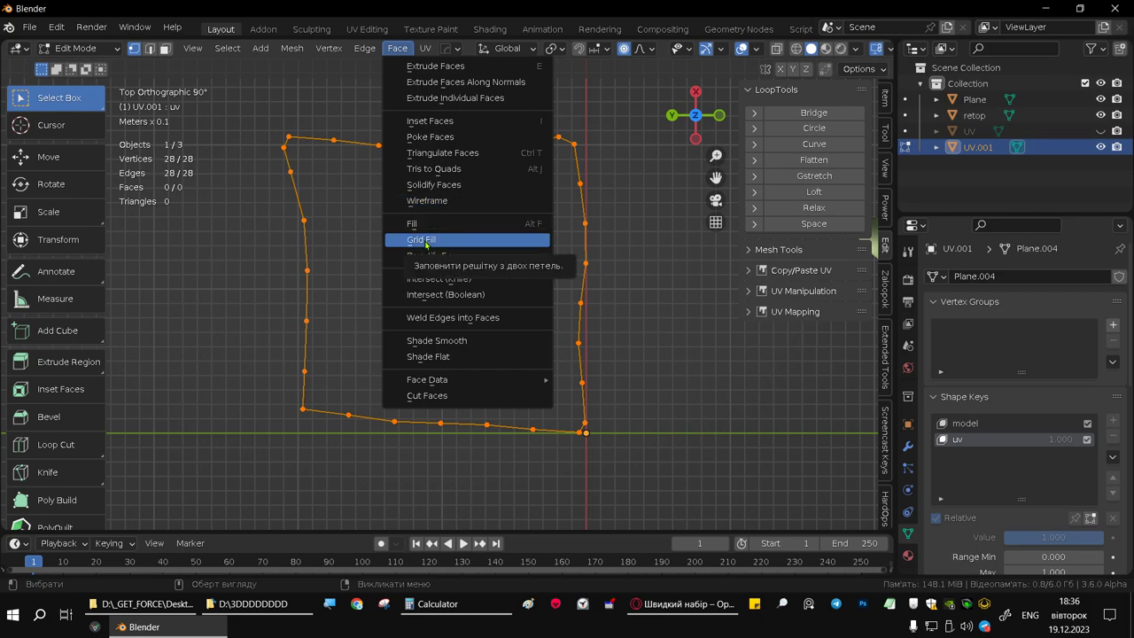
pyautogui.click(426, 243)
pyautogui.moveTo(426, 162)
pyautogui.mouseDown(button='middle')
pyautogui.moveTo(412, 134)
pyautogui.moveTo(416, 158)
pyautogui.mouseUp(button='middle')
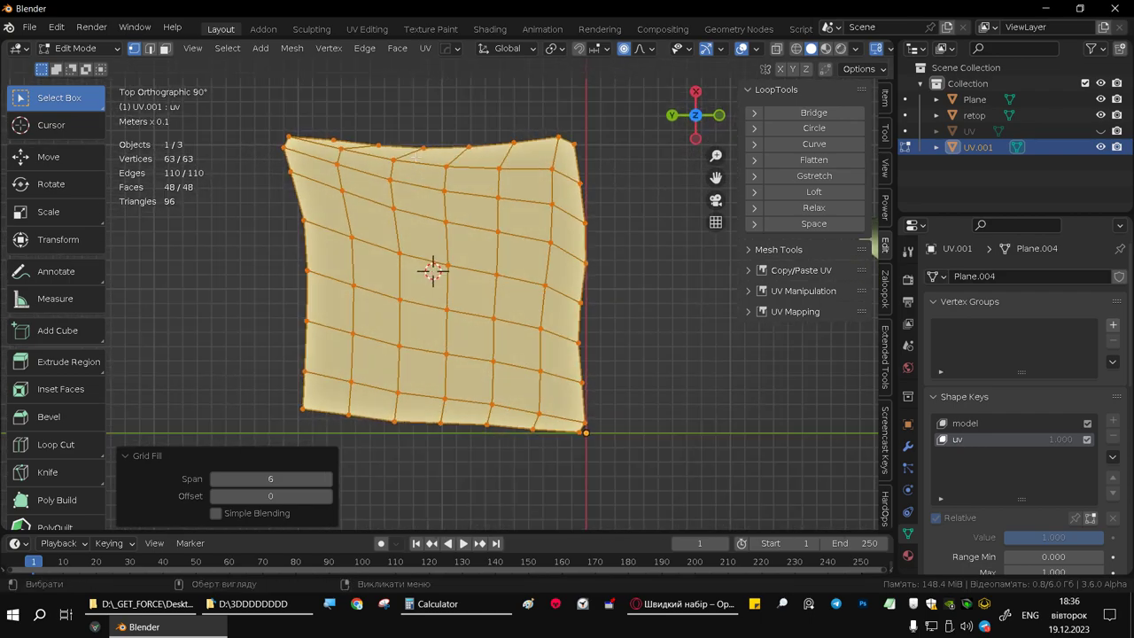
pyautogui.press('shift')
pyautogui.keyDown('shift'); pyautogui.moveTo(480, 231); pyautogui.dragTo(479, 214, button='middle'); pyautogui.keyUp('shift')
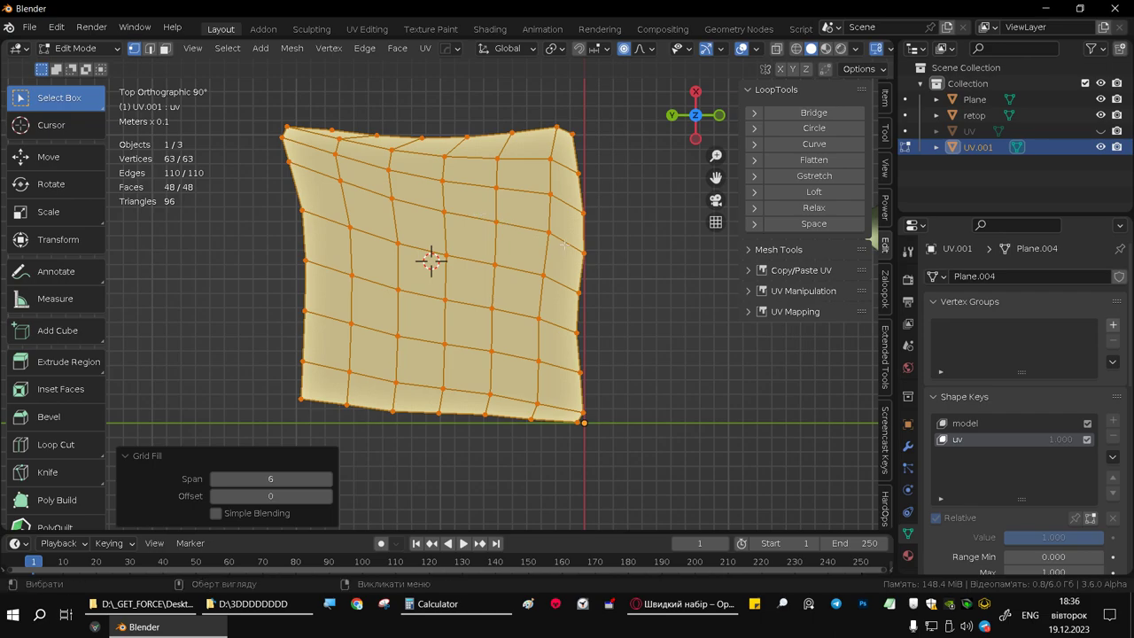
pyautogui.hotkey('ctrl', 'z')
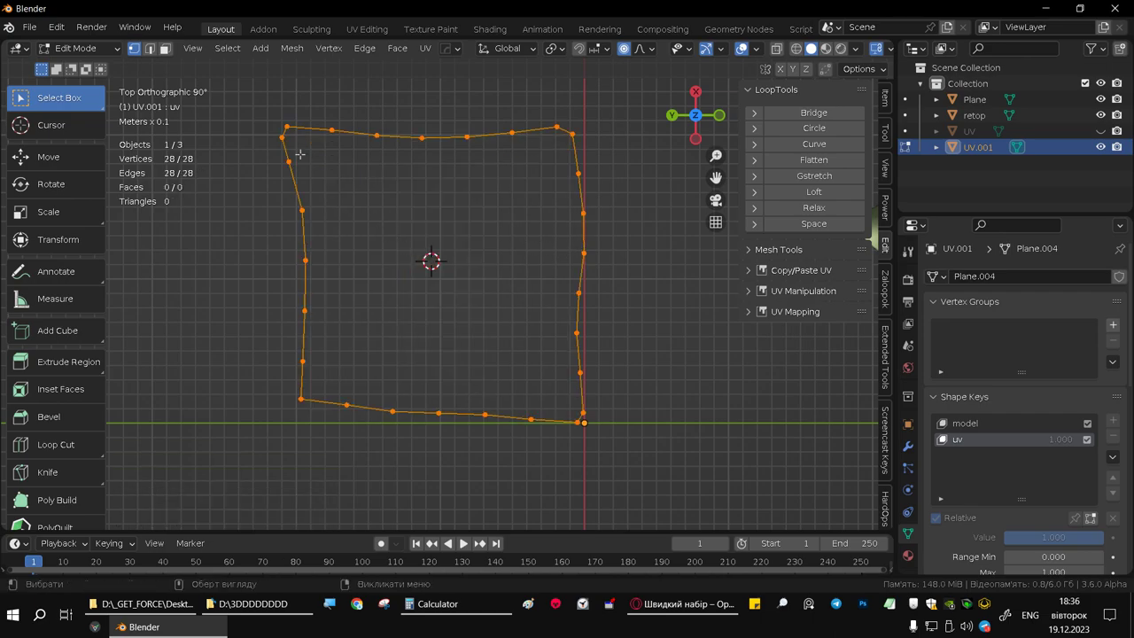
pyautogui.click(281, 136)
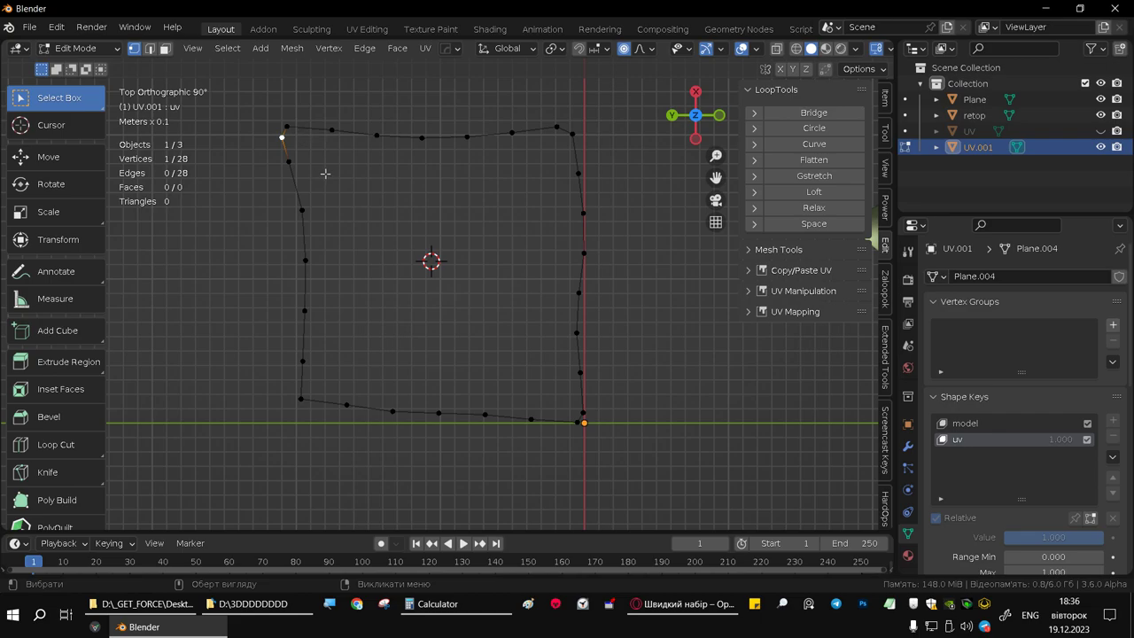
pyautogui.keyDown('ctrl'); pyautogui.click(303, 359); pyautogui.keyUp('ctrl')
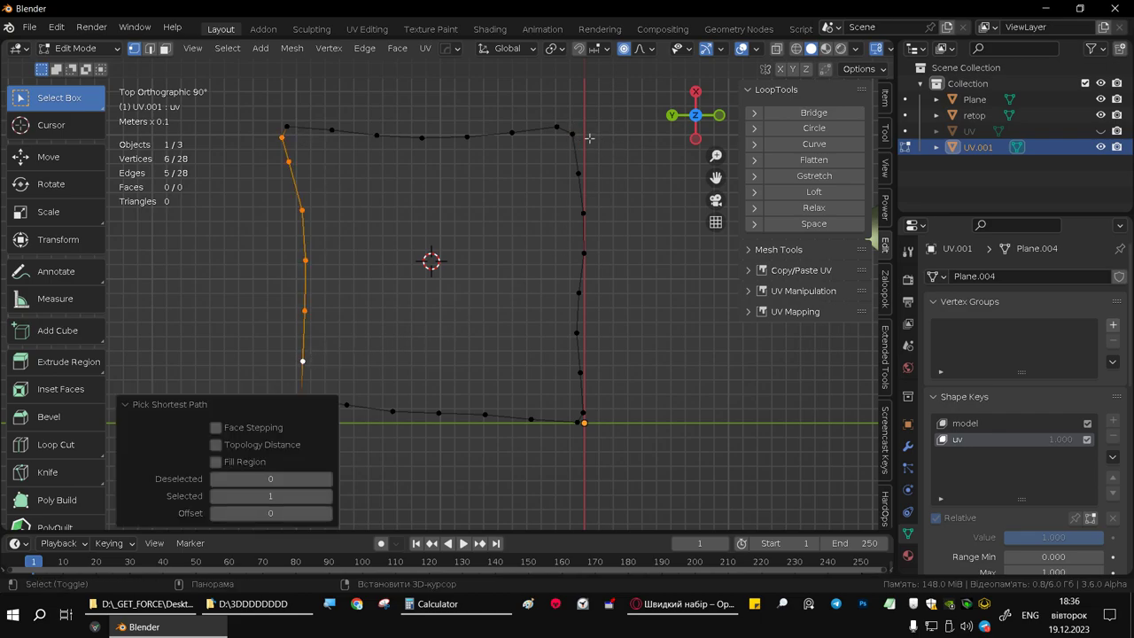
pyautogui.keyDown('shift'); pyautogui.click(574, 134); pyautogui.keyUp('shift')
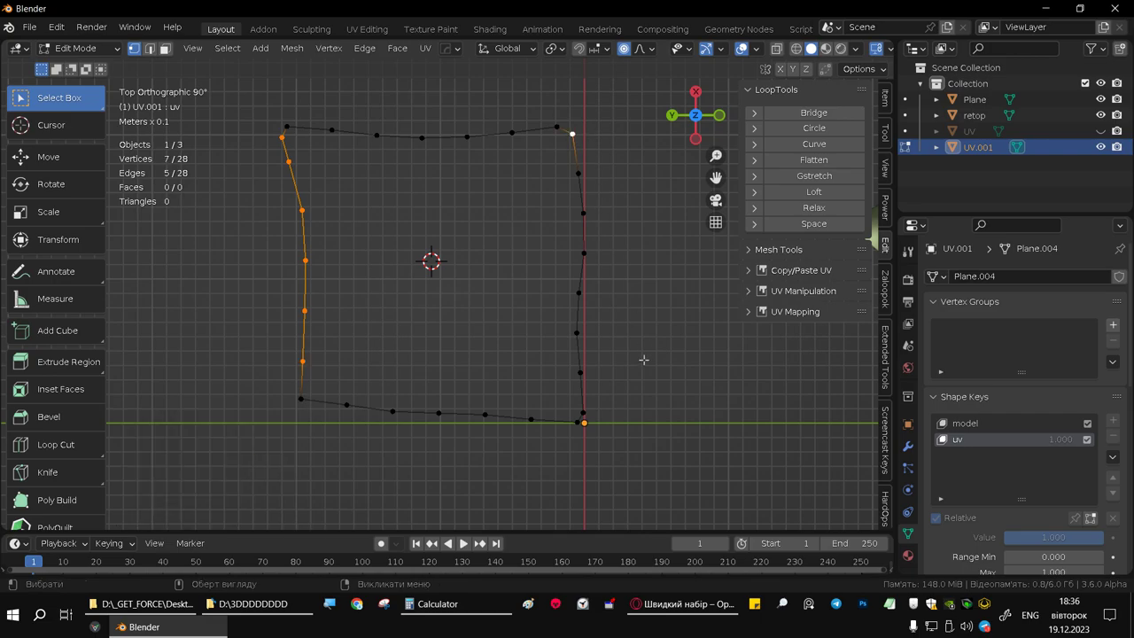
pyautogui.keyDown('ctrl'); pyautogui.click(589, 414); pyautogui.keyUp('ctrl')
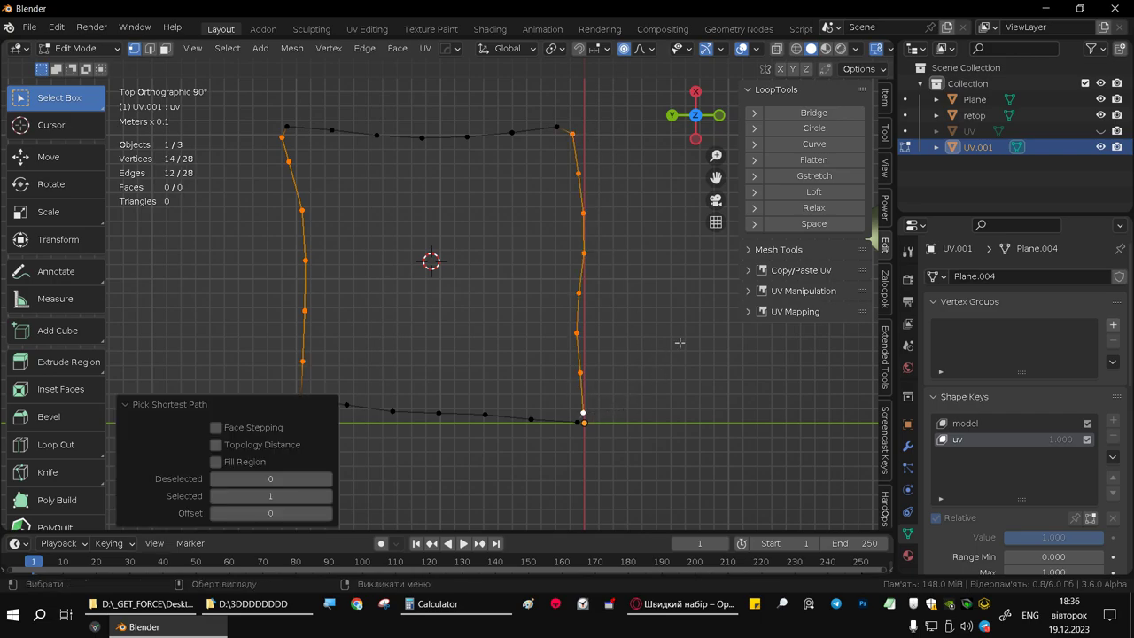
pyautogui.click(813, 114)
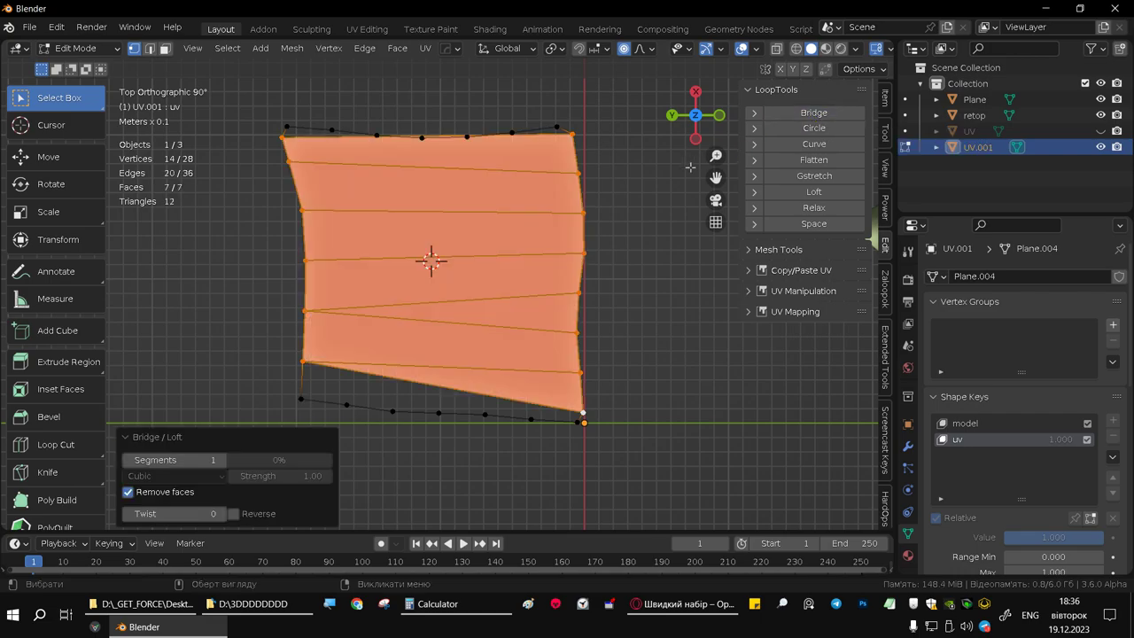
pyautogui.hotkey('ctrl', 'z')
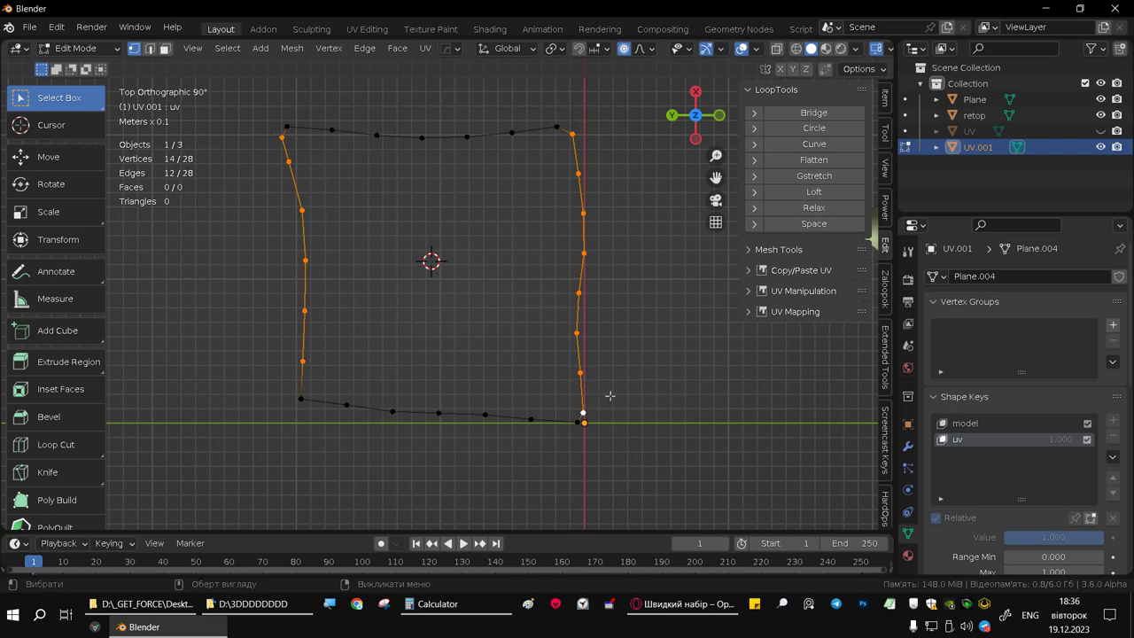
pyautogui.keyDown('shift'); pyautogui.click(583, 409); pyautogui.keyUp('shift')
pyautogui.click(815, 113)
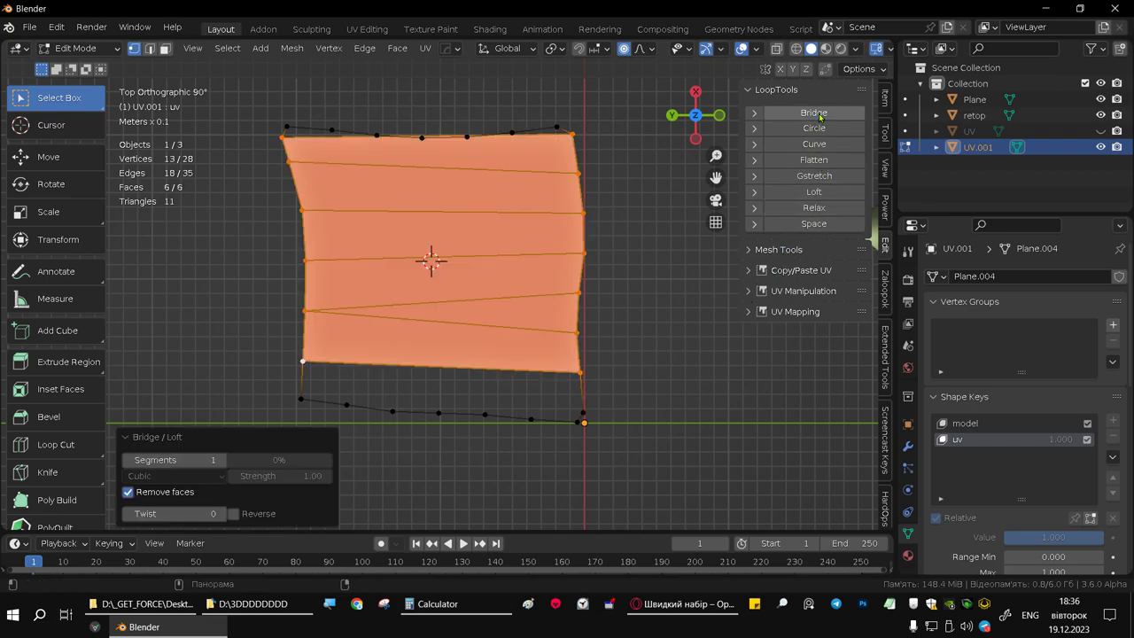
pyautogui.moveTo(525, 165)
pyautogui.mouseDown(button='middle')
pyautogui.moveTo(407, 159)
pyautogui.moveTo(510, 172)
pyautogui.moveTo(499, 181)
pyautogui.mouseUp(button='middle')
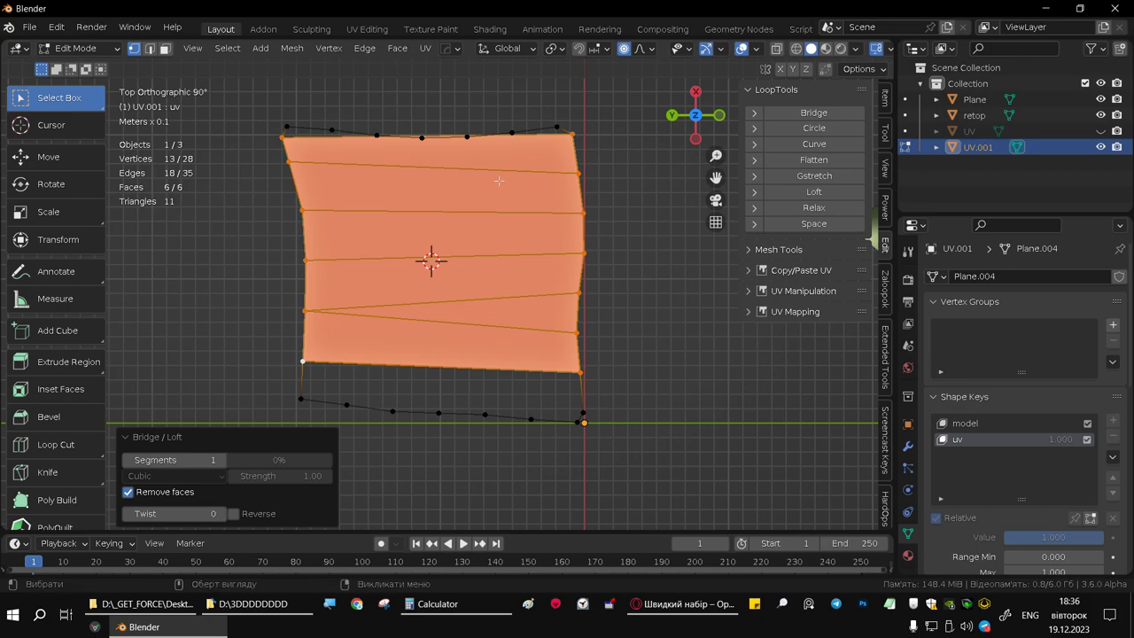
pyautogui.hotkey('ctrl', 'z')
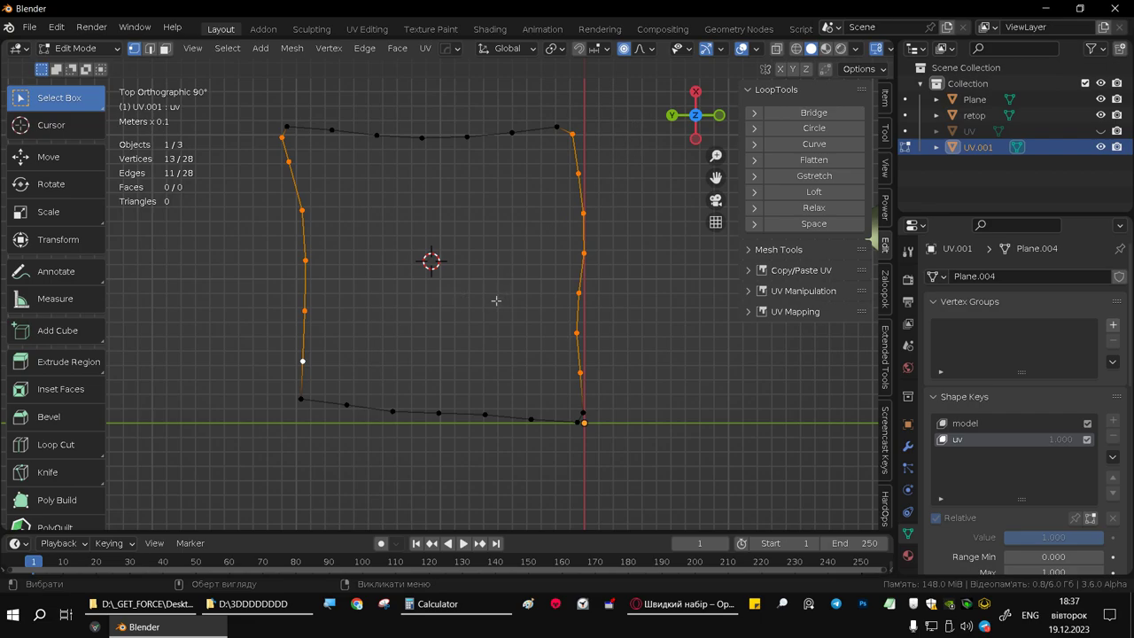
pyautogui.hotkey('ctrl', 'r')
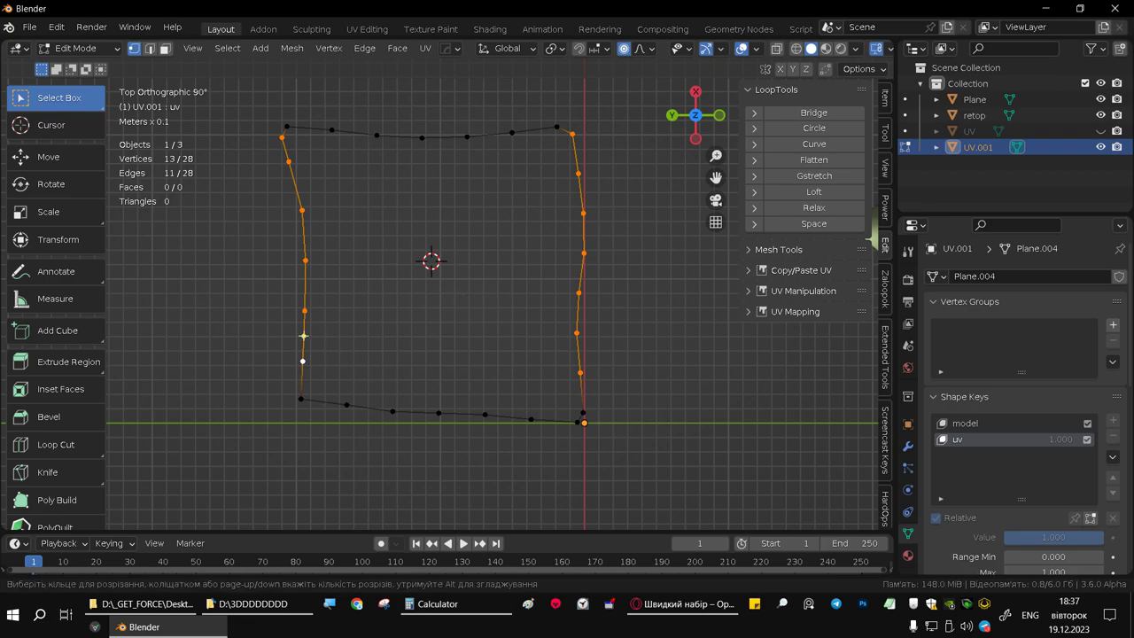
# Add a vertex on the left edge with a loop cut and evenly space the left edge
pyautogui.click(303, 336)
pyautogui.rightClick(305, 336)
pyautogui.click(414, 324)
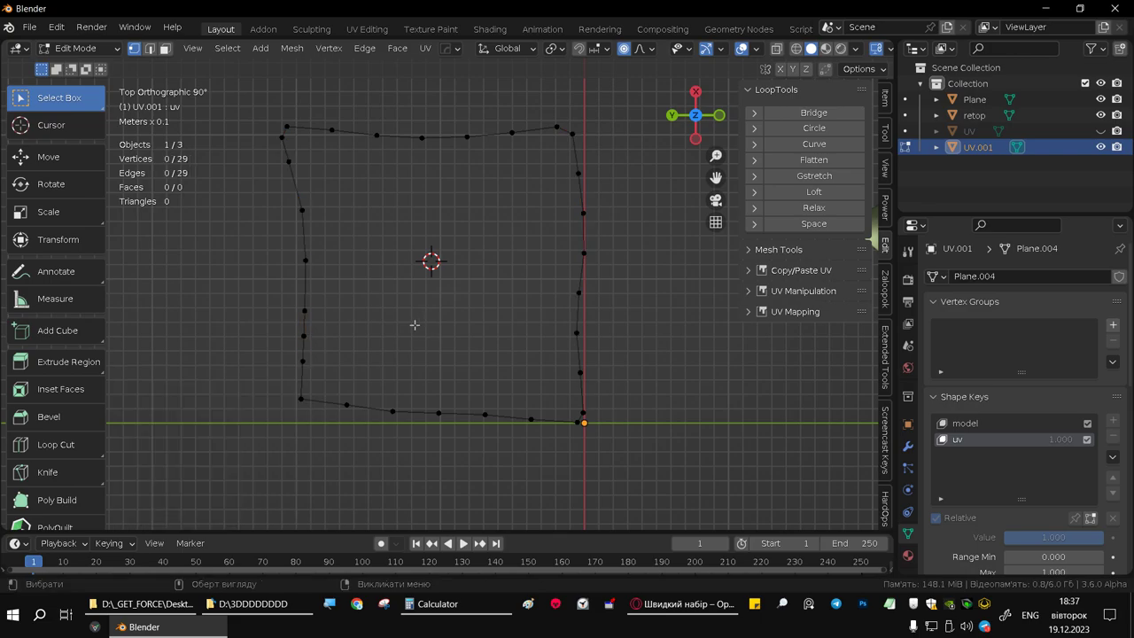
pyautogui.click(301, 399)
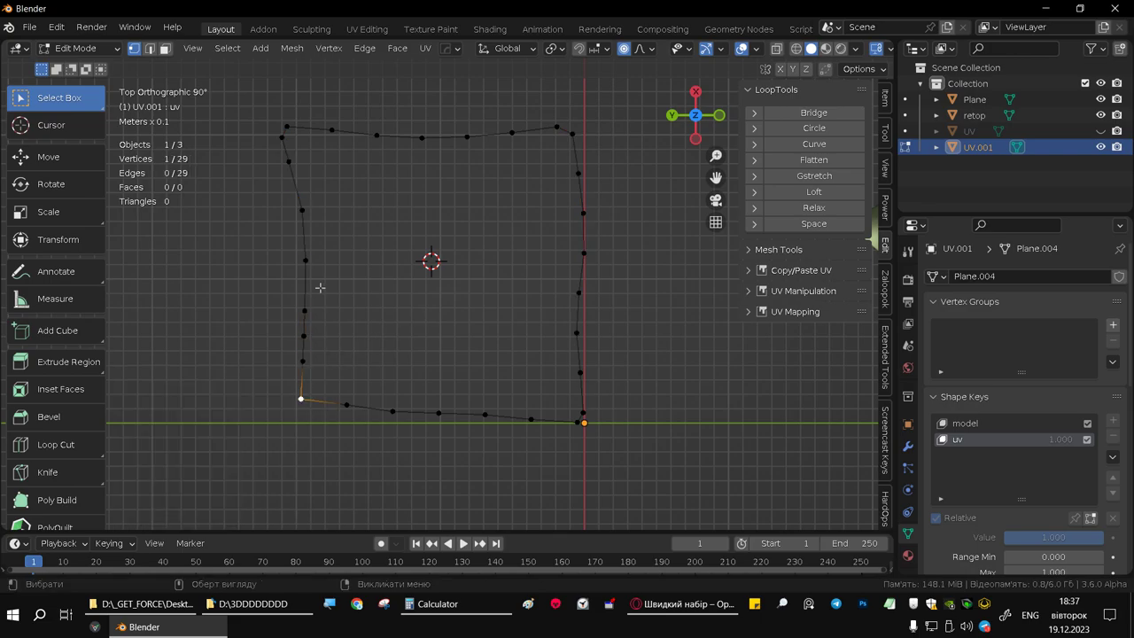
pyautogui.keyDown('ctrl'); pyautogui.click(282, 137); pyautogui.keyUp('ctrl')
pyautogui.click(802, 224)
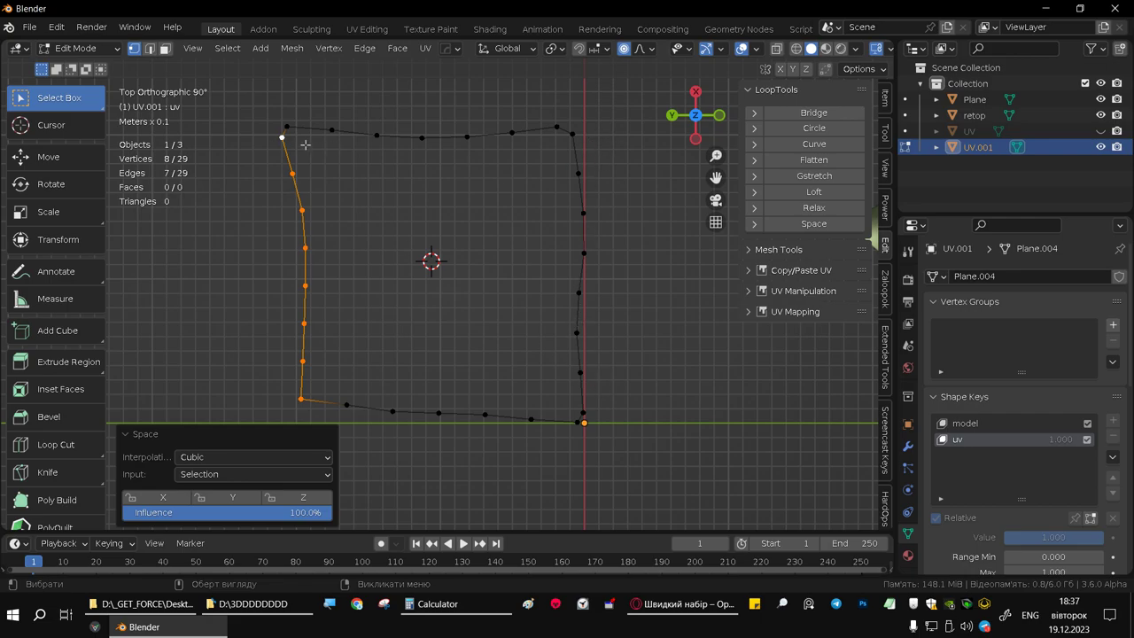
# Bridge the left and right edge chains into a five-face strip
pyautogui.click(302, 360)
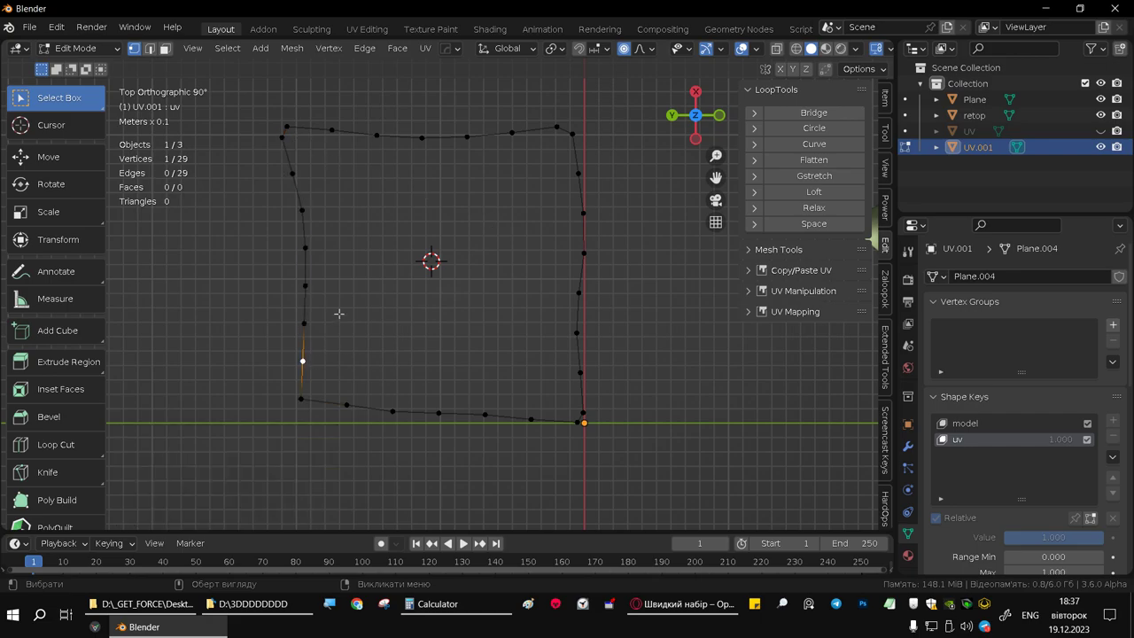
pyautogui.keyDown('ctrl'); pyautogui.click(292, 173); pyautogui.keyUp('ctrl')
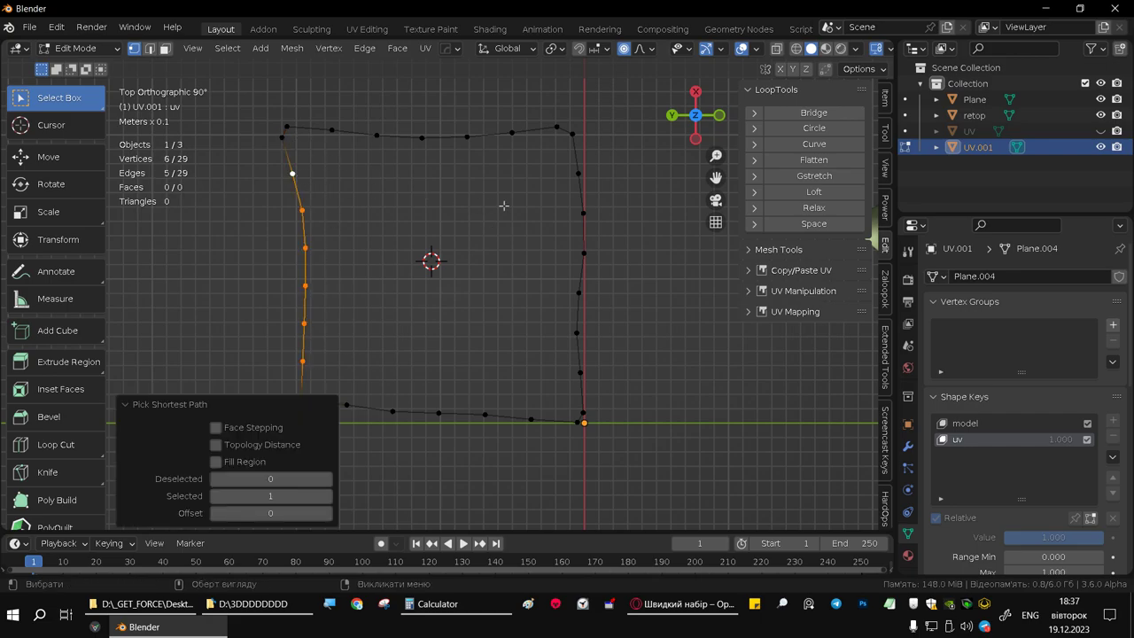
pyautogui.keyDown('shift'); pyautogui.click(579, 173); pyautogui.keyUp('shift')
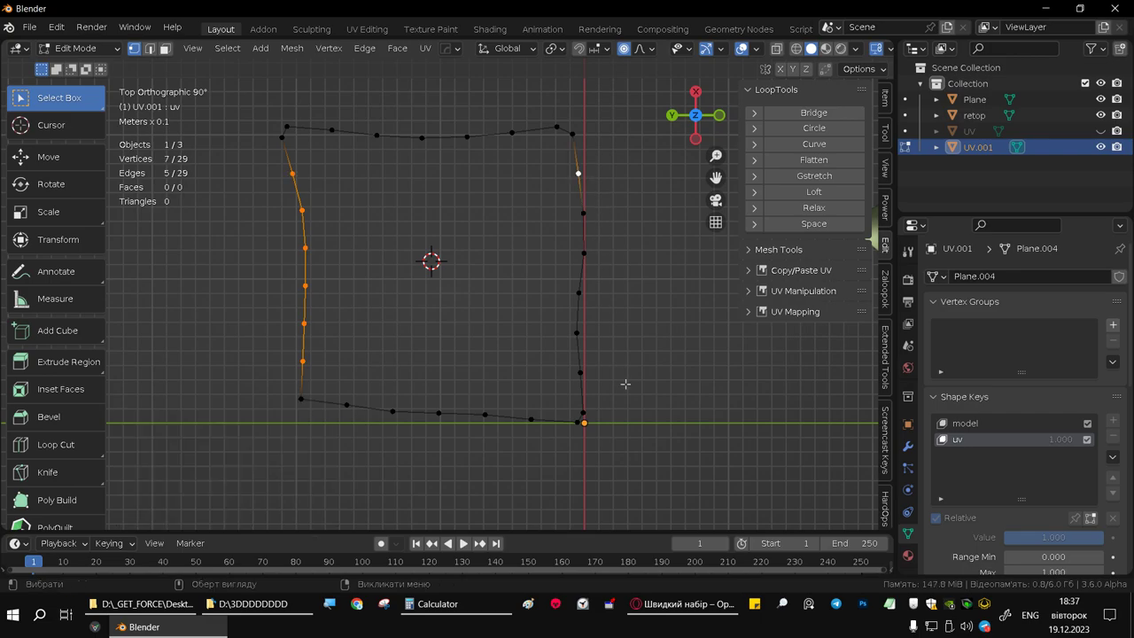
pyautogui.keyDown('ctrl'); pyautogui.click(580, 373); pyautogui.keyUp('ctrl')
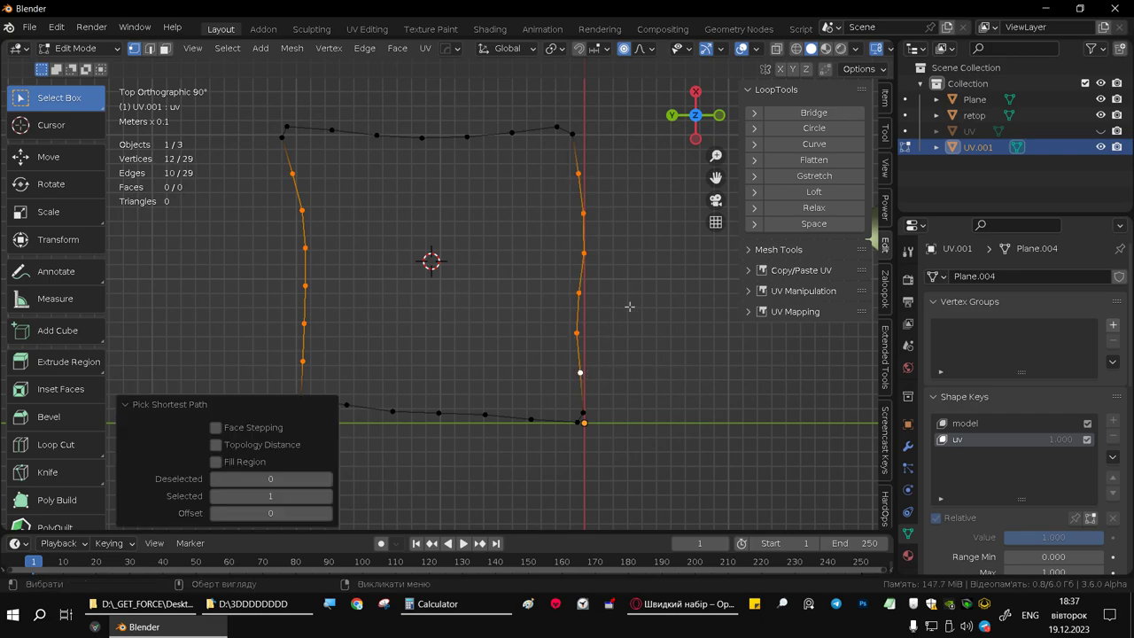
pyautogui.click(808, 115)
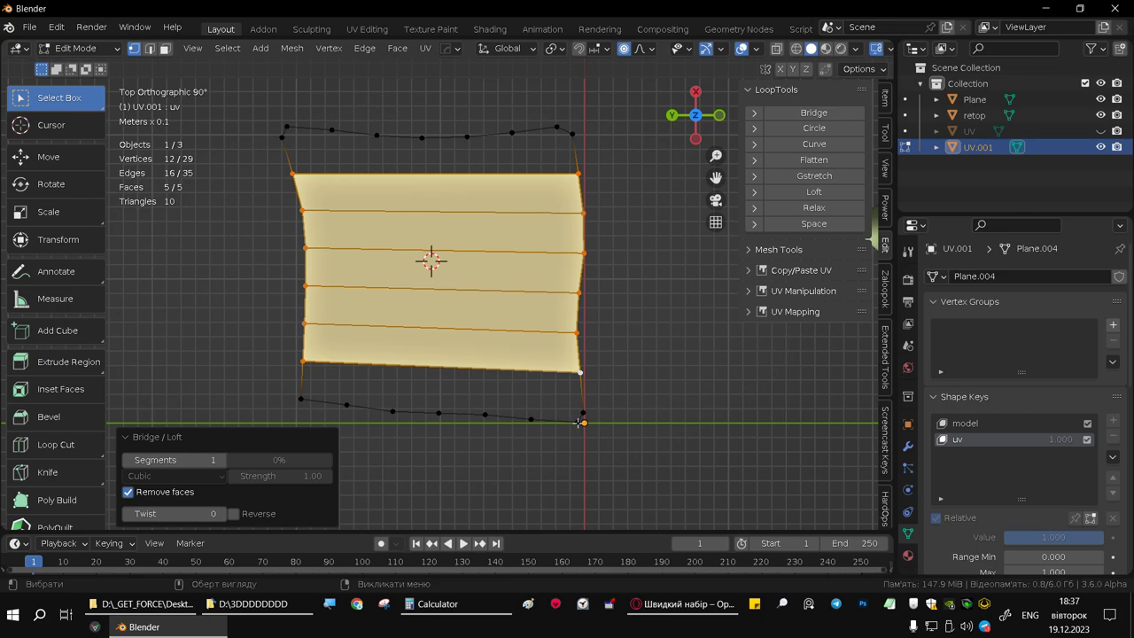
# Inspect the strip's lower-left corner up close, then begin a new loop cut
pyautogui.scroll(2, 581, 422)
pyautogui.scroll(3, 580, 416)
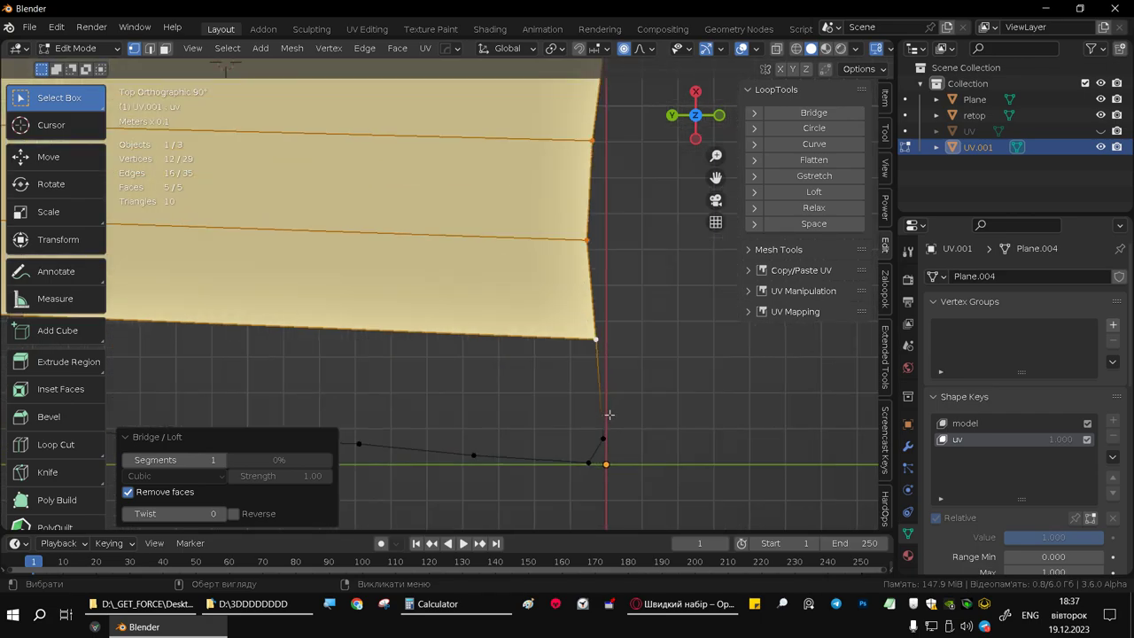
pyautogui.keyDown('shift'); pyautogui.moveTo(608, 414); pyautogui.dragTo(589, 364, button='middle'); pyautogui.keyUp('shift')
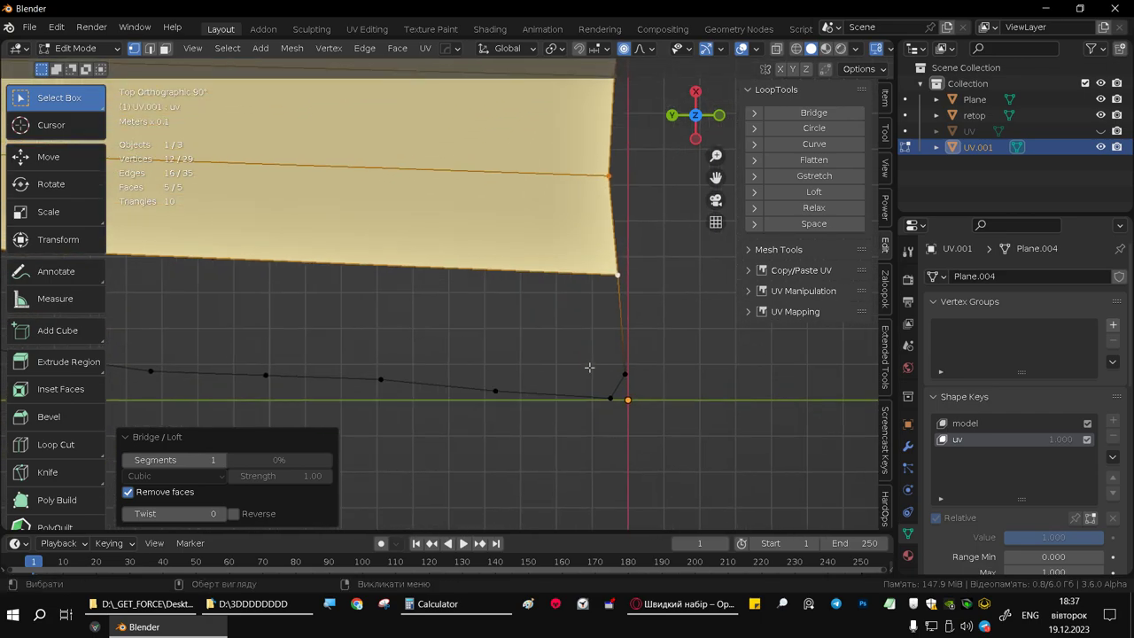
pyautogui.scroll(1, 578, 374)
pyautogui.scroll(-1, 577, 374)
pyautogui.scroll(-2, 567, 374)
pyautogui.keyDown('shift'); pyautogui.moveTo(554, 372); pyautogui.dragTo(576, 366, button='middle'); pyautogui.keyUp('shift')
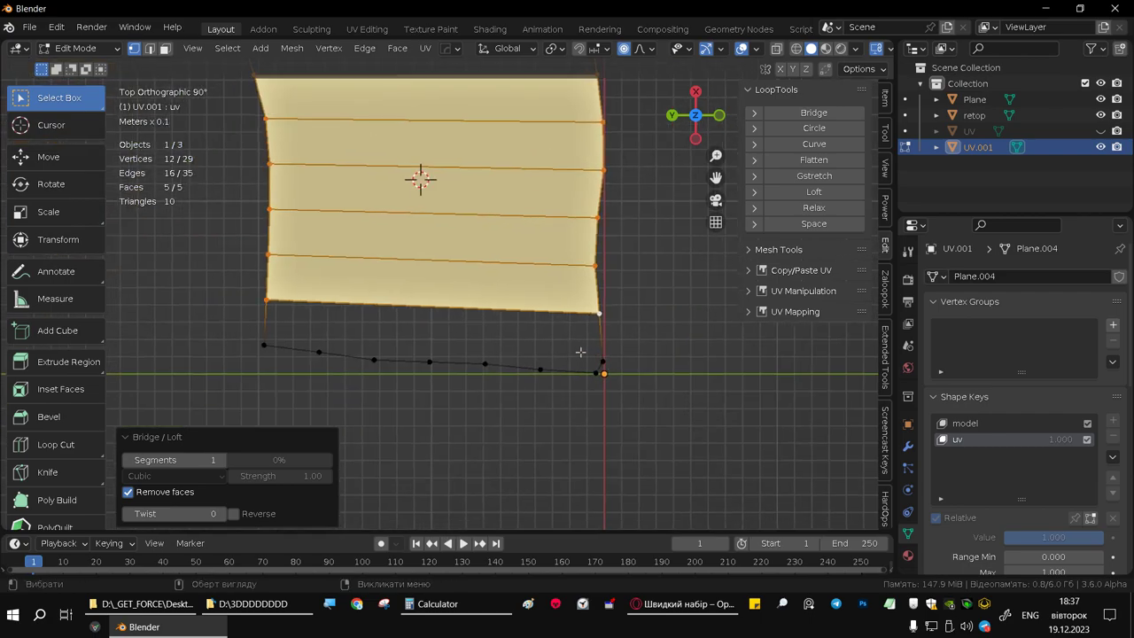
pyautogui.hotkey('ctrl', 'r')
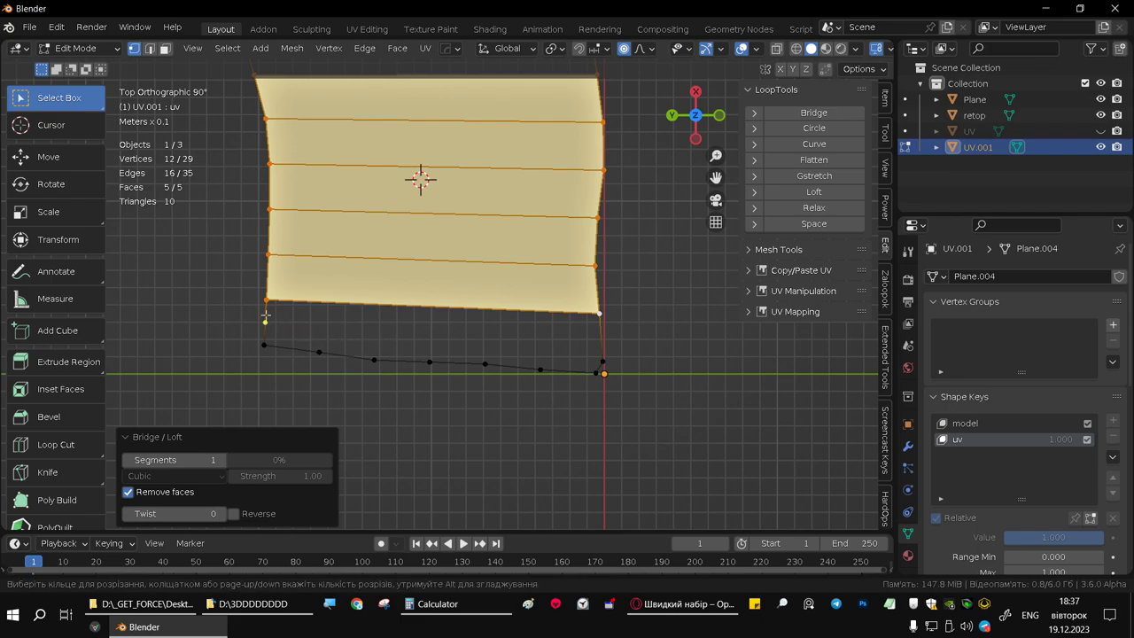
# Split the lower-left connecting edge with a centred cut and fill the top gap with a face
pyautogui.click(265, 314)
pyautogui.rightClick(265, 317)
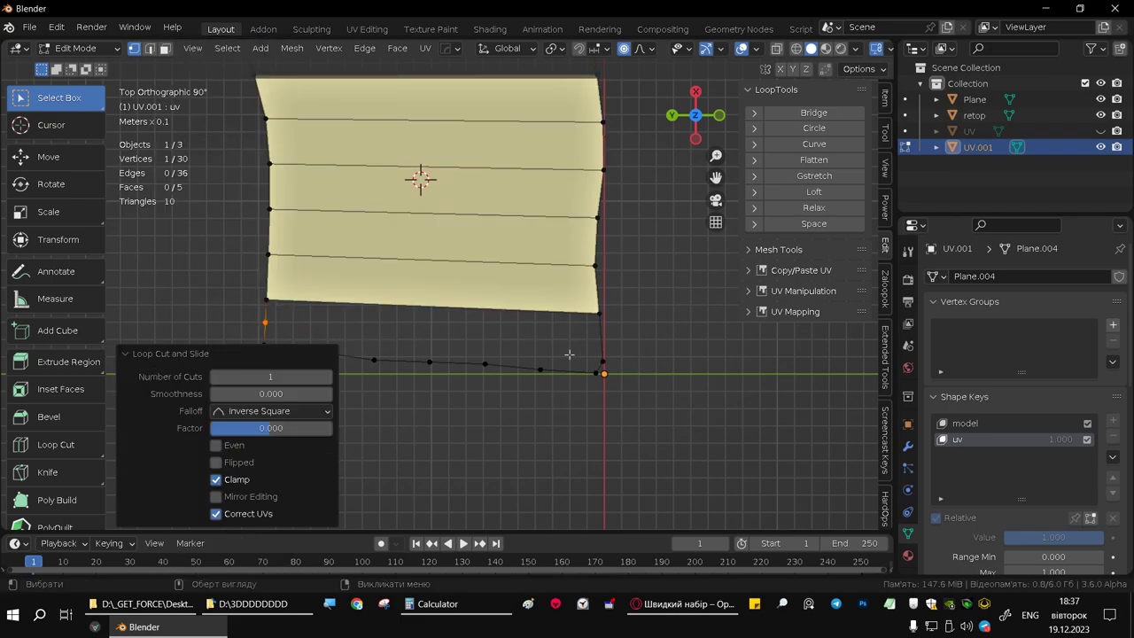
pyautogui.keyDown('shift'); pyautogui.moveTo(447, 250); pyautogui.dragTo(675, 306, button='middle'); pyautogui.keyUp('shift')
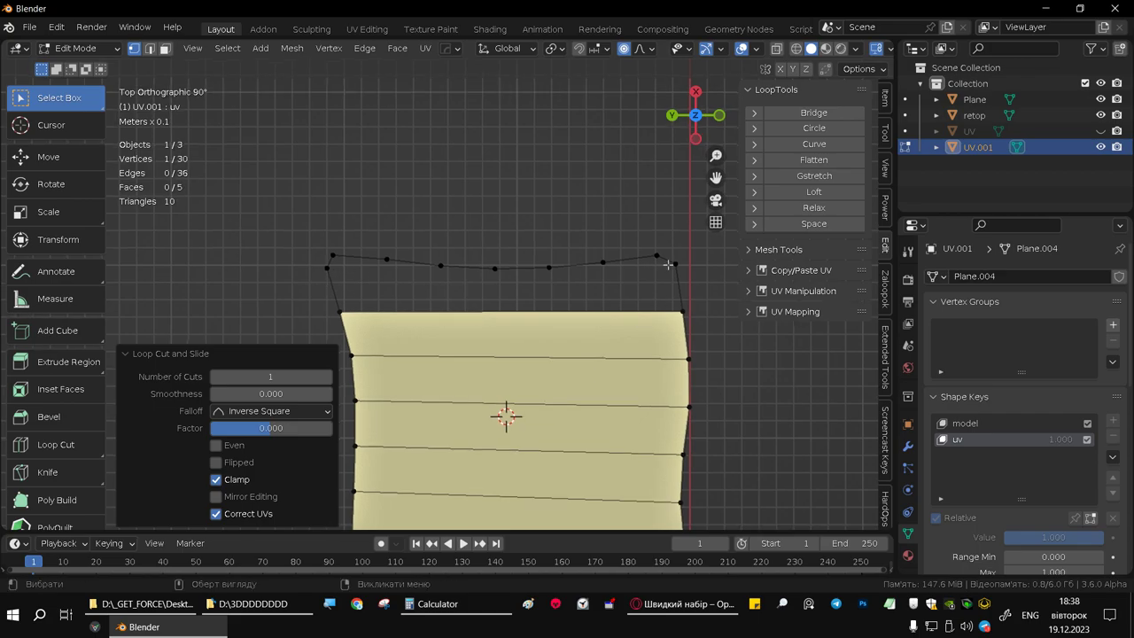
pyautogui.click(327, 266)
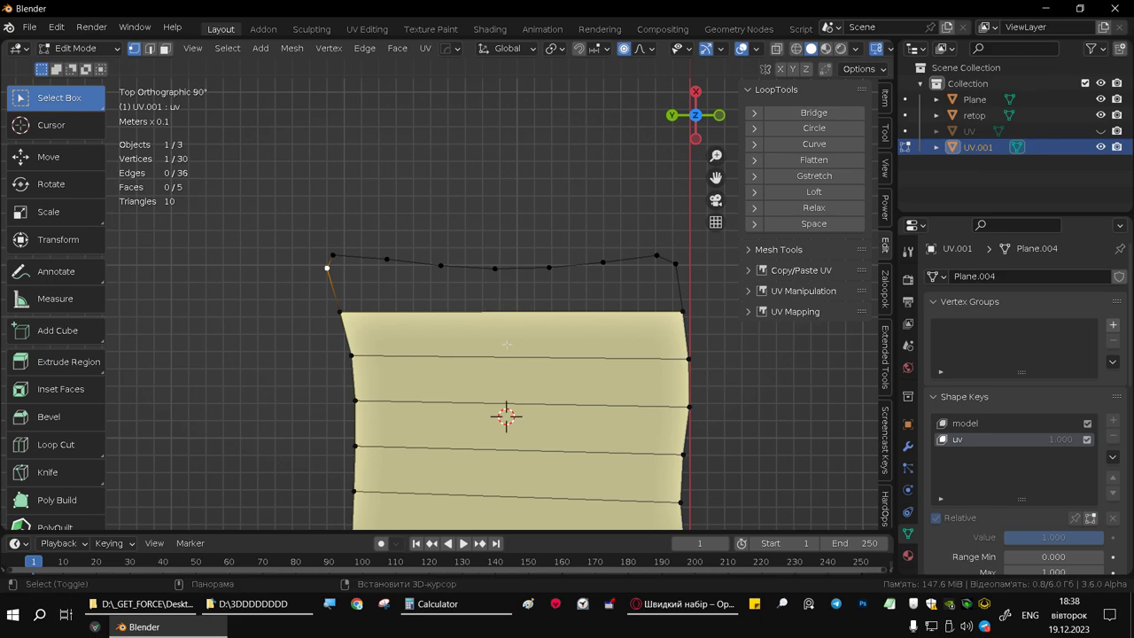
pyautogui.keyDown('shift'); pyautogui.moveTo(522, 308); pyautogui.dragTo(479, 271, button='middle'); pyautogui.keyUp('shift')
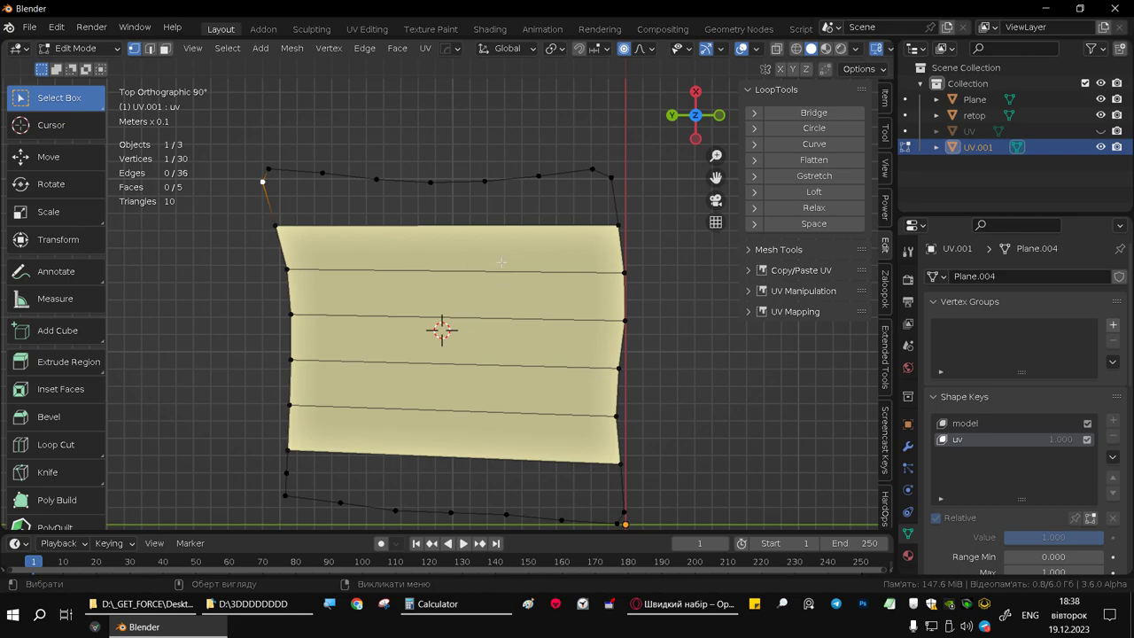
pyautogui.press('2')
pyautogui.click(466, 229)
pyautogui.press('f')
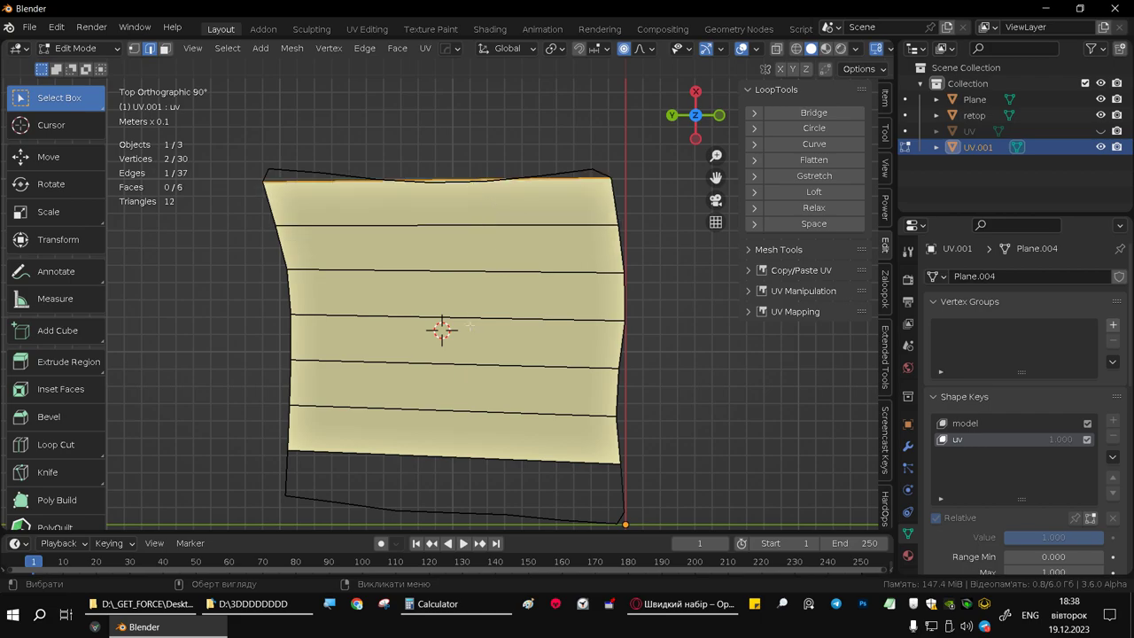
# Fill the bottom gap with a seventh face and add a centred vertical loop cut down the middle
pyautogui.click(489, 452)
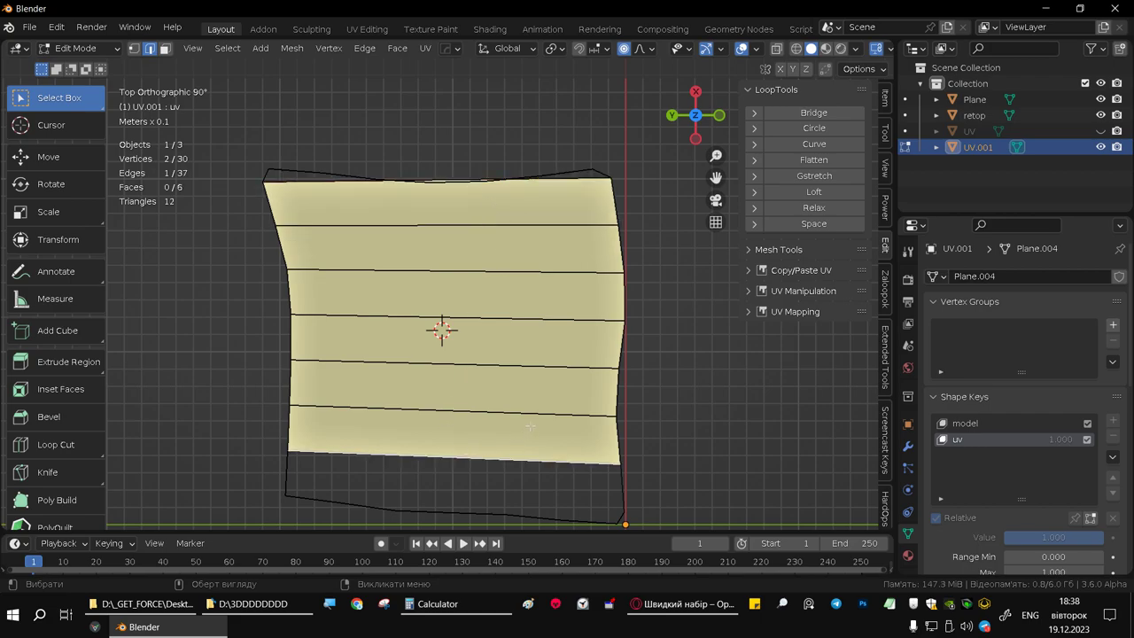
pyautogui.press('f')
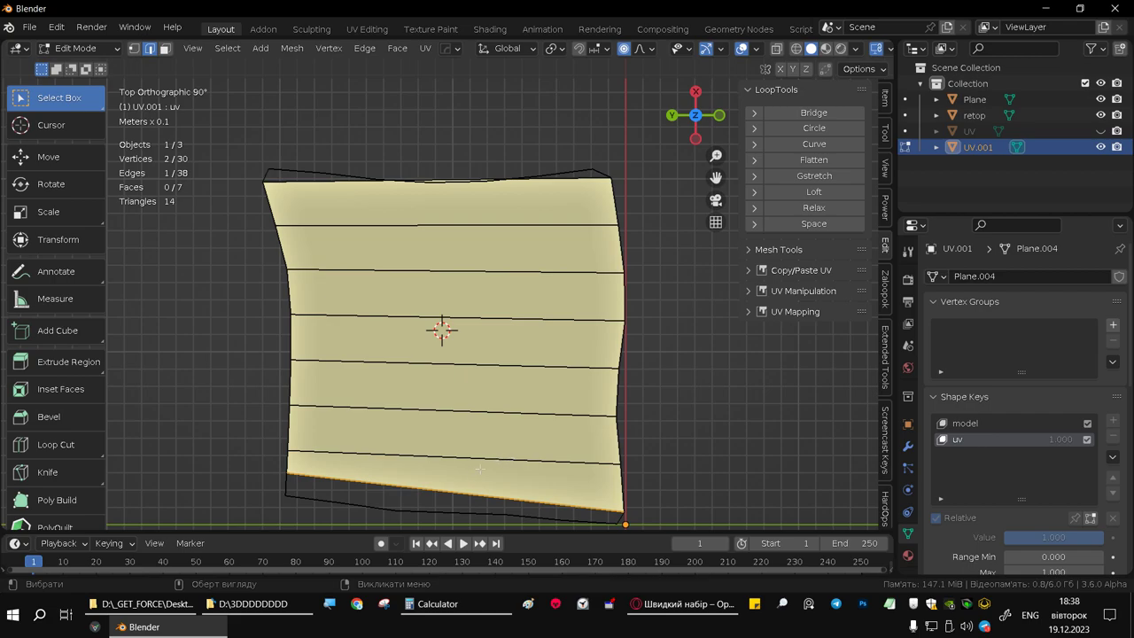
pyautogui.hotkey('ctrl', 'r')
pyautogui.click(466, 281)
pyautogui.rightClick(466, 281)
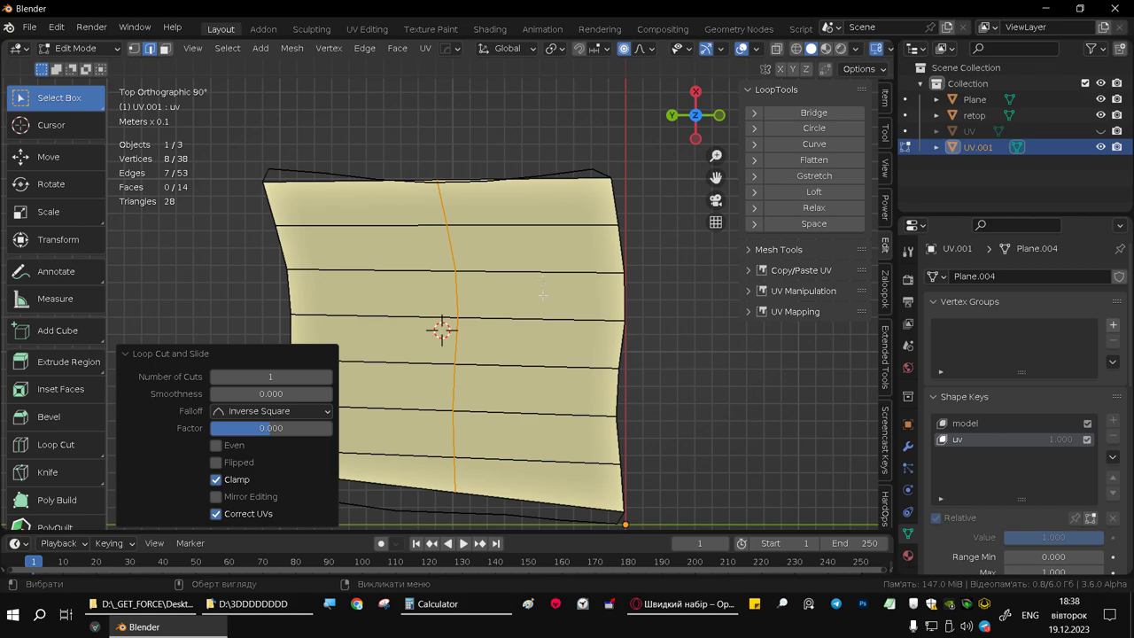
# Turn off proportional editing and scale the middle vertical loop to 0.842
pyautogui.press('s')
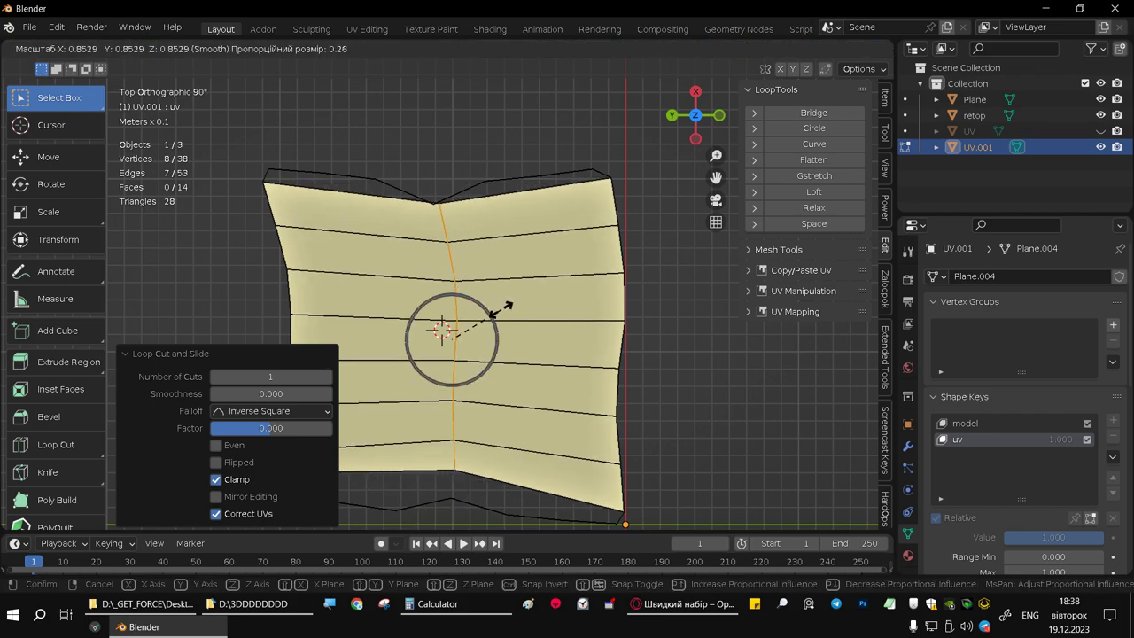
pyautogui.rightClick(502, 309)
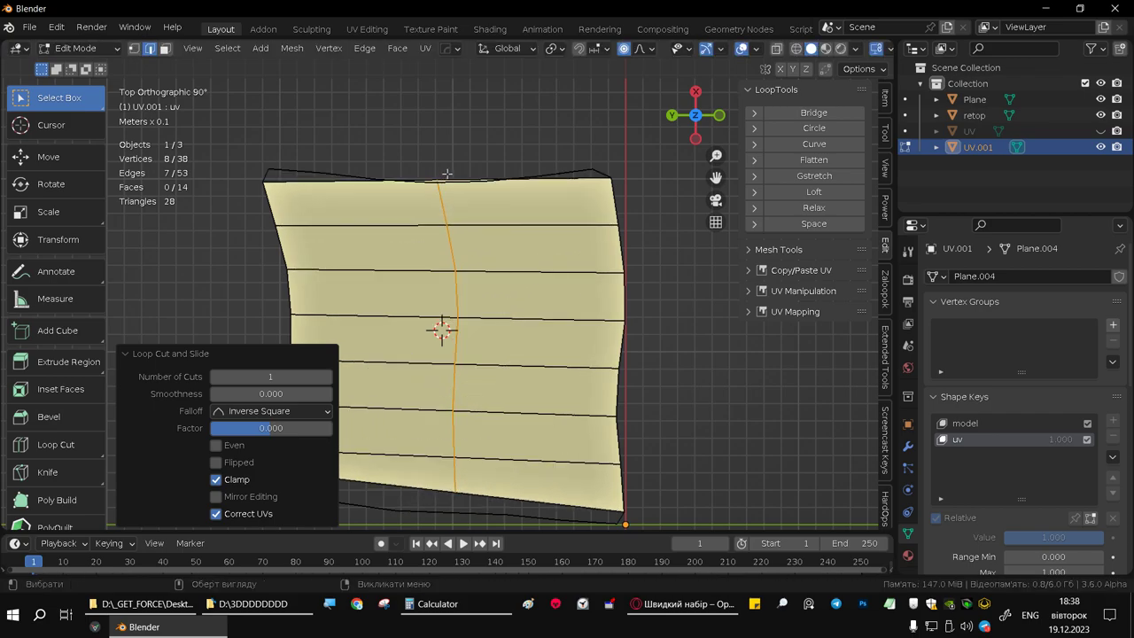
pyautogui.press('1')
pyautogui.scroll(-4, 447, 173)
pyautogui.press('o')
pyautogui.press('s')
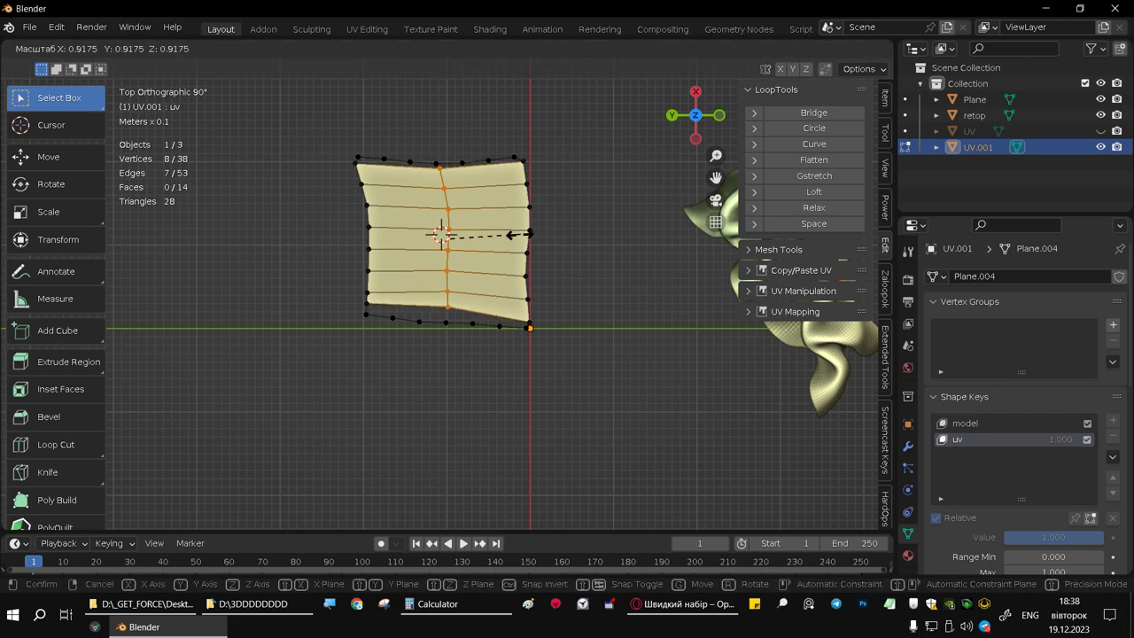
pyautogui.click(515, 236)
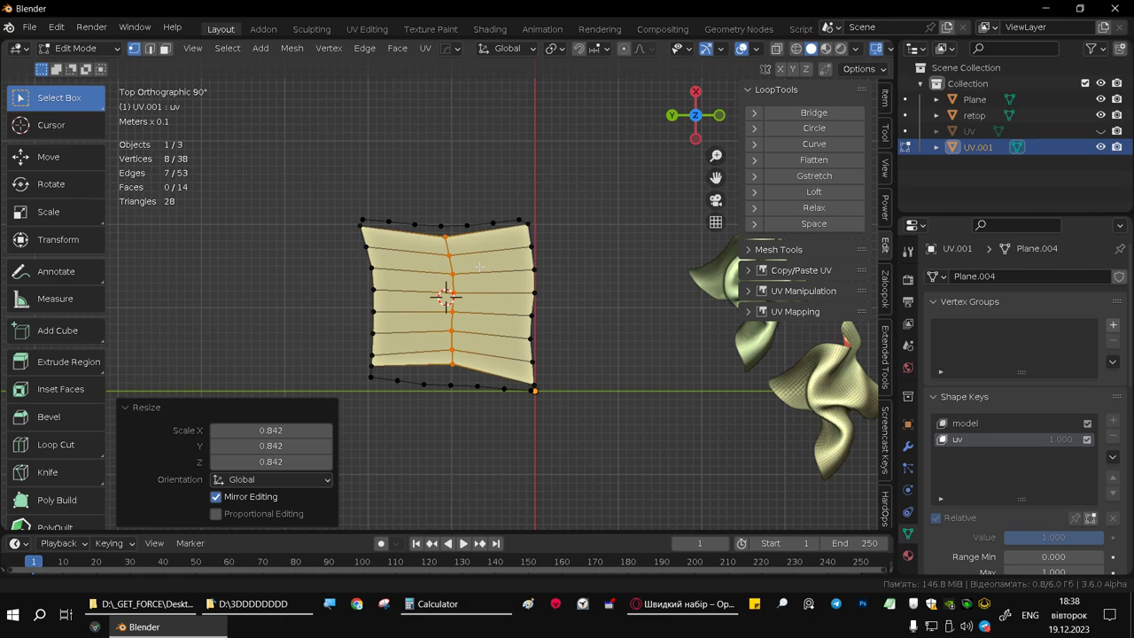
pyautogui.scroll(4, 484, 261)
pyautogui.scroll(4, 484, 262)
pyautogui.scroll(-2, 484, 261)
pyautogui.scroll(-2, 485, 262)
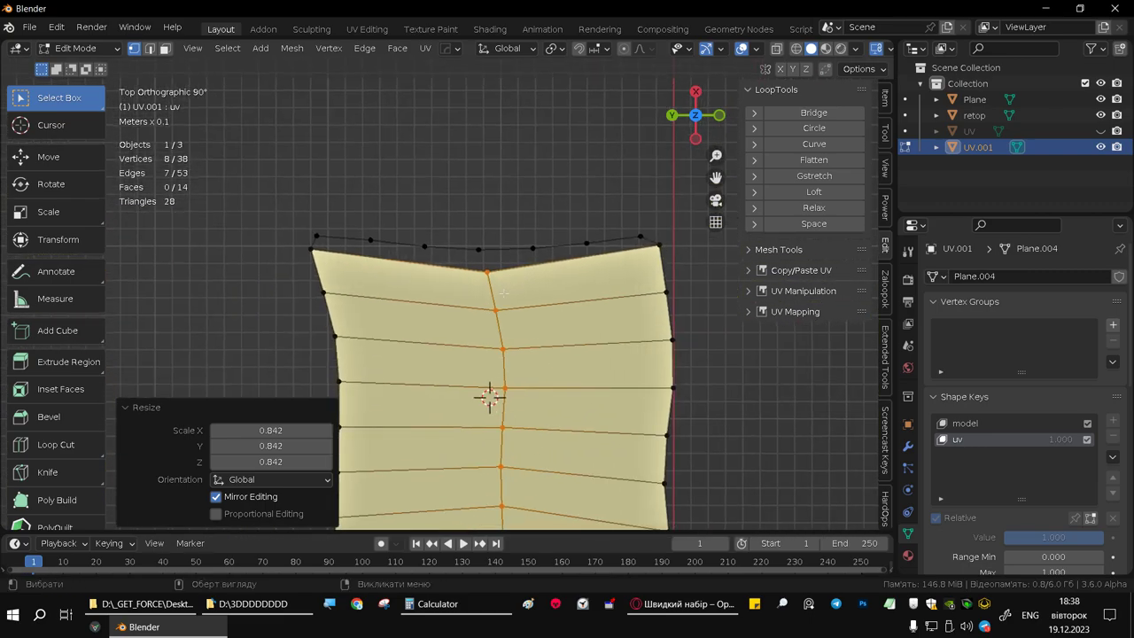
# Add a two-cut vertical loop cut to both the left and right halves of the sheet
pyautogui.hotkey('ctrl', 'r')
pyautogui.scroll(1, 421, 298)
pyautogui.click(420, 297)
pyautogui.rightClick(419, 296)
pyautogui.hotkey('ctrl', 'r')
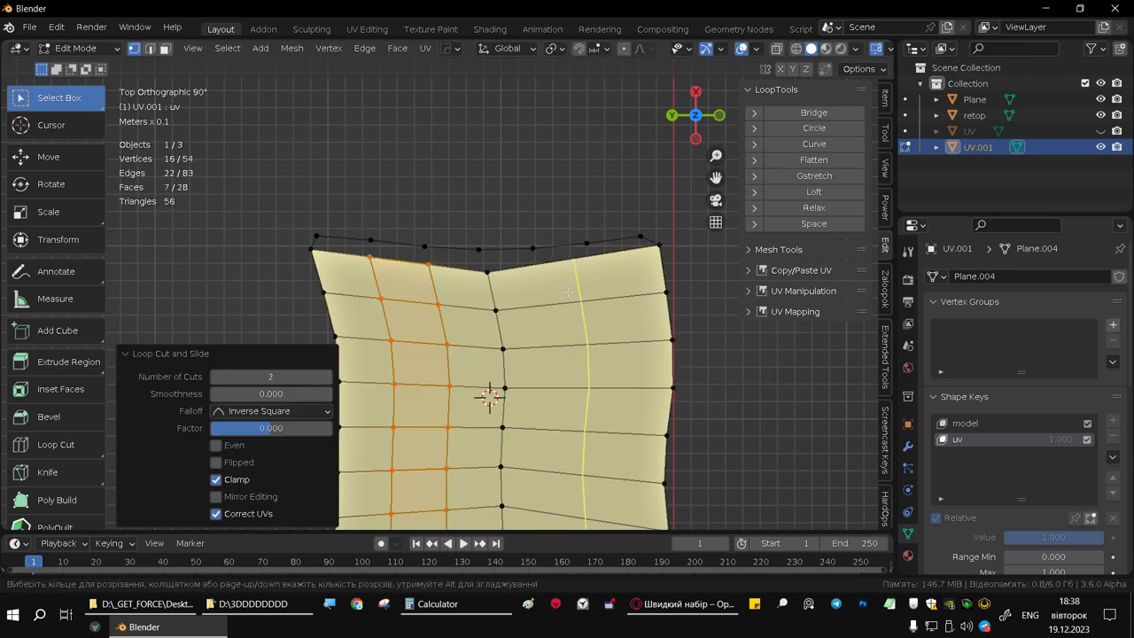
pyautogui.click(576, 448)
pyautogui.rightClick(576, 448)
# Select the short edge at the bottom-left gap in edge mode
pyautogui.keyDown('shift'); pyautogui.moveTo(576, 448); pyautogui.dragTo(529, 225, button='middle'); pyautogui.keyUp('shift')
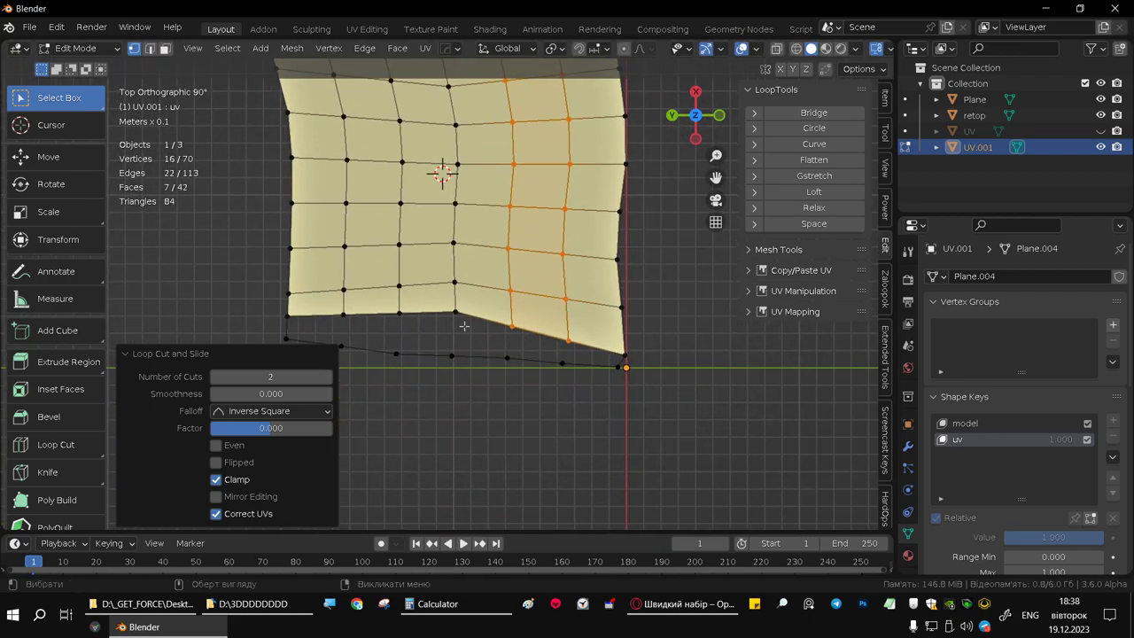
pyautogui.keyDown('shift'); pyautogui.moveTo(441, 328); pyautogui.dragTo(507, 325, button='middle'); pyautogui.keyUp('shift')
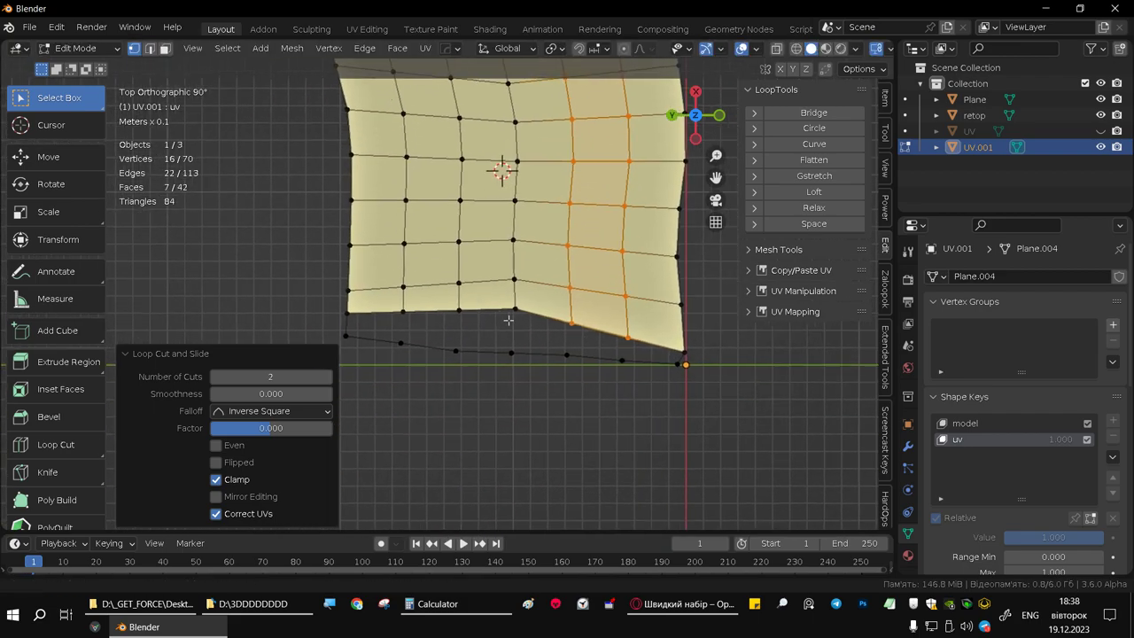
pyautogui.click(353, 315)
pyautogui.press('2')
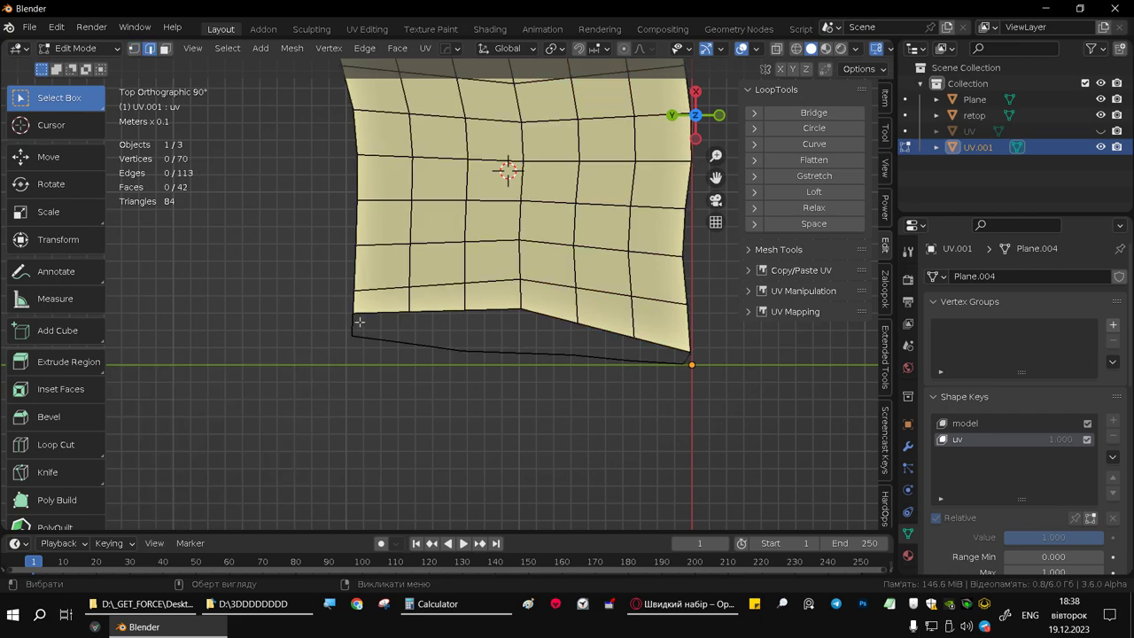
pyautogui.click(353, 326)
# Fill faces along the bottom-left gap and the top-left strip, then recentre the grid
pyautogui.press('f')
pyautogui.press('f')
pyautogui.press('f')
pyautogui.press('f')
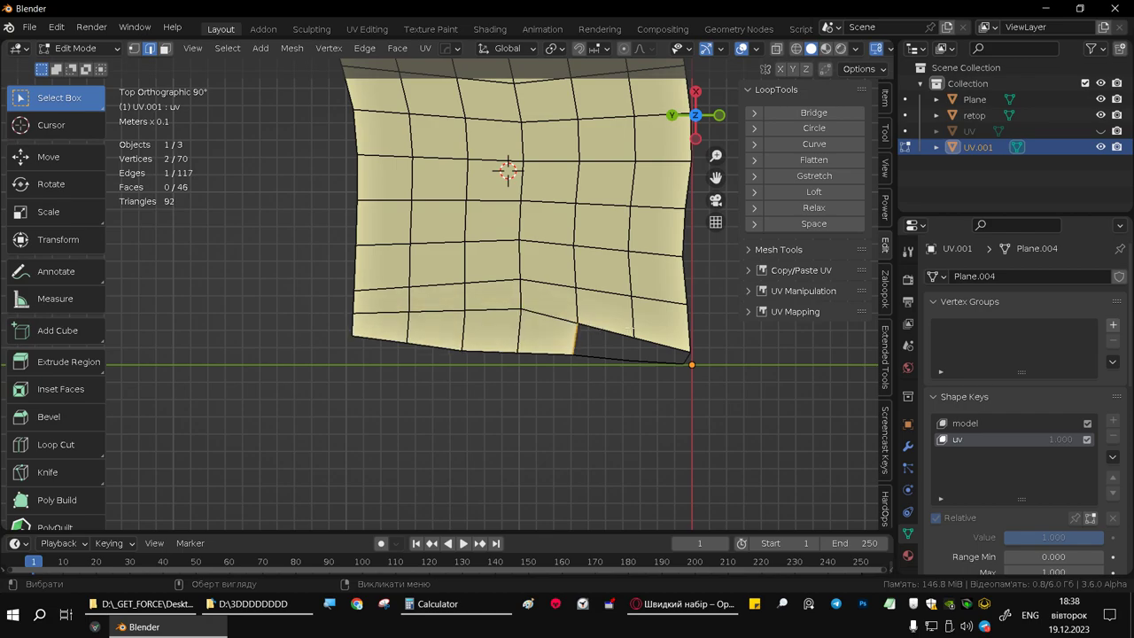
pyautogui.press('f')
pyautogui.press('f')
pyautogui.keyDown('shift'); pyautogui.moveTo(628, 236); pyautogui.dragTo(455, 302, button='middle'); pyautogui.keyUp('shift')
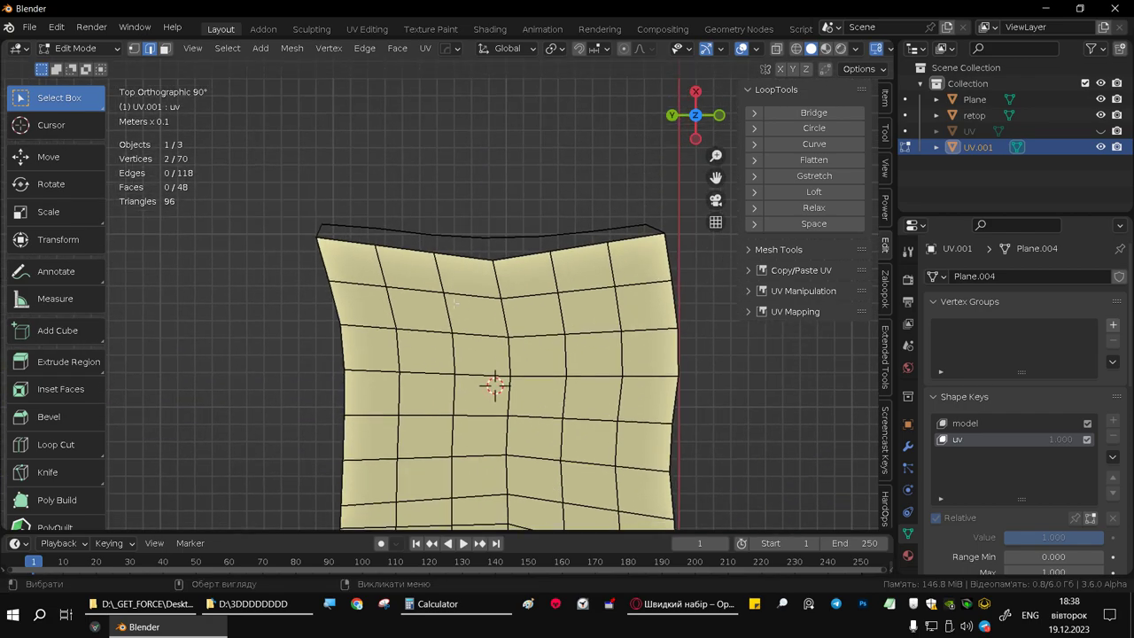
pyautogui.click(317, 231)
pyautogui.press('f')
pyautogui.press('f')
pyautogui.press('f')
pyautogui.press('f')
pyautogui.press('f')
pyautogui.press('f')
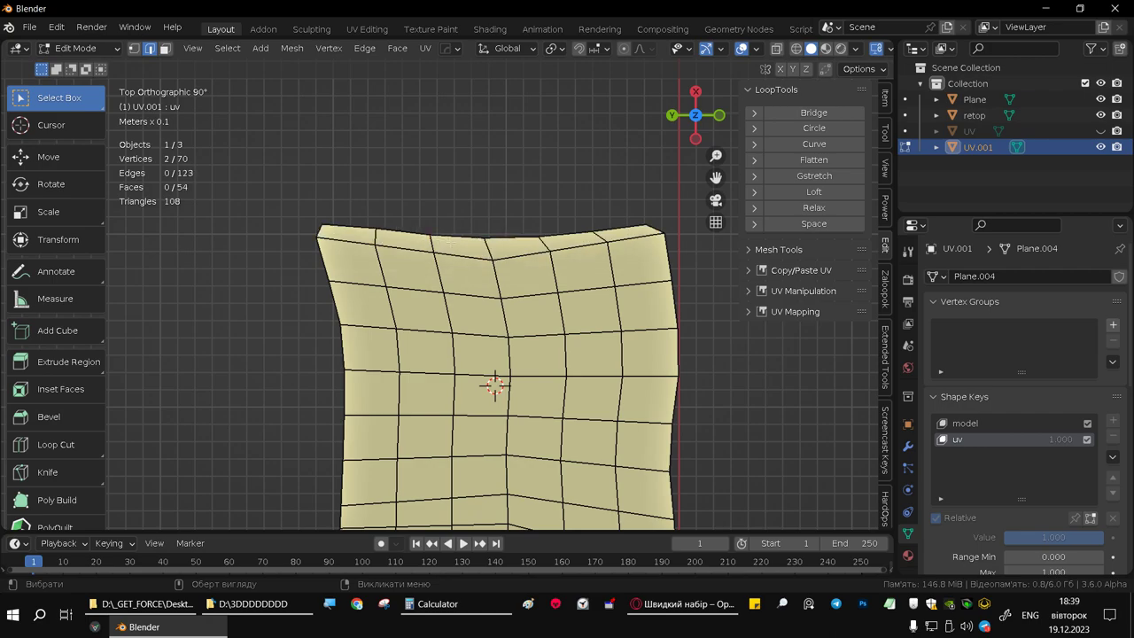
pyautogui.scroll(-1, 516, 325)
pyautogui.moveTo(517, 324); pyautogui.dragTo(508, 314, button='middle')
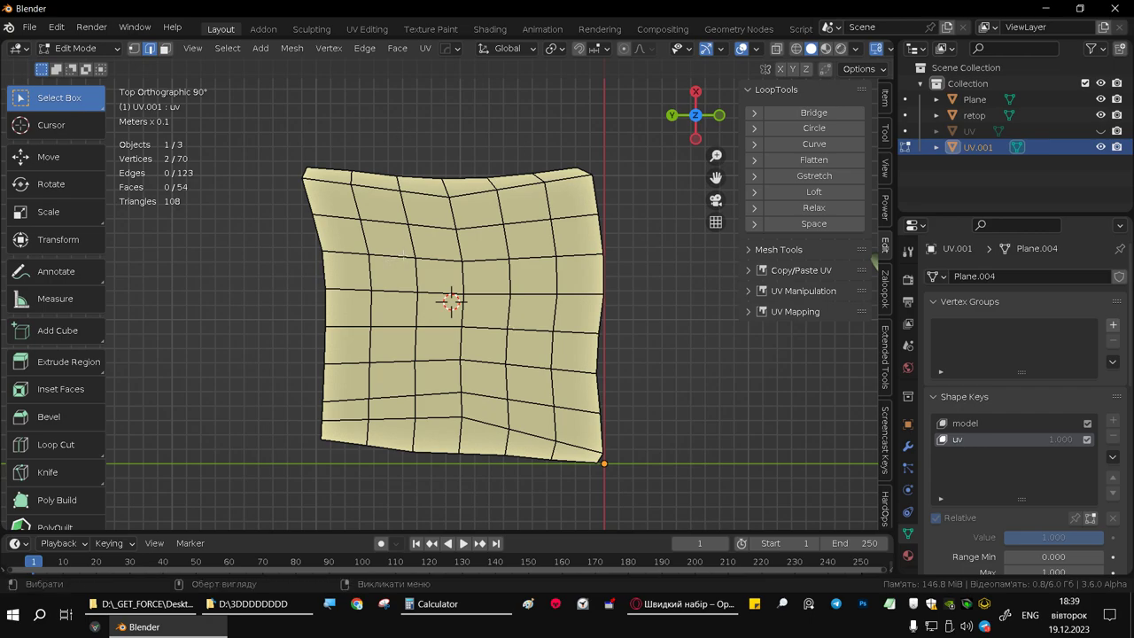
# Select a vertical edge loop left of centre, space it, then undo that spacing
pyautogui.doubleClick(429, 227)
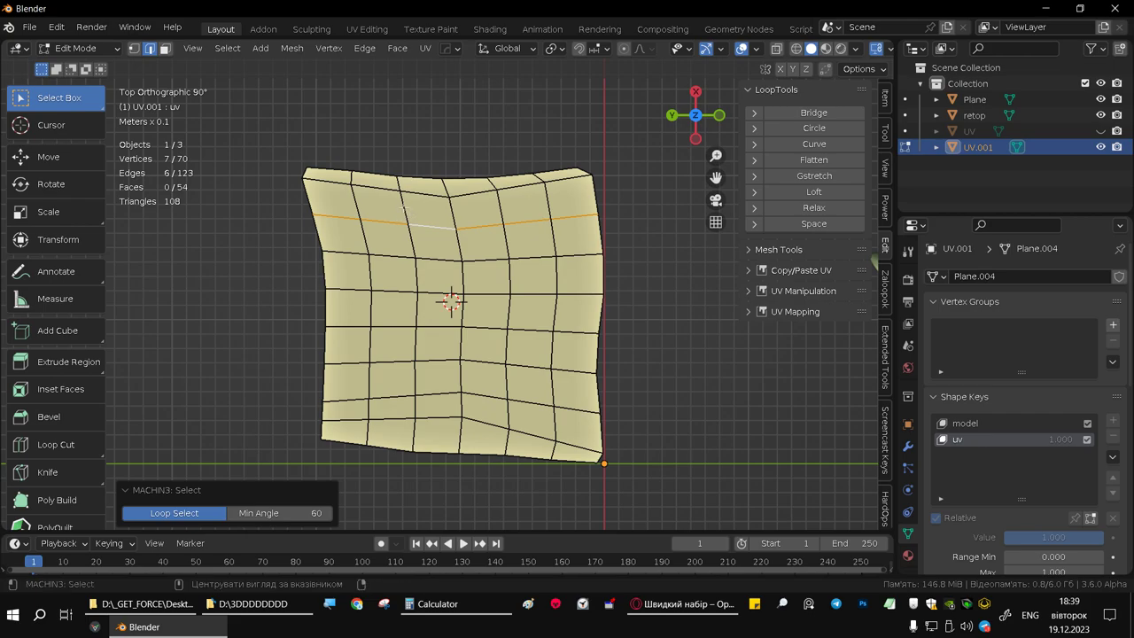
pyautogui.doubleClick(357, 204)
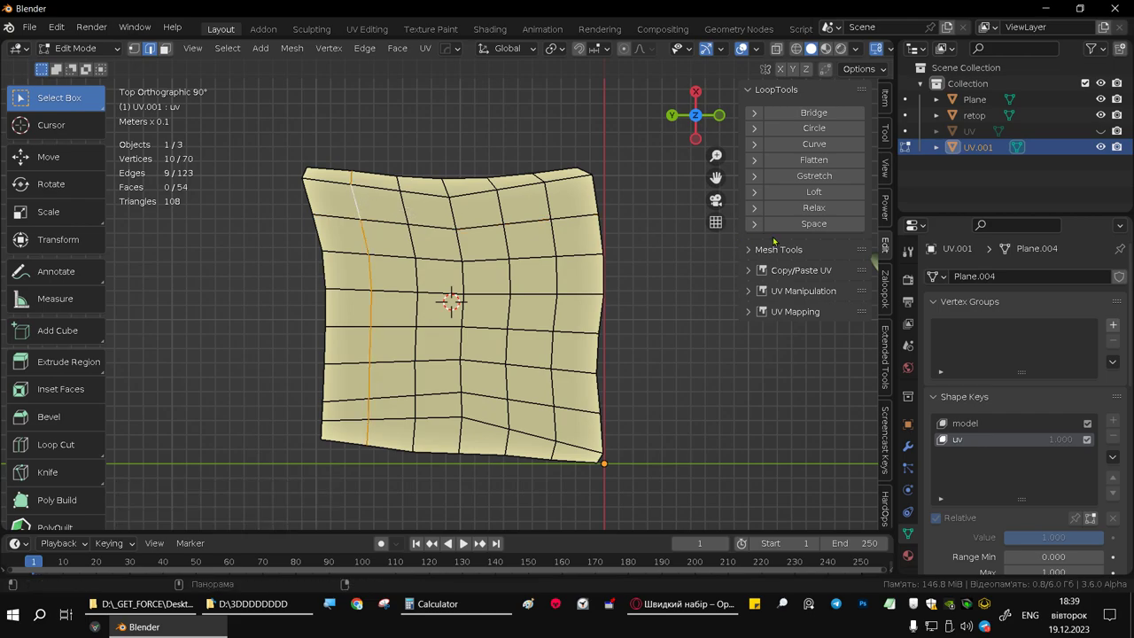
pyautogui.doubleClick(403, 196)
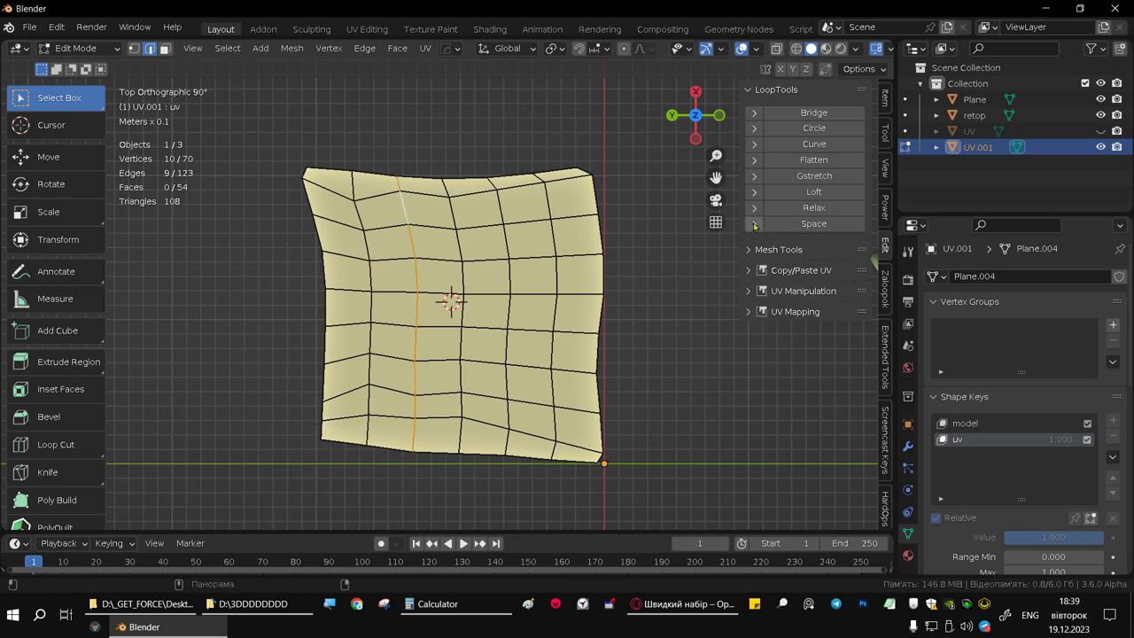
pyautogui.click(802, 223)
pyautogui.hotkey('ctrl', 'z')
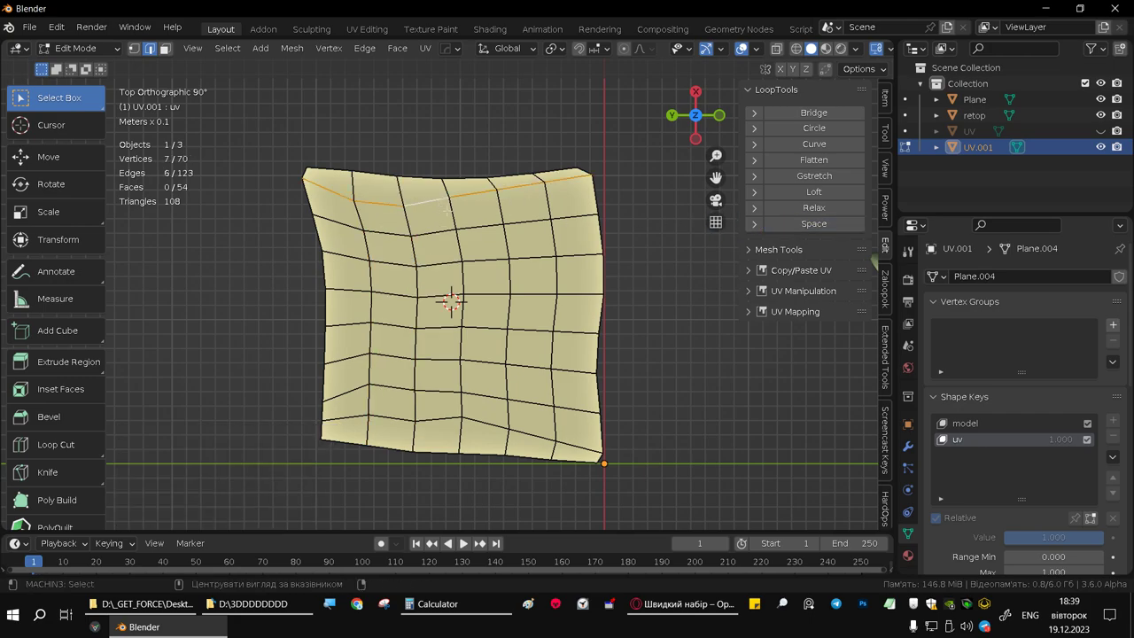
# Evenly space the next three vertical edge loops with LoopTools Space
pyautogui.doubleClick(454, 209)
pyautogui.click(811, 227)
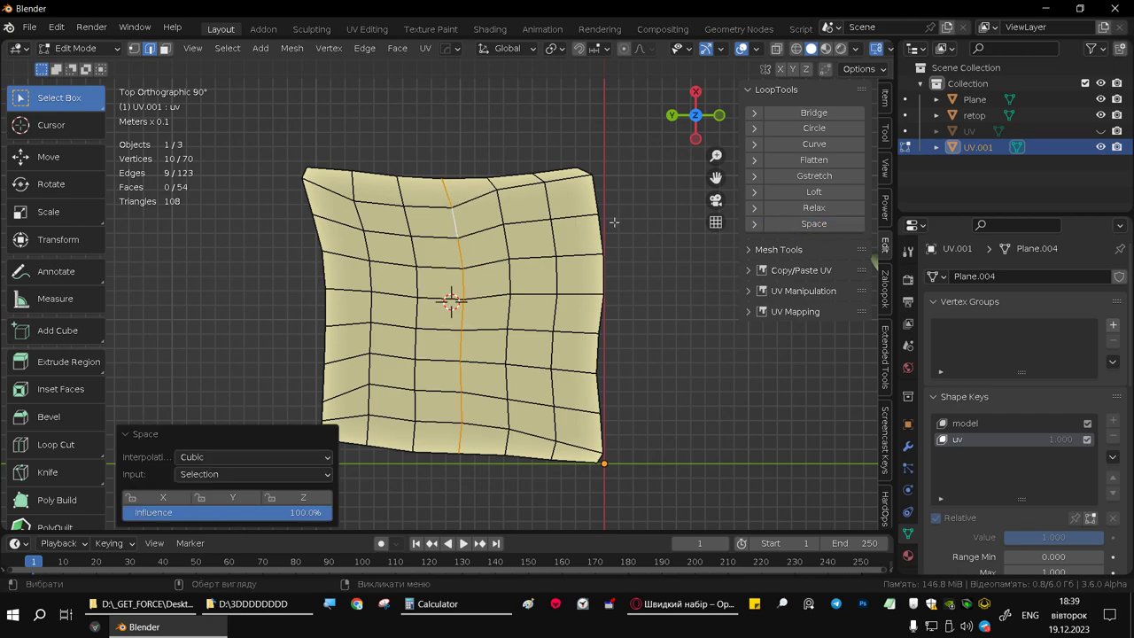
pyautogui.doubleClick(501, 213)
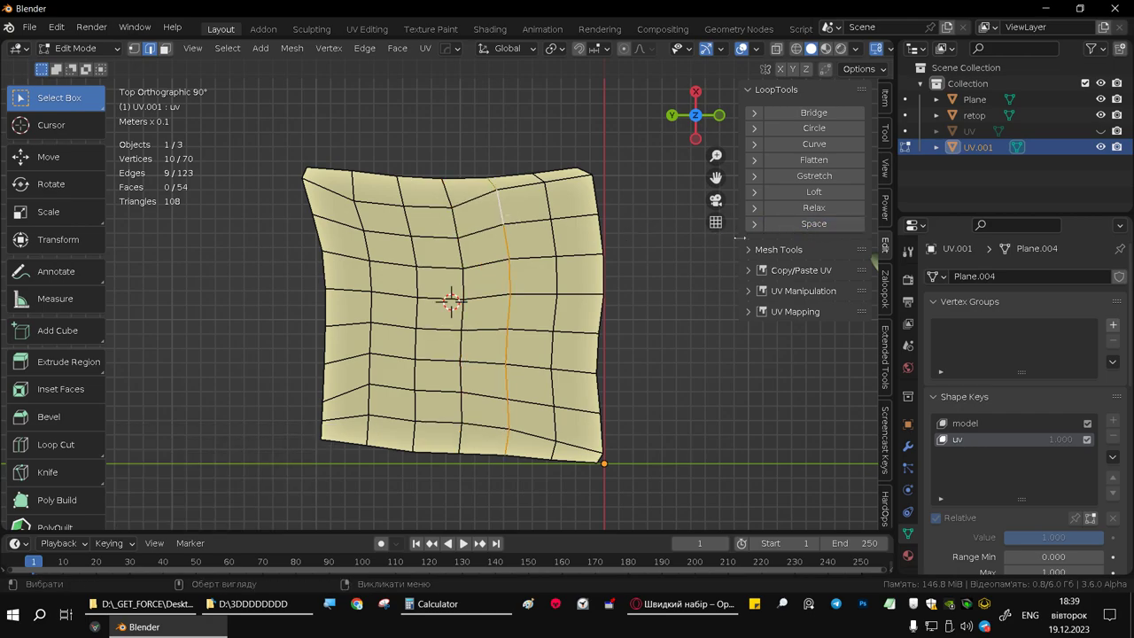
pyautogui.click(806, 227)
pyautogui.doubleClick(549, 212)
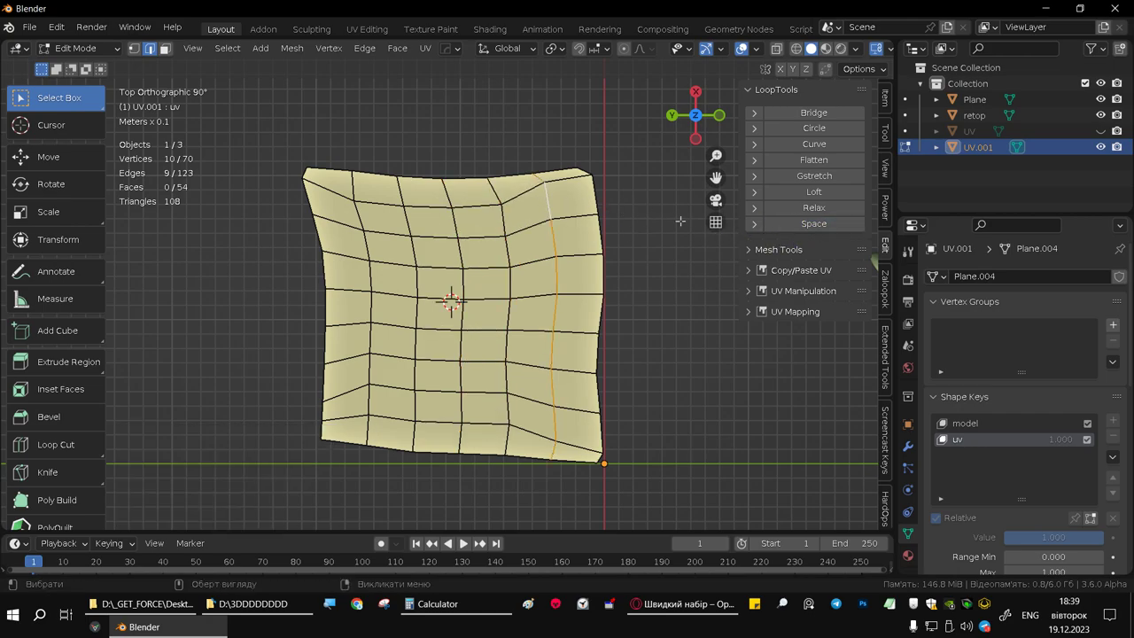
pyautogui.click(795, 227)
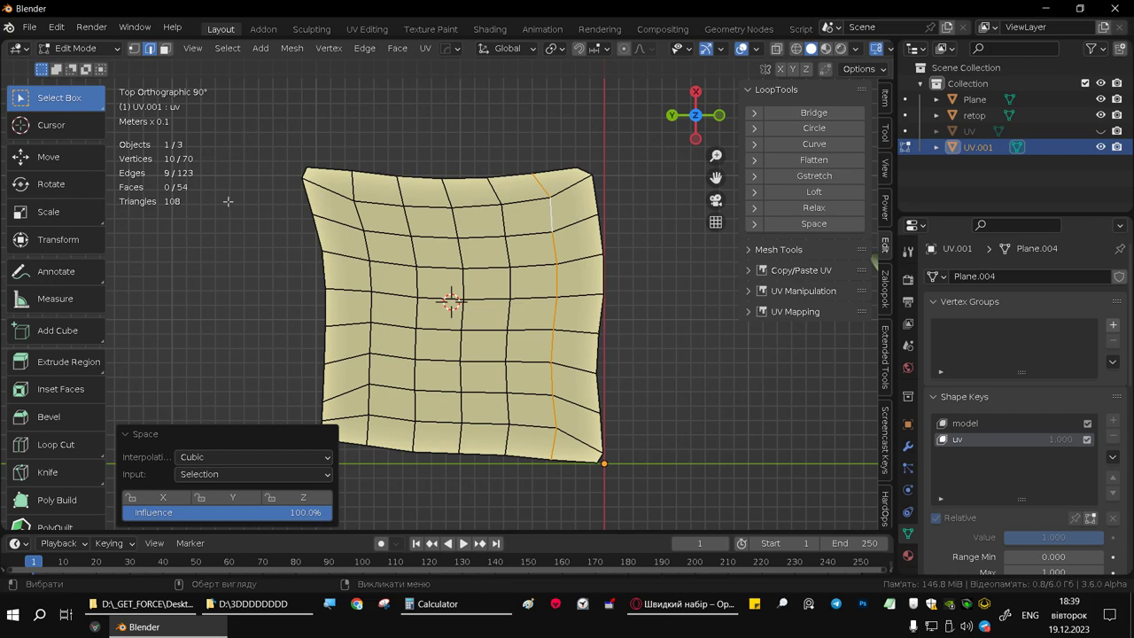
# Evenly space the bottom border loop and the row above it
pyautogui.keyDown('alt'); pyautogui.middleClick(438, 356); pyautogui.keyUp('alt')
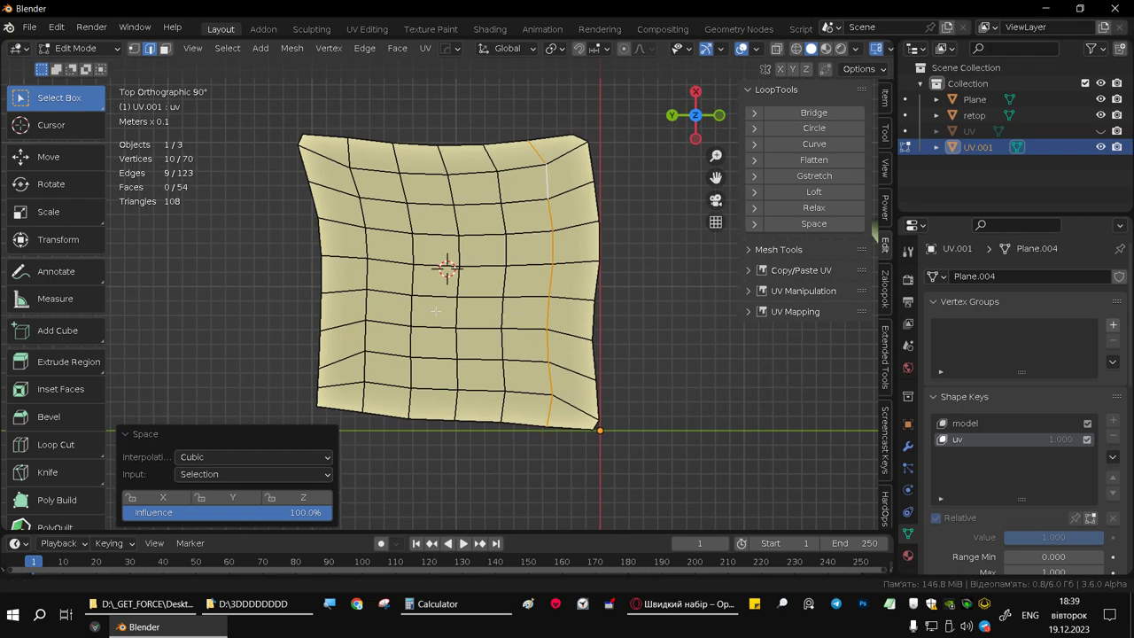
pyautogui.click(432, 388)
pyautogui.keyDown('alt'); pyautogui.click(432, 388); pyautogui.keyUp('alt')
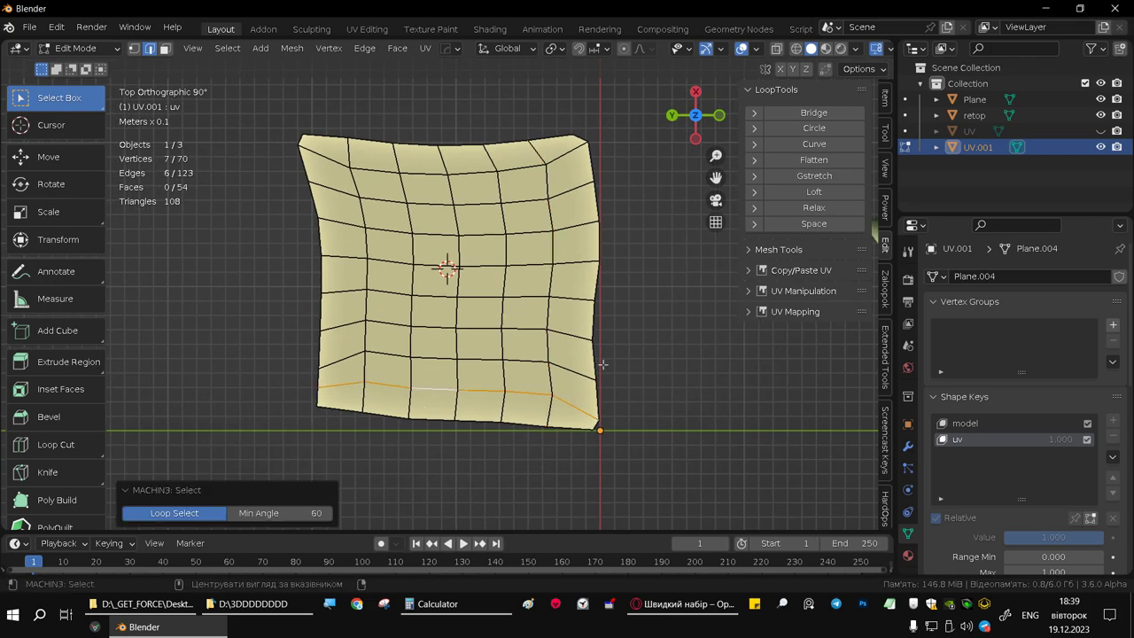
pyautogui.click(803, 225)
pyautogui.keyDown('alt'); pyautogui.click(439, 357); pyautogui.keyUp('alt')
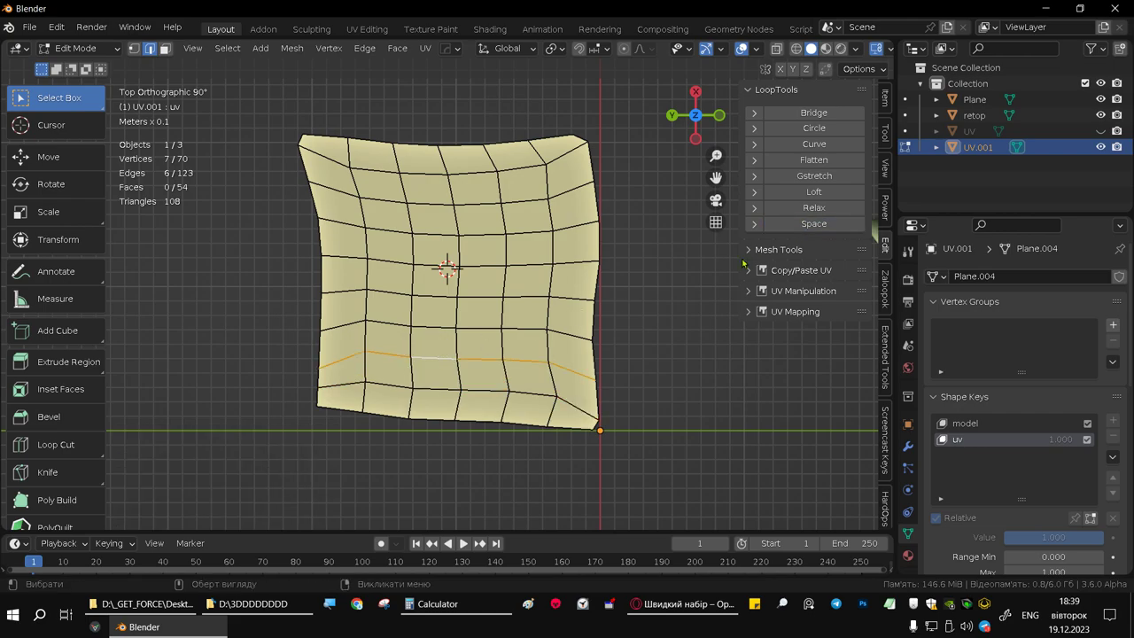
pyautogui.click(813, 223)
pyautogui.keyDown('alt'); pyautogui.click(506, 315); pyautogui.keyUp('alt')
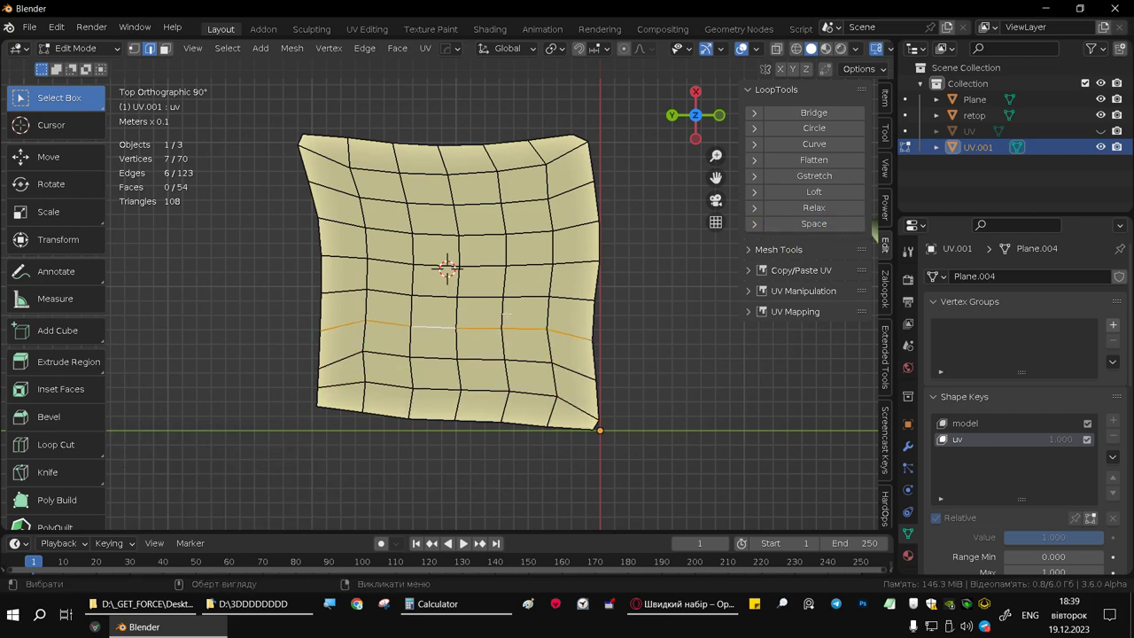
# Evenly space the left border loop; space the right border loop, then undo it
pyautogui.keyDown('alt'); pyautogui.click(318, 343); pyautogui.keyUp('alt')
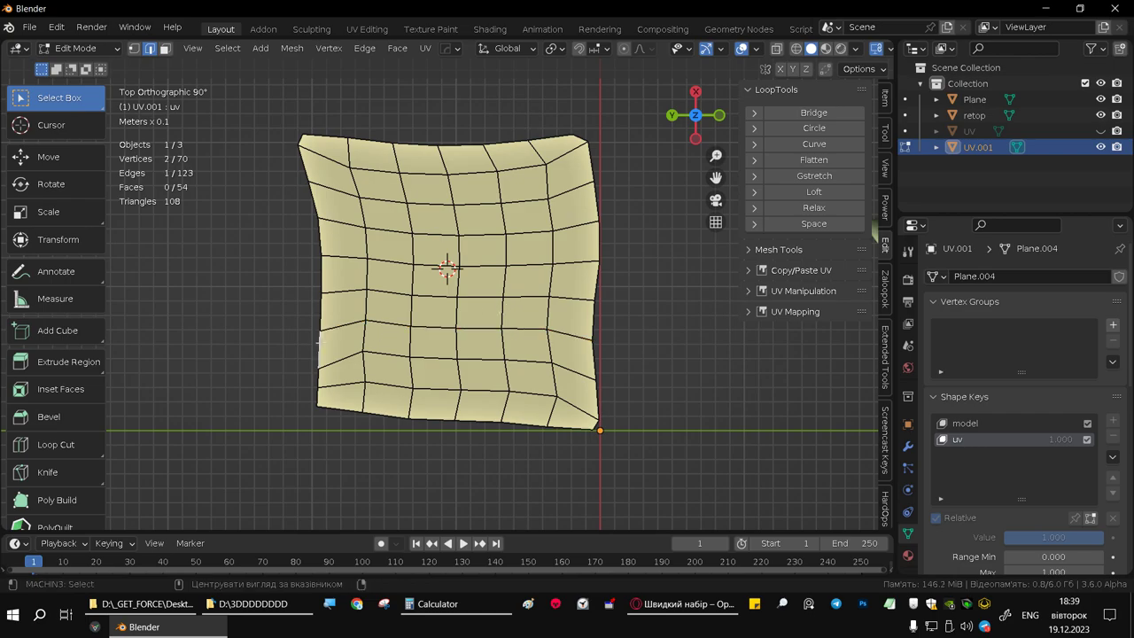
pyautogui.click(801, 226)
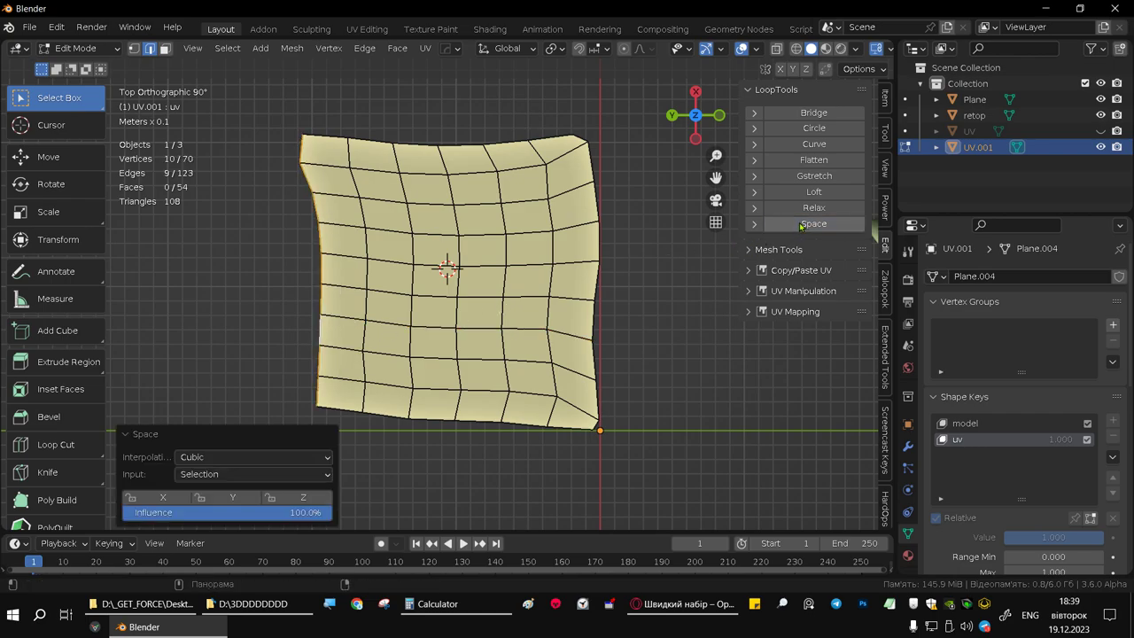
pyautogui.keyDown('alt'); pyautogui.click(595, 319); pyautogui.keyUp('alt')
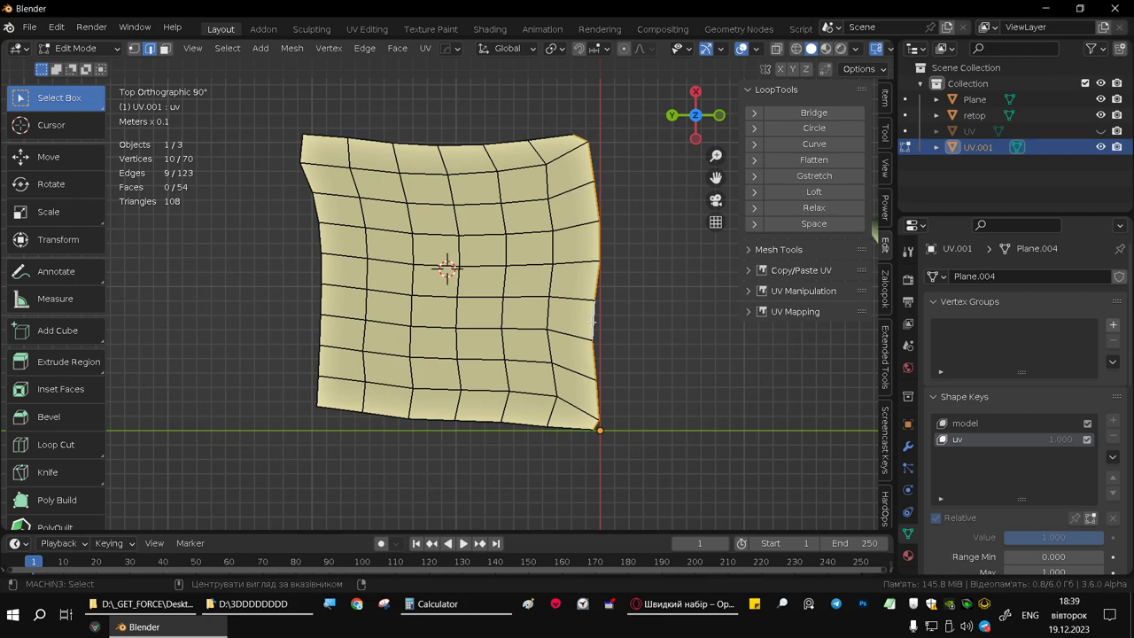
pyautogui.click(808, 224)
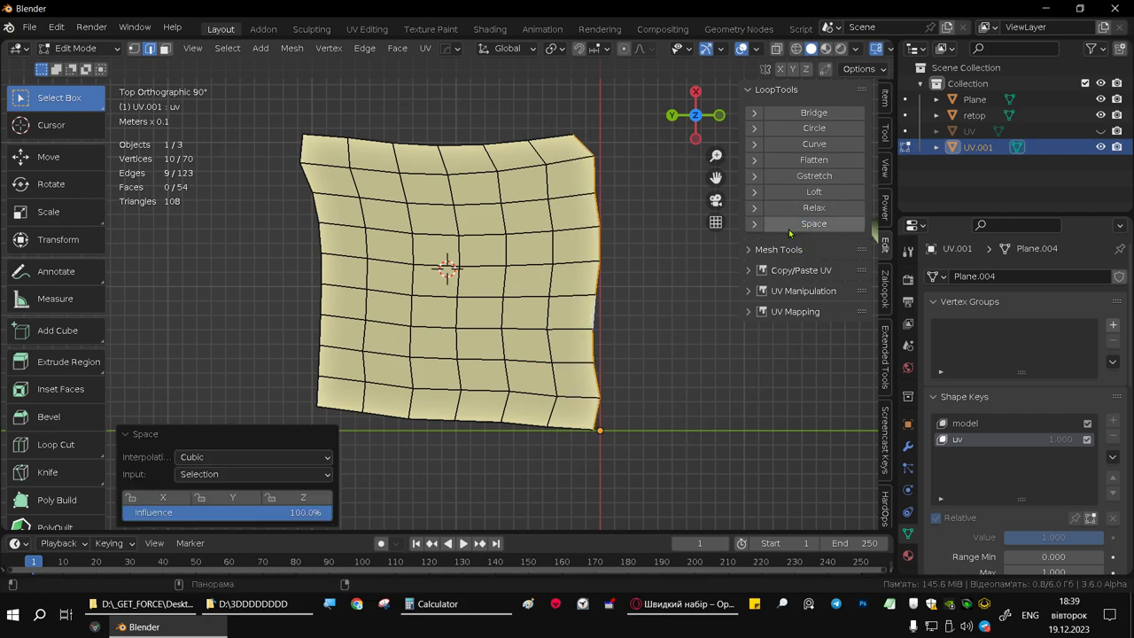
pyautogui.hotkey('ctrl', 'z')
pyautogui.hotkey('ctrl', 'z')
pyautogui.hotkey('ctrl', 'z')
pyautogui.hotkey('ctrl', 'z')
pyautogui.hotkey('ctrl', 'z')
pyautogui.hotkey('ctrl', 'z')
pyautogui.hotkey('ctrl', 'z')
pyautogui.hotkey('ctrl', 'z')
pyautogui.hotkey('ctrl', 'z')
pyautogui.hotkey('ctrl', 'z')
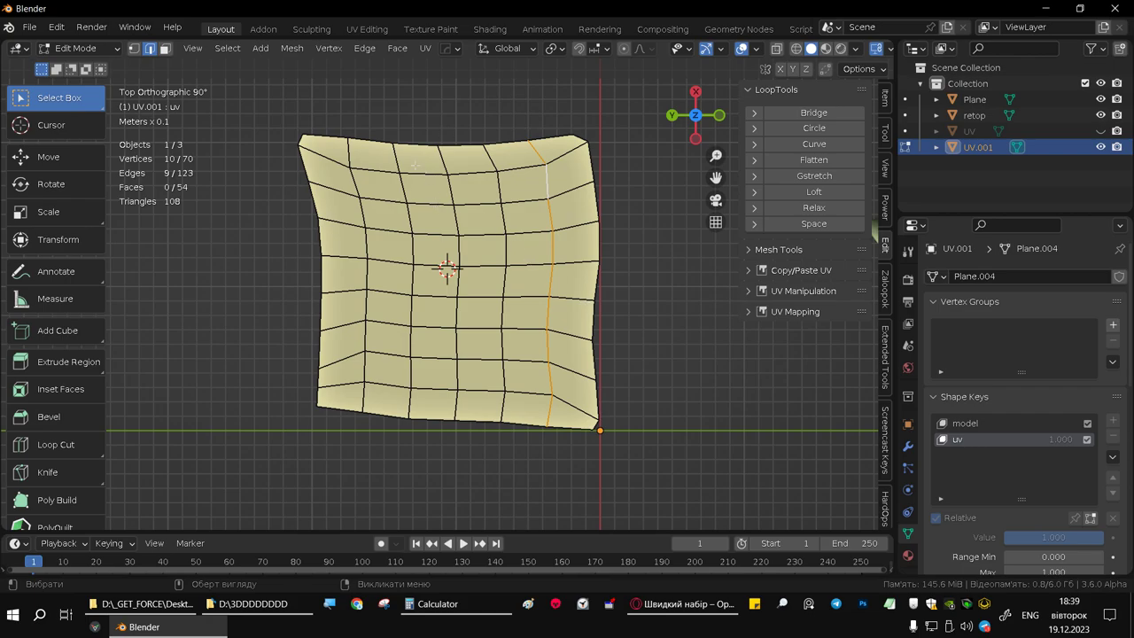
# Relax the top four horizontal edge loops with LoopTools Relax
pyautogui.keyDown('alt'); pyautogui.click(427, 174); pyautogui.keyUp('alt')
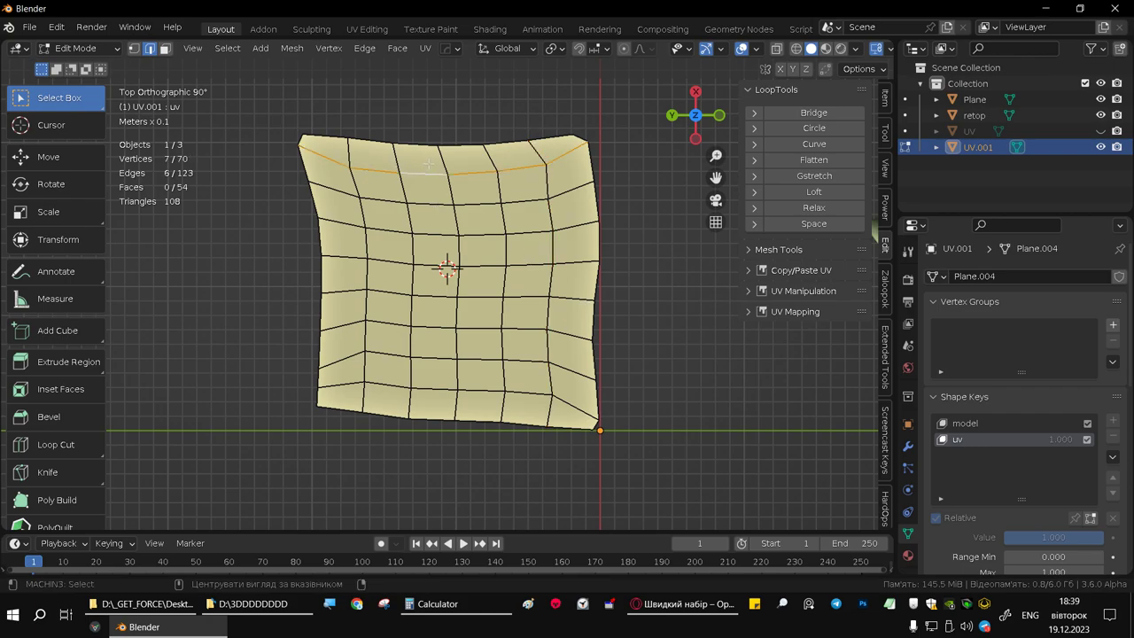
pyautogui.click(811, 207)
pyautogui.keyDown('alt'); pyautogui.click(519, 203); pyautogui.keyUp('alt')
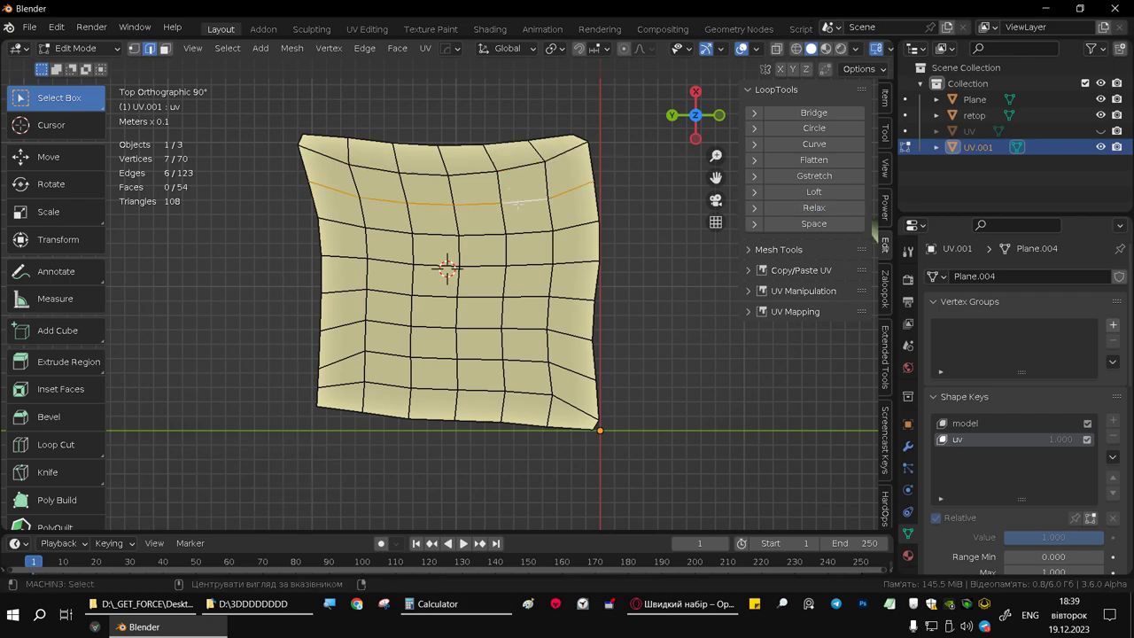
pyautogui.click(813, 207)
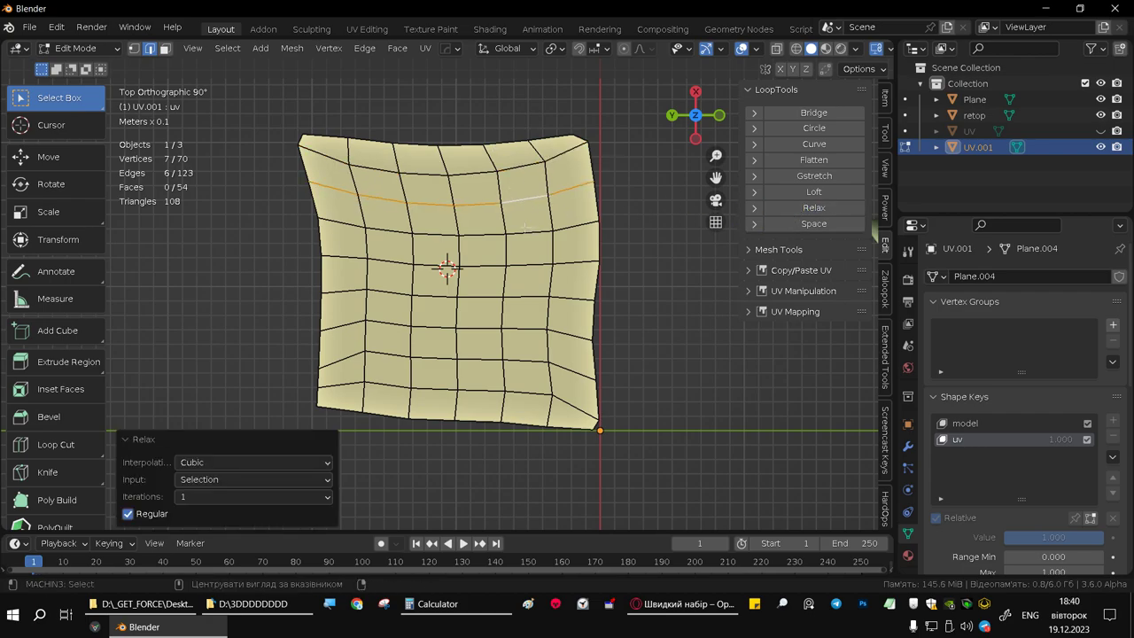
pyautogui.keyDown('alt'); pyautogui.click(526, 230); pyautogui.keyUp('alt')
pyautogui.click(813, 207)
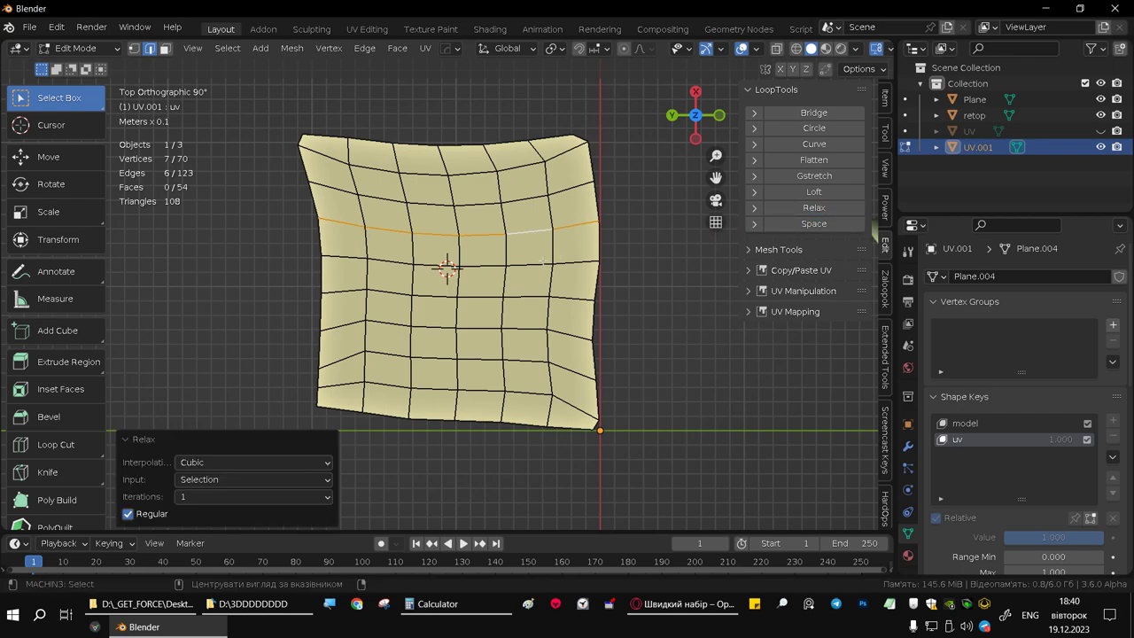
pyautogui.keyDown('alt'); pyautogui.click(544, 260); pyautogui.keyUp('alt')
pyautogui.click(823, 215)
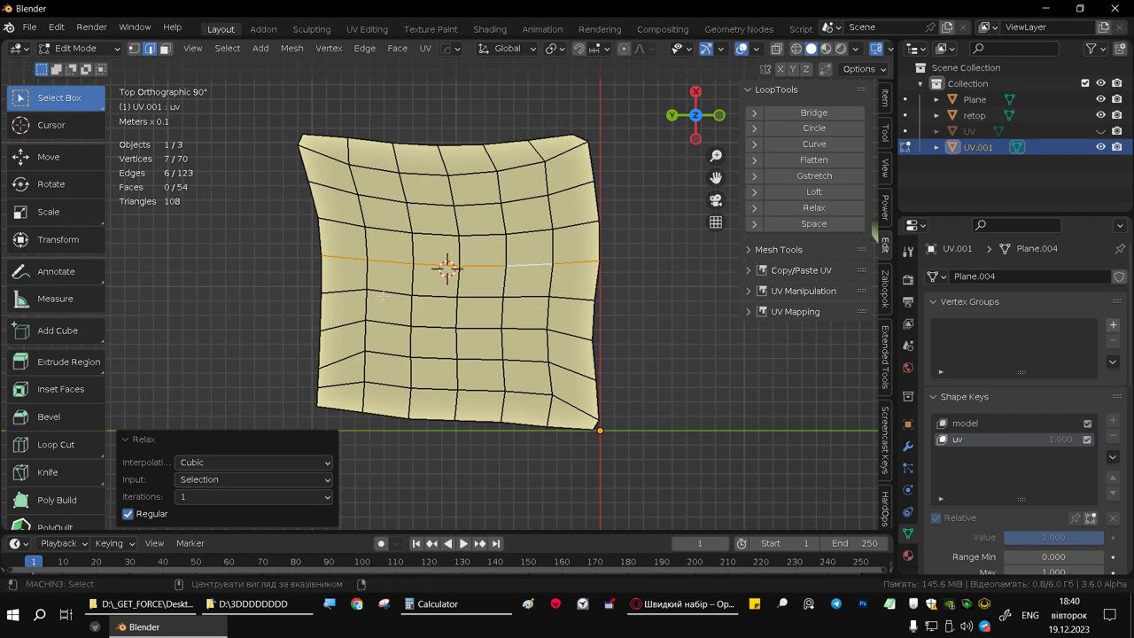
# Relax the remaining lower horizontal loops through the bottom border
pyautogui.keyDown('alt'); pyautogui.click(390, 293); pyautogui.keyUp('alt')
pyautogui.click(819, 215)
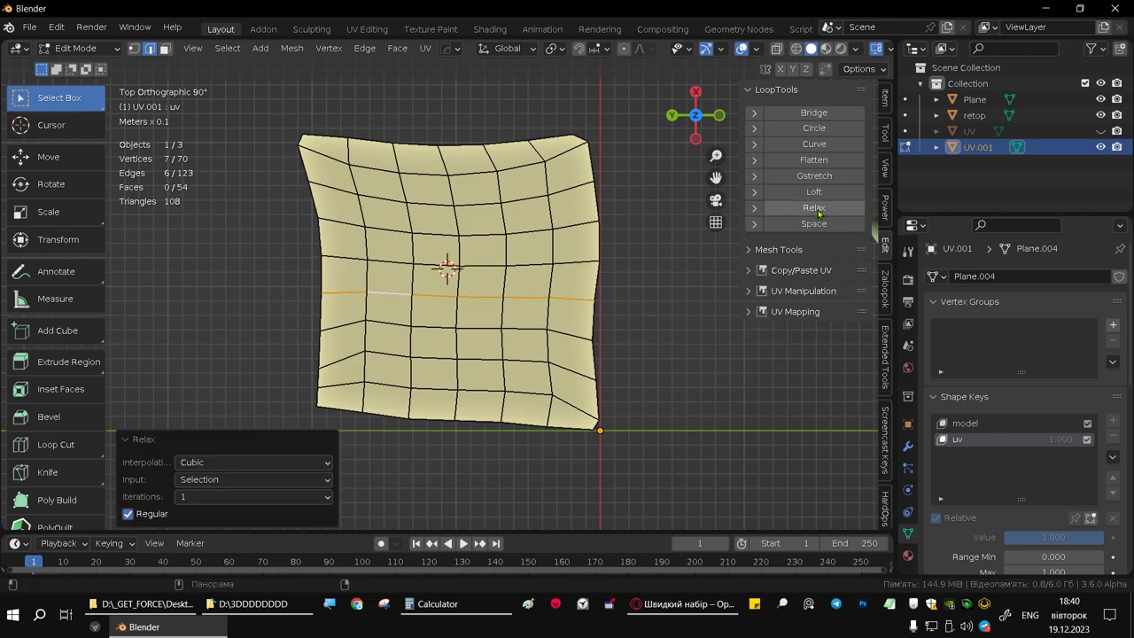
pyautogui.keyDown('alt'); pyautogui.click(434, 328); pyautogui.keyUp('alt')
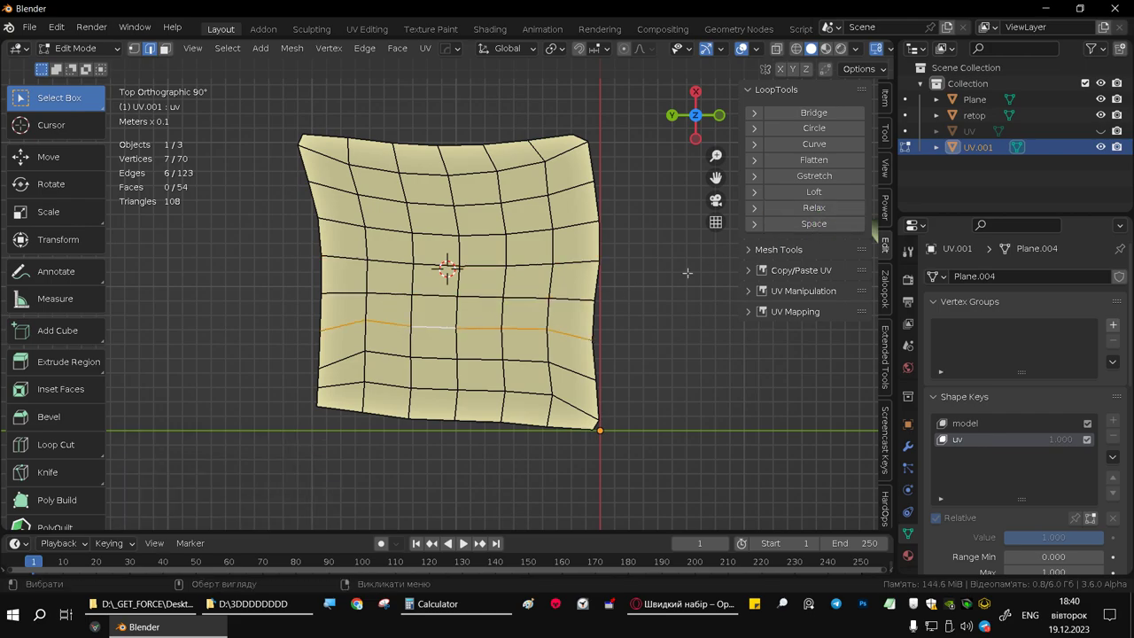
pyautogui.click(814, 207)
pyautogui.keyDown('alt'); pyautogui.click(442, 354); pyautogui.keyUp('alt')
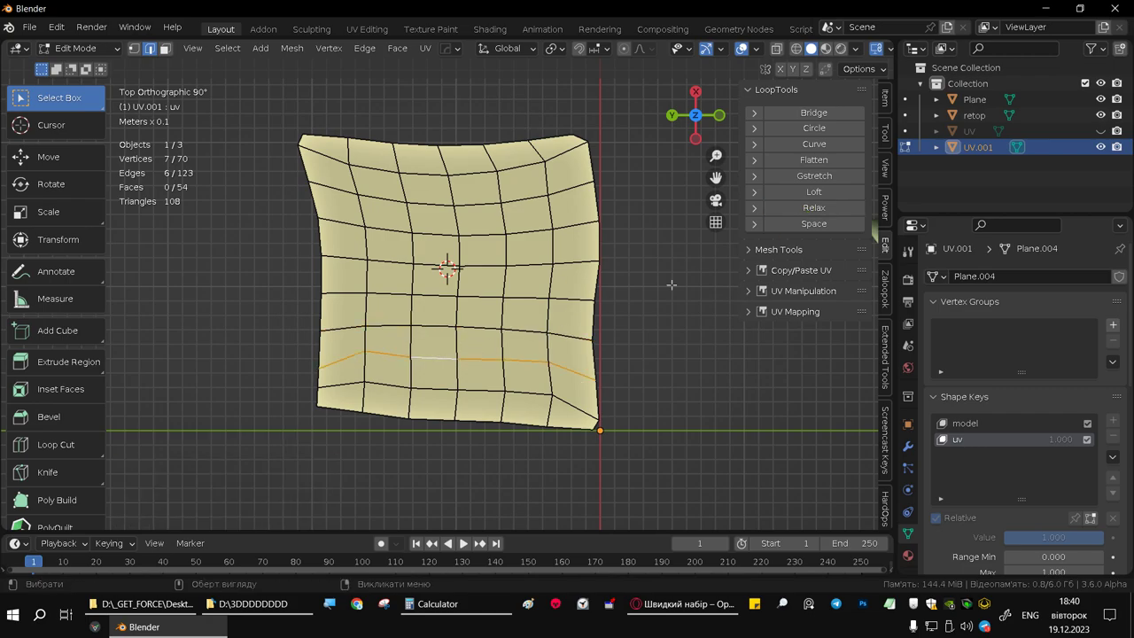
pyautogui.click(814, 207)
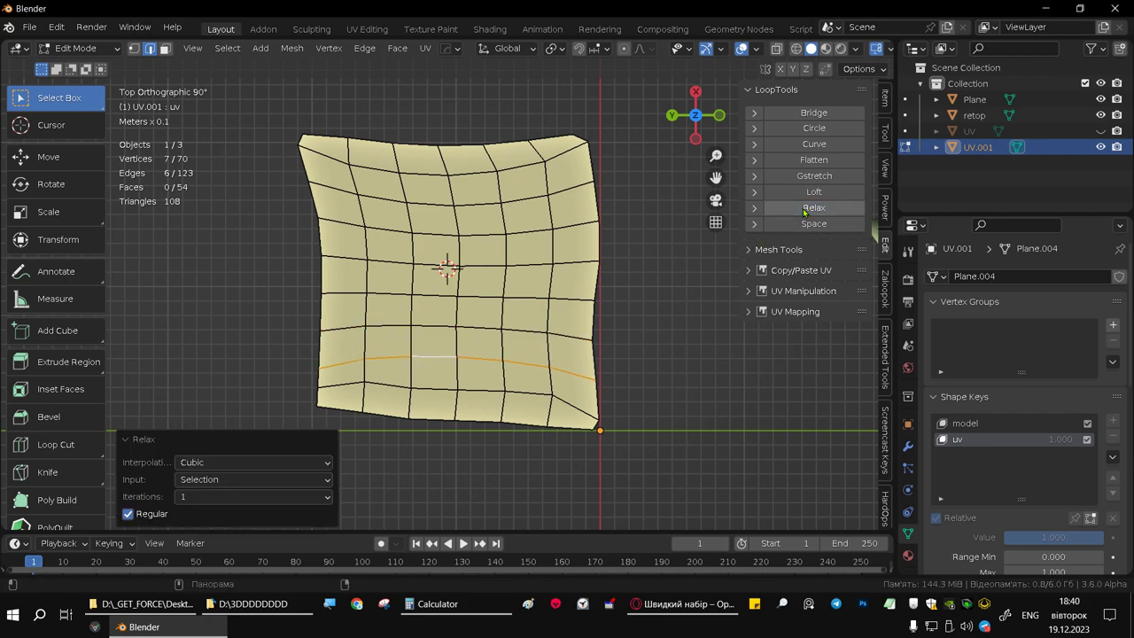
pyautogui.keyDown('alt'); pyautogui.click(435, 391); pyautogui.keyUp('alt')
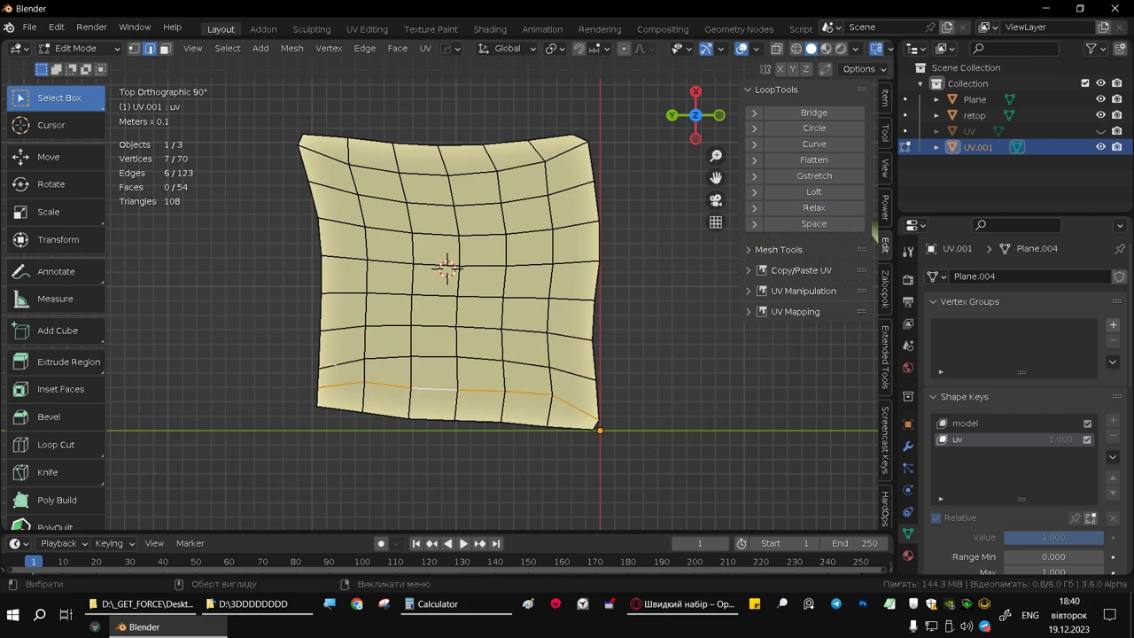
pyautogui.click(397, 47)
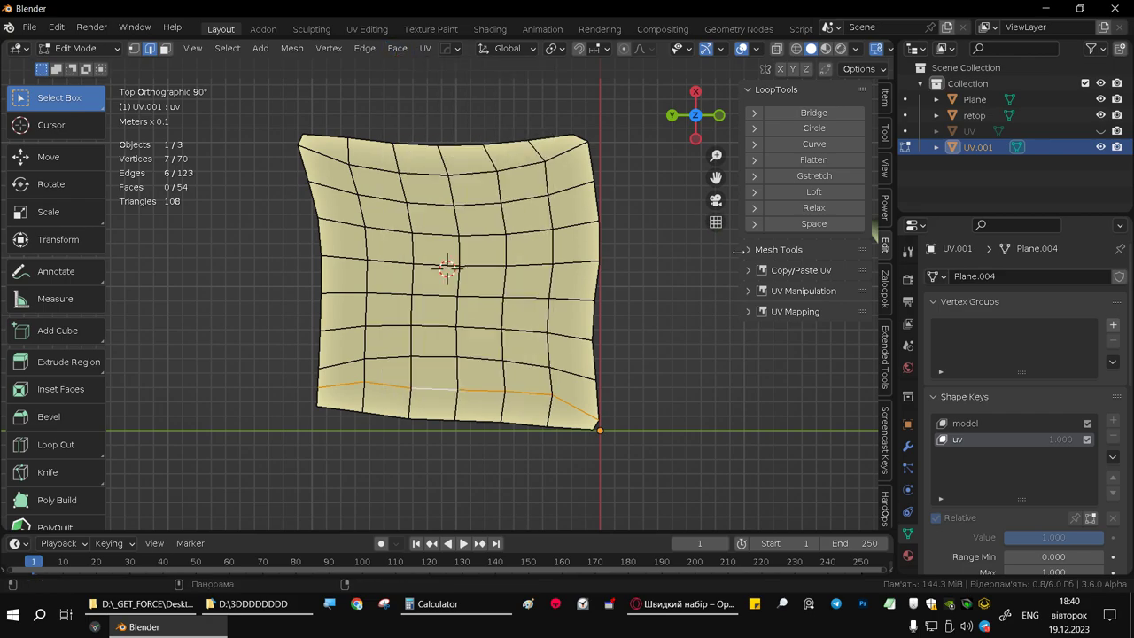
pyautogui.click(829, 214)
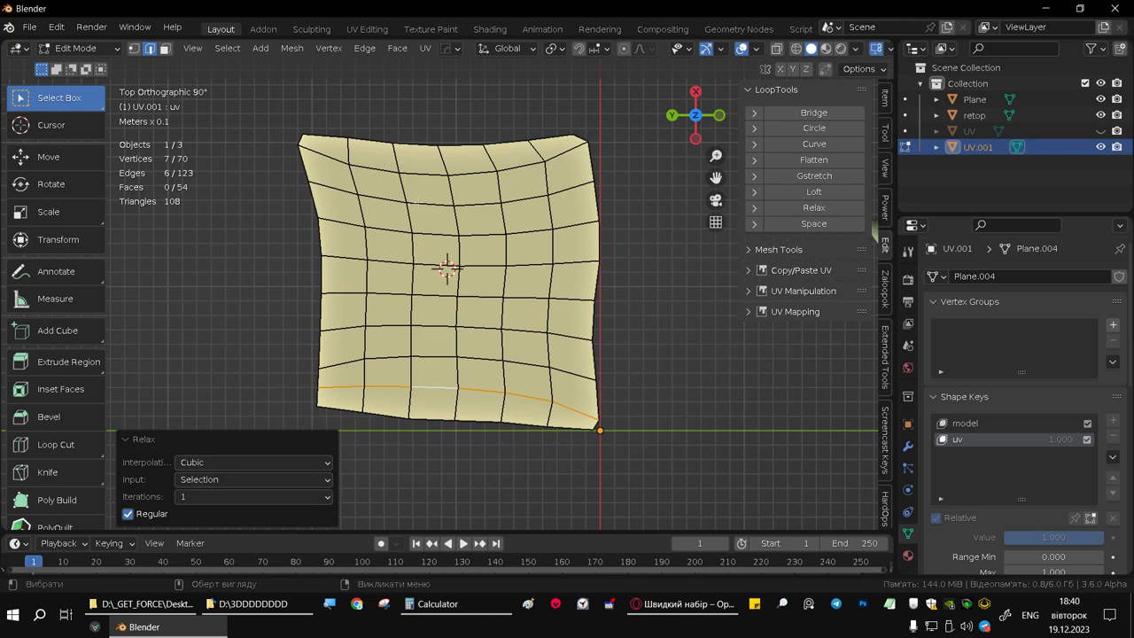
pyautogui.keyDown('alt'); pyautogui.click(367, 241); pyautogui.keyUp('alt')
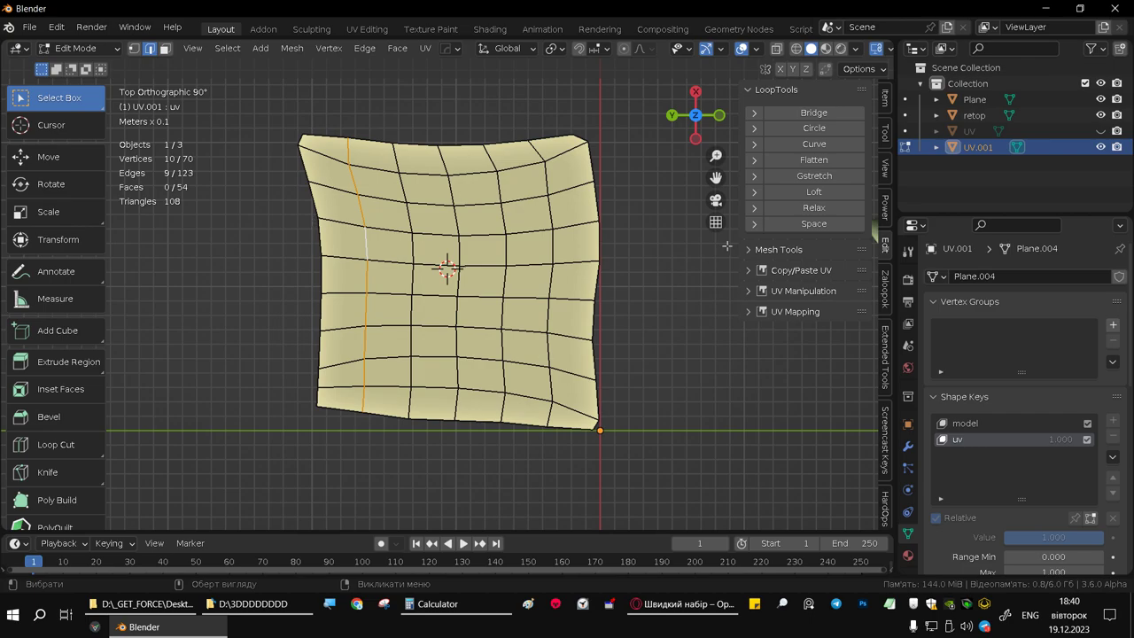
# Relax the left, centre and next vertical edge loops, undoing the relax that included the top border
pyautogui.click(811, 209)
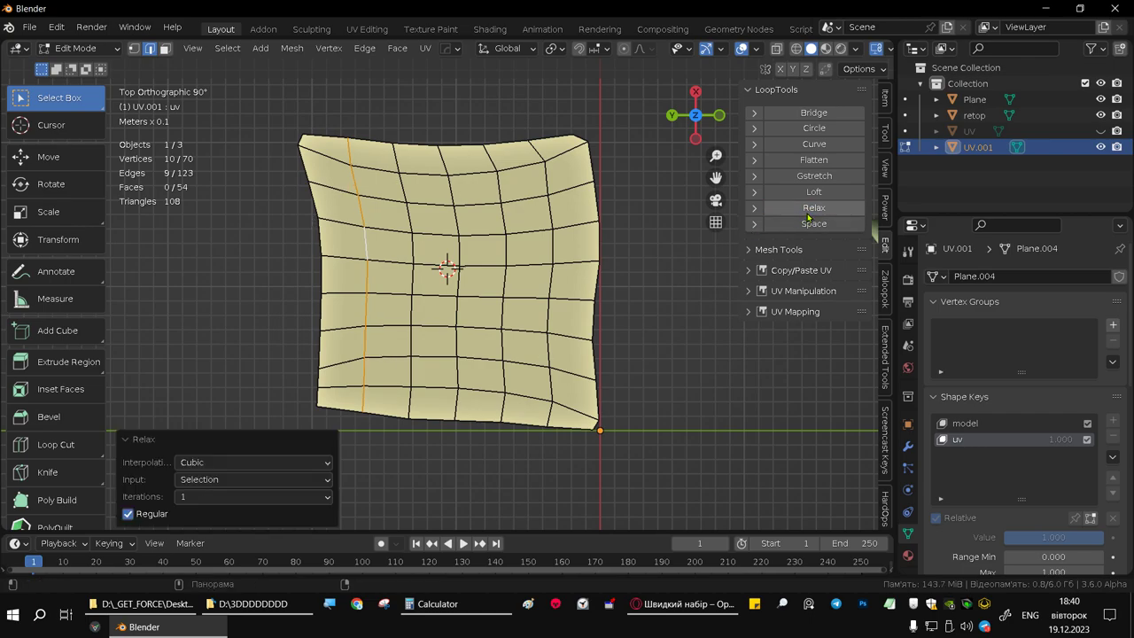
pyautogui.keyDown('alt'); pyautogui.click(457, 246); pyautogui.keyUp('alt')
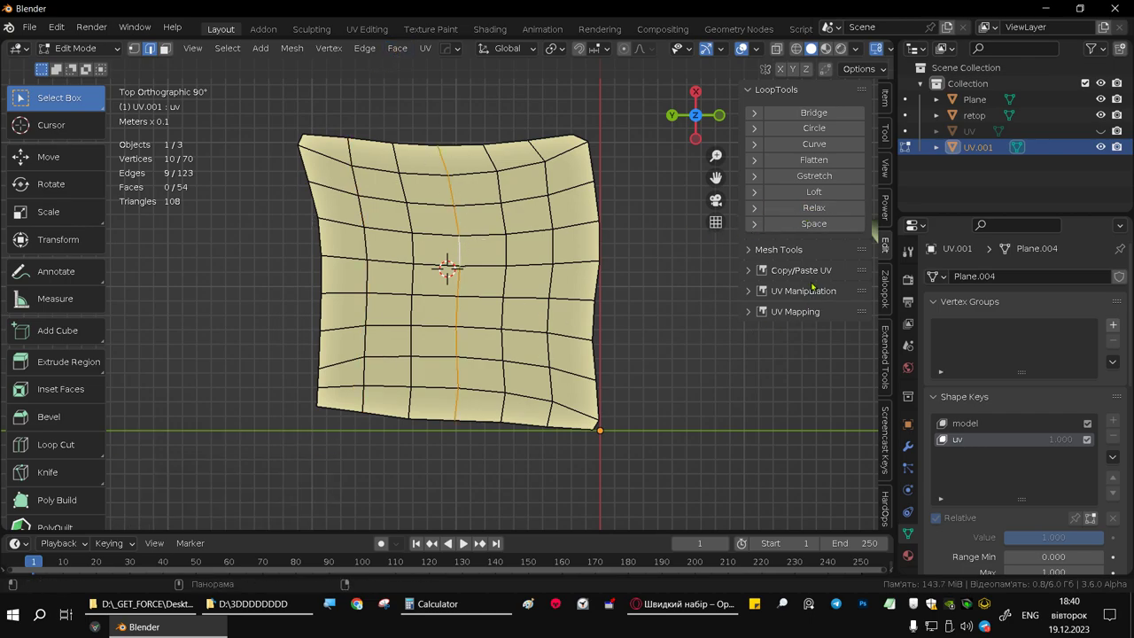
pyautogui.click(805, 210)
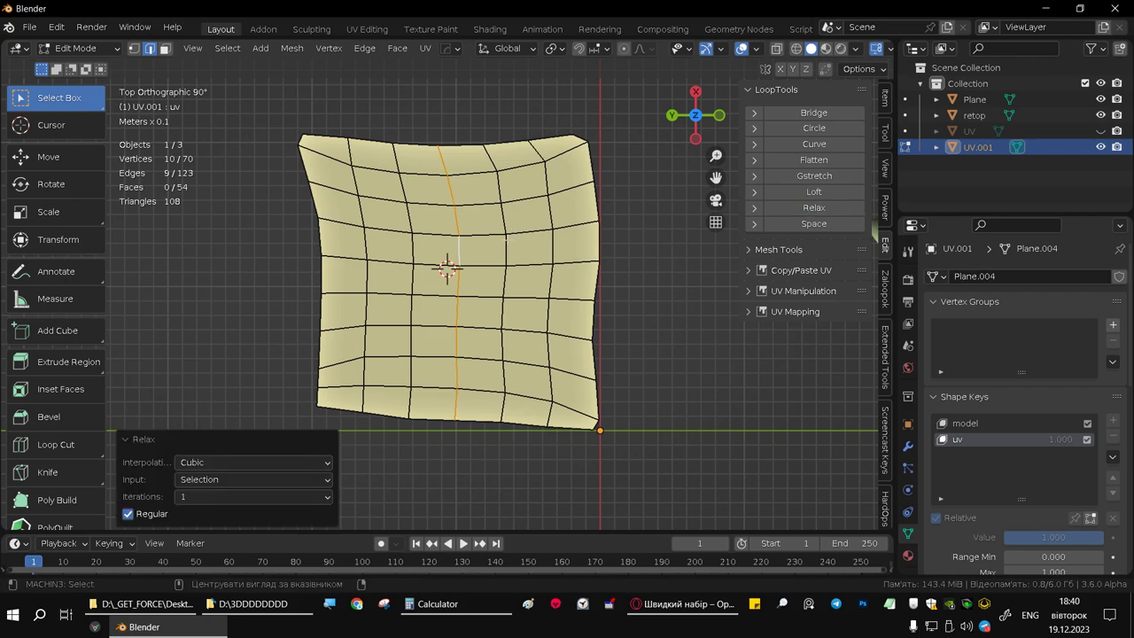
pyautogui.keyDown('alt'); pyautogui.click(502, 283); pyautogui.keyUp('alt')
pyautogui.click(827, 209)
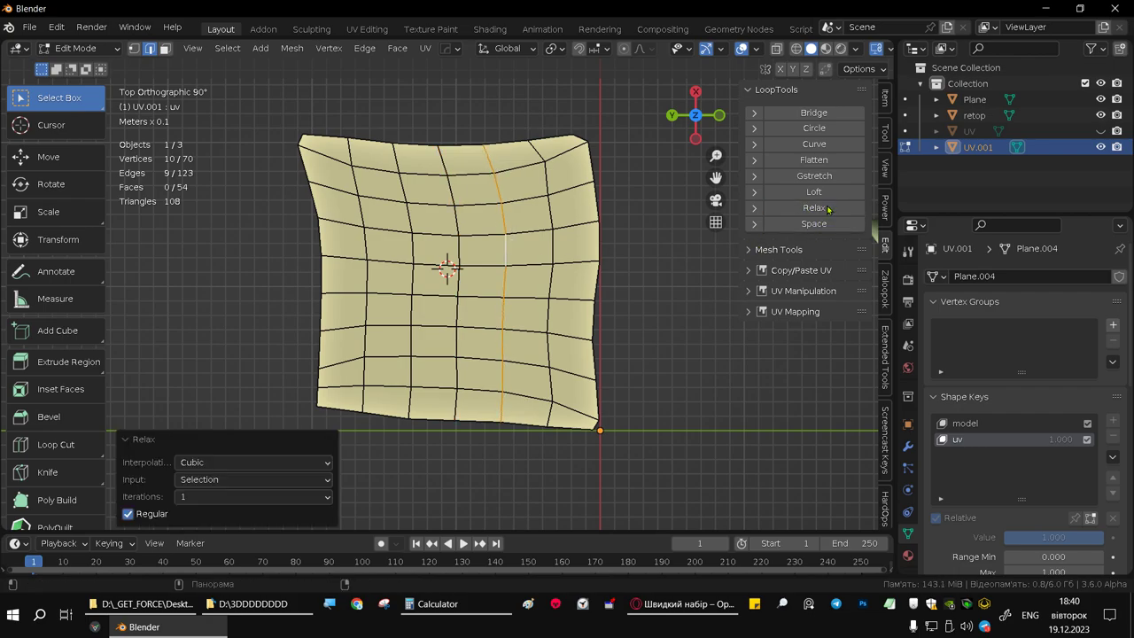
pyautogui.keyDown('alt'); pyautogui.click(553, 248); pyautogui.keyUp('alt')
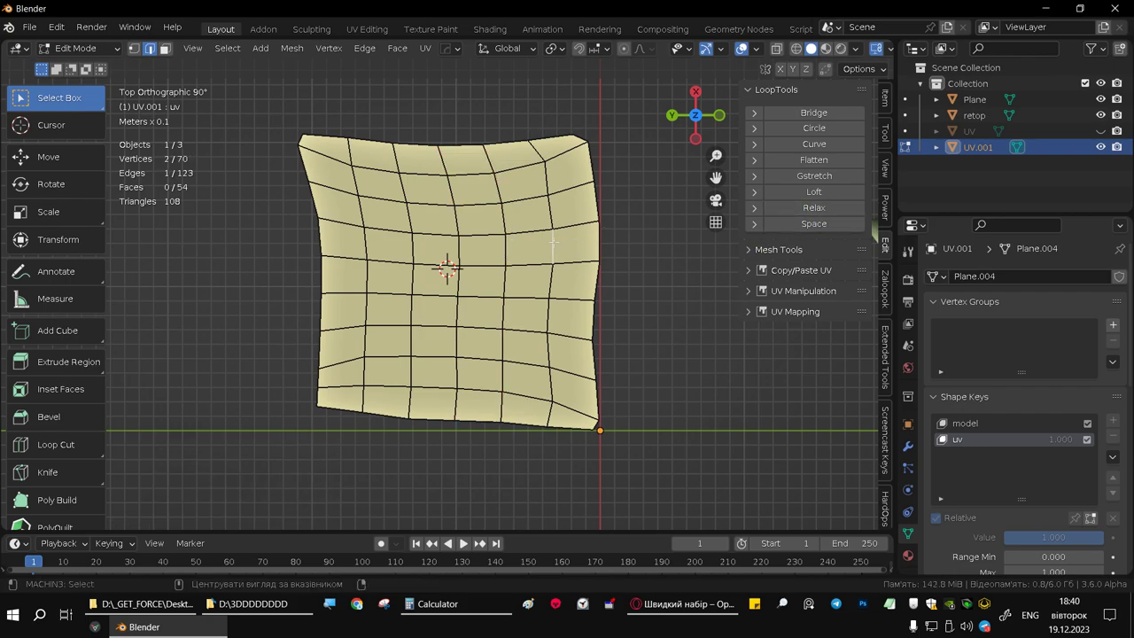
pyautogui.click(814, 208)
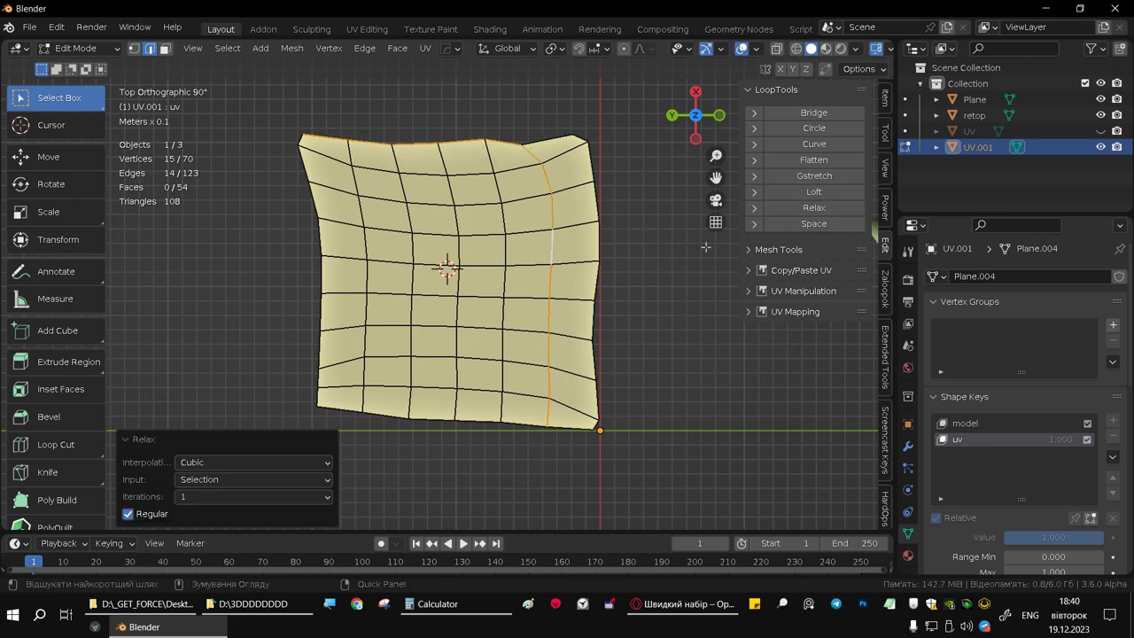
pyautogui.hotkey('ctrl', 'z')
# Relax a right-side edge column running from the grid's top edge to its bottom edge
pyautogui.click(552, 159)
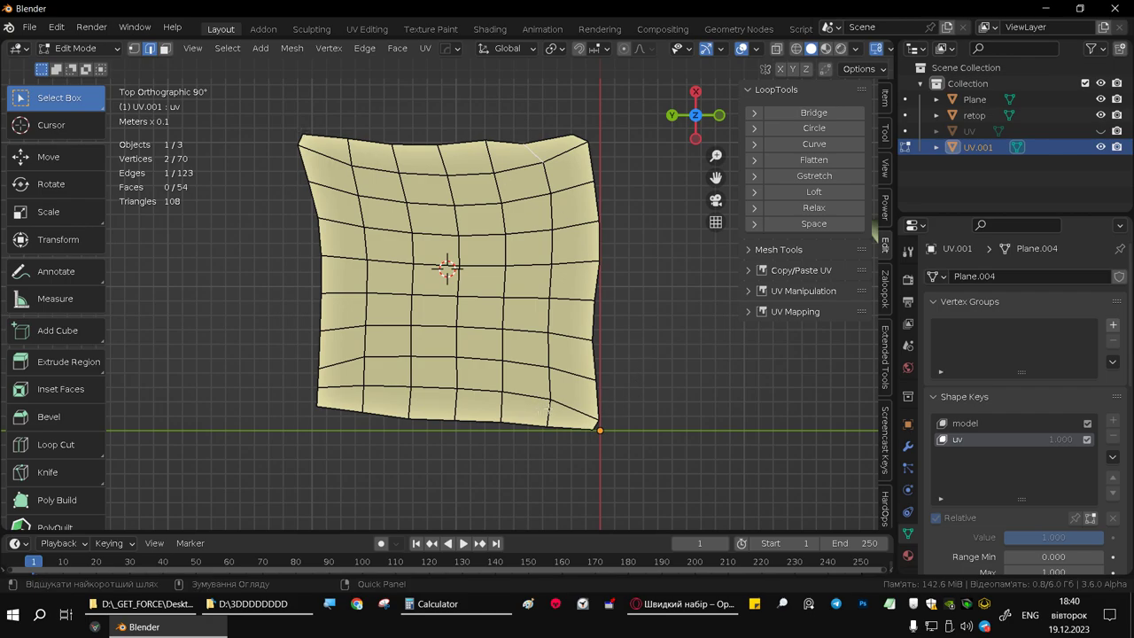
pyautogui.keyDown('ctrl'); pyautogui.click(542, 412); pyautogui.keyUp('ctrl')
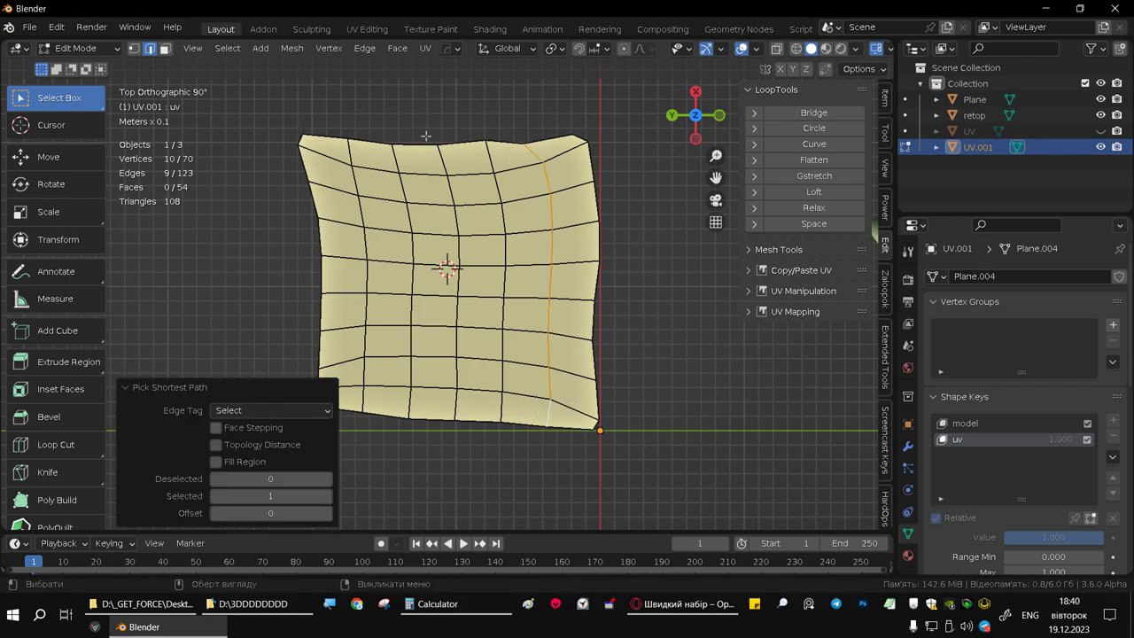
pyautogui.click(818, 209)
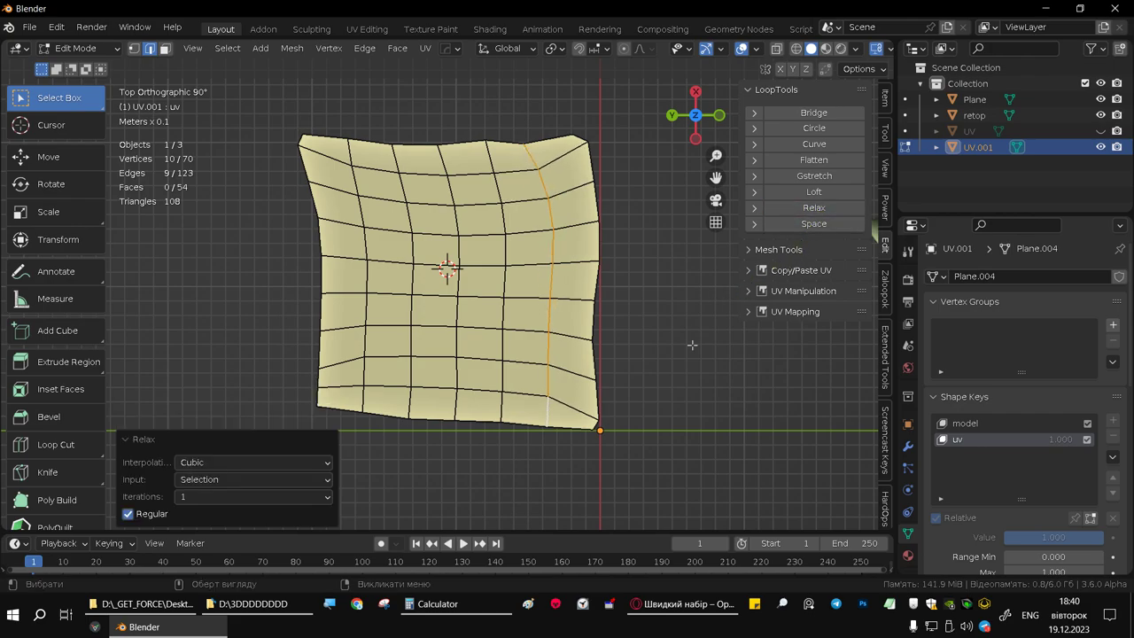
pyautogui.click(673, 266)
pyautogui.scroll(-4, 620, 266)
# Add a Subdivision Surface modifier to the UV.001 grid
pyautogui.moveTo(620, 265)
pyautogui.mouseDown(button='middle')
pyautogui.moveTo(570, 260)
pyautogui.moveTo(603, 354)
pyautogui.mouseUp(button='middle')
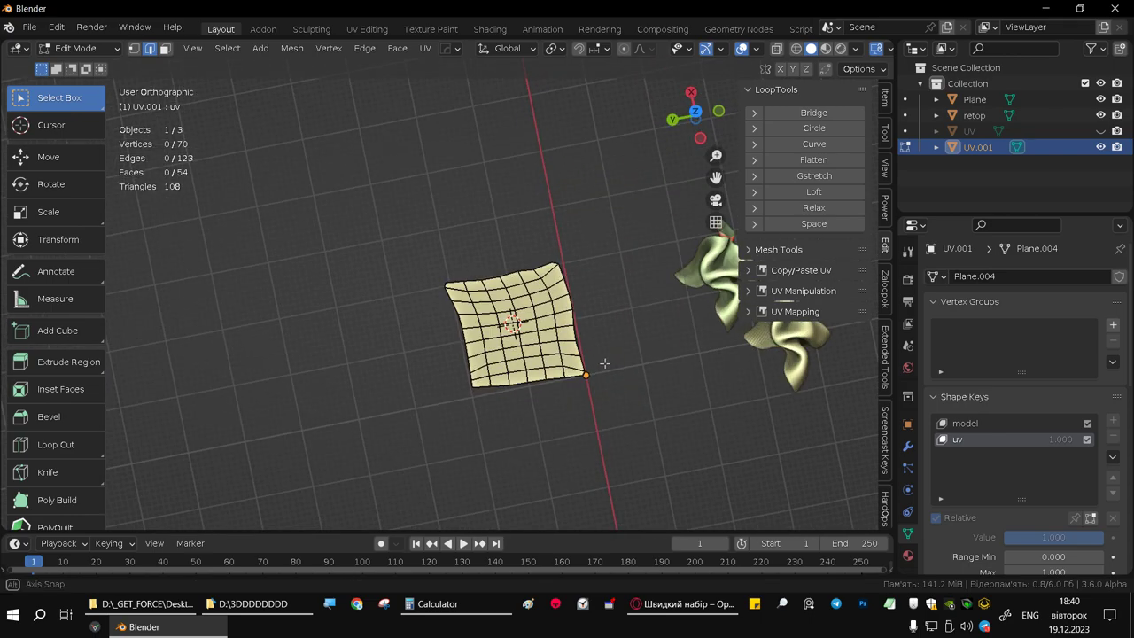
pyautogui.press('Tab')
pyautogui.press('Tab')
pyautogui.press('Tab')
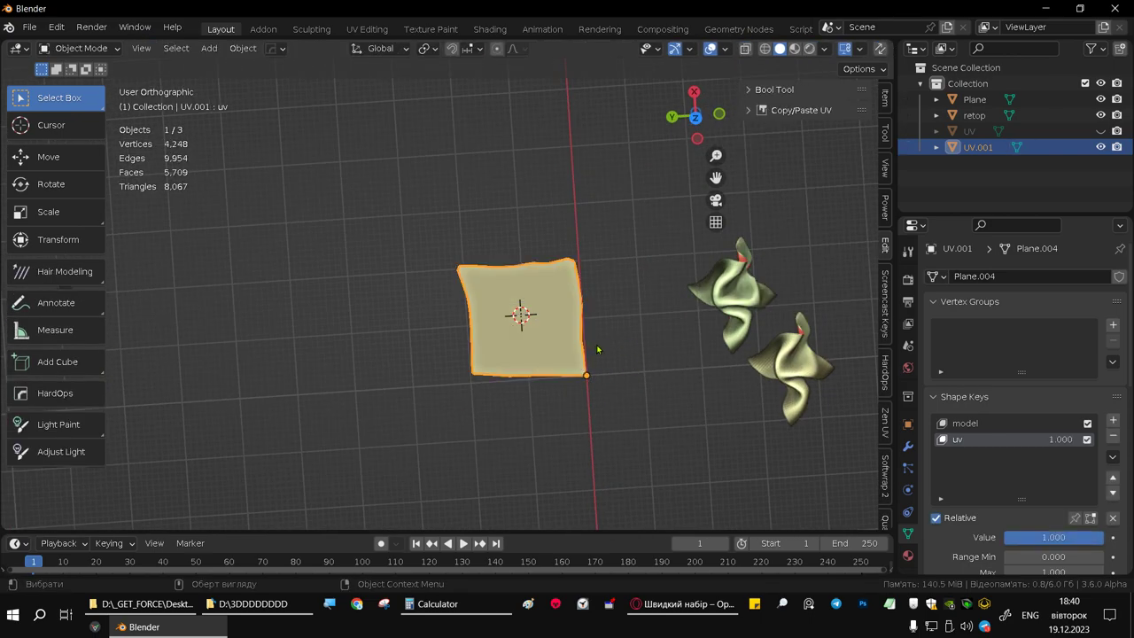
pyautogui.press('Tab')
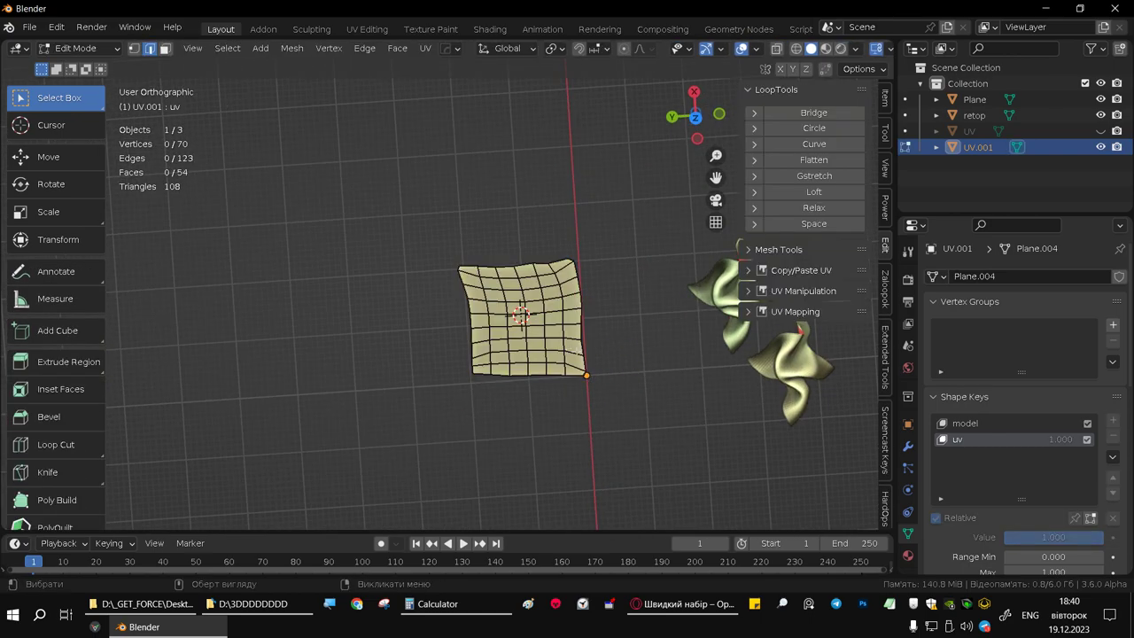
pyautogui.press('Tab')
pyautogui.press('Tab')
pyautogui.press('Tab')
pyautogui.click(907, 446)
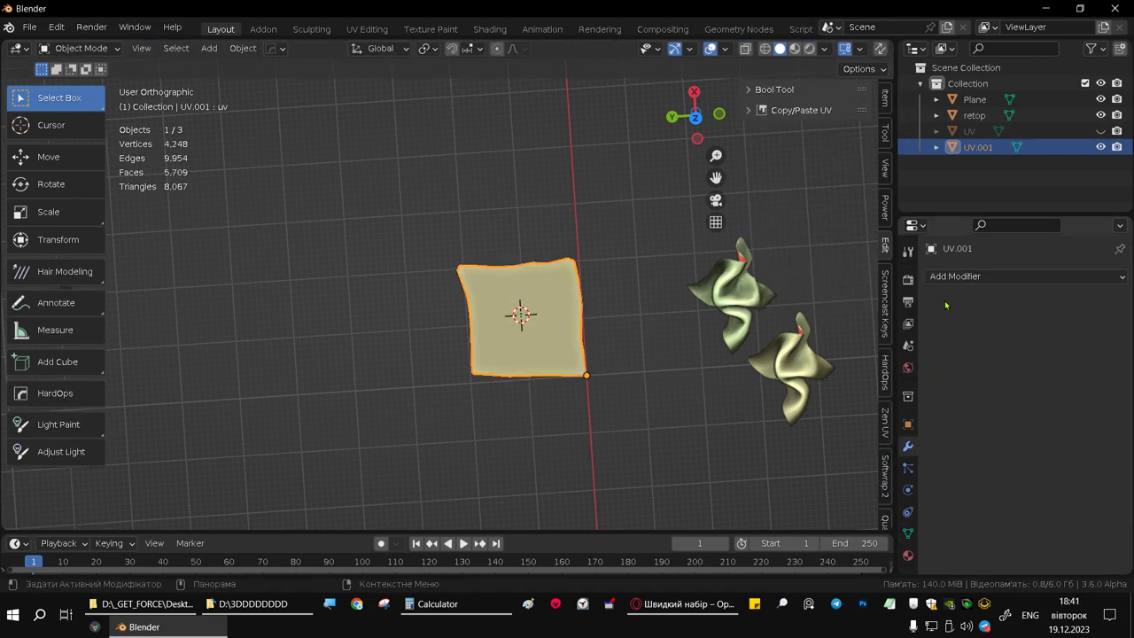
pyautogui.click(962, 277)
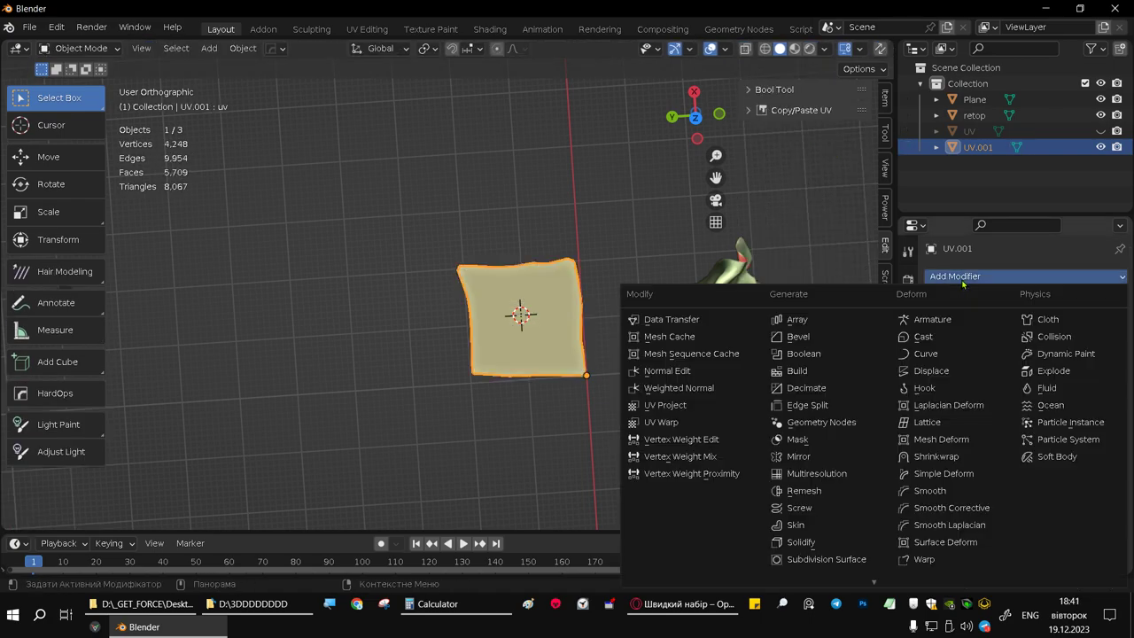
pyautogui.click(837, 561)
pyautogui.scroll(2, 629, 365)
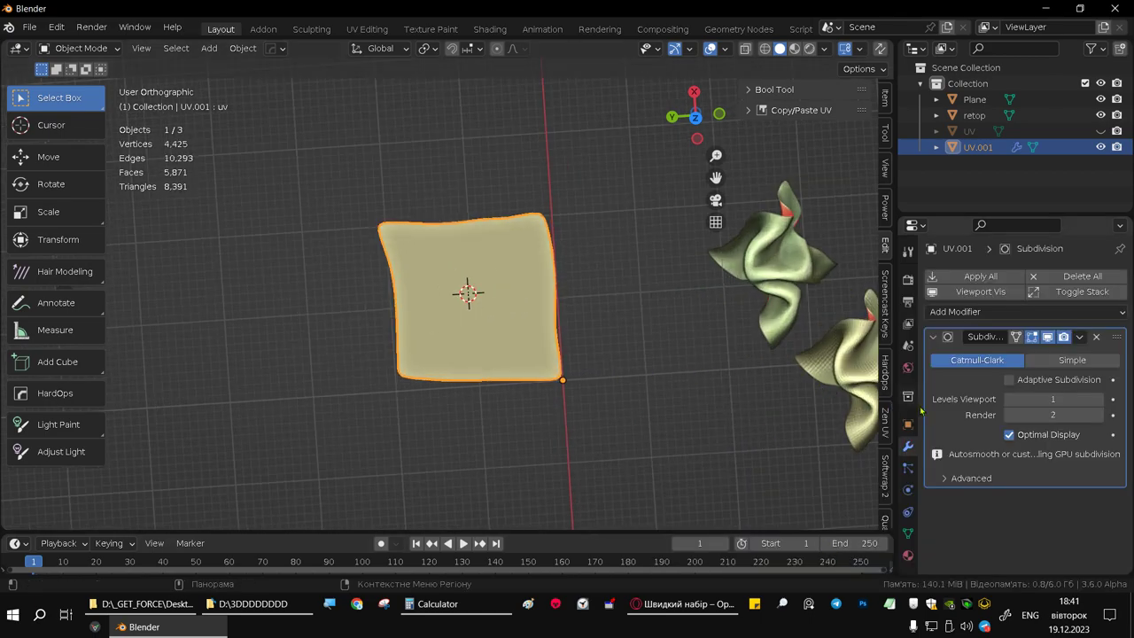
# Preview the Simple subdivision type, then revert it to Catmull-Clark at viewport 1, render 2
pyautogui.click(1072, 359)
pyautogui.scroll(1, 546, 268)
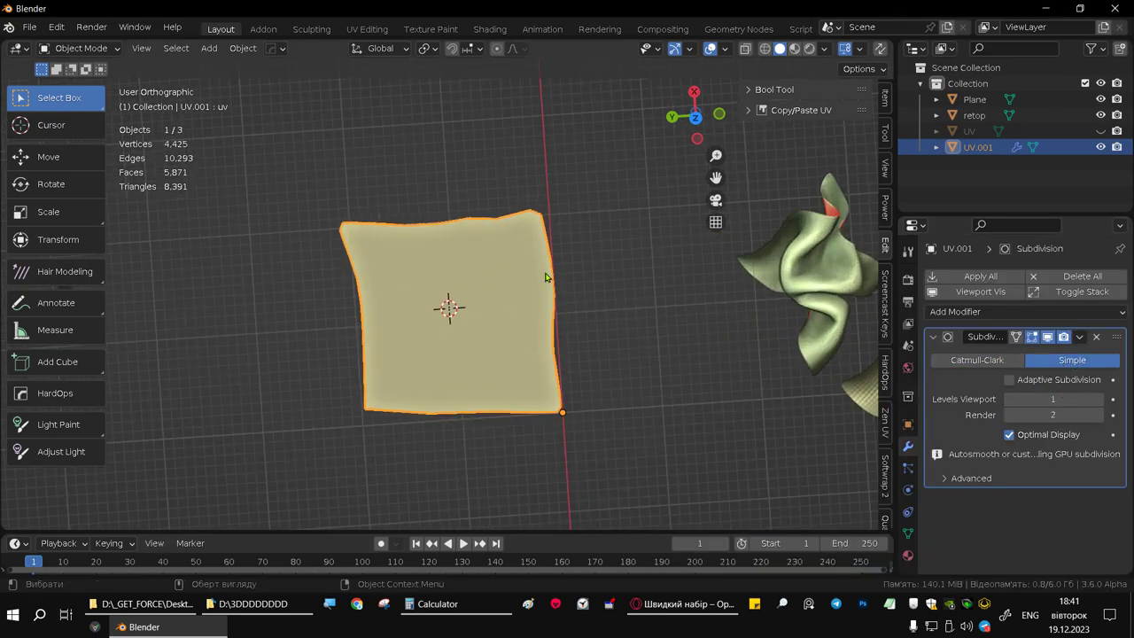
pyautogui.press('Tab')
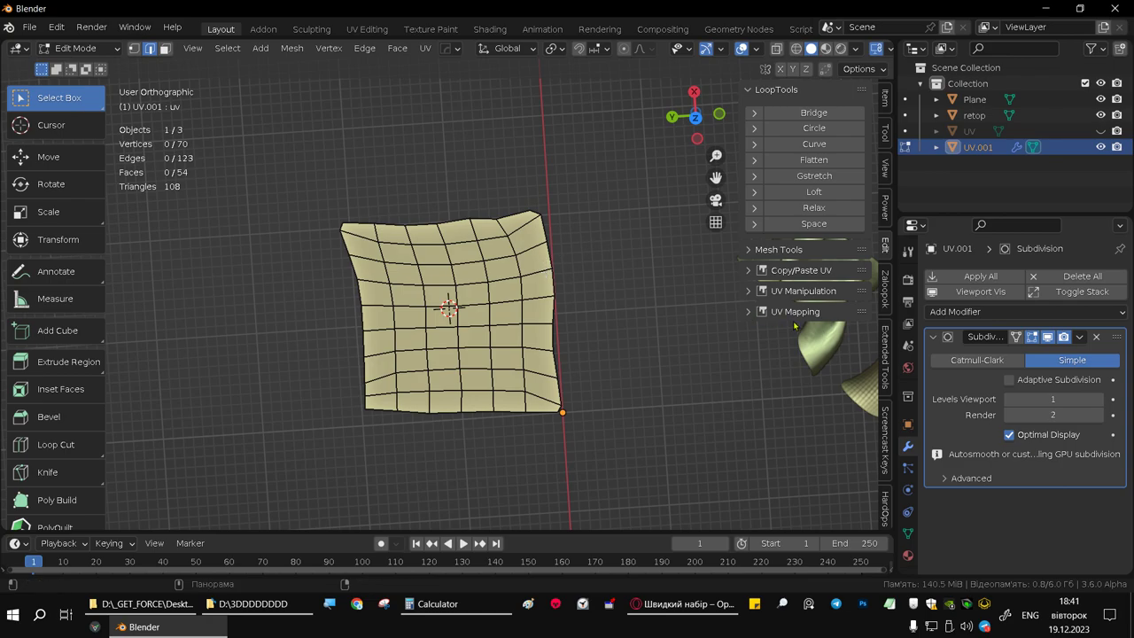
pyautogui.press('Tab')
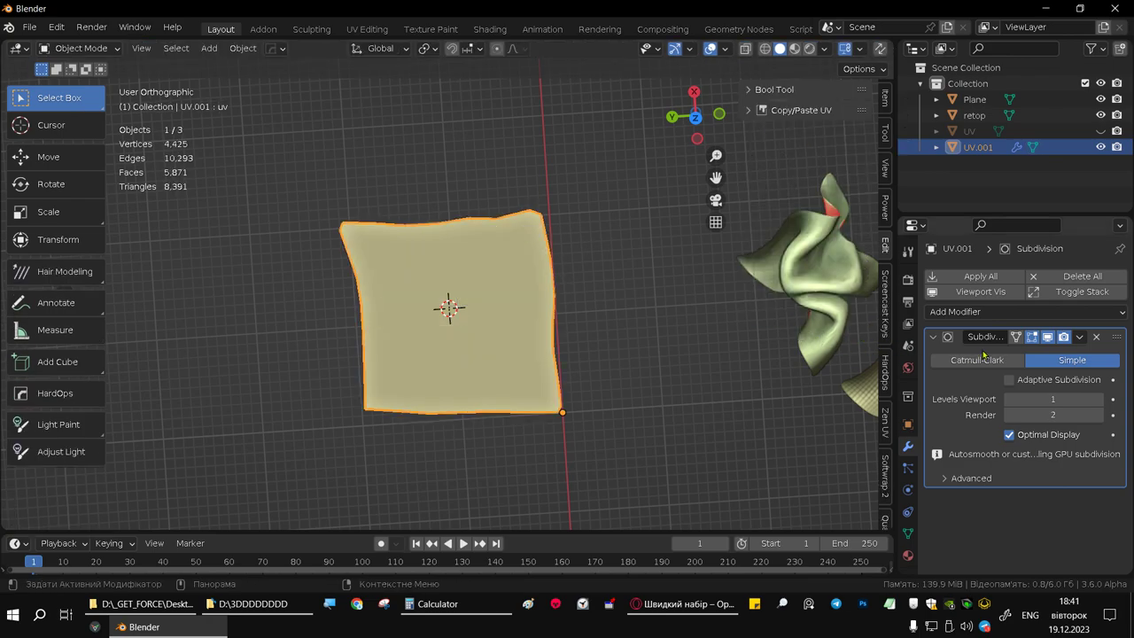
pyautogui.click(975, 360)
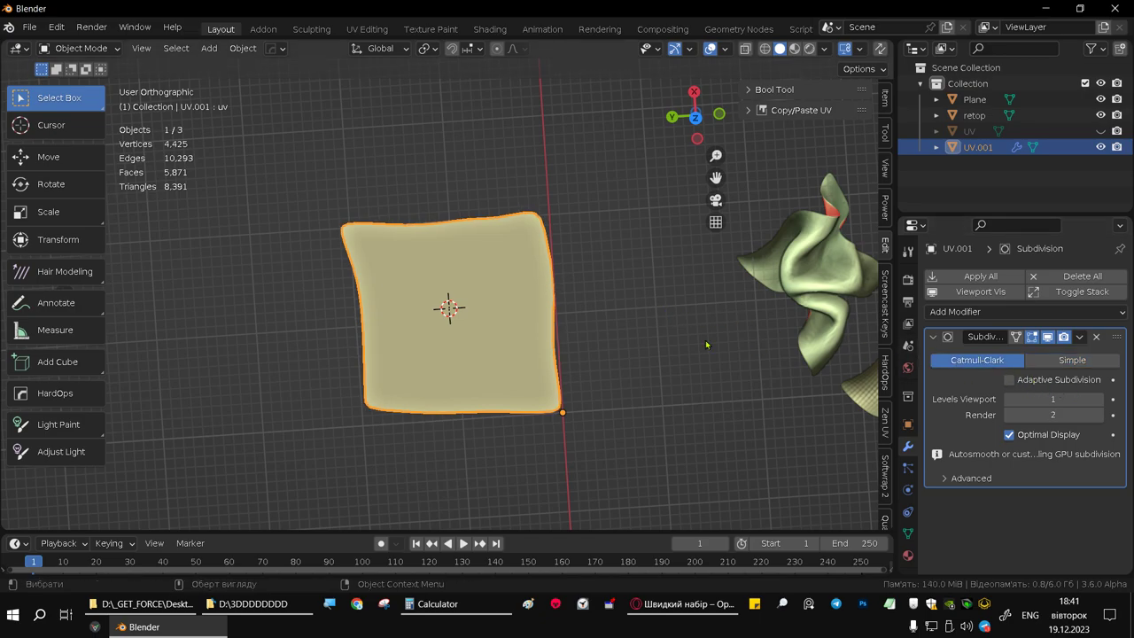
pyautogui.press('Tab')
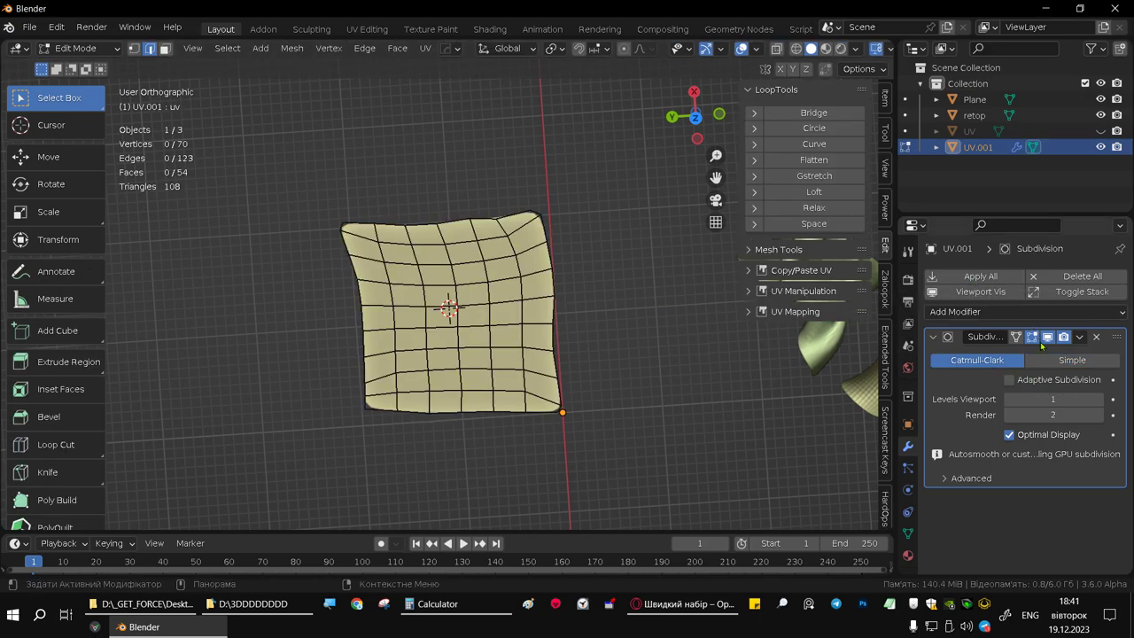
# Switch the subdivision to Simple and try Apply All, which fails because of shape keys
pyautogui.click(1070, 360)
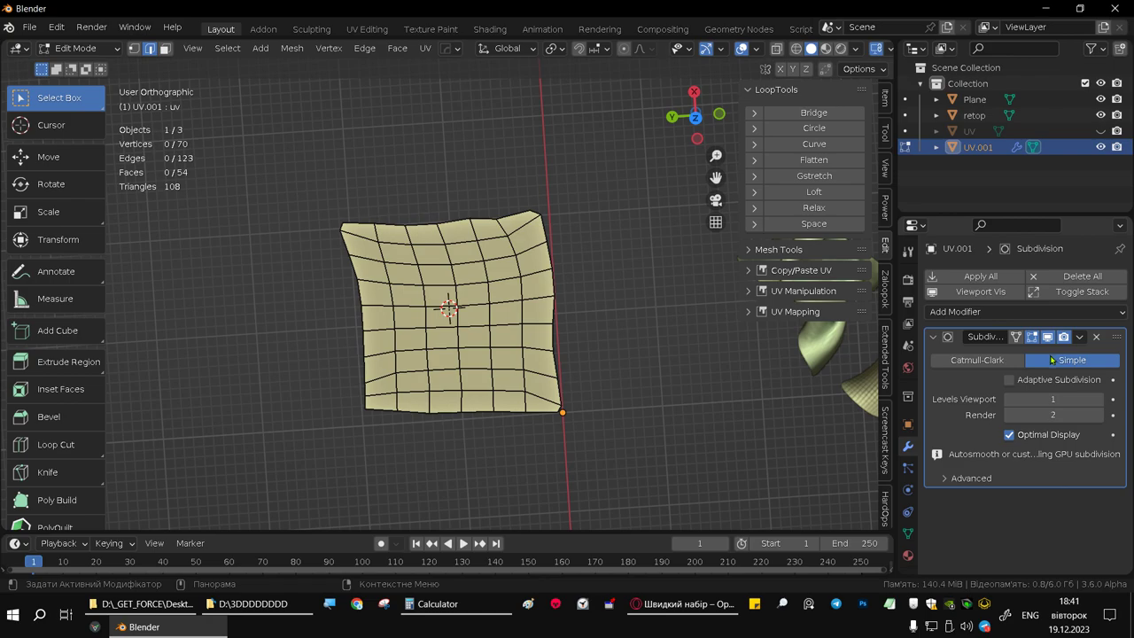
pyautogui.click(975, 277)
pyautogui.press('Tab')
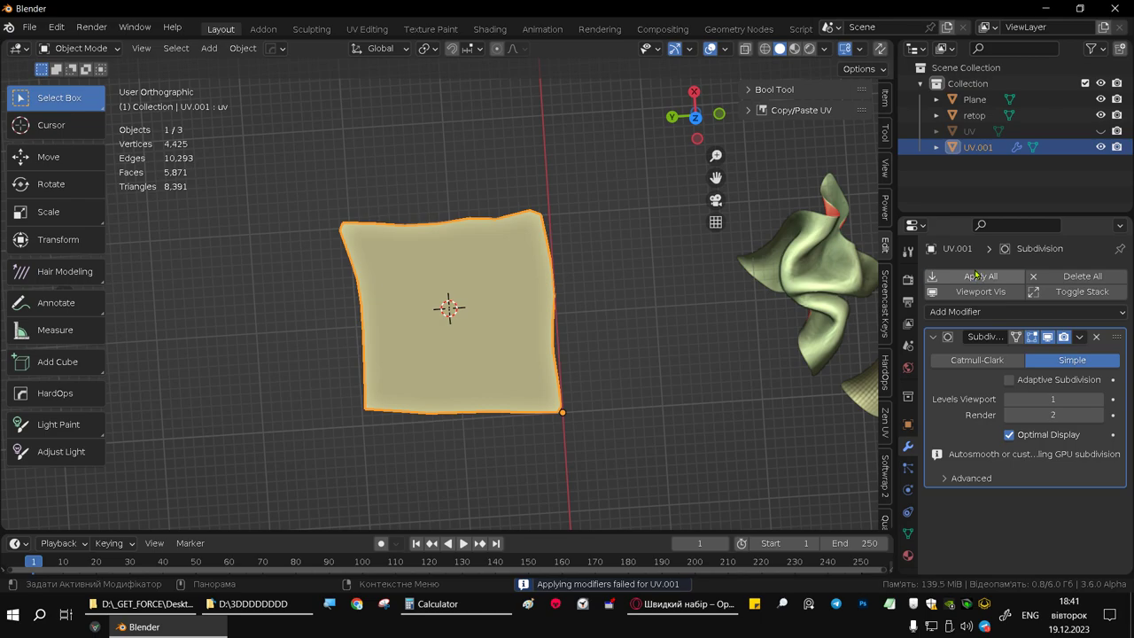
pyautogui.click(623, 332)
pyautogui.click(533, 311)
pyautogui.press('Tab')
pyautogui.press('Tab')
pyautogui.click(986, 277)
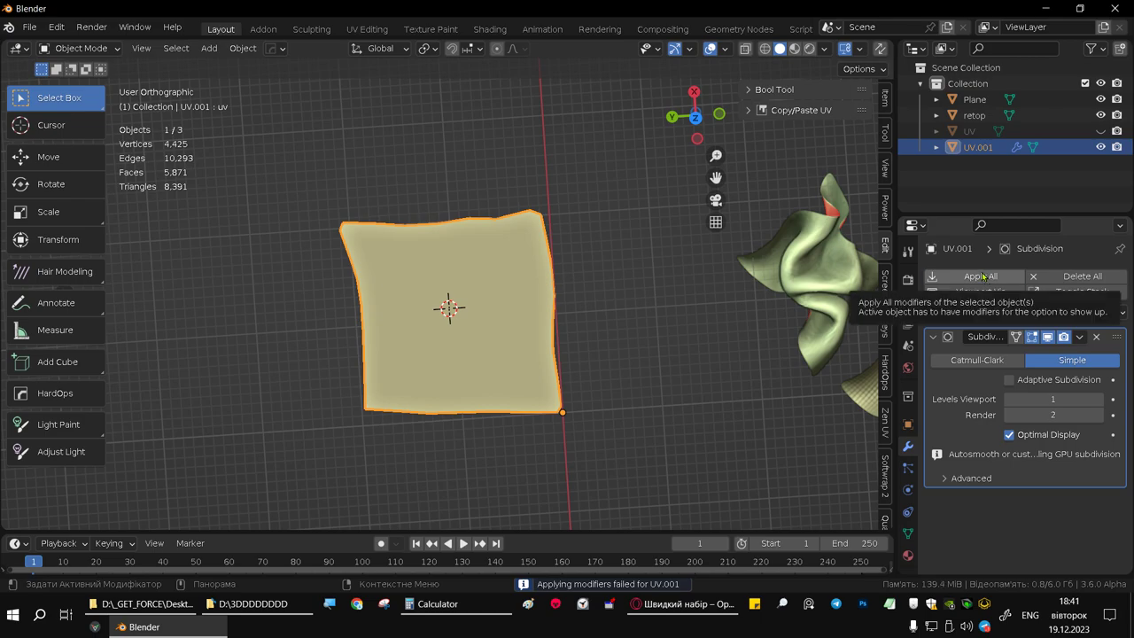
# Show UV.001's model and uv shape keys in the Object Data properties
pyautogui.press('Tab')
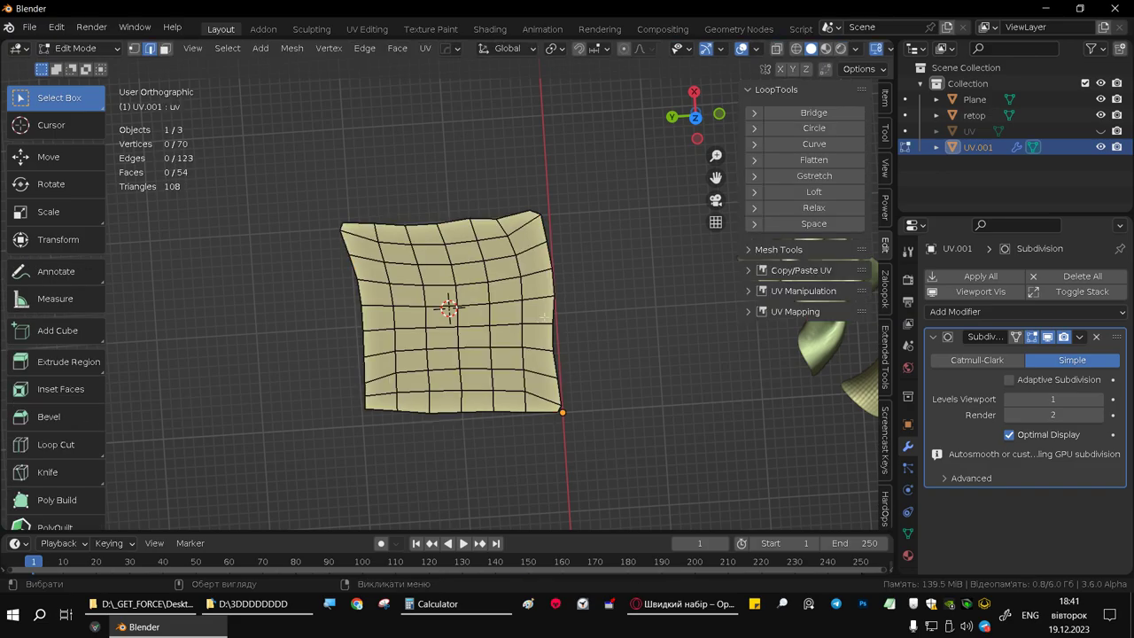
pyautogui.press('Tab')
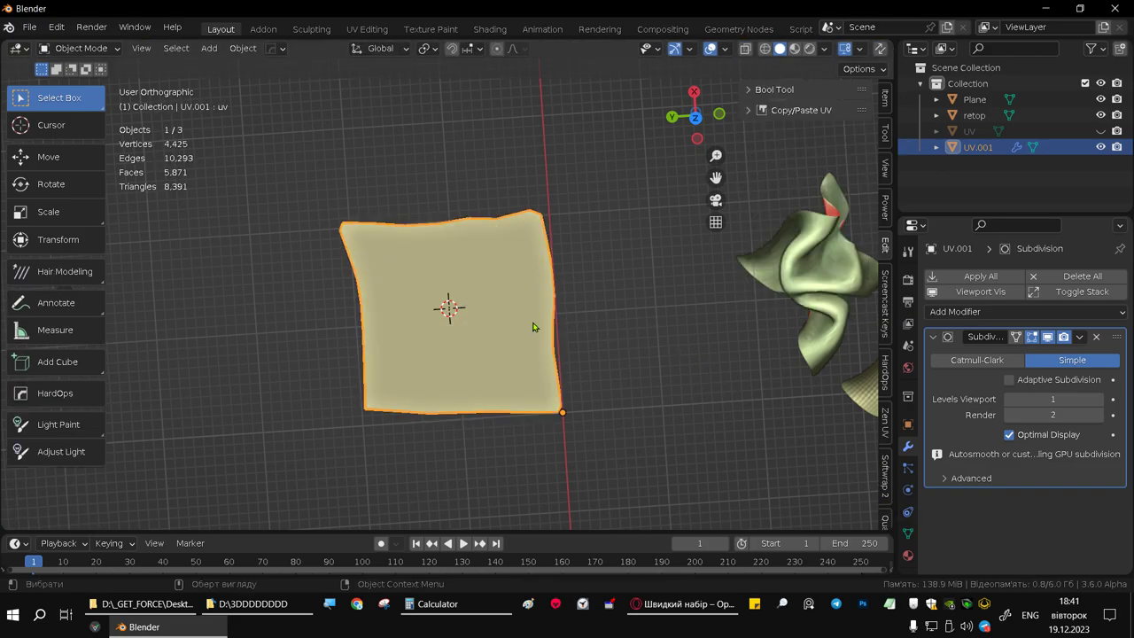
pyautogui.press('Tab')
pyautogui.moveTo(533, 327); pyautogui.dragTo(522, 351, button='middle')
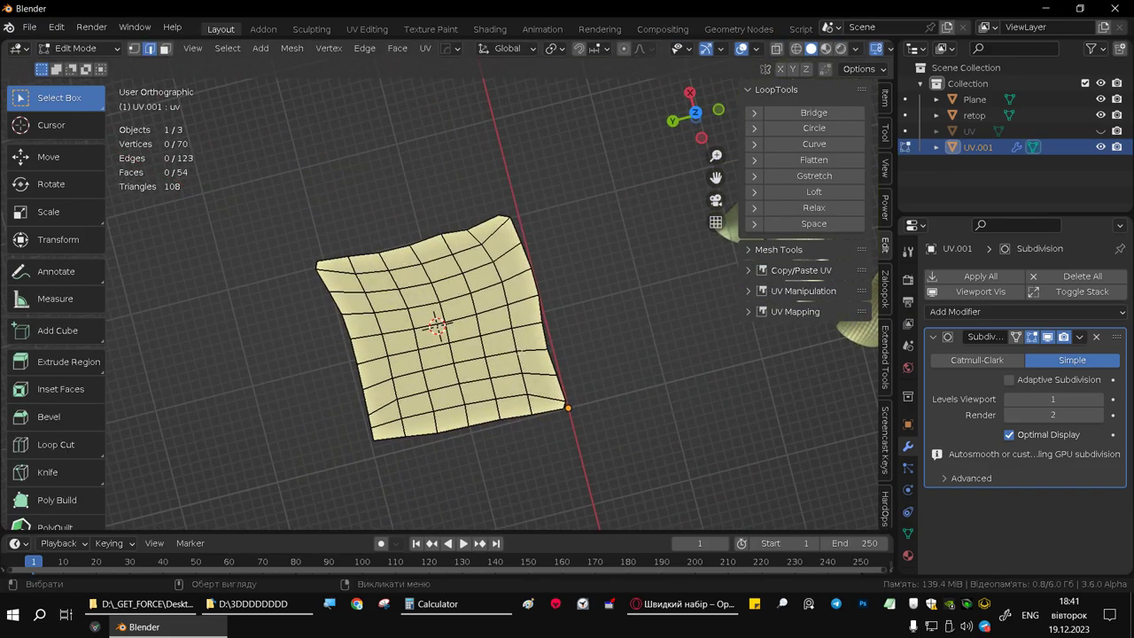
pyautogui.press('Tab')
pyautogui.click(907, 534)
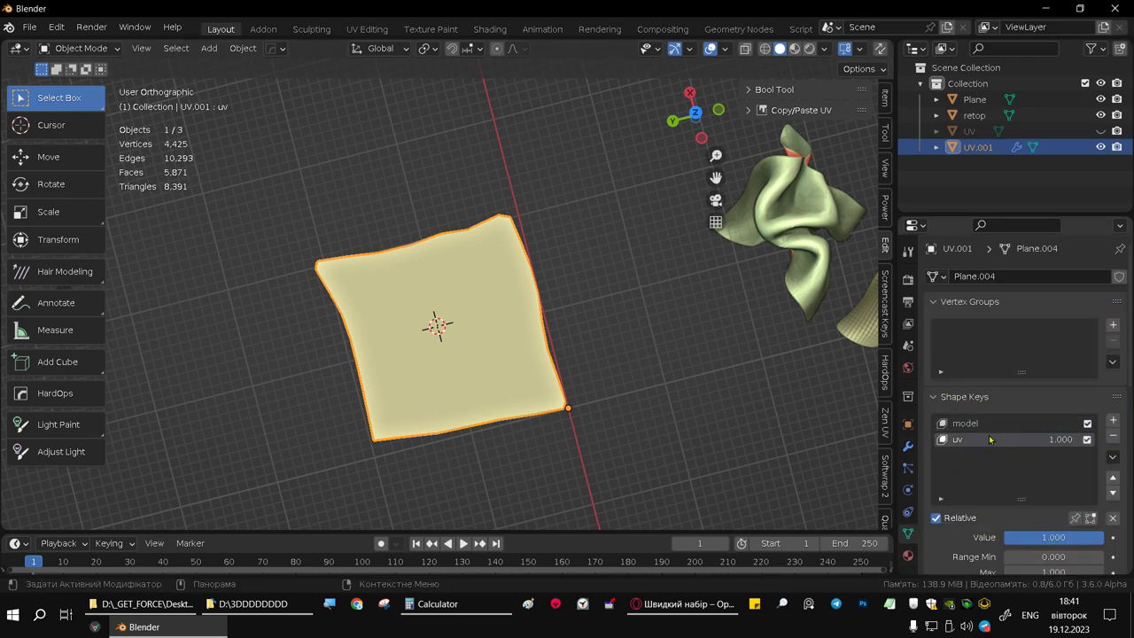
pyautogui.press('Tab')
pyautogui.press('Tab')
pyautogui.moveTo(509, 287)
pyautogui.mouseDown(button='middle')
pyautogui.moveTo(463, 309)
pyautogui.moveTo(265, 177)
pyautogui.mouseUp(button='middle')
pyautogui.click(240, 49)
pyautogui.moveTo(264, 514)
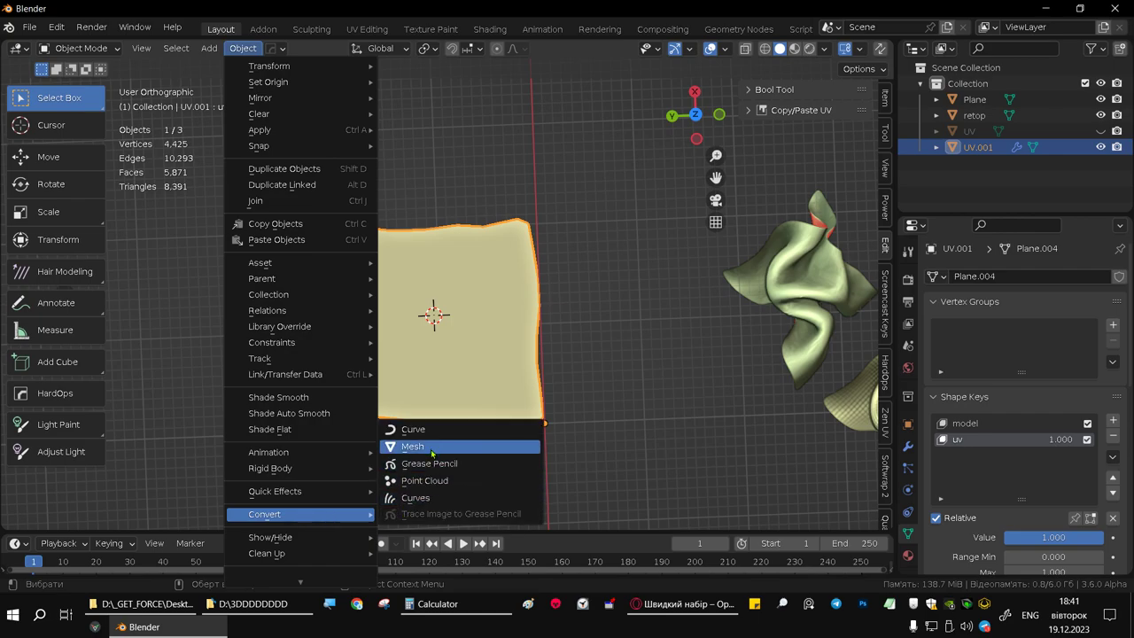
# Convert UV.001 to a mesh, giving a 247-vertex, 216-face grid, and unhide the UV object
pyautogui.click(433, 447)
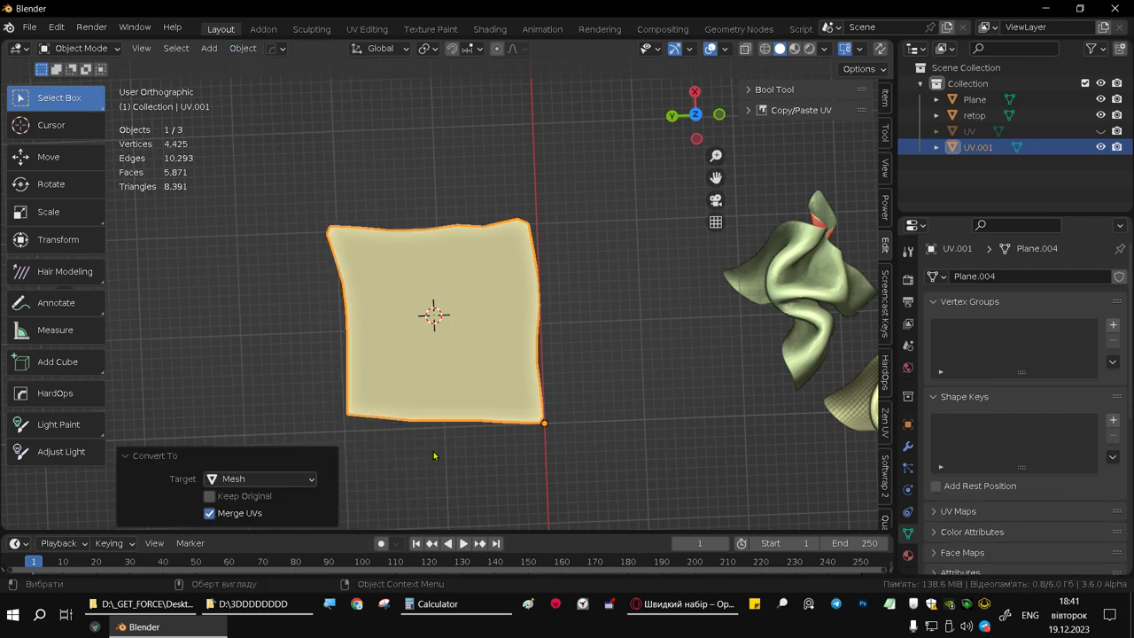
pyautogui.click(907, 446)
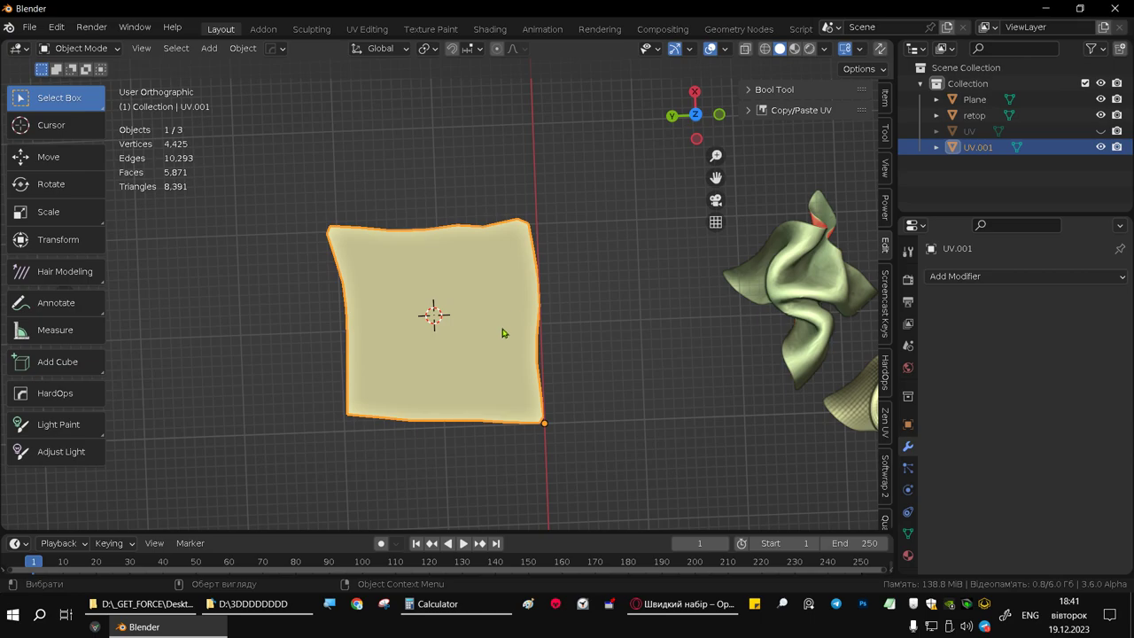
pyautogui.click(907, 532)
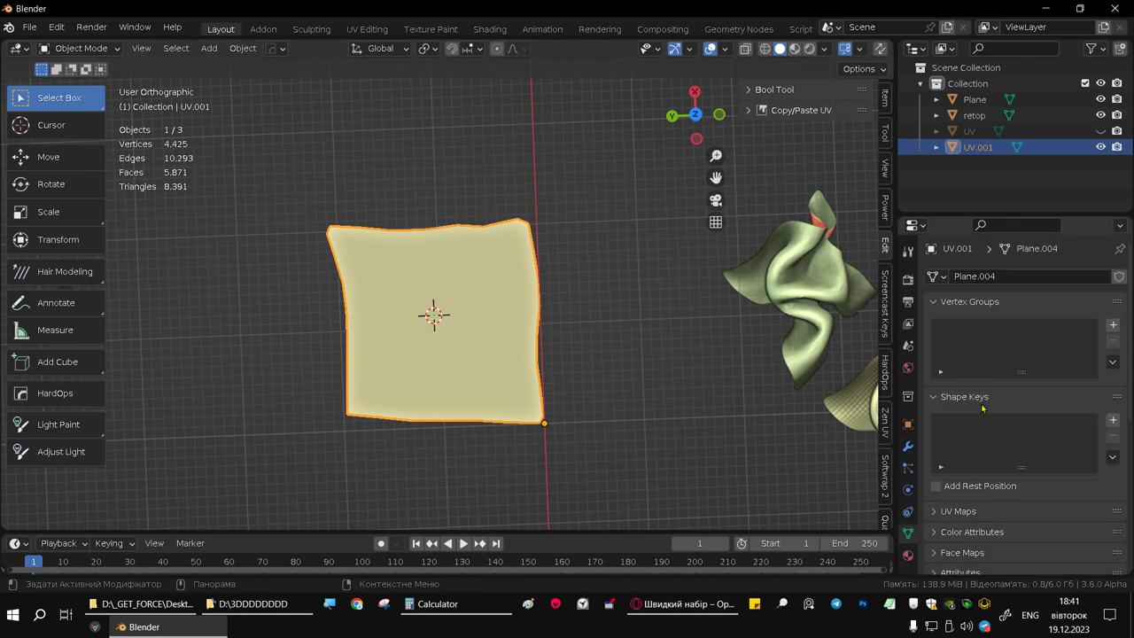
pyautogui.press('Tab')
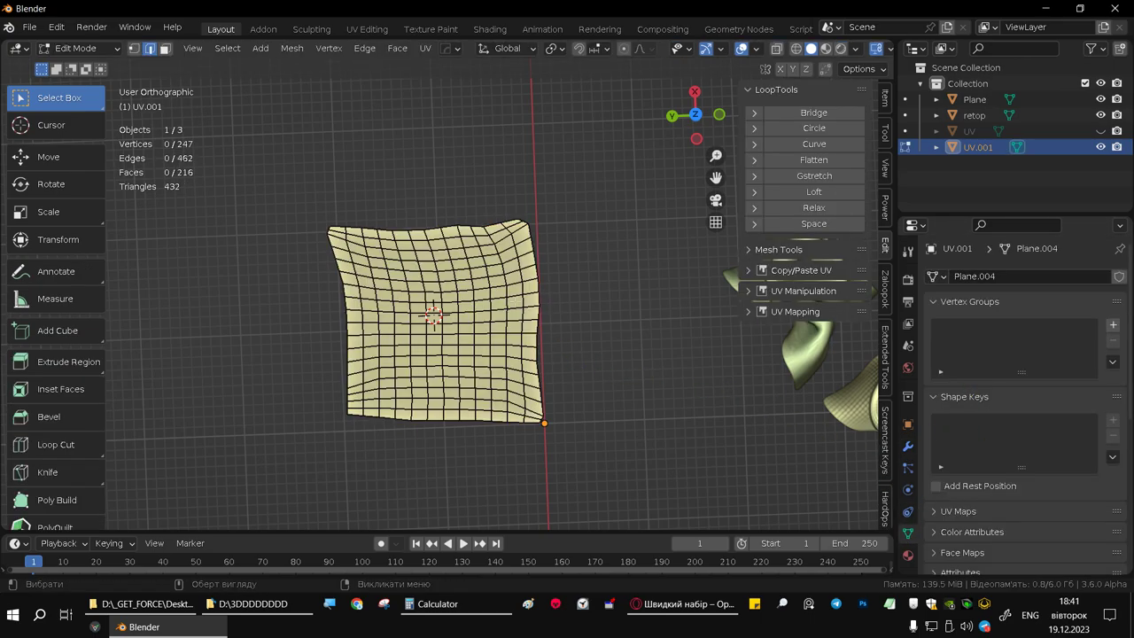
pyautogui.moveTo(503, 283)
pyautogui.mouseDown(button='middle')
pyautogui.moveTo(477, 86)
pyautogui.moveTo(683, 291)
pyautogui.mouseUp(button='middle')
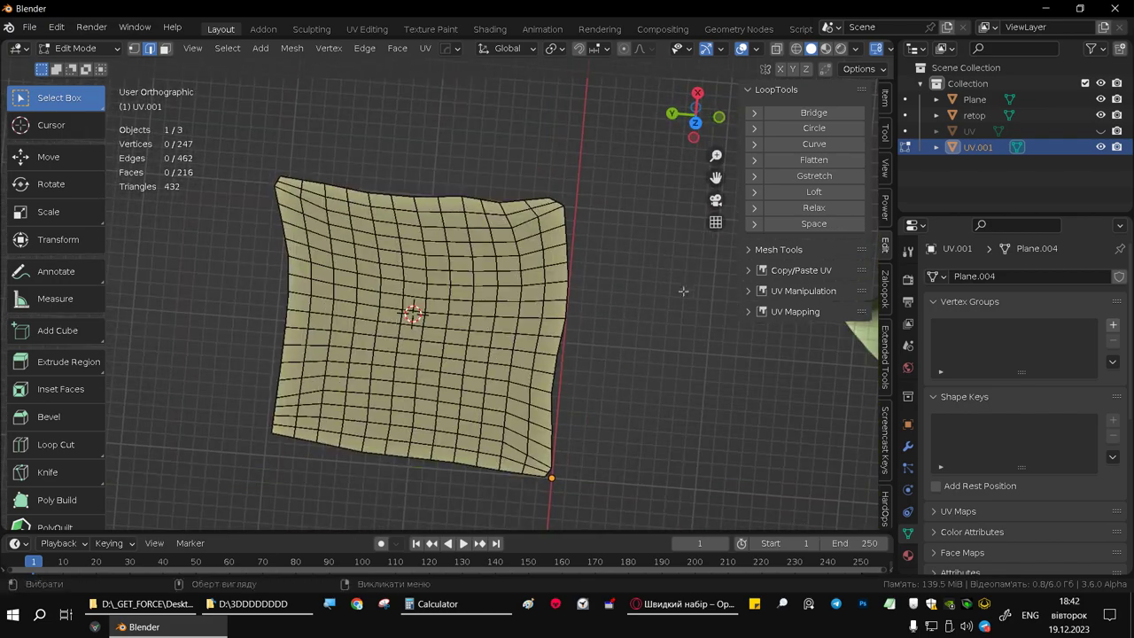
pyautogui.moveTo(480, 222); pyautogui.dragTo(468, 204, button='middle')
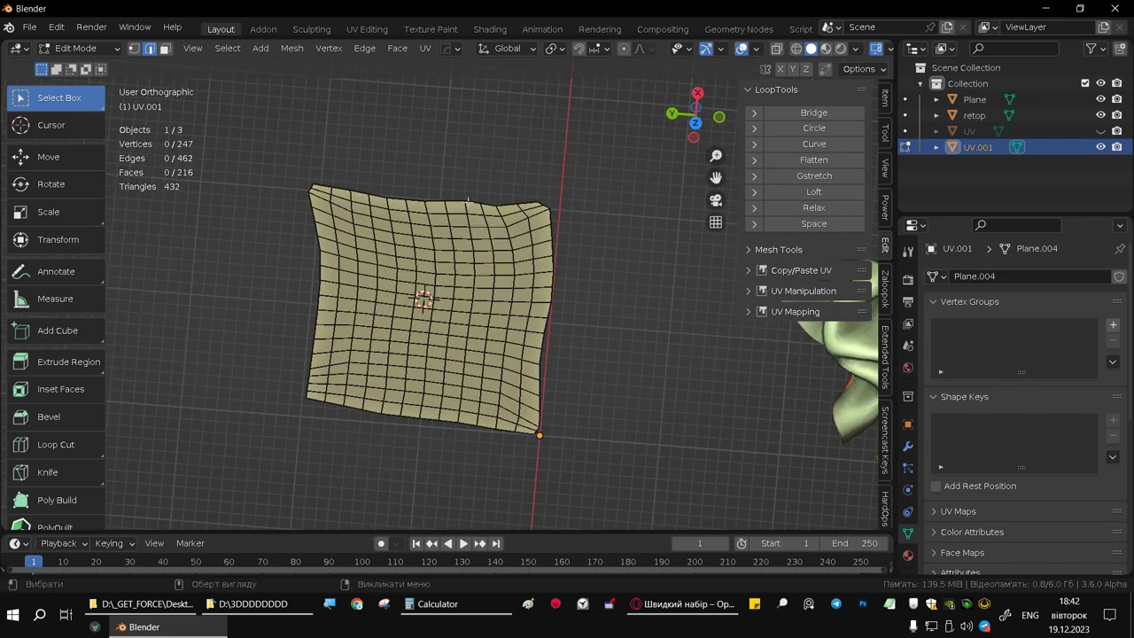
pyautogui.click(1100, 132)
pyautogui.press('Tab')
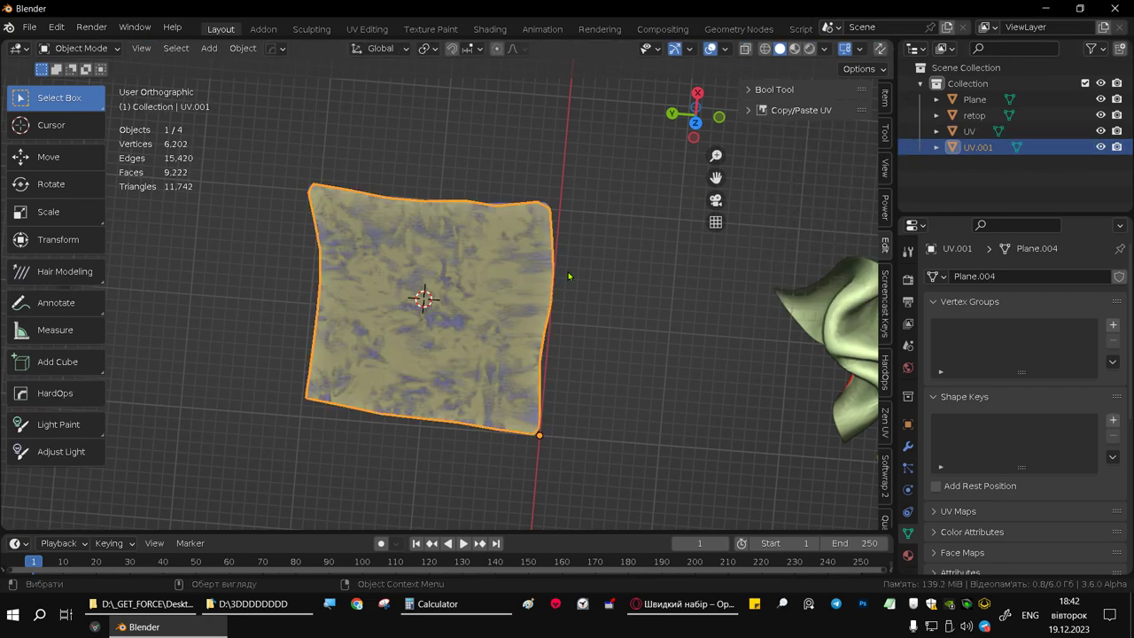
# Rename the UV.001 object to retop2 and show its empty modifier stack
pyautogui.doubleClick(974, 147)
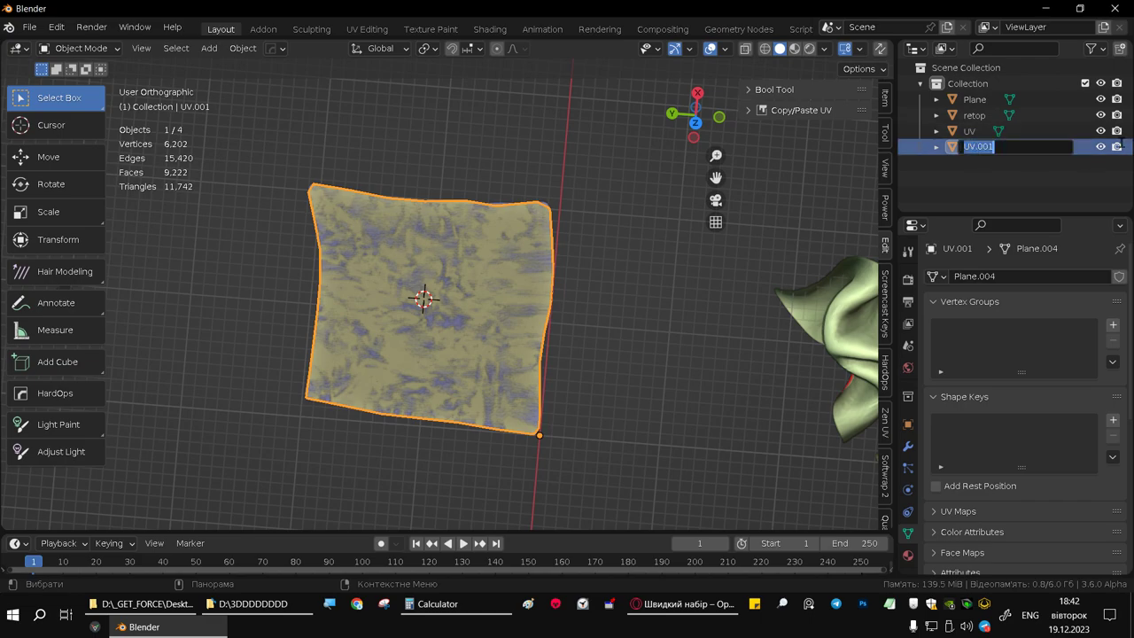
pyautogui.press('BackSpace')
pyautogui.write('retop2')
pyautogui.press('Return')
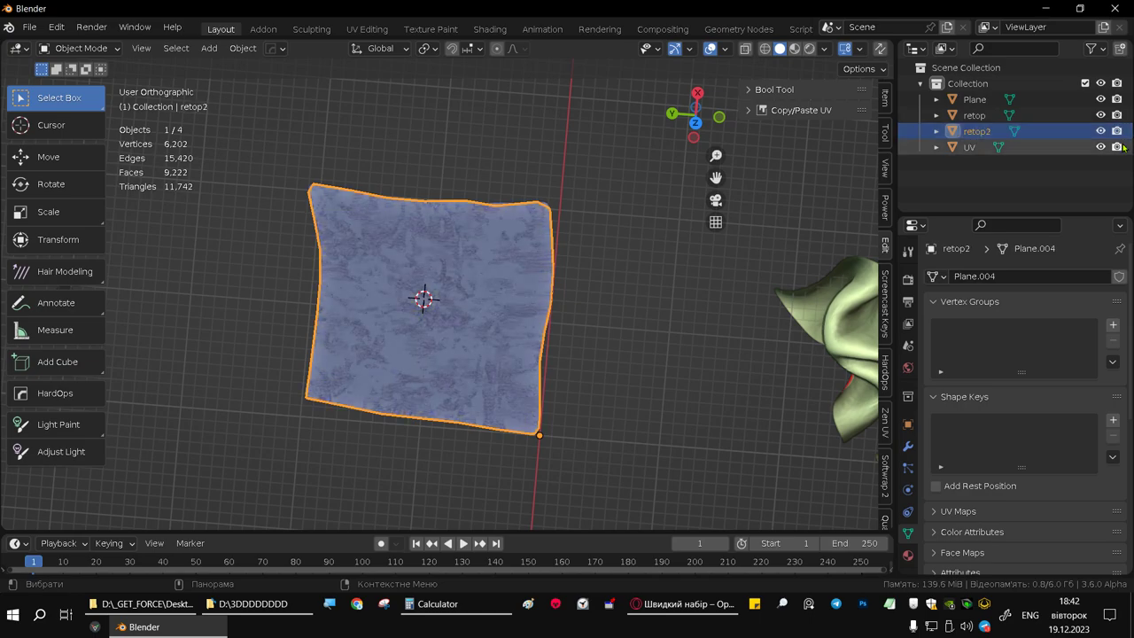
pyautogui.click(907, 449)
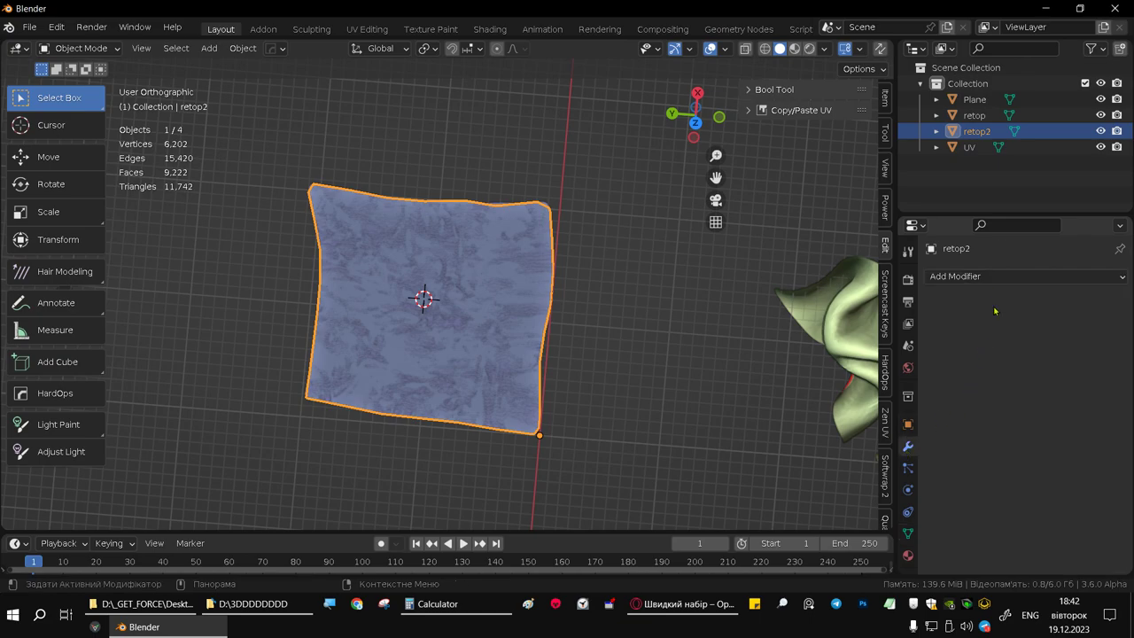
# Bind a Surface Deform modifier on retop2 to the UV object, then show UV's shape keys
pyautogui.click(990, 276)
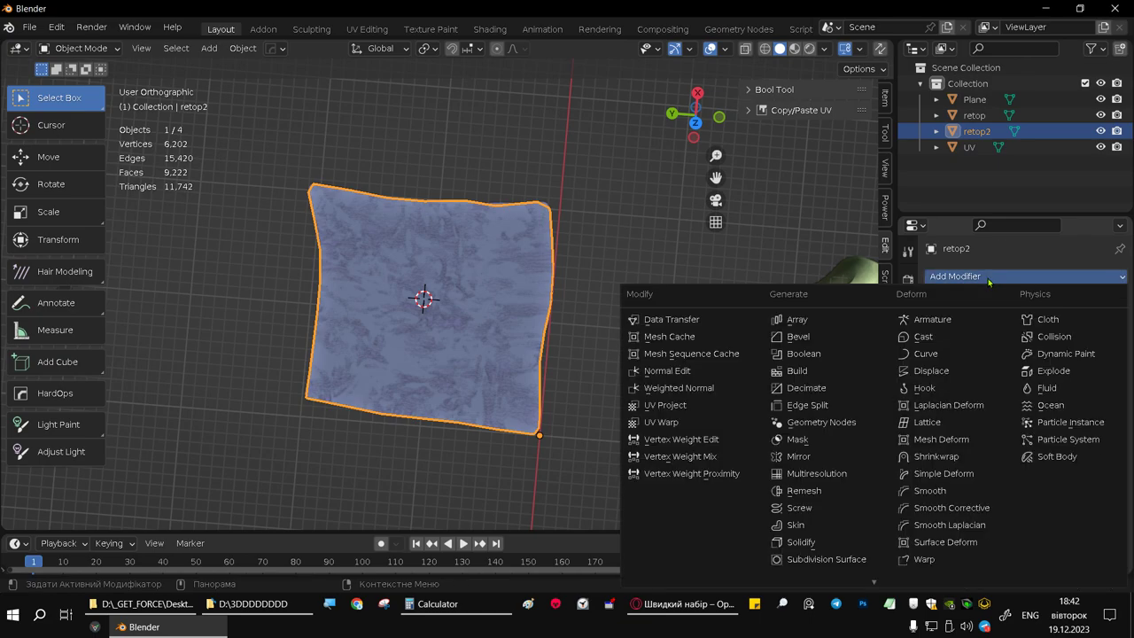
pyautogui.click(969, 542)
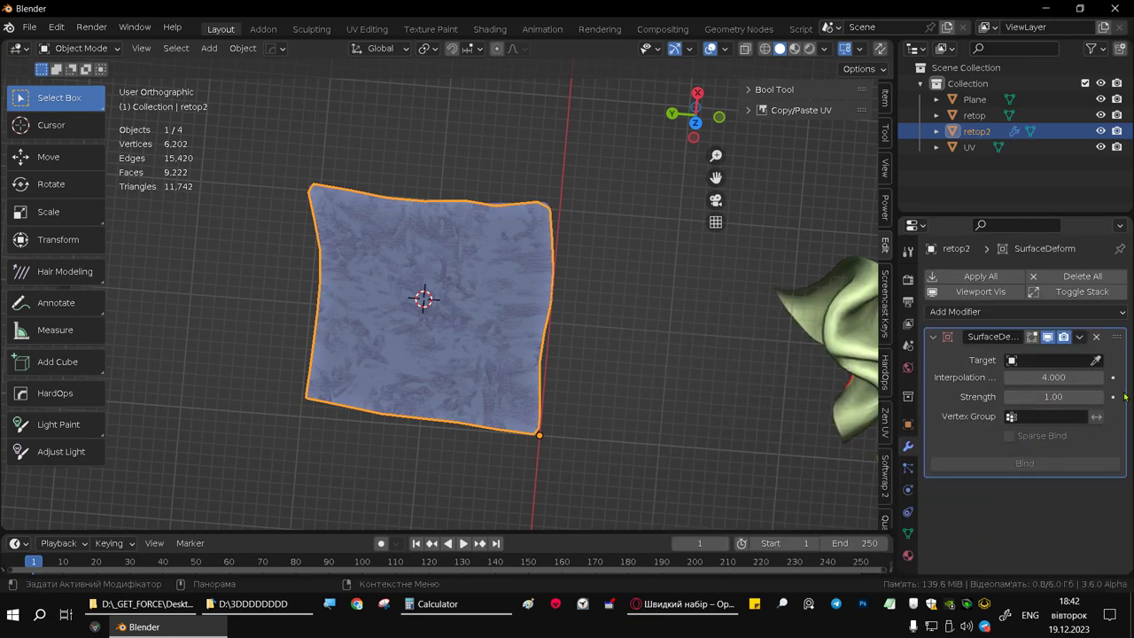
pyautogui.click(1045, 360)
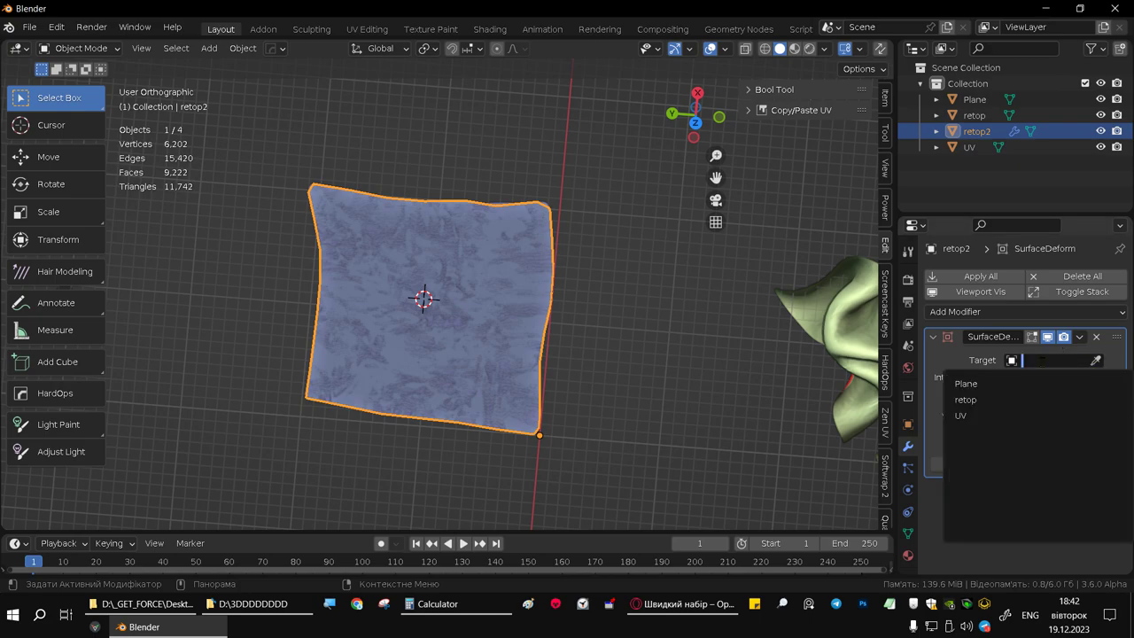
pyautogui.click(984, 414)
pyautogui.click(1049, 463)
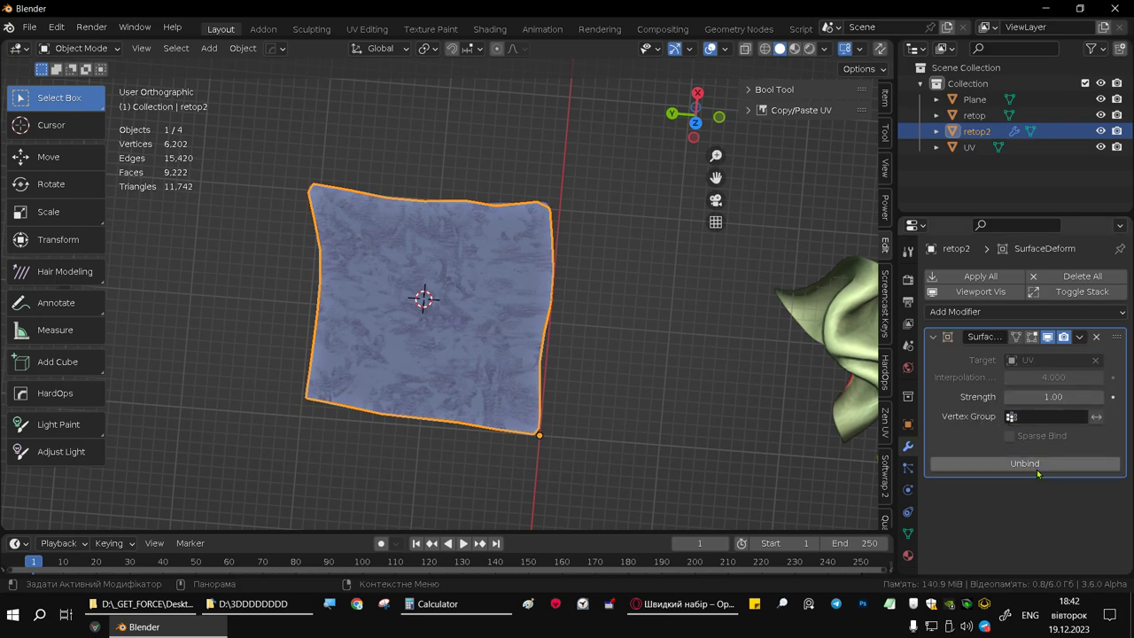
pyautogui.click(974, 147)
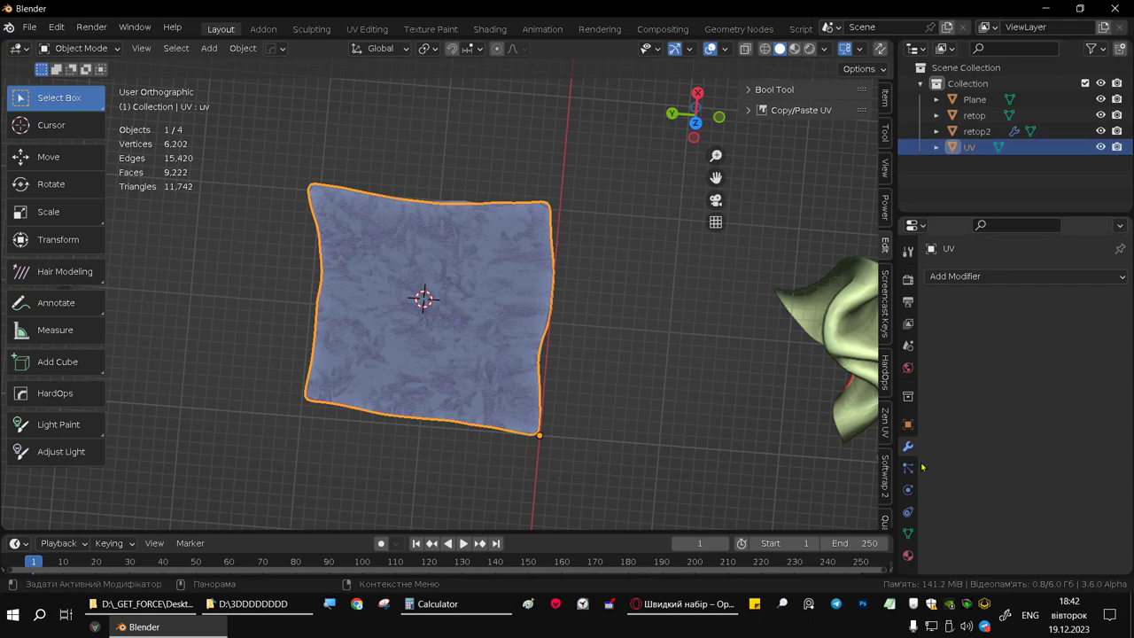
pyautogui.click(907, 532)
# With UV's uv shape key at 0, convert retop2 to a mesh to bake its draped shape
pyautogui.moveTo(1091, 539); pyautogui.dragTo(1005, 538)
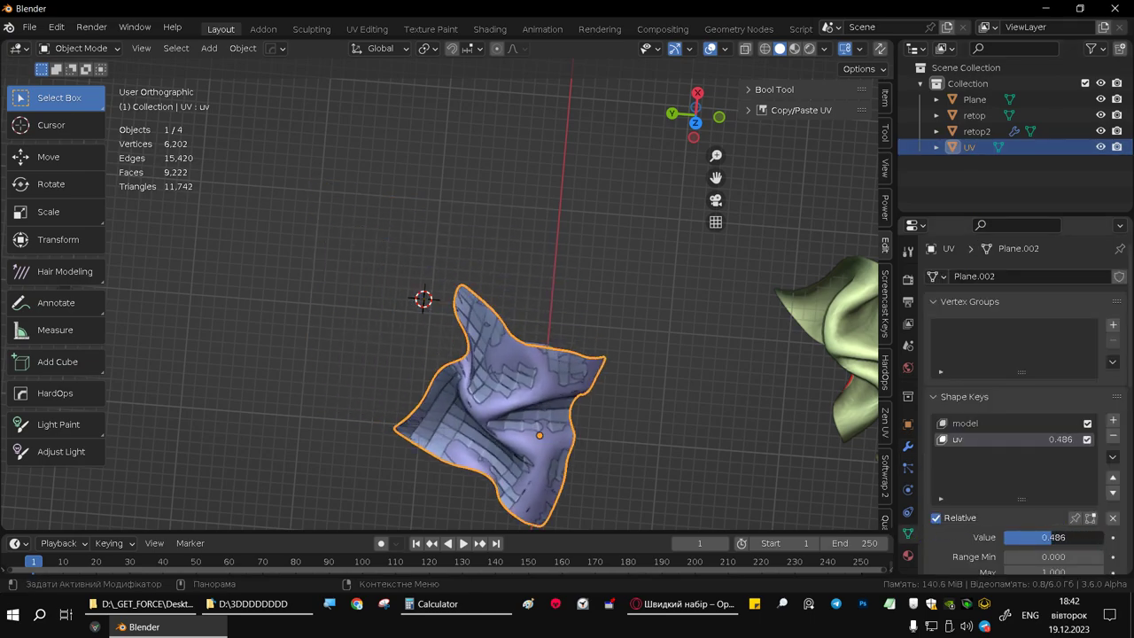
pyautogui.moveTo(531, 372)
pyautogui.mouseDown(button='middle')
pyautogui.moveTo(577, 295)
pyautogui.moveTo(537, 321)
pyautogui.mouseUp(button='middle')
pyautogui.click(548, 338)
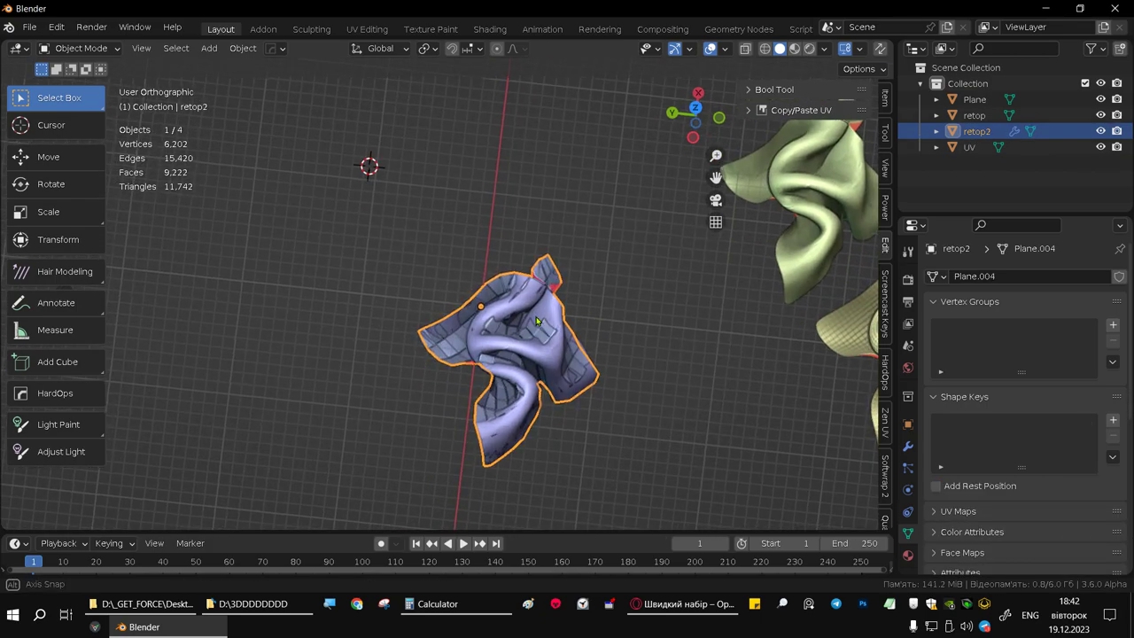
pyautogui.click(243, 47)
pyautogui.moveTo(265, 514)
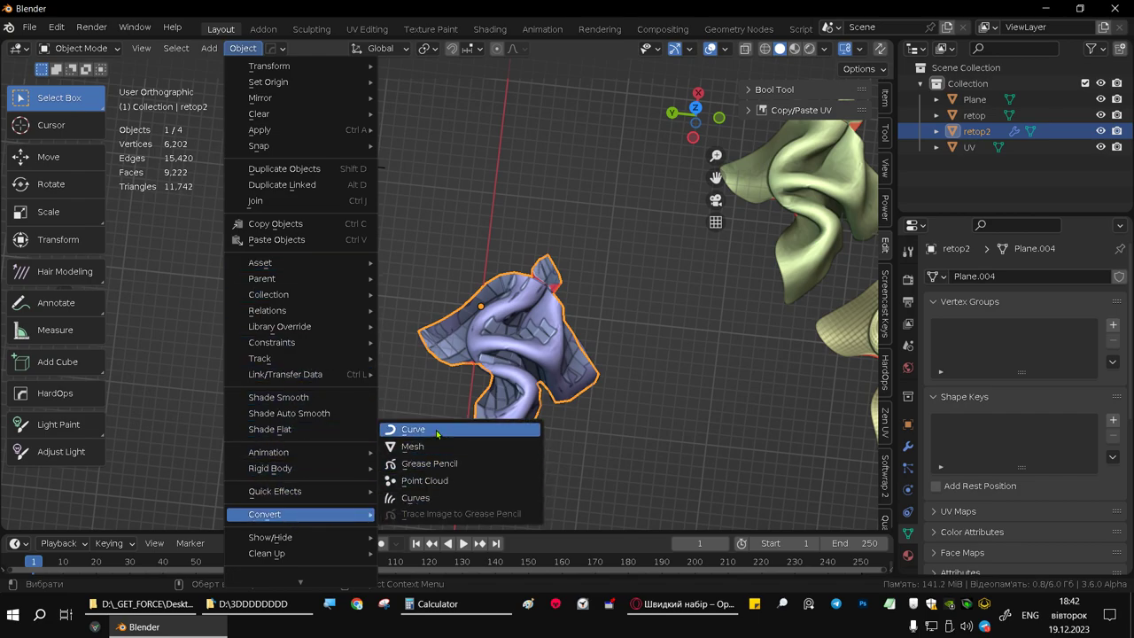
pyautogui.click(428, 445)
# Set UV's uv shape key back to 1 and reselect retop2 to view its modifiers
pyautogui.click(525, 353)
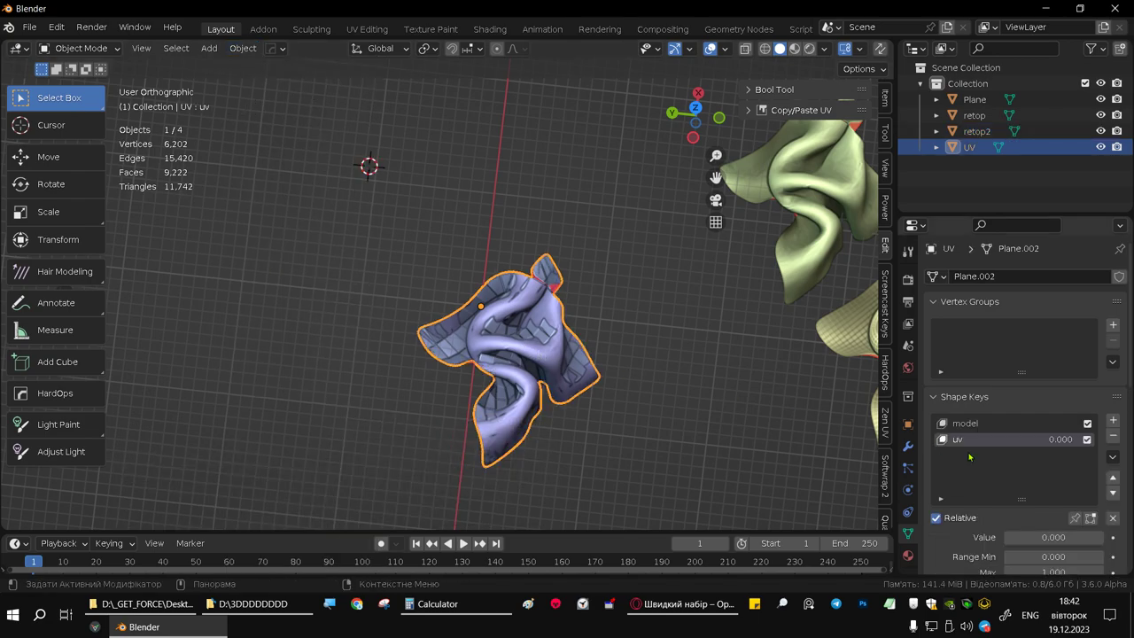
pyautogui.moveTo(1022, 537); pyautogui.dragTo(1103, 536)
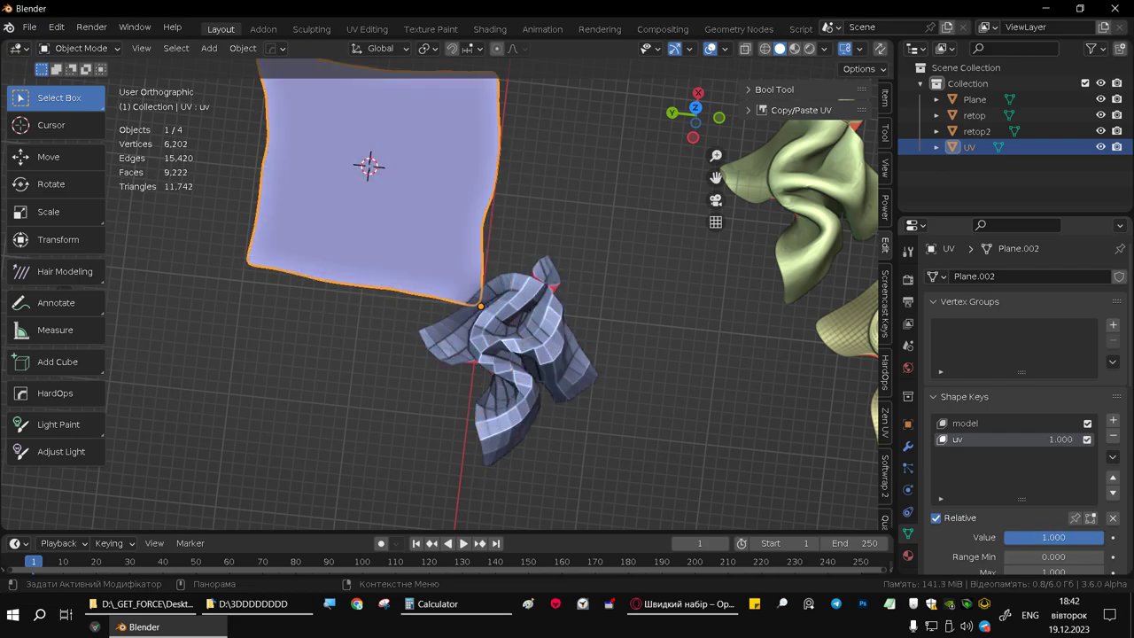
pyautogui.click(522, 370)
pyautogui.scroll(2, 528, 361)
pyautogui.moveTo(526, 362); pyautogui.dragTo(507, 370, button='middle')
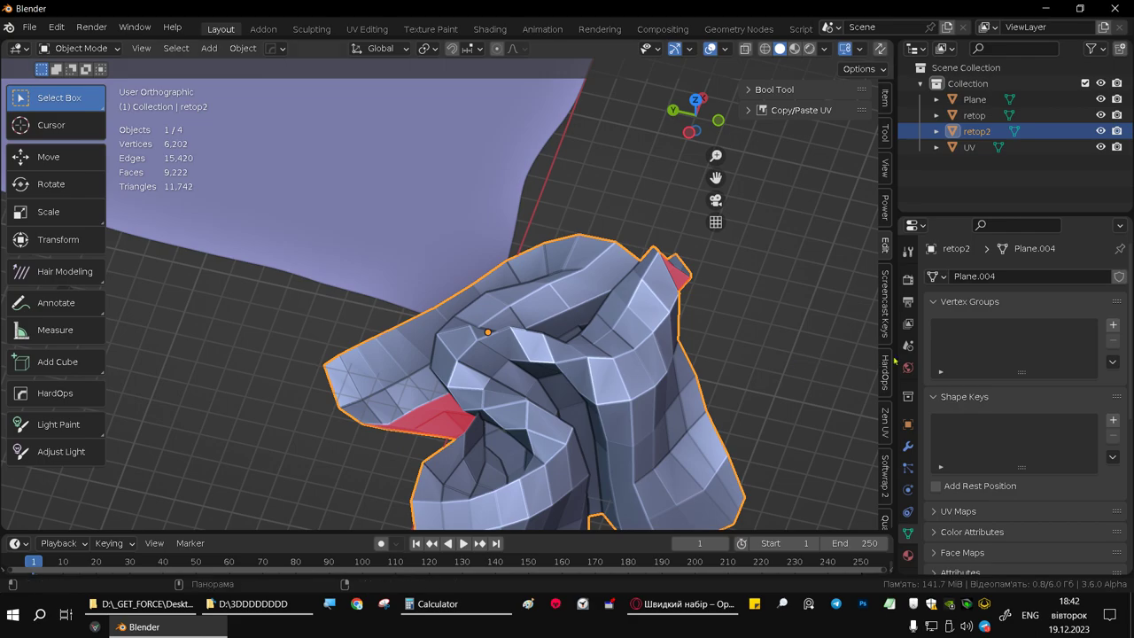
pyautogui.click(907, 446)
# Add a Subdivision Surface modifier to retop2 to smooth the cloth
pyautogui.click(976, 278)
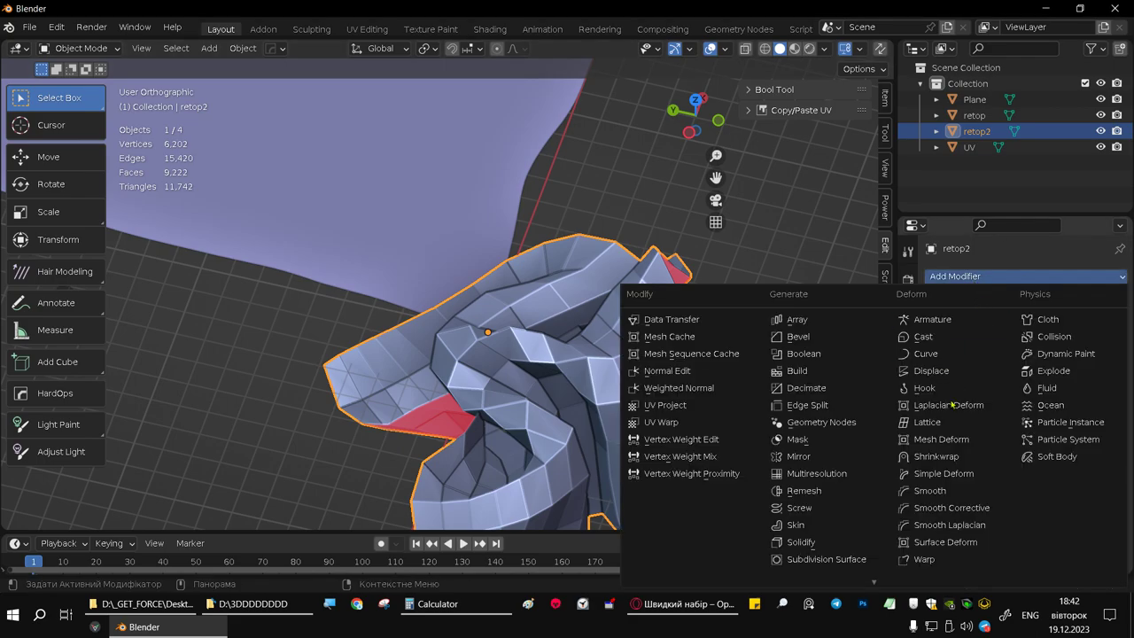
pyautogui.click(824, 560)
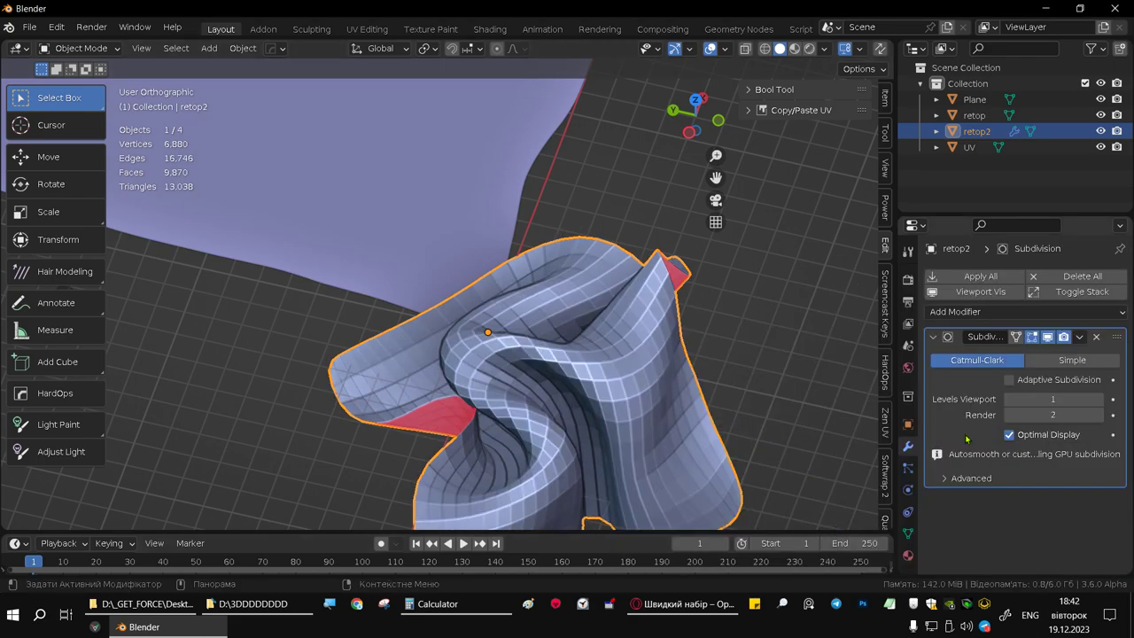
pyautogui.moveTo(544, 328)
pyautogui.mouseDown(button='middle')
pyautogui.moveTo(650, 325)
pyautogui.moveTo(625, 336)
pyautogui.moveTo(655, 341)
pyautogui.moveTo(511, 339)
pyautogui.moveTo(561, 341)
pyautogui.moveTo(532, 386)
pyautogui.moveTo(496, 291)
pyautogui.moveTo(580, 363)
pyautogui.mouseUp(button='middle')
pyautogui.scroll(-5, 630, 352)
pyautogui.scroll(2, 562, 341)
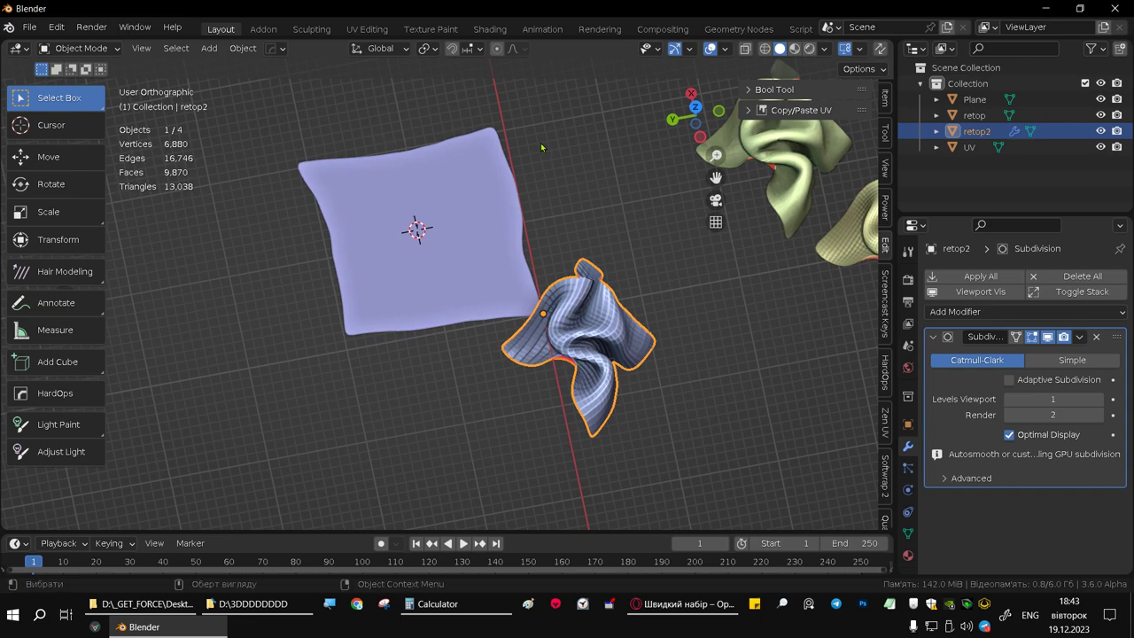
# Enter edit mode on retop2 with all faces selected in the UV Editing workspace
pyautogui.click(470, 214)
pyautogui.click(608, 352)
pyautogui.press('Tab')
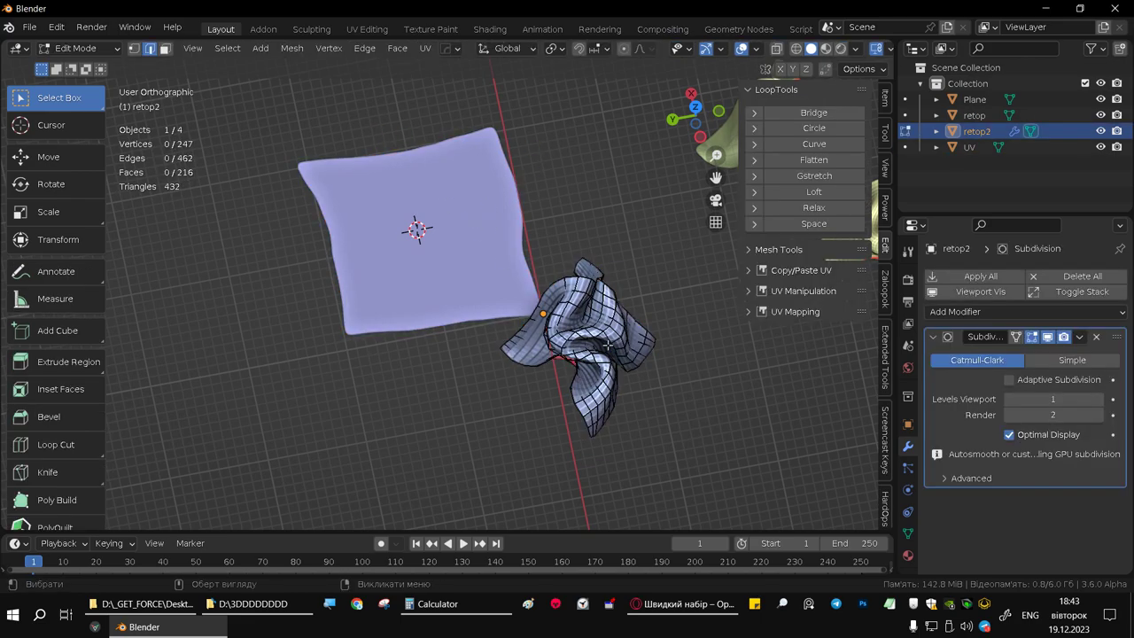
pyautogui.press('a')
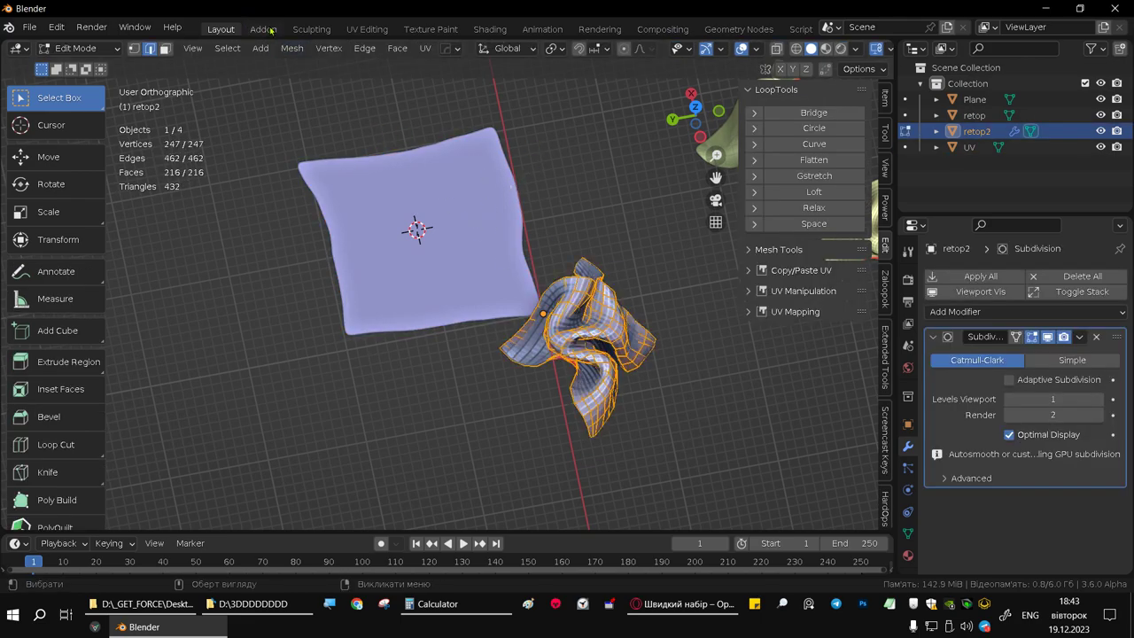
pyautogui.click(366, 32)
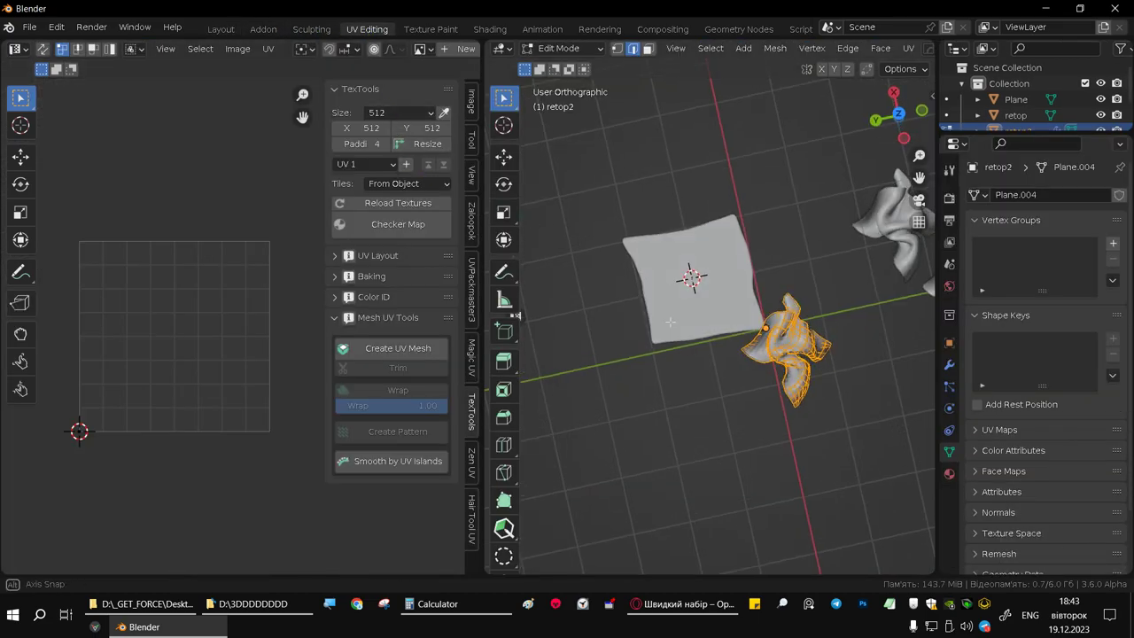
# Unwrap retop2's mesh into a UV layout from a top-down view
pyautogui.keyDown('alt'); pyautogui.moveTo(671, 321); pyautogui.dragTo(739, 385, button='middle'); pyautogui.keyUp('alt')
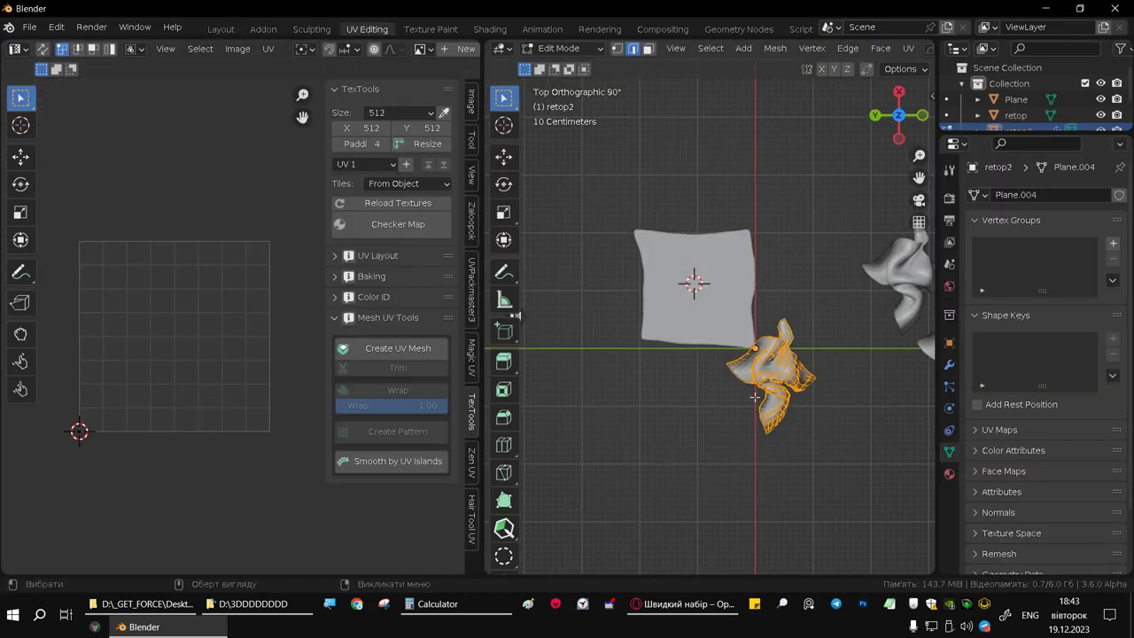
pyautogui.press('u')
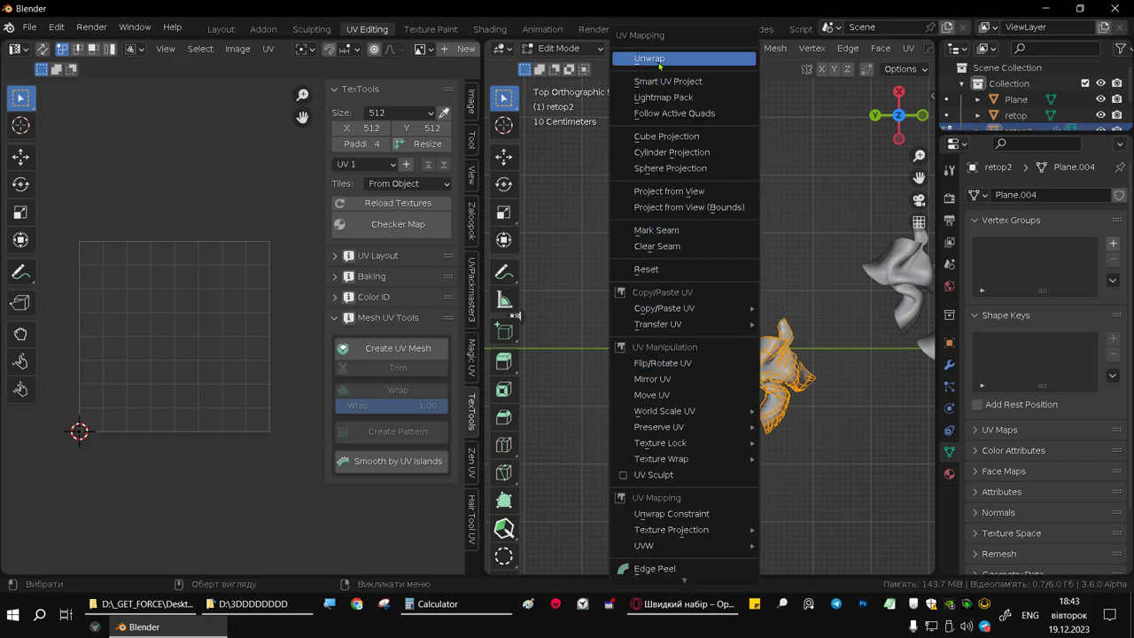
pyautogui.click(654, 62)
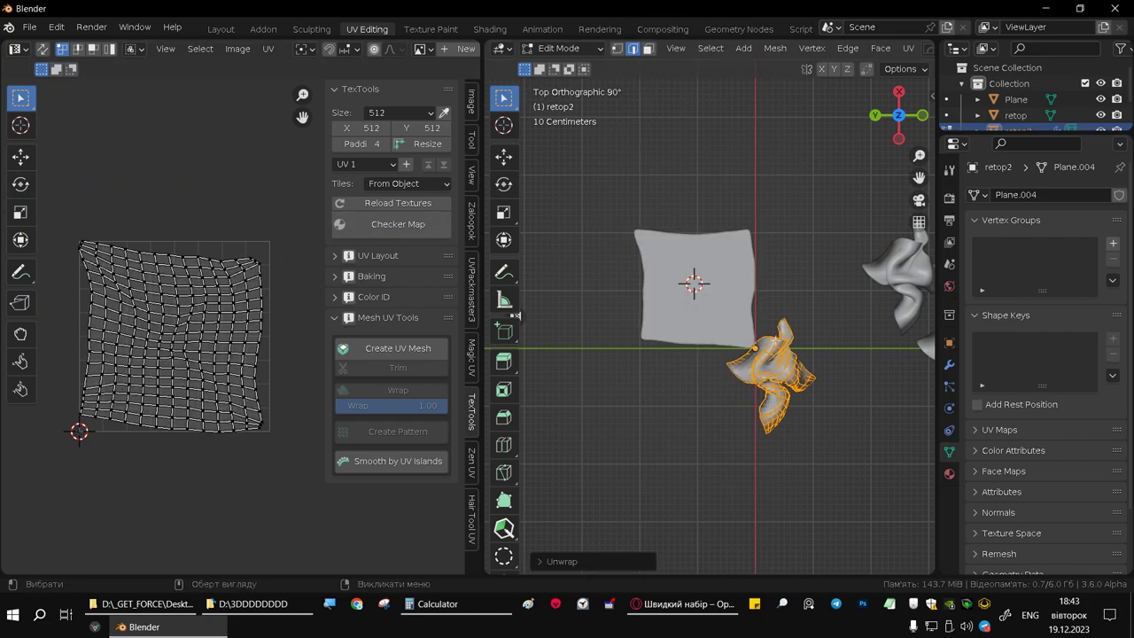
pyautogui.scroll(3, 194, 331)
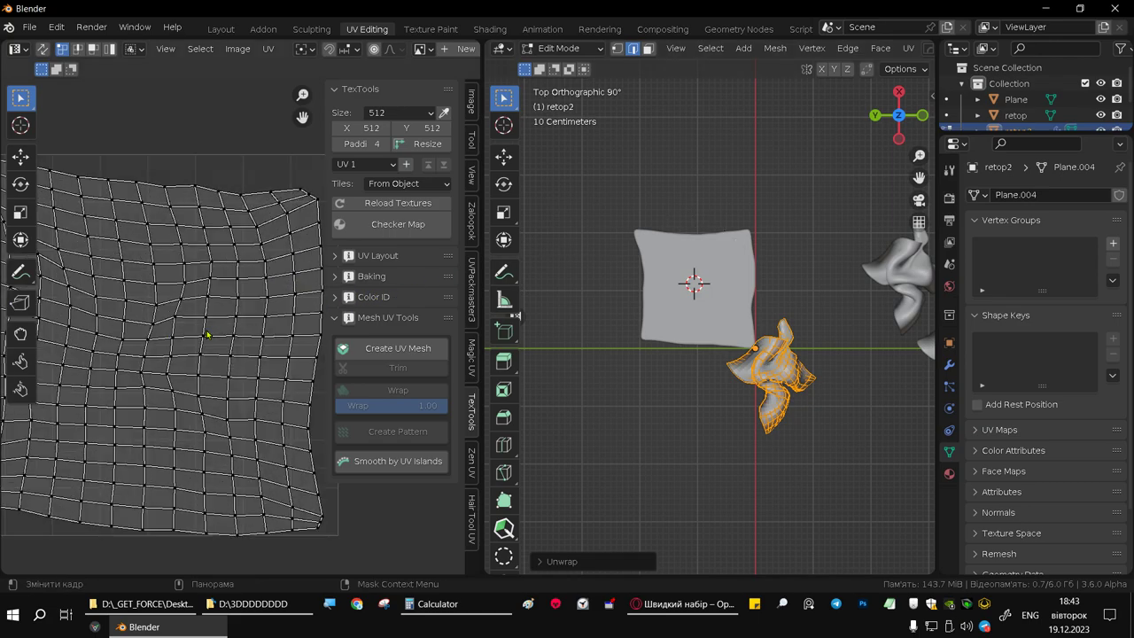
pyautogui.scroll(-1, 218, 325)
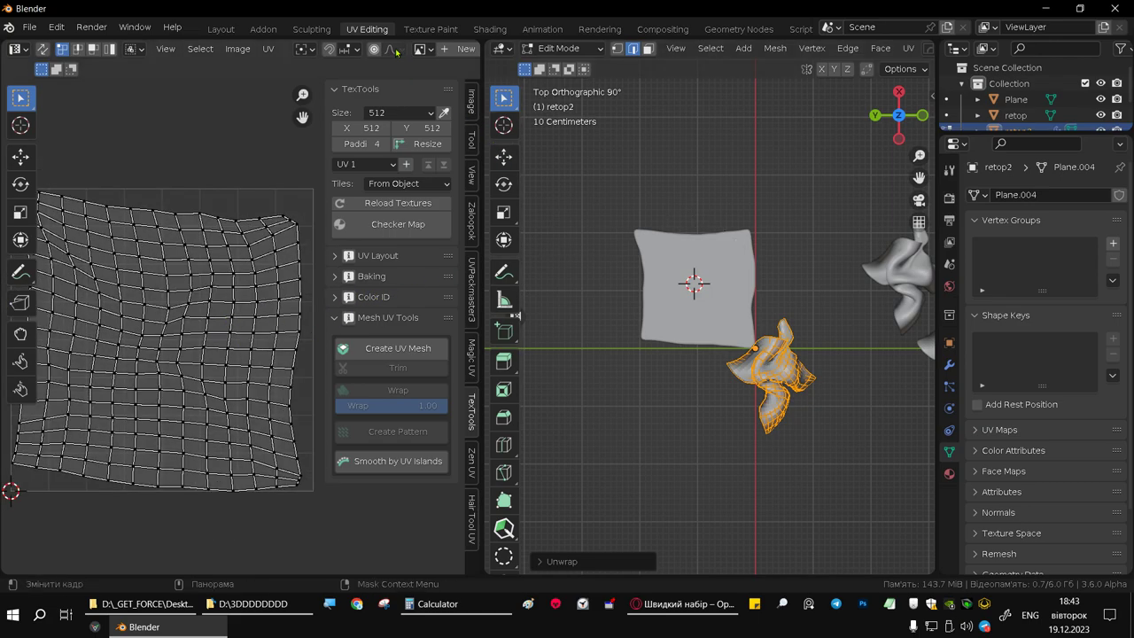
# Rectify one reference UV face with TexTools, then select and rectify the whole island
pyautogui.click(187, 338)
pyautogui.press('3')
pyautogui.click(220, 341)
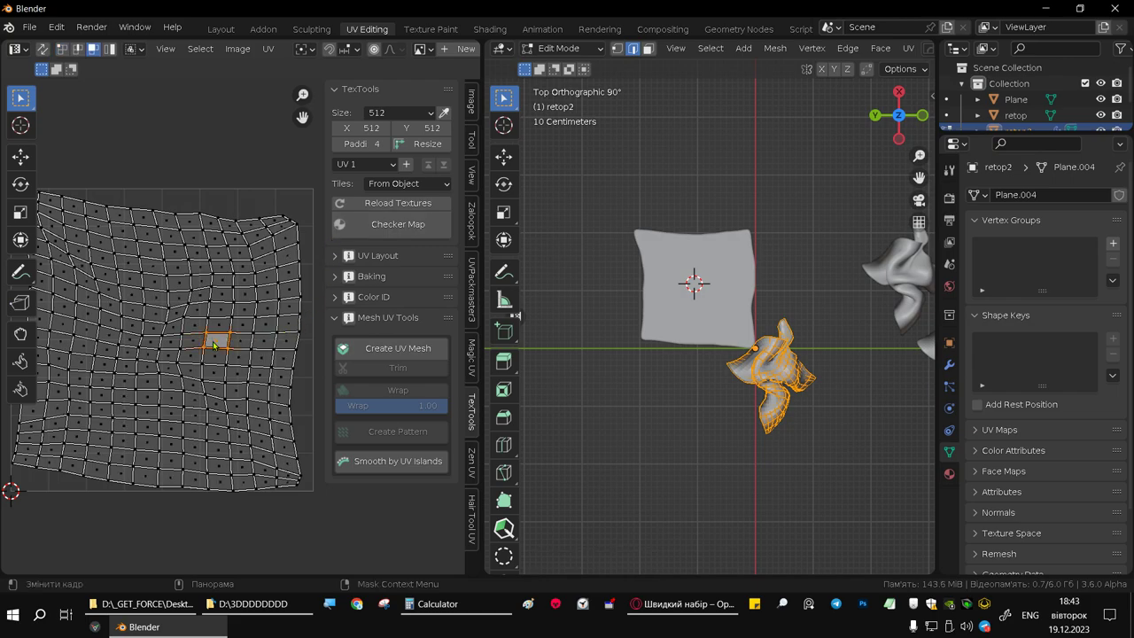
pyautogui.click(337, 257)
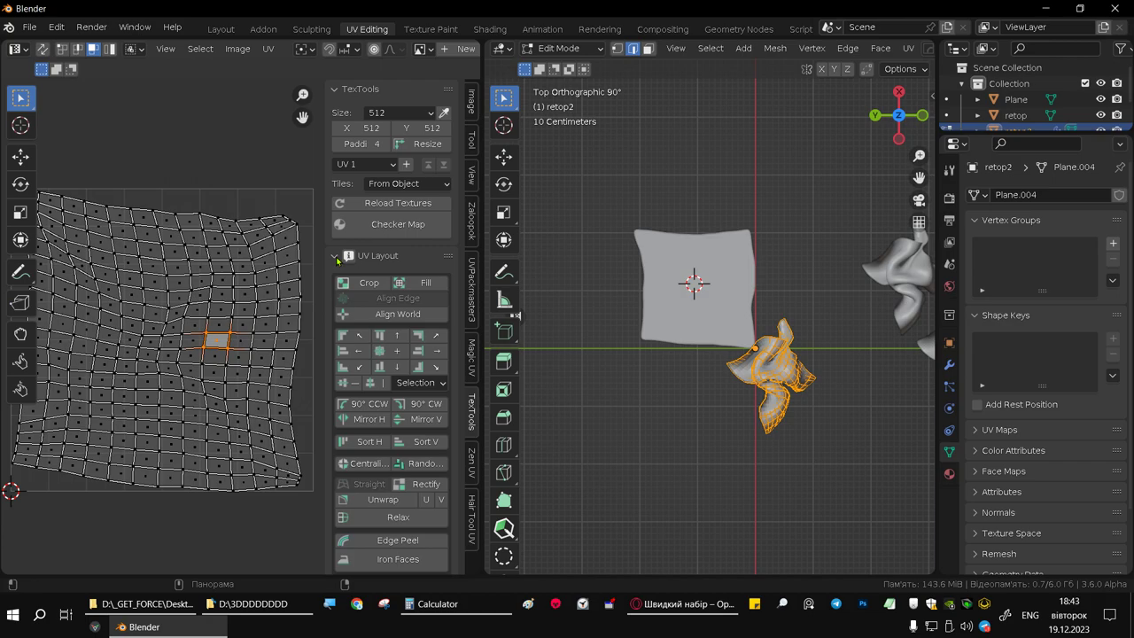
pyautogui.click(434, 486)
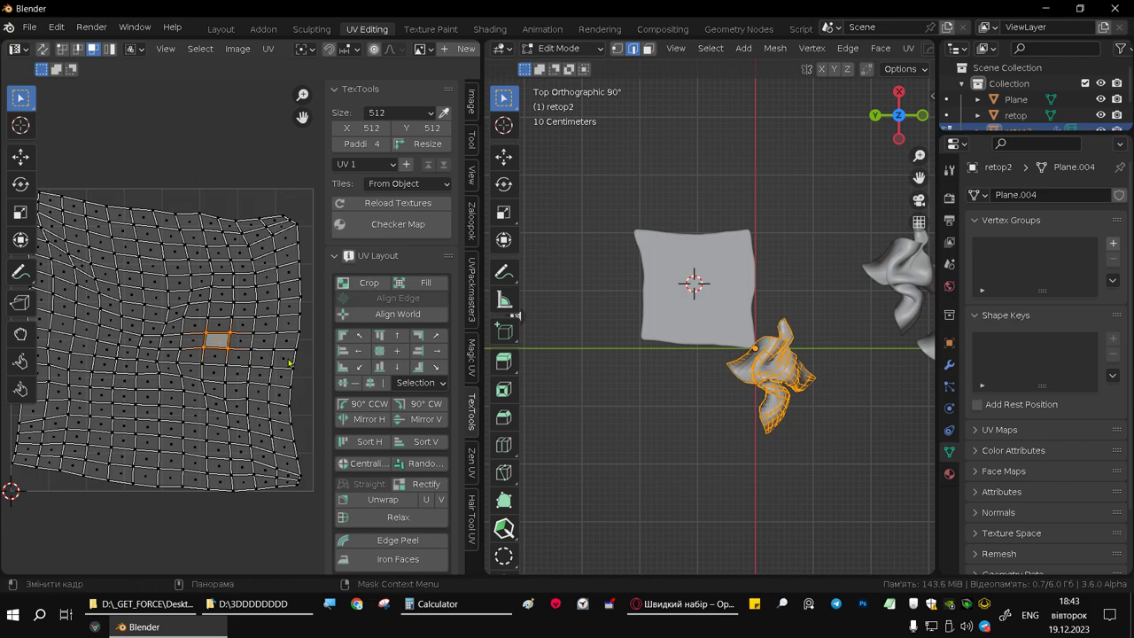
pyautogui.press('a')
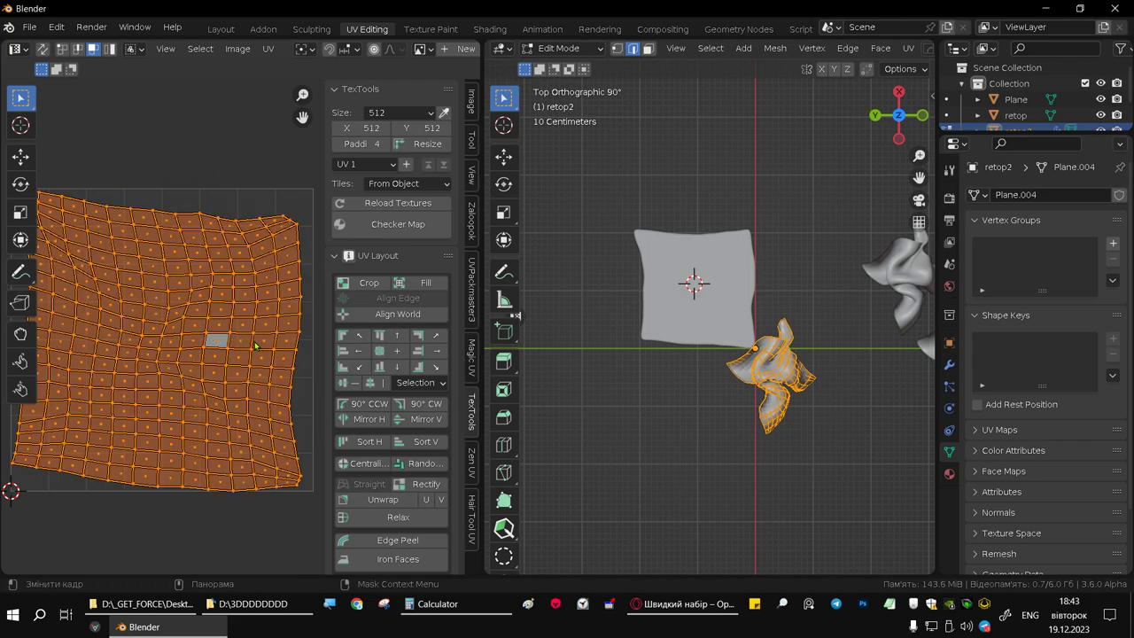
pyautogui.click(433, 488)
# Zoom over the rectified UV grid, then leave edit mode on retop2
pyautogui.scroll(-2, 251, 350)
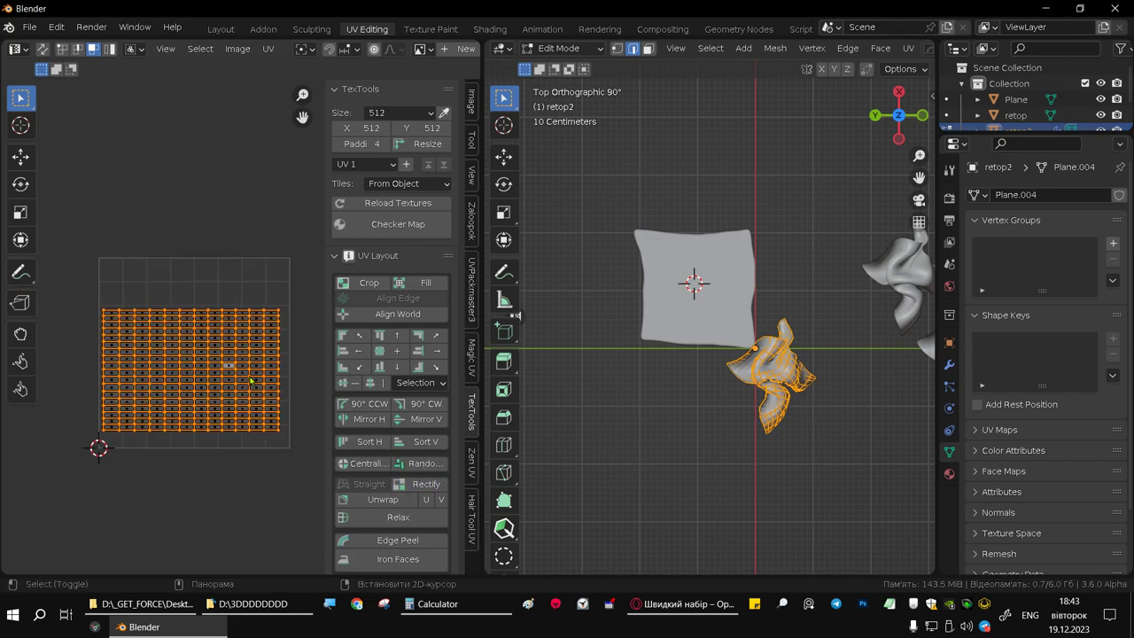
pyautogui.scroll(1, 251, 350)
pyautogui.scroll(3, 262, 344)
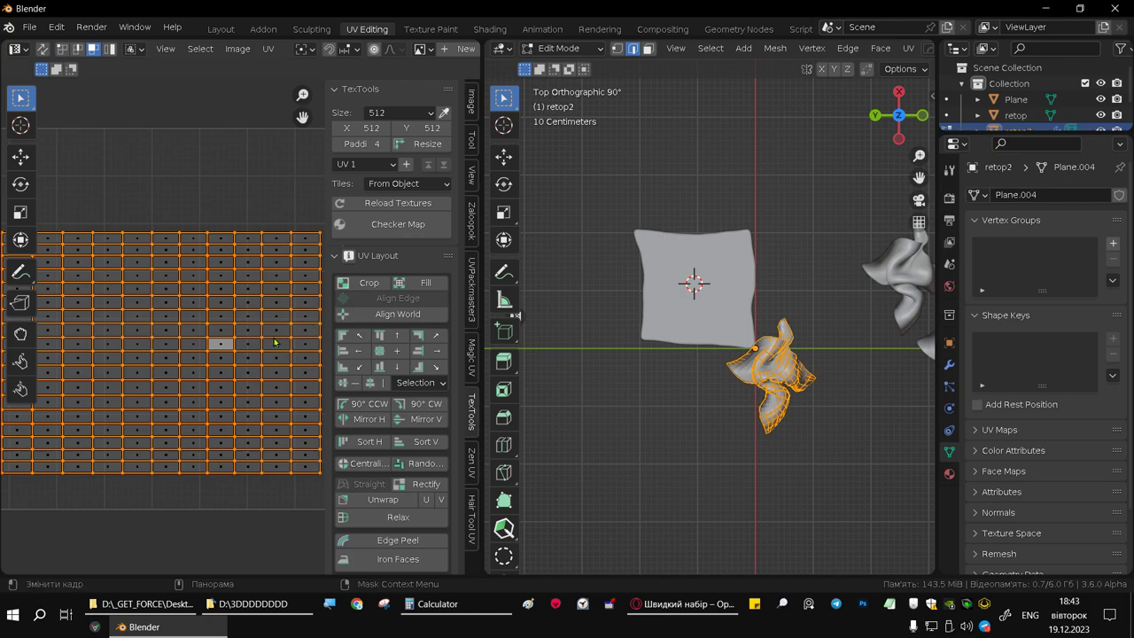
pyautogui.press('Tab')
pyautogui.click(713, 290)
pyautogui.press('Tab')
pyautogui.scroll(4, 712, 290)
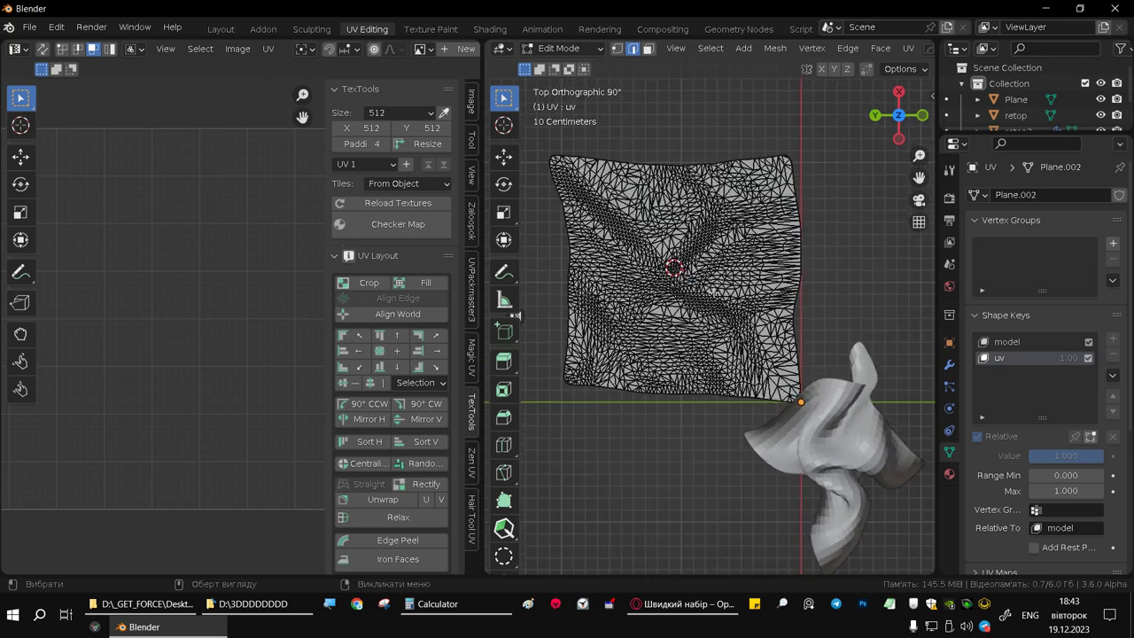
pyautogui.press('Tab')
pyautogui.scroll(-4, 713, 291)
pyautogui.scroll(3, 715, 341)
pyautogui.click(775, 376)
pyautogui.press('Tab')
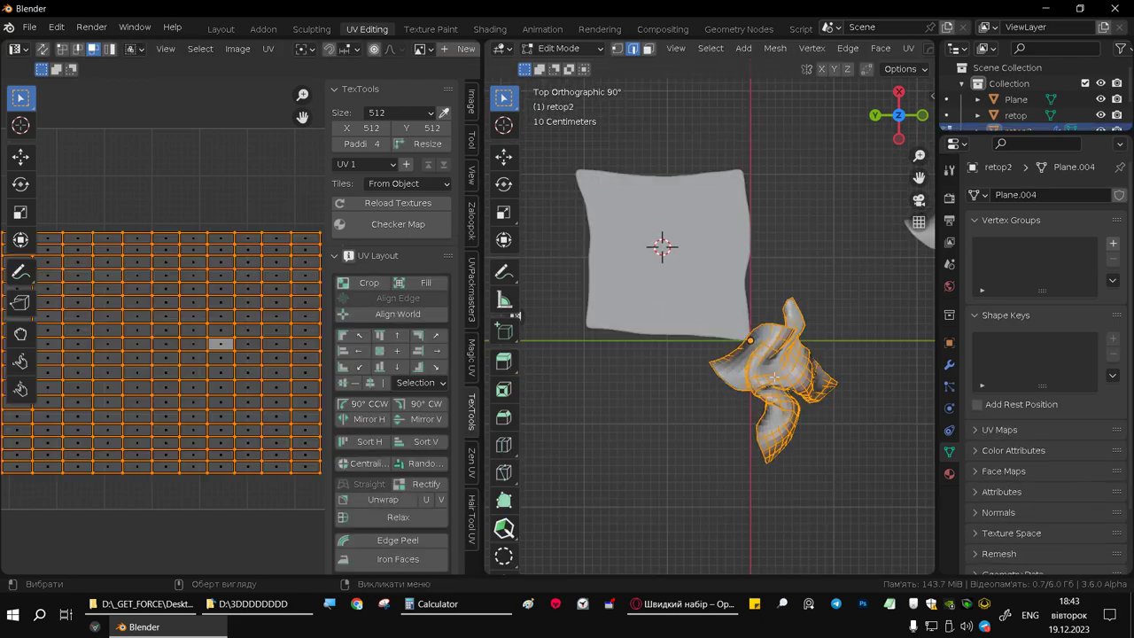
pyautogui.scroll(1, 775, 376)
pyautogui.scroll(2, 775, 376)
pyautogui.scroll(7, 775, 372)
pyautogui.moveTo(845, 317)
pyautogui.mouseDown(button='middle')
pyautogui.moveTo(876, 321)
pyautogui.moveTo(747, 252)
pyautogui.mouseUp(button='middle')
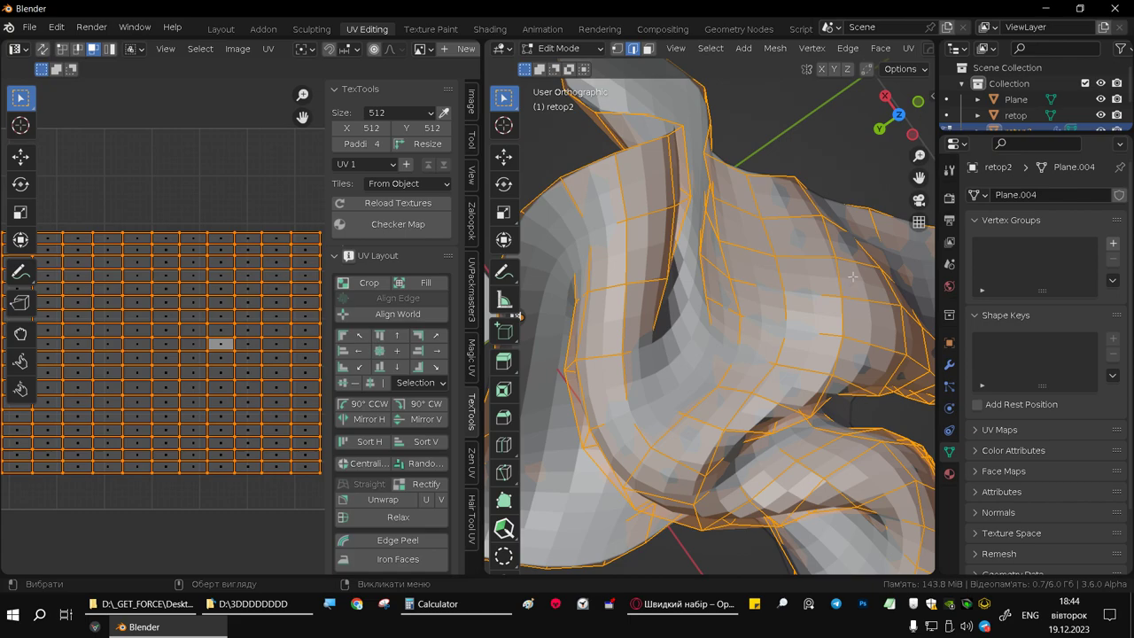
pyautogui.scroll(-5, 774, 263)
pyautogui.moveTo(774, 263); pyautogui.dragTo(620, 372, button='middle')
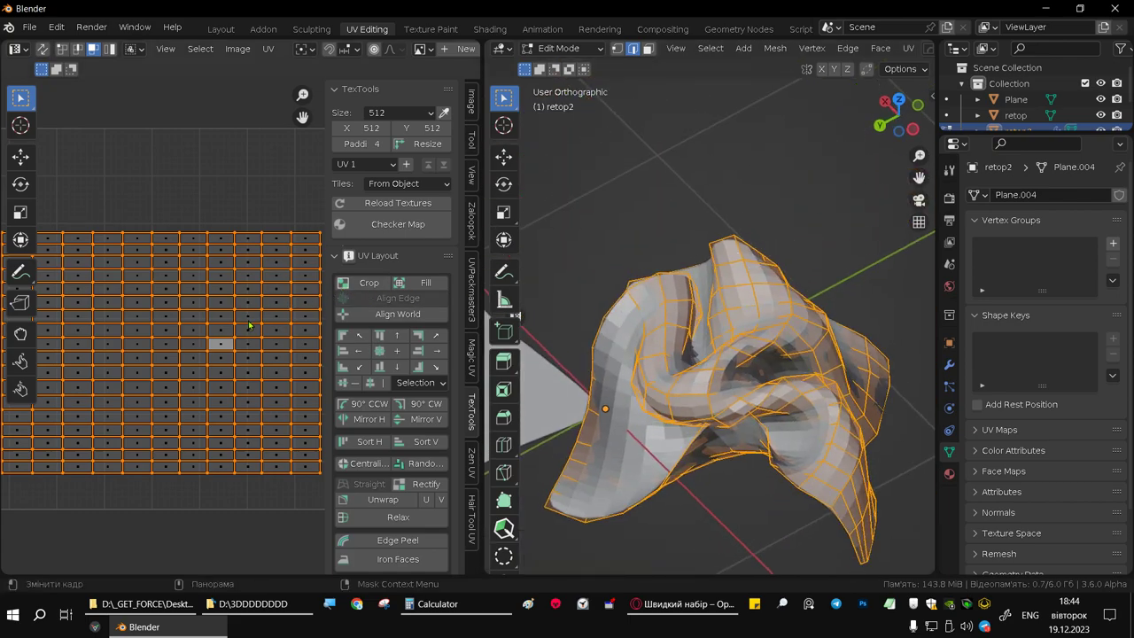
pyautogui.press('s')
# Scale the retop2 UV grid along Y so its cells become roughly square
pyautogui.press('x')
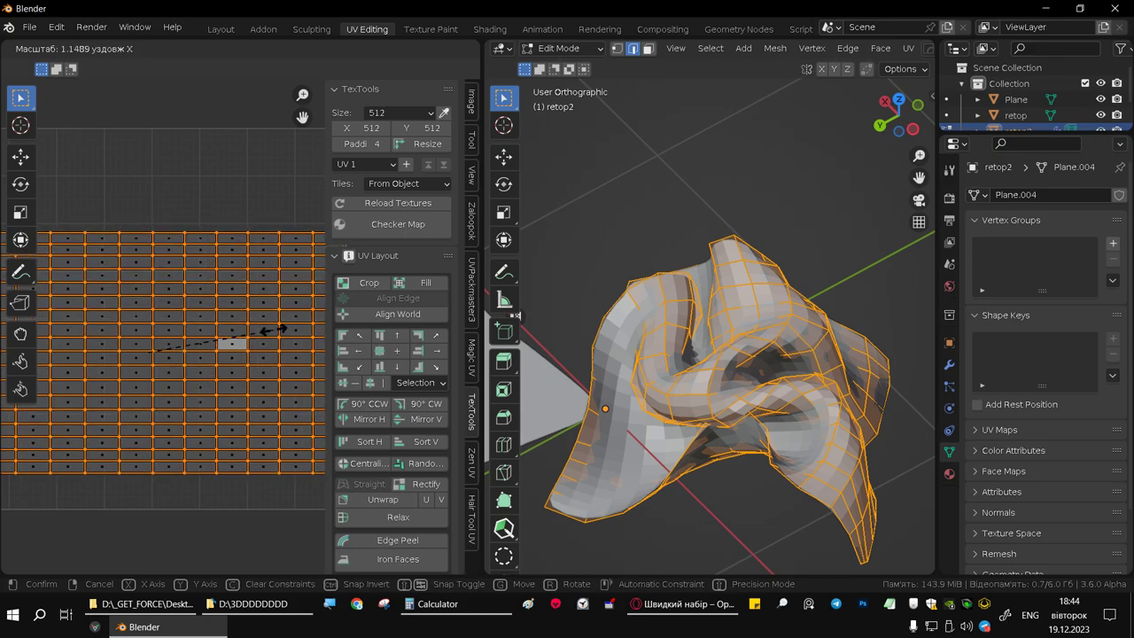
pyautogui.press('y')
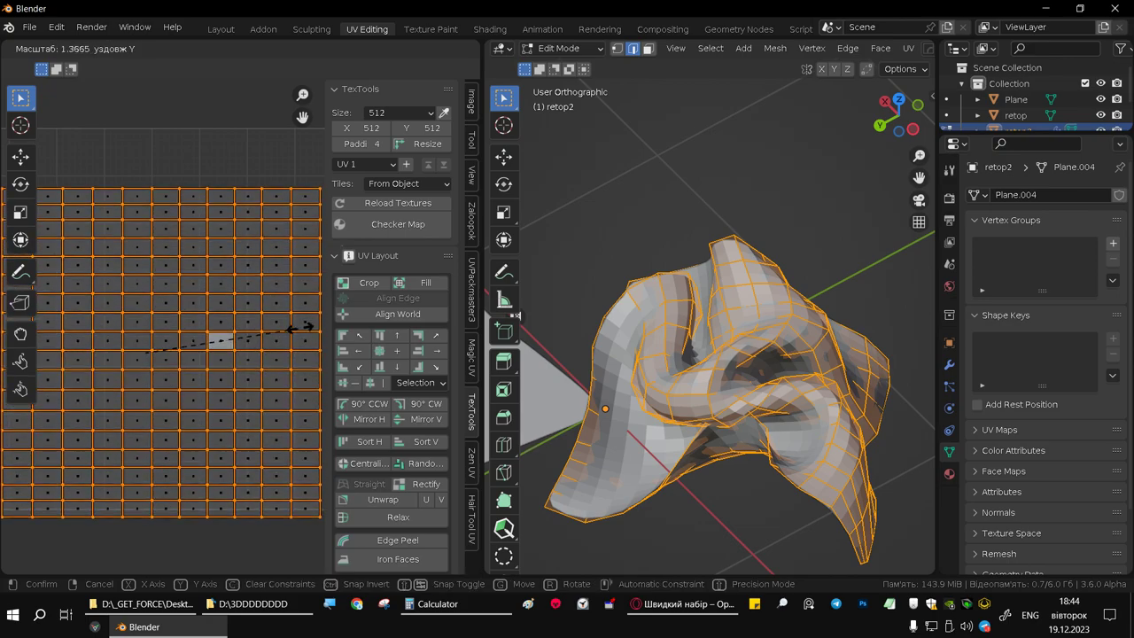
pyautogui.click(217, 306)
pyautogui.scroll(-3, 217, 305)
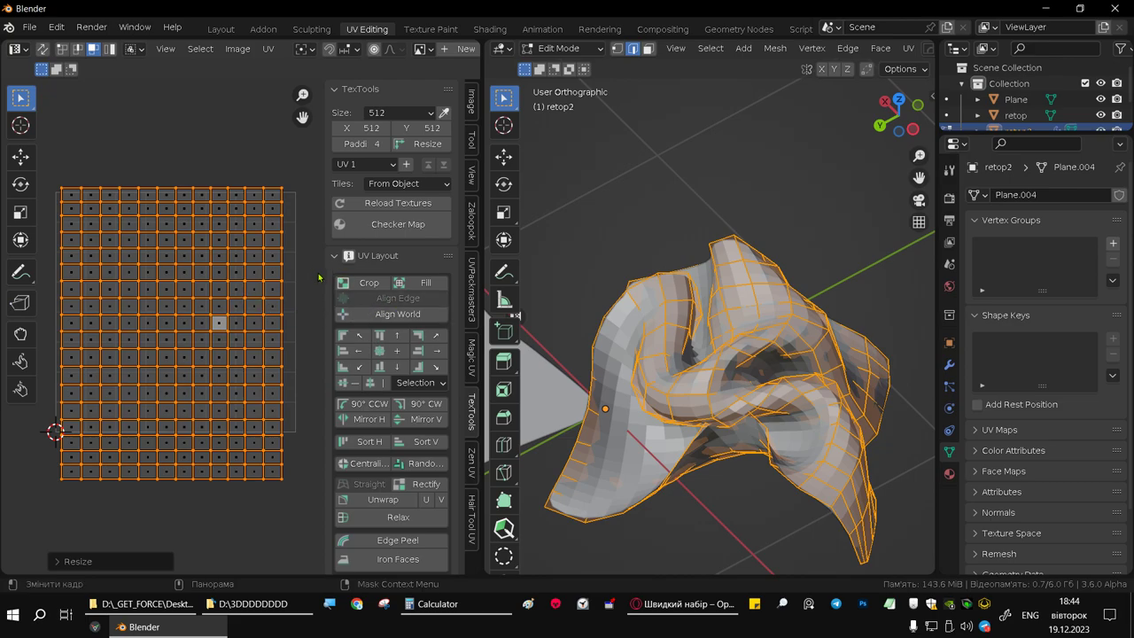
pyautogui.scroll(-2, 372, 315)
pyautogui.scroll(-2, 396, 317)
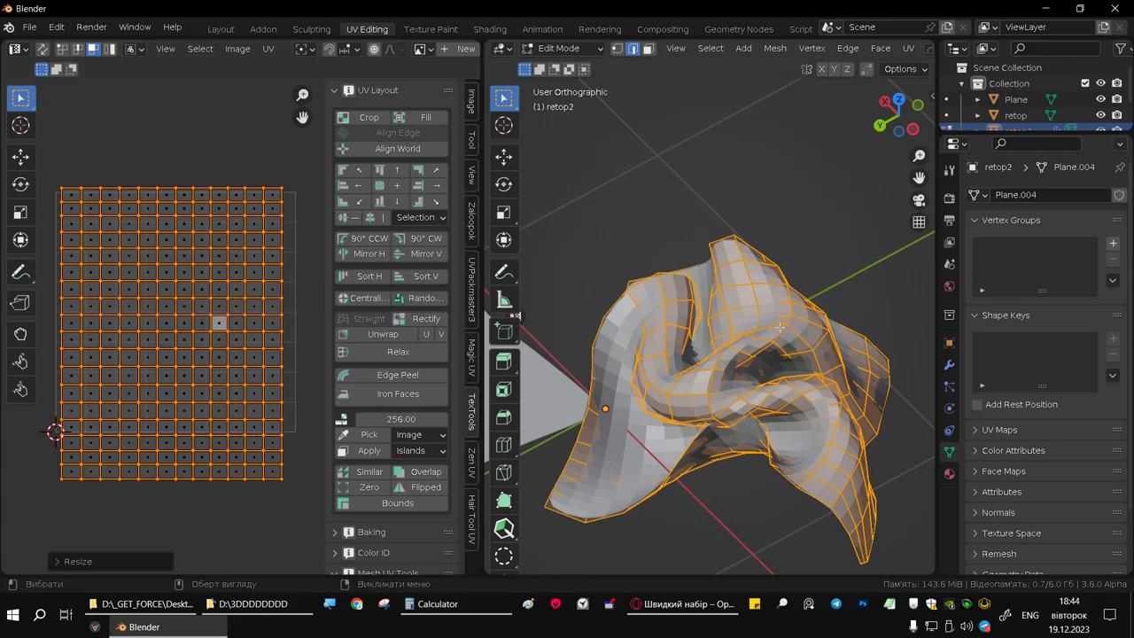
pyautogui.moveTo(737, 346); pyautogui.dragTo(770, 336, button='middle')
# Run TexTools Relax on the retop2 UVs, confirming with OK
pyautogui.scroll(-2, 430, 404)
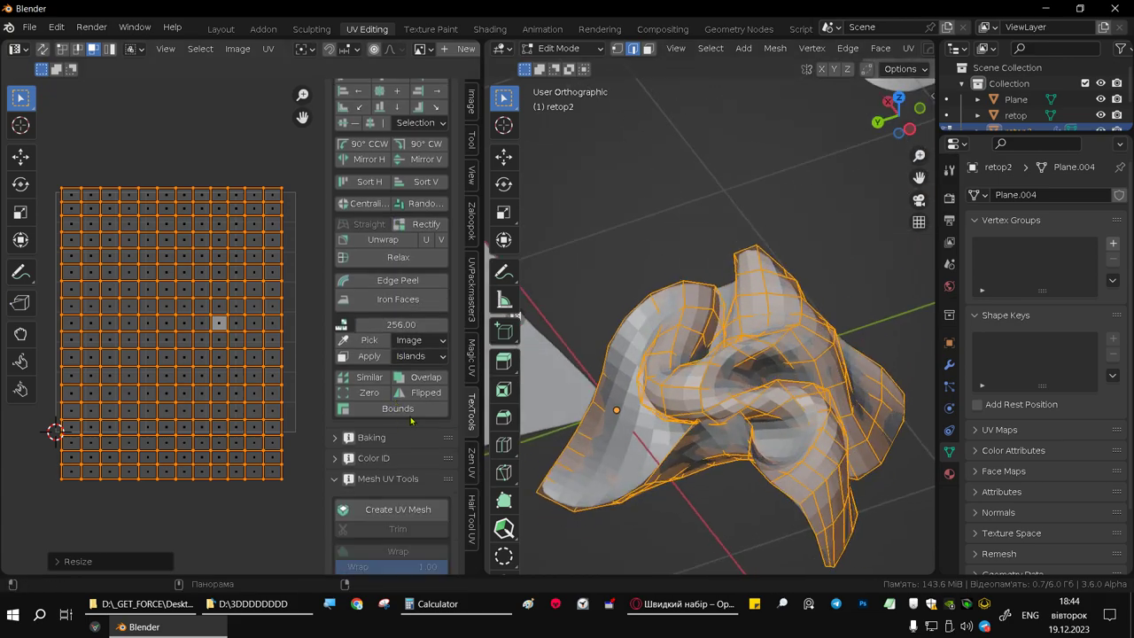
pyautogui.scroll(-2, 430, 404)
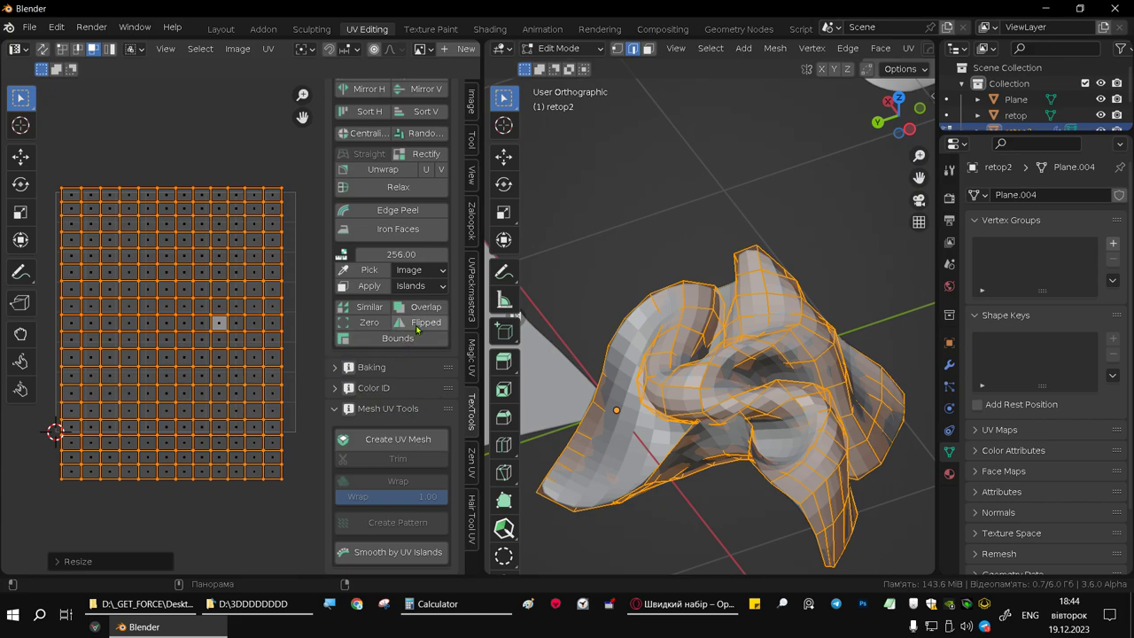
pyautogui.scroll(3, 423, 308)
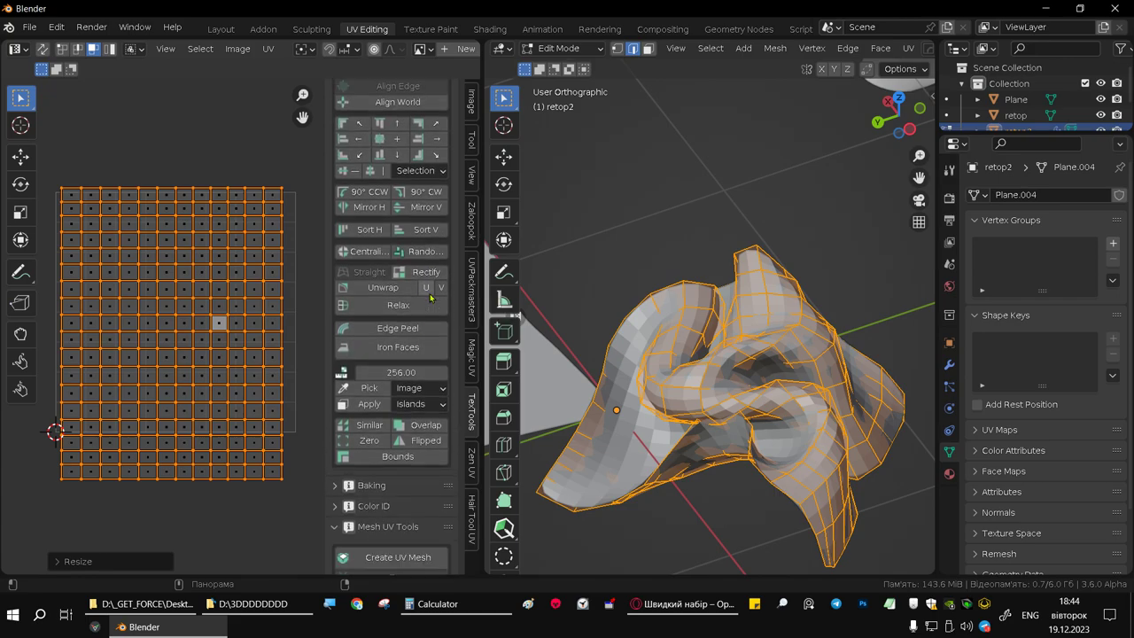
pyautogui.click(398, 306)
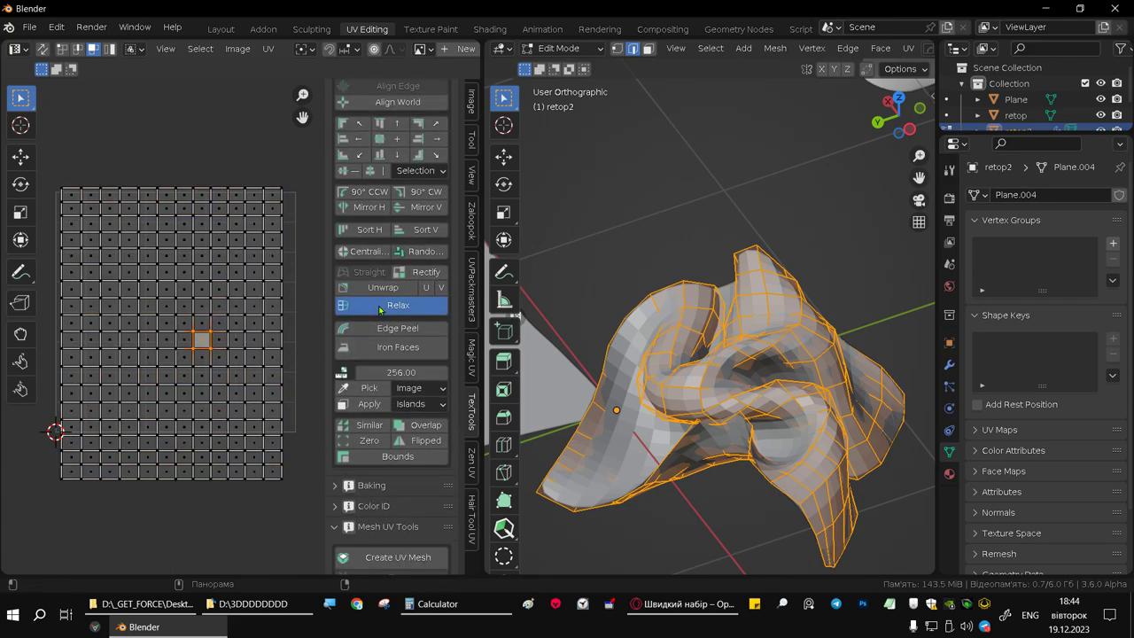
pyautogui.click(382, 372)
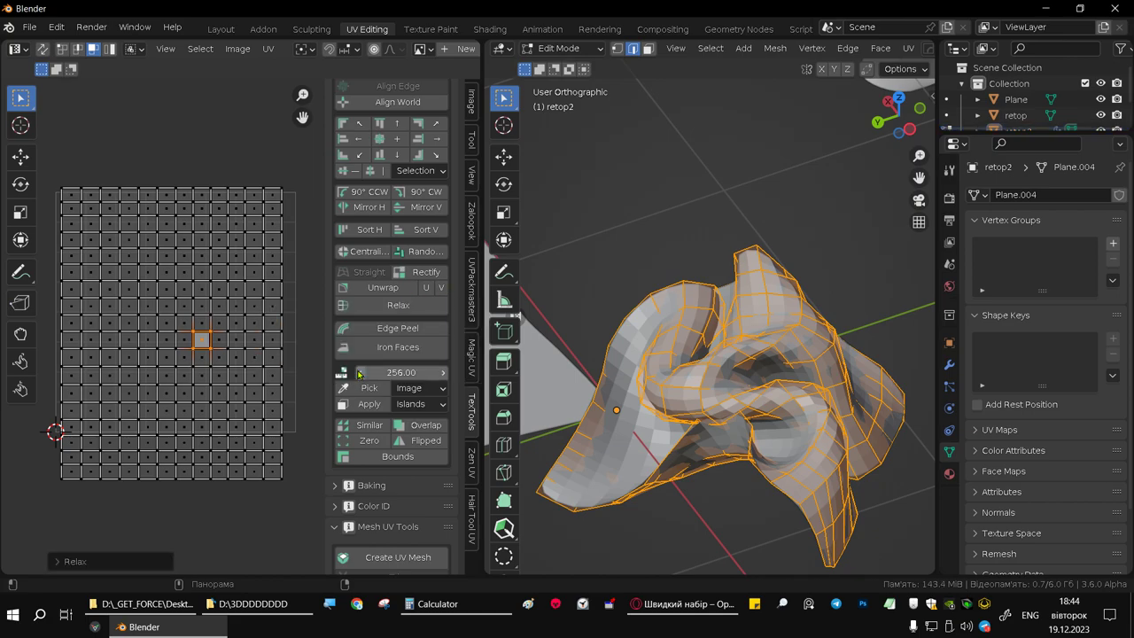
pyautogui.scroll(5, 410, 234)
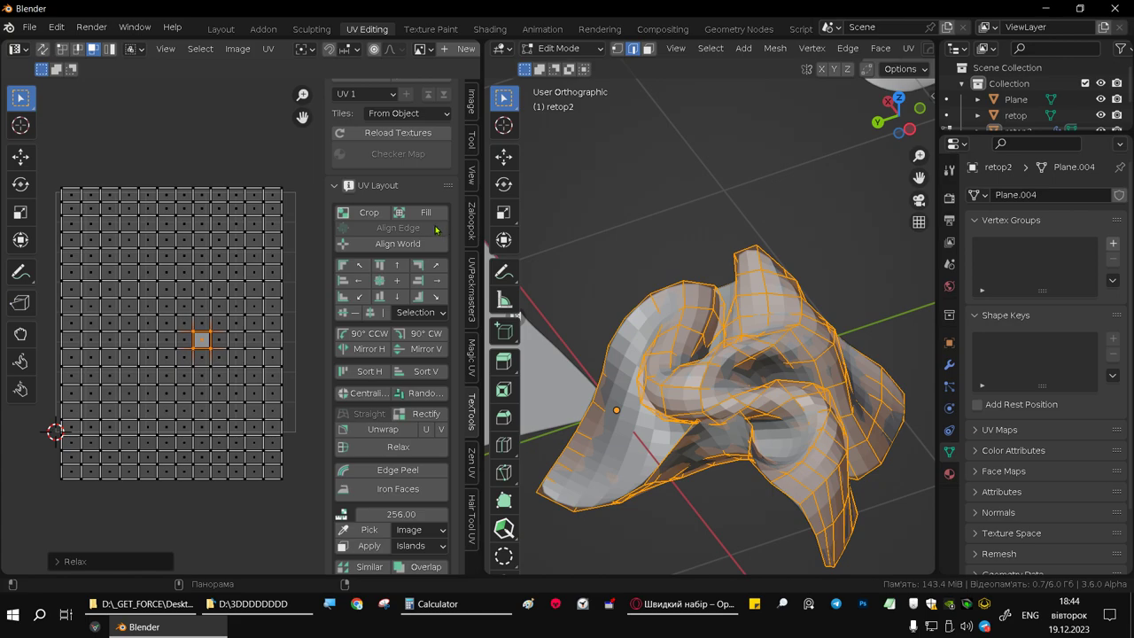
pyautogui.scroll(-4, 434, 232)
pyautogui.scroll(-3, 432, 265)
pyautogui.scroll(-2, 416, 380)
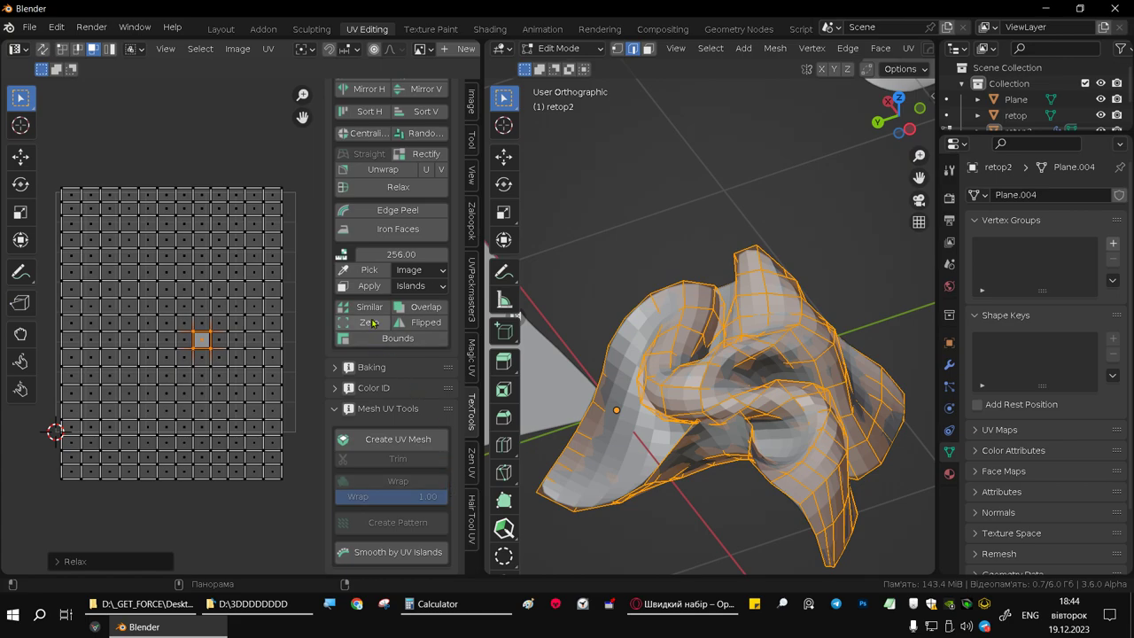
pyautogui.scroll(3, 389, 247)
pyautogui.scroll(3, 390, 246)
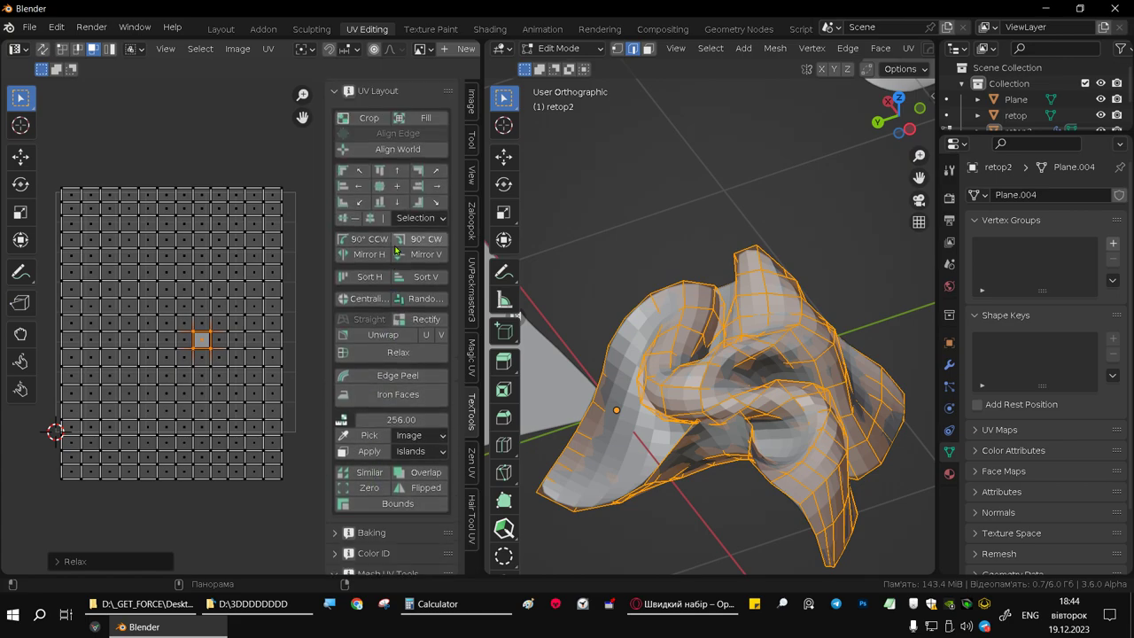
pyautogui.scroll(2, 395, 248)
pyautogui.scroll(2, 395, 249)
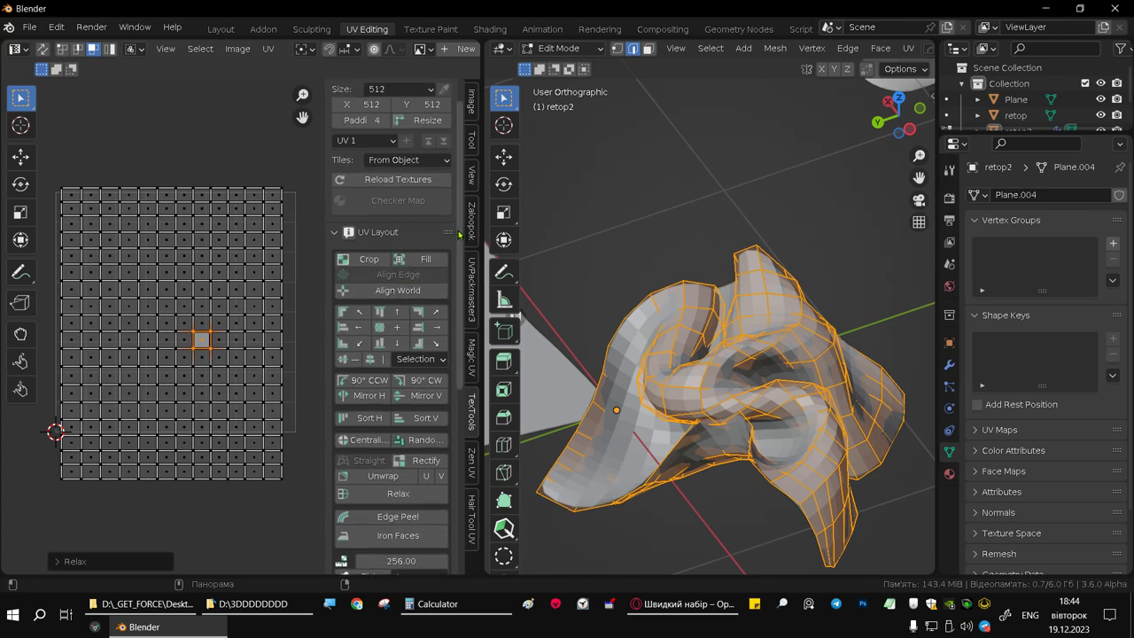
# Collapse and expand the TexTools UV Layout, Baking, Color ID and Mesh UV Tools panels
pyautogui.click(334, 230)
pyautogui.click(341, 279)
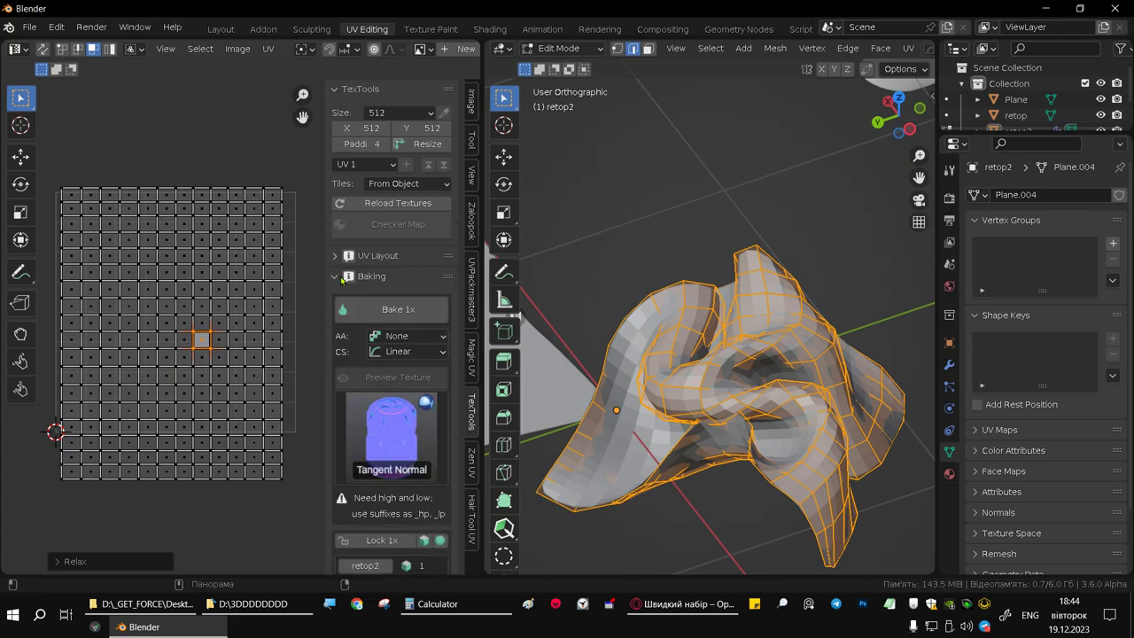
pyautogui.click(341, 277)
pyautogui.click(338, 297)
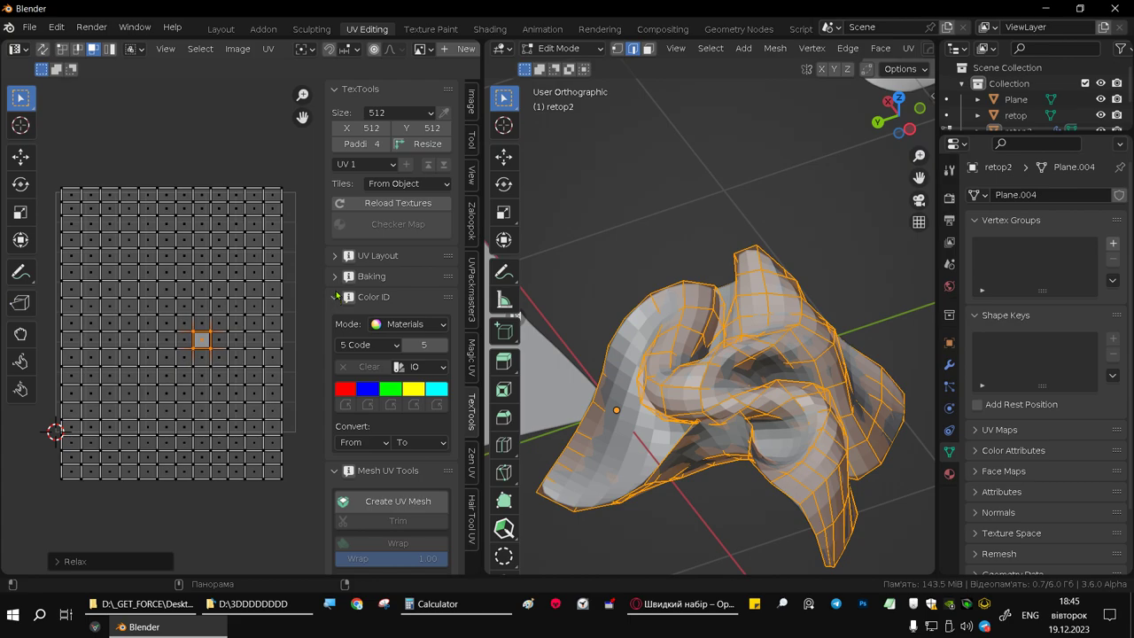
pyautogui.click(337, 297)
pyautogui.click(334, 318)
pyautogui.click(334, 319)
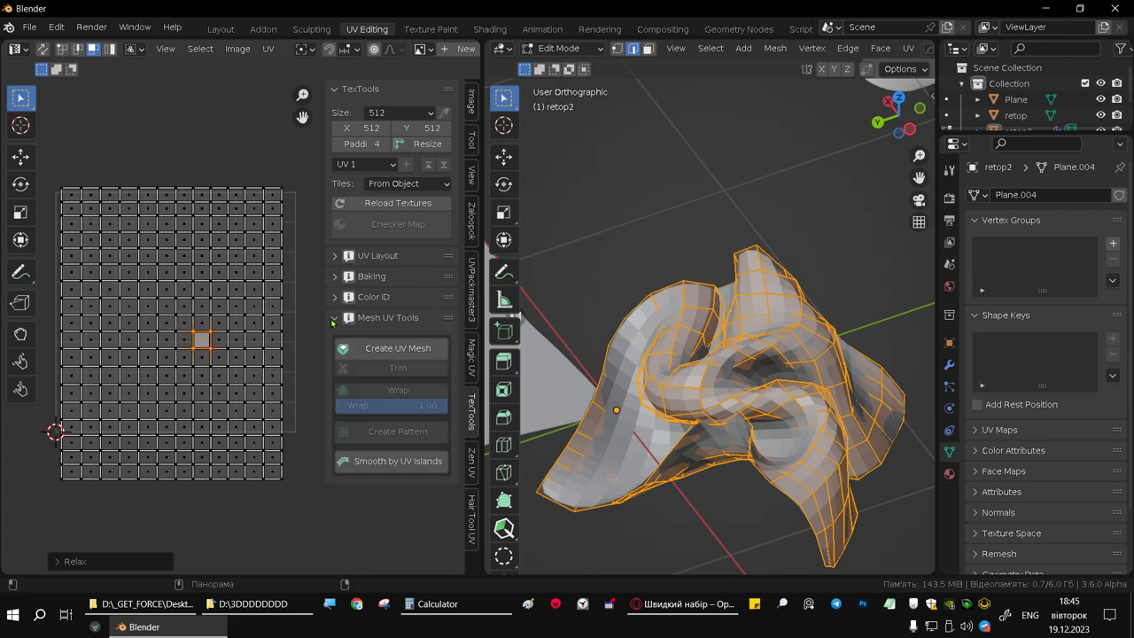
# Switch to Layout and orbit to view textured retop2 beside the original cloth
pyautogui.click(220, 28)
pyautogui.scroll(-5, 500, 277)
pyautogui.moveTo(499, 277)
pyautogui.mouseDown(button='middle')
pyautogui.moveTo(595, 277)
pyautogui.moveTo(647, 315)
pyautogui.moveTo(557, 308)
pyautogui.moveTo(499, 329)
pyautogui.moveTo(549, 303)
pyautogui.moveTo(496, 352)
pyautogui.moveTo(401, 355)
pyautogui.moveTo(570, 257)
pyautogui.mouseUp(button='middle')
pyautogui.scroll(-4, 648, 315)
# Select the upper original cloth object Plane and orbit to compare it with retop2
pyautogui.click(554, 203)
pyautogui.moveTo(553, 203)
pyautogui.mouseDown(button='middle')
pyautogui.moveTo(576, 231)
pyautogui.moveTo(568, 245)
pyautogui.moveTo(639, 287)
pyautogui.mouseUp(button='middle')
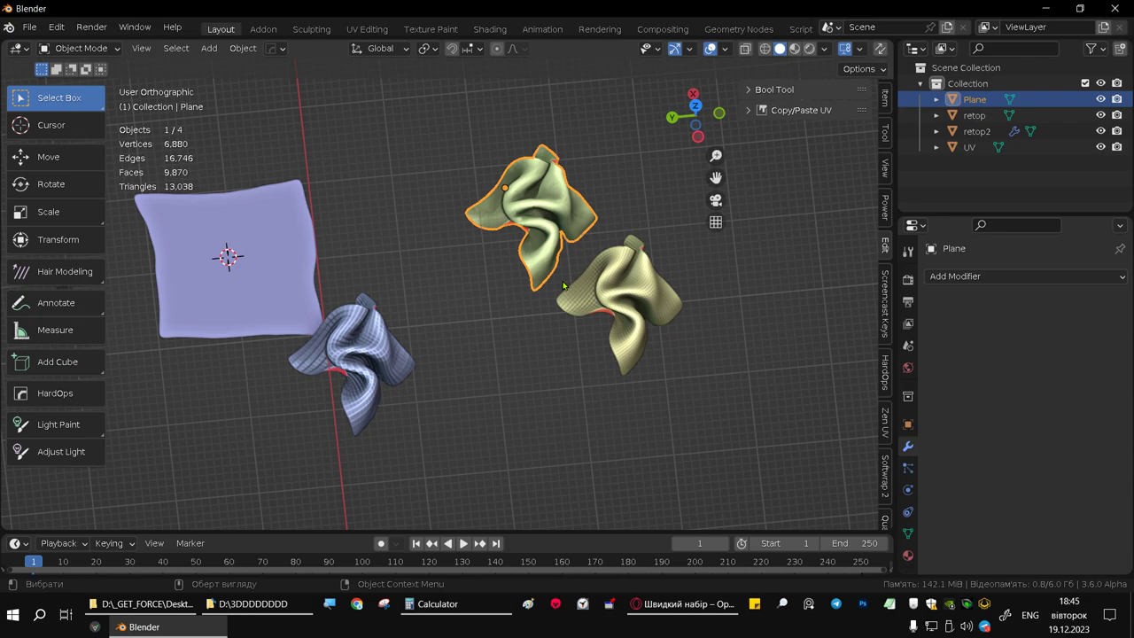
pyautogui.press('alt')
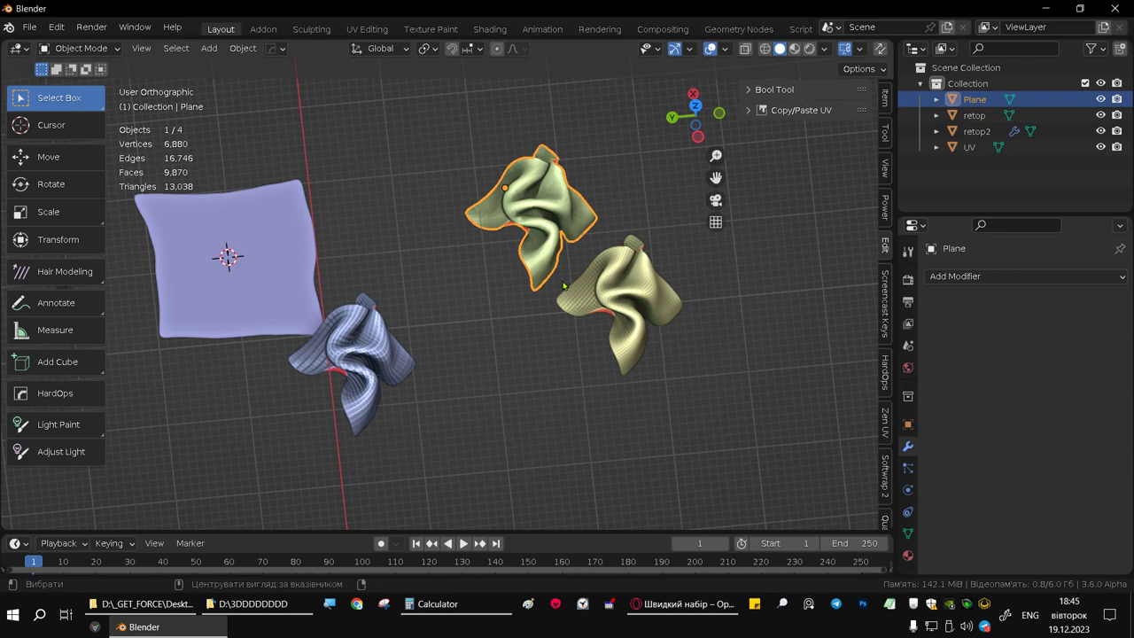